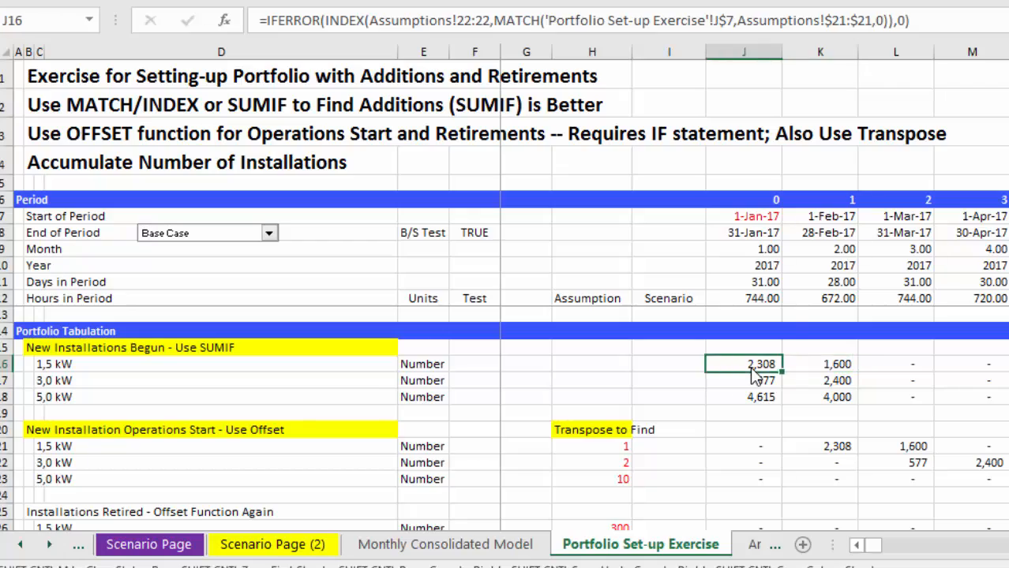
Clear the formulas in all period columns of the portfolio tabulation, from J16 across and down through the installation rows.
key("ctrl+shift+Right")
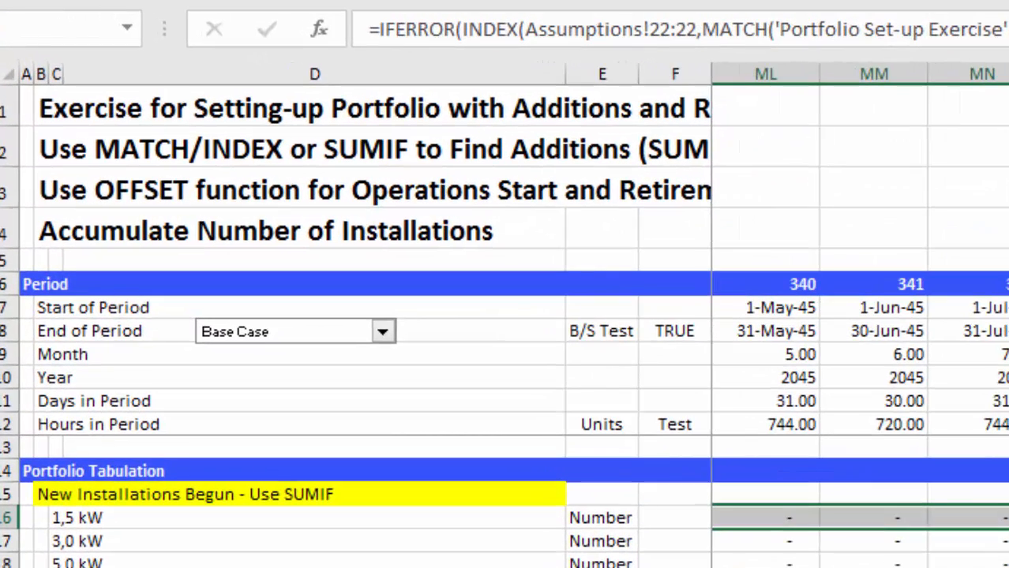
key("shift+Down")
key("shift+Down")
key("shift+Down")
key("shift+Down")
key("shift+Down")
key("shift+Down")
key("shift+Down")
key("shift+Down")
key("shift+Down")
key("shift+Down")
key("shift+Down")
key("shift+Down")
key("shift+Down")
key("shift+Down")
key("shift+Down")
key("shift+Down")
key("shift+Down")
key("shift+Down")
key("shift+Down")
key("shift+Down")
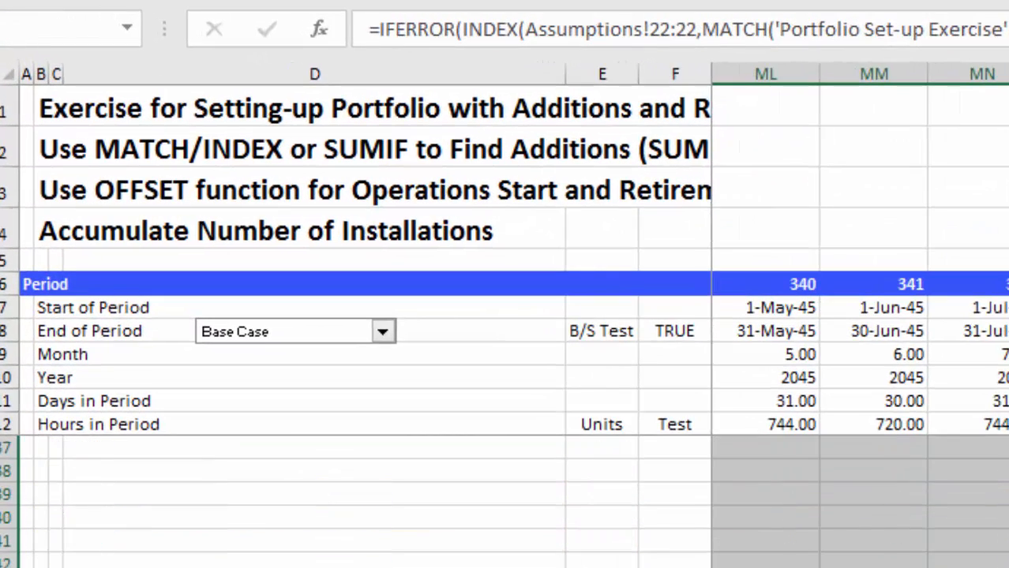
key("Delete")
key("Up")
key("Up")
key("Up")
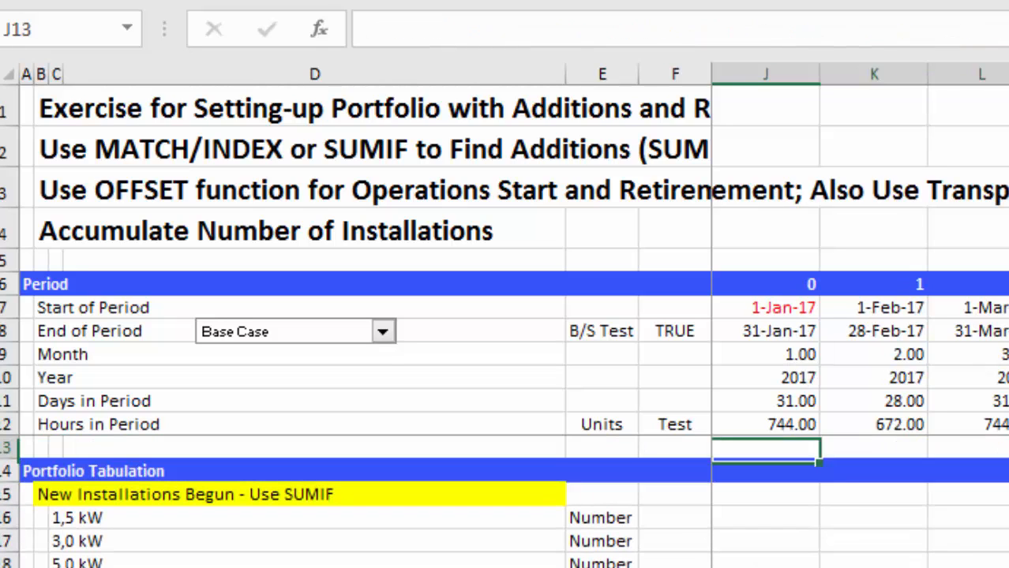
key("Left")
key("Left")
key("Left")
key("Left")
key("Up")
key("Right")
key("Right")
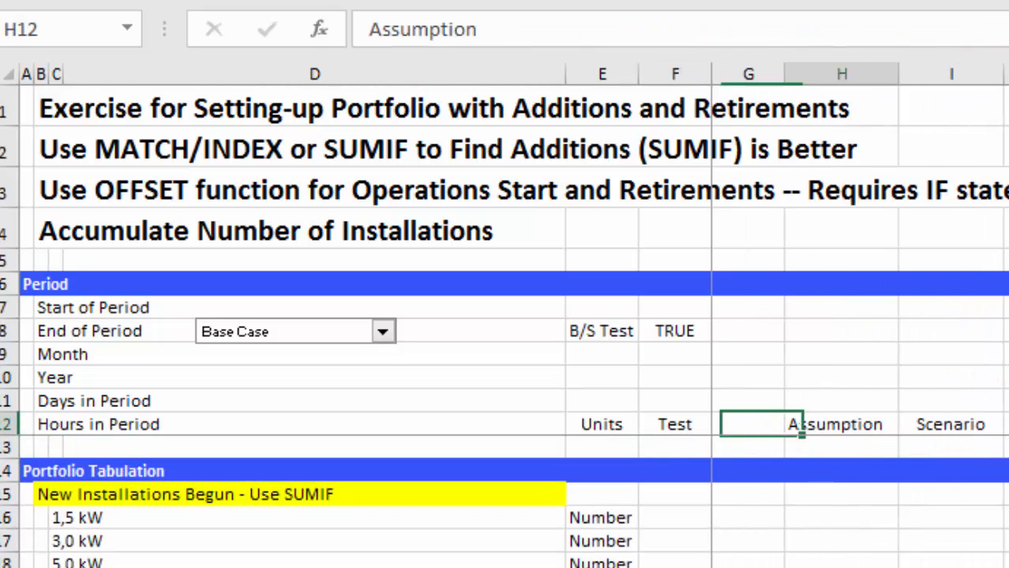
key("Right")
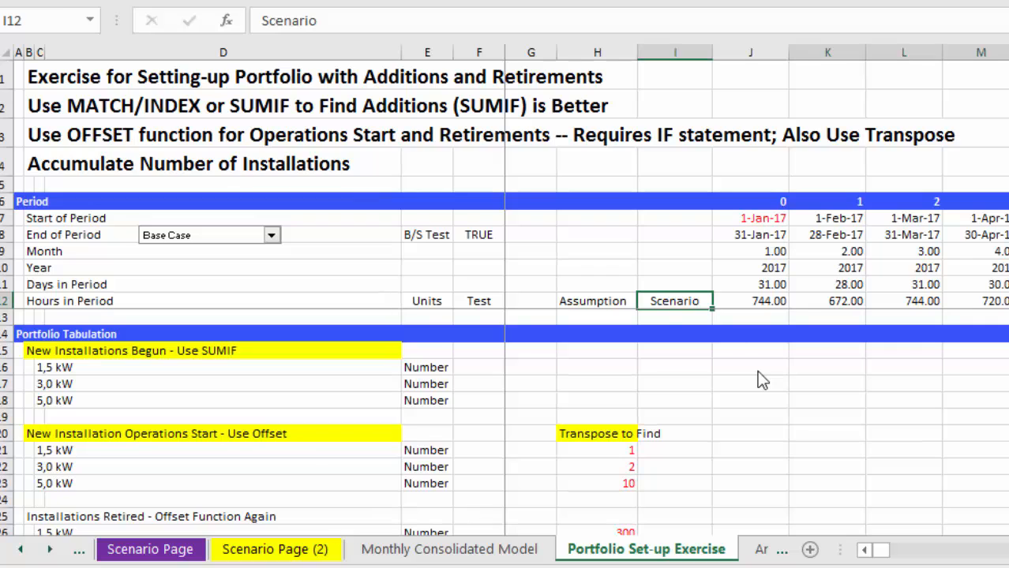
Look through the Monthly Consolidated Model sheet from the portfolio tabulation down to the financing analysis.
key("ctrl+Page_Up")
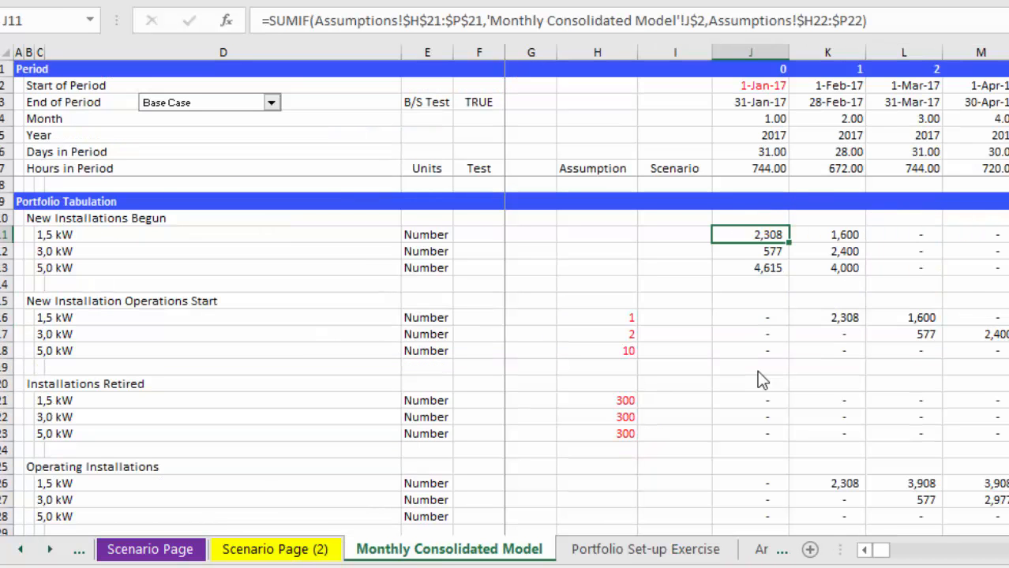
key("Page_Down")
key("Page_Down")
key("Page_Up")
key("Page_Up")
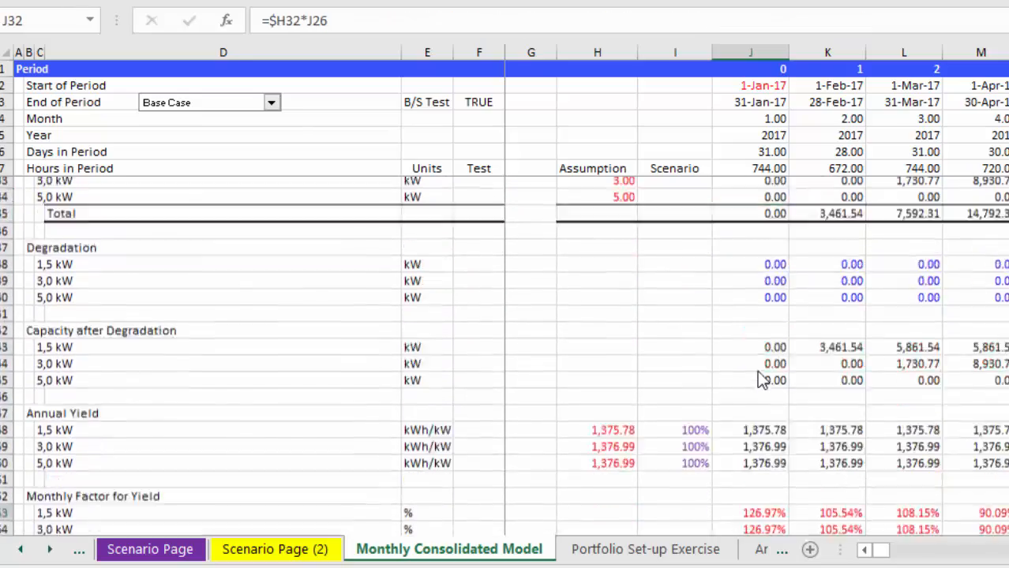
key("Page_Down")
key("Page_Down")
key("Page_Down")
key("Page_Down")
key("Page_Down")
key("Page_Down")
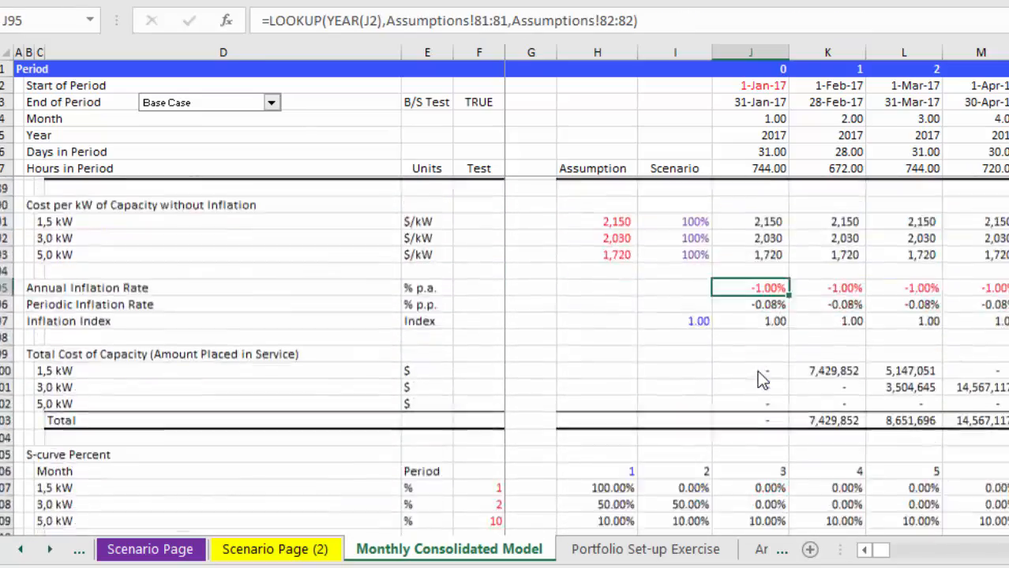
key("Page_Down")
key("Page_Down")
key("Page_Down")
key("Page_Down")
key("Page_Down")
key("Page_Down")
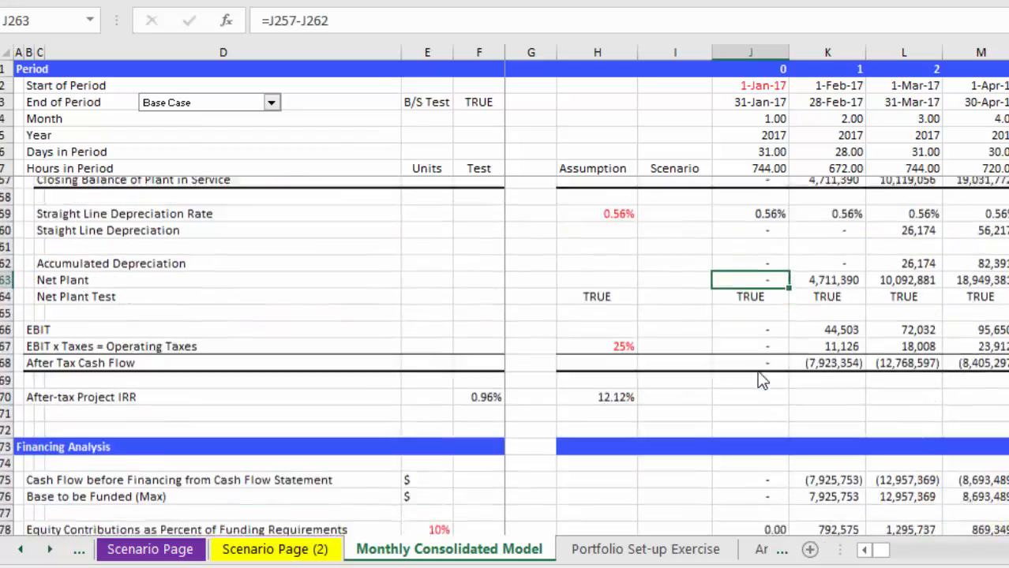
key("Page_Up")
key("Page_Up")
key("Page_Up")
key("Page_Up")
key("Page_Up")
key("Page_Up")
key("Page_Up")
key("Page_Up")
key("Page_Up")
key("Page_Up")
key("Page_Up")
key("Page_Up")
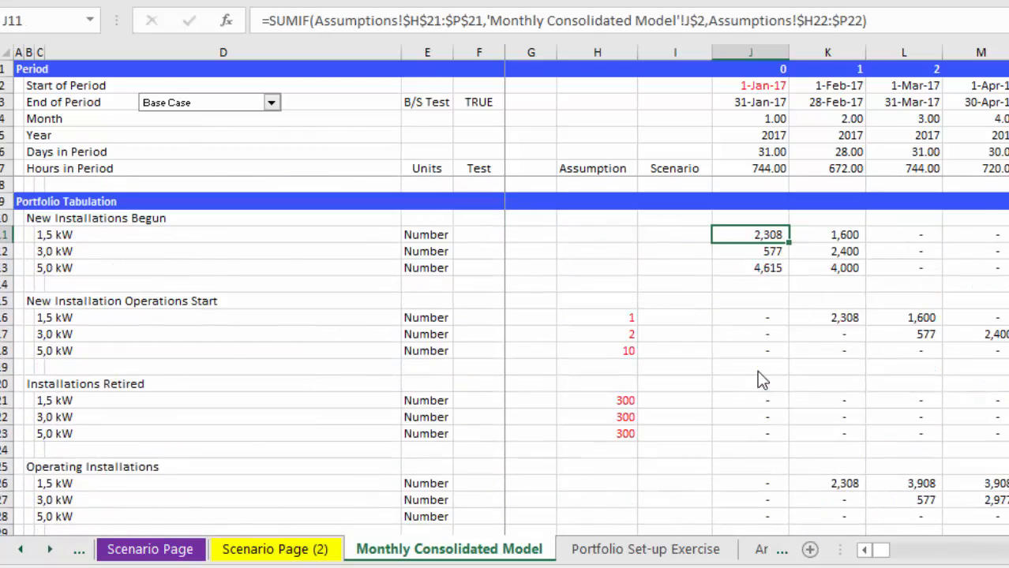
Return to the Portfolio Set-up Exercise sheet and examine the empty New Installations Begun rows.
key("ctrl+Page_Down")
key("Left")
key("Right")
key("Down")
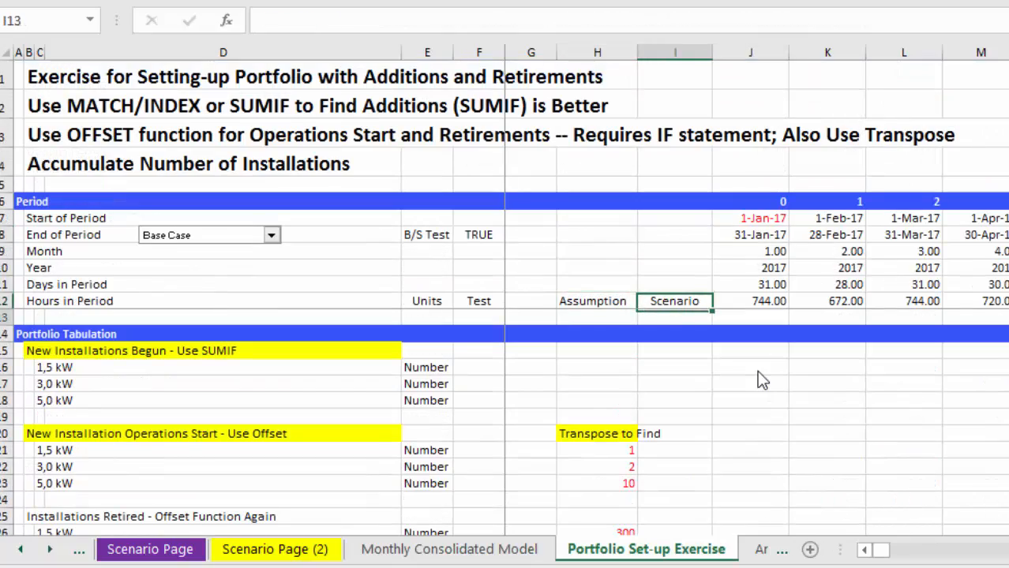
key("Down")
key("Down")
key("Down")
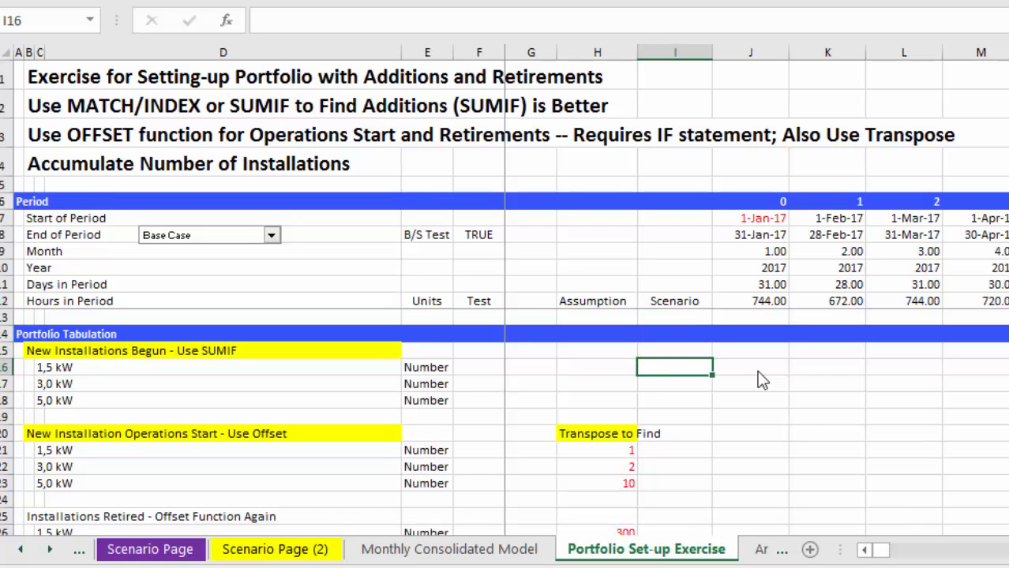
key("Right")
key("Right")
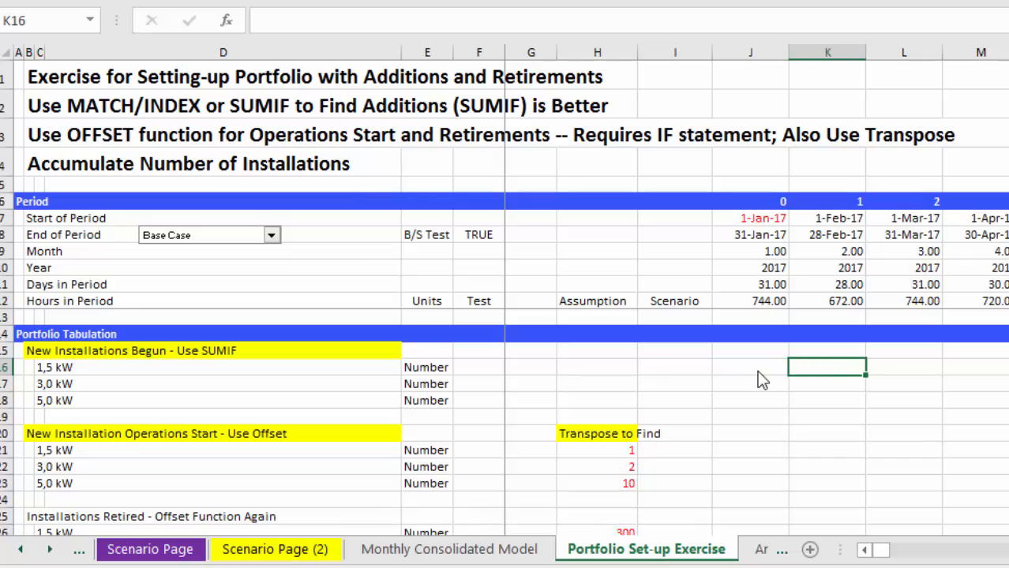
key("Left")
key("Left")
key("Left")
key("Left")
key("Left")
key("Left")
key("Left")
key("Left")
key("Left")
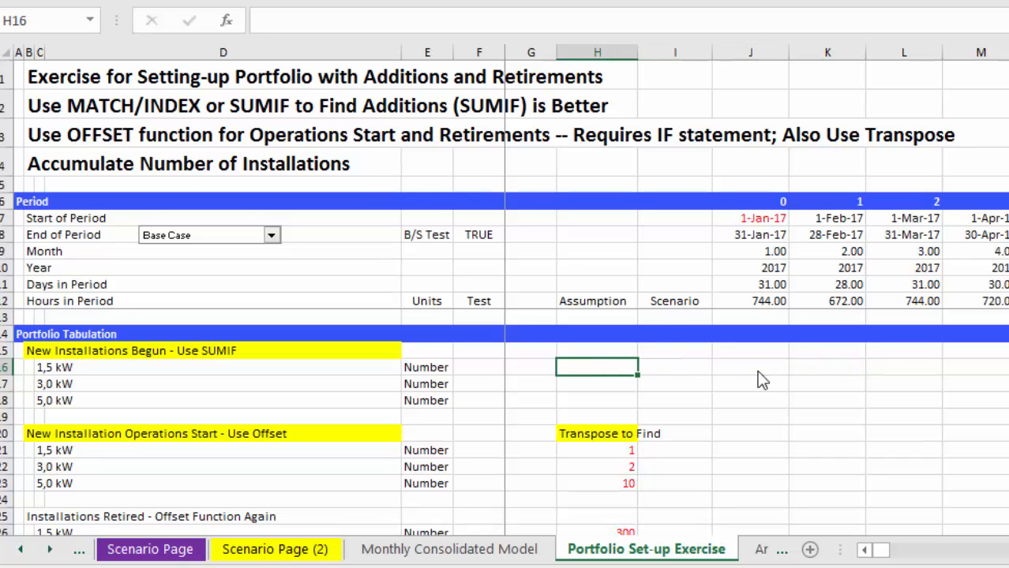
key("Up")
key("Right")
Read the exercise instructions at the head of the sheet on MATCH/INDEX, SUMIF and OFFSET.
key("Right")
key("Right")
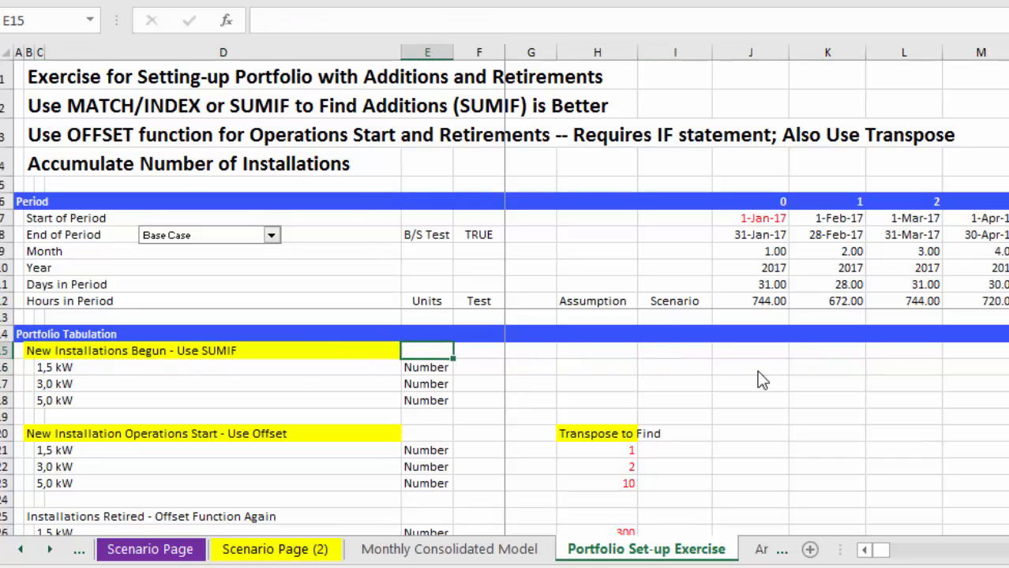
key("Left")
key("Left")
key("Left")
key("Up")
key("Up")
key("Up")
key("Up")
key("Up")
key("Up")
key("Up")
key("Up")
key("Up")
key("Up")
key("Up")
key("Up")
key("Up")
key("Up")
key("Right")
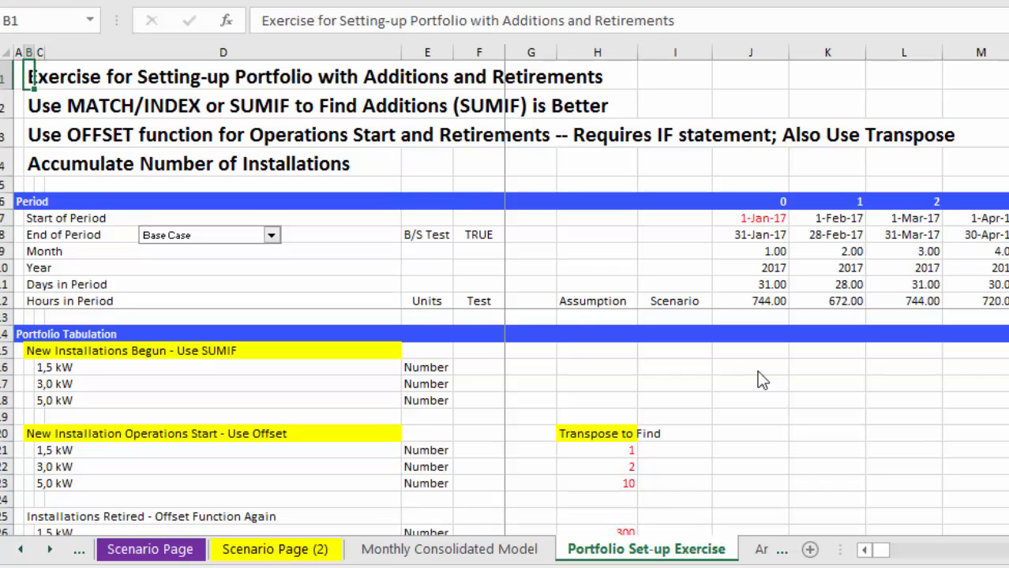
key("Down")
key("Right")
key("Right")
key("Left")
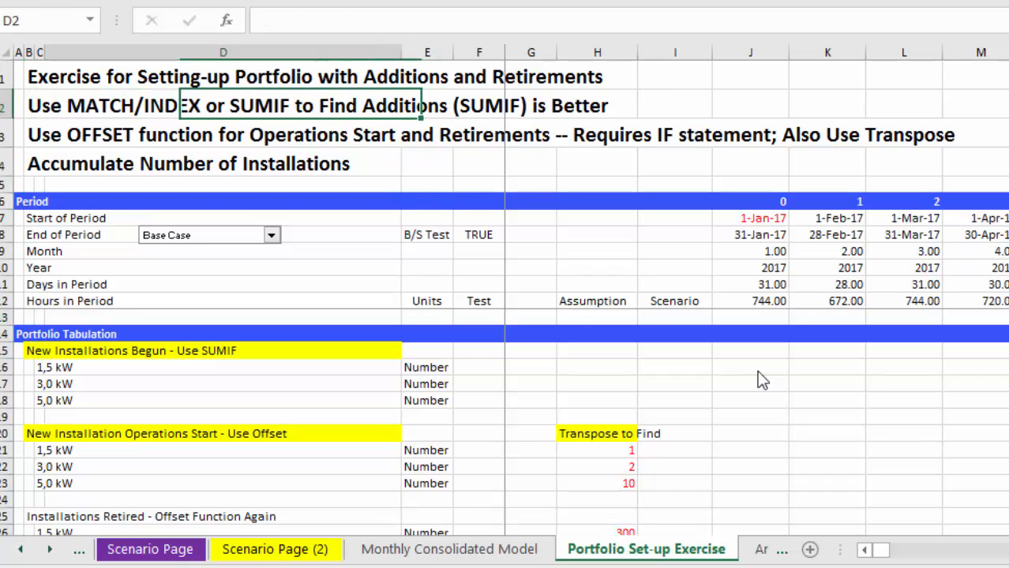
key("Left")
key("Left")
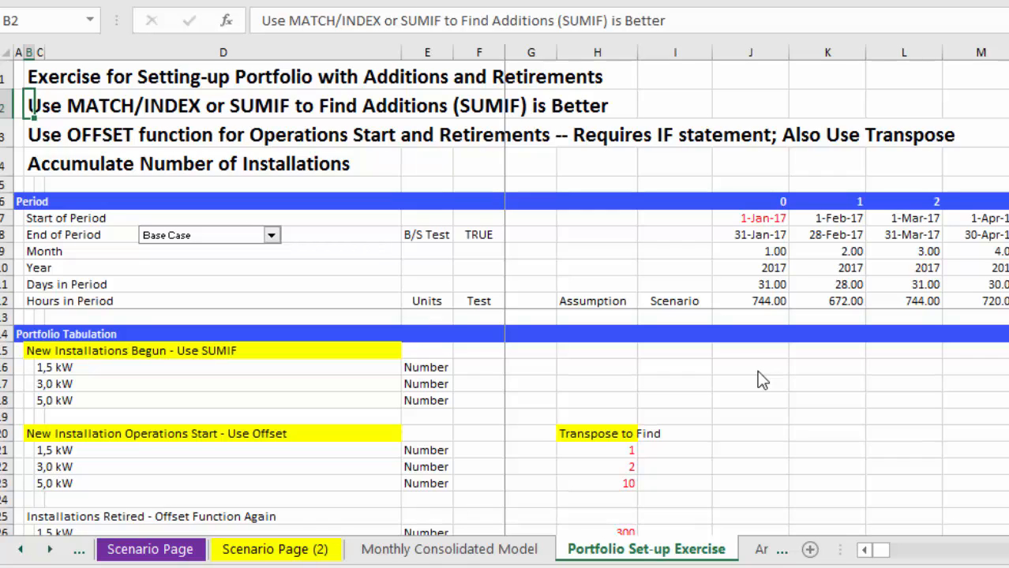
key("Down")
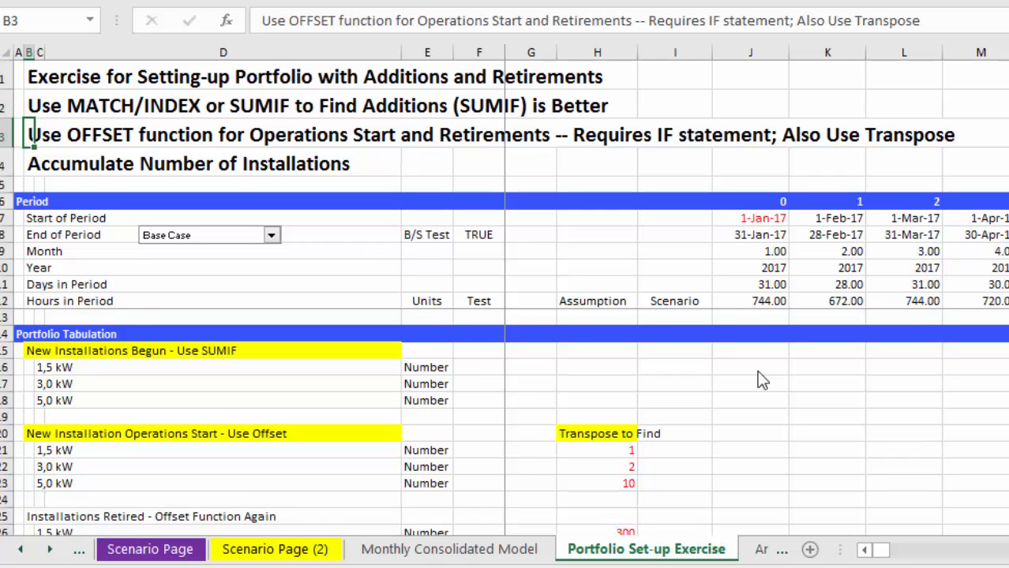
Examine the portfolio tabulation sections from New Installations Begun down to Operating Installations.
key("Down")
key("Down")
key("Down")
key("Down")
key("Down")
key("Down")
key("Down")
key("Down")
key("Down")
key("Down")
key("Down")
key("Down")
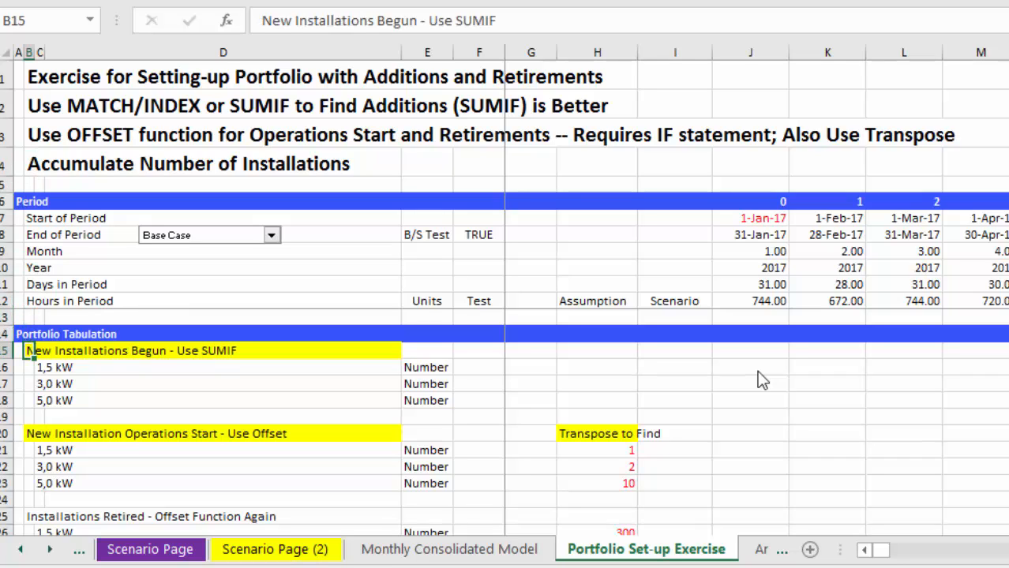
key("Down")
key("Down")
key("Down")
key("Down")
key("Down")
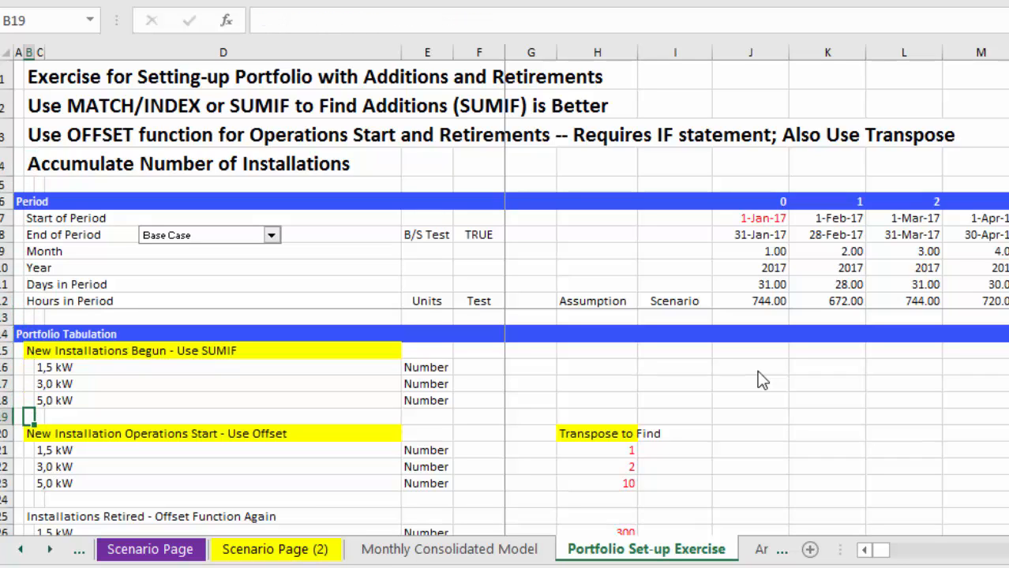
key("Down")
key("Down")
key("Down")
key("Down")
key("Down")
key("Down")
key("Down")
key("Down")
key("Down")
key("Down")
key("Down")
key("Down")
key("Down")
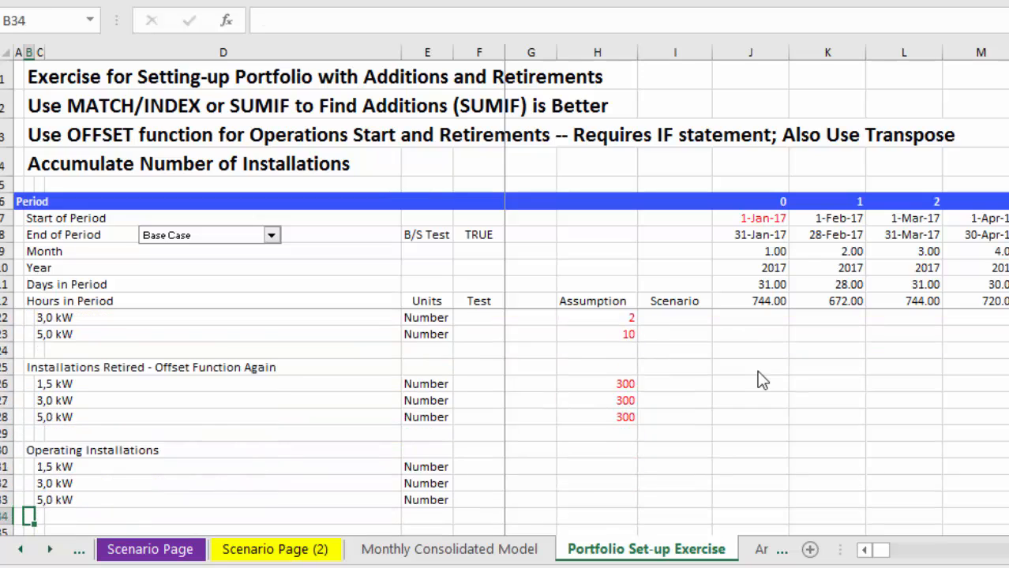
Highlight the Installations Retired heading, cells B25:D25, with yellow fill.
key("Up")
key("Up")
key("Up")
key("Up")
key("Up")
key("Up")
key("Up")
key("Up")
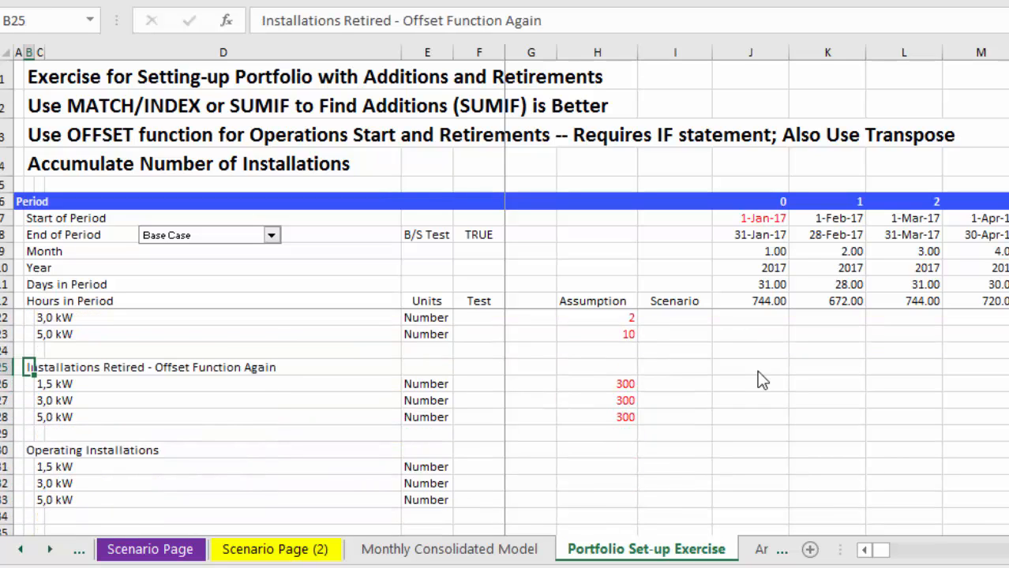
key("shift+Right")
key("shift+Right")
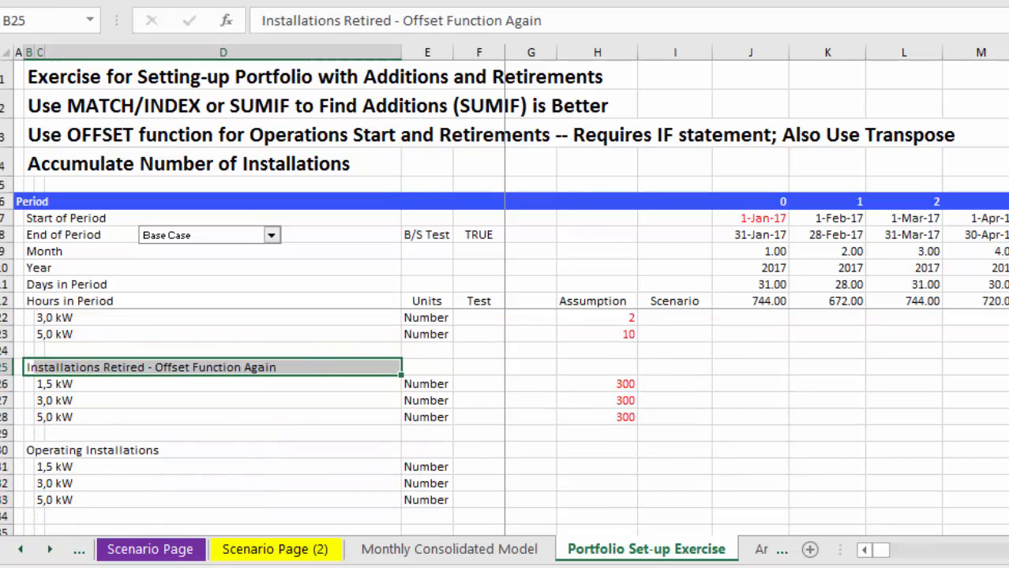
key("F4")
key("Right")
key("Down")
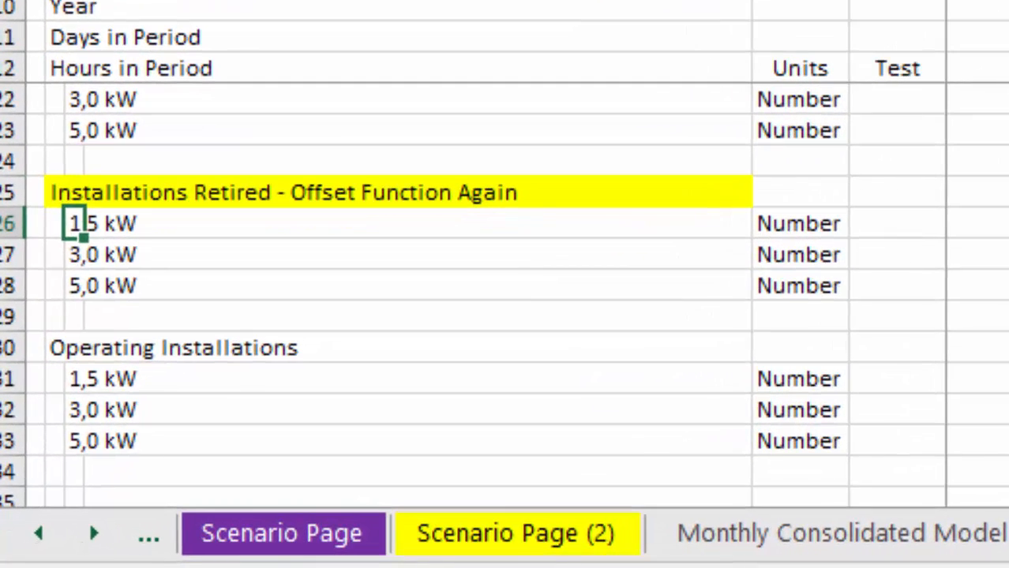
key("Down")
key("Down")
key("Down")
key("Down")
key("Down")
key("Down")
key("Down")
key("Down")
key("Right")
key("Up")
key("Up")
key("Up")
key("Up")
key("Up")
key("Up")
key("Up")
key("Up")
key("Up")
key("Up")
key("Up")
key("Up")
key("Up")
key("Up")
key("Up")
key("Up")
key("Up")
key("Up")
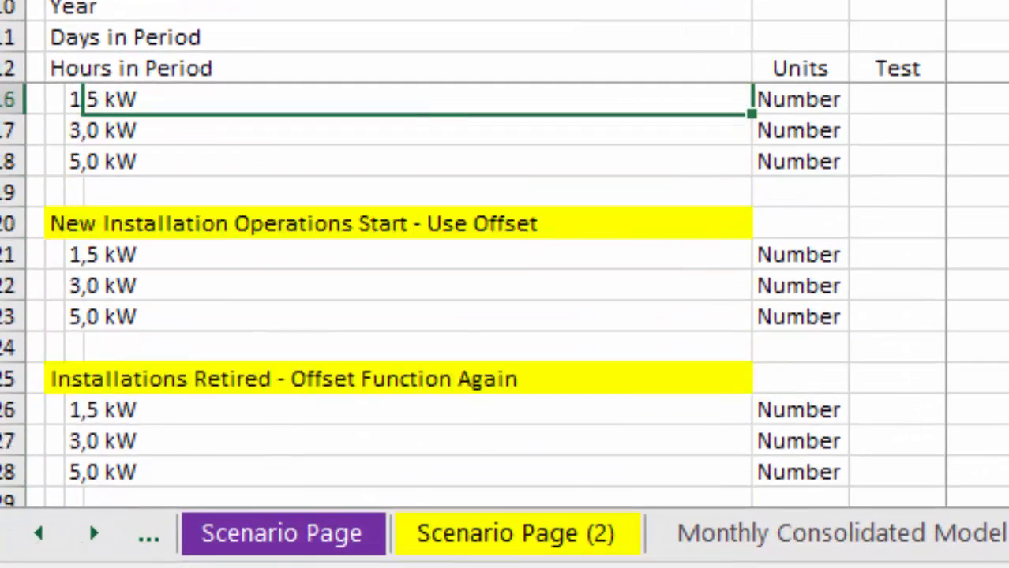
Clear the New Installation Operations Start assumptions in H21:H23 and fill those cells with yellow.
key("Up")
key("Down")
key("Down")
key("Down")
key("Down")
key("Down")
key("Down")
key("Down")
key("Down")
key("Right")
key("Right")
key("Right")
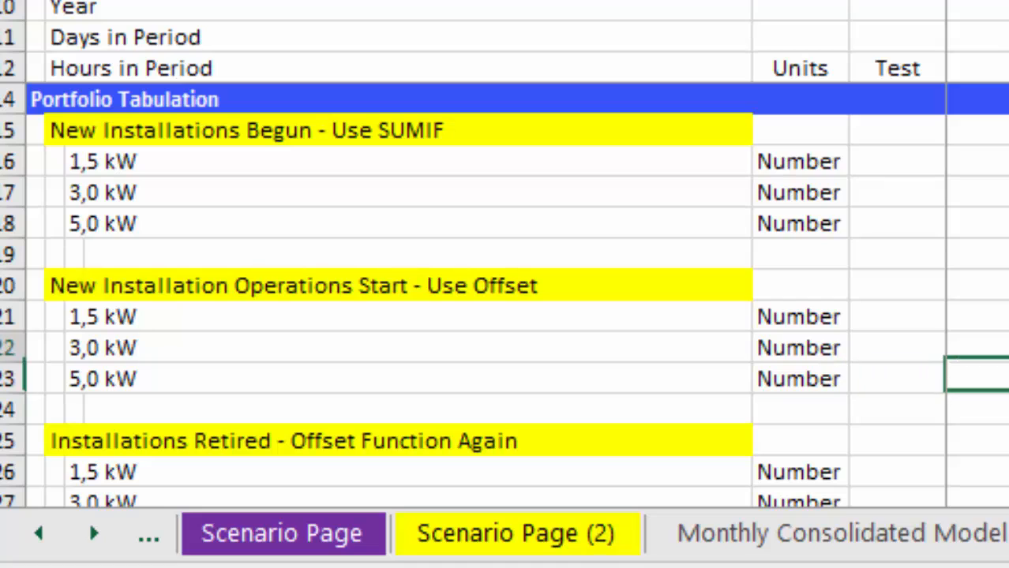
key("Up")
key("Right")
key("shift+Down")
key("shift+Down")
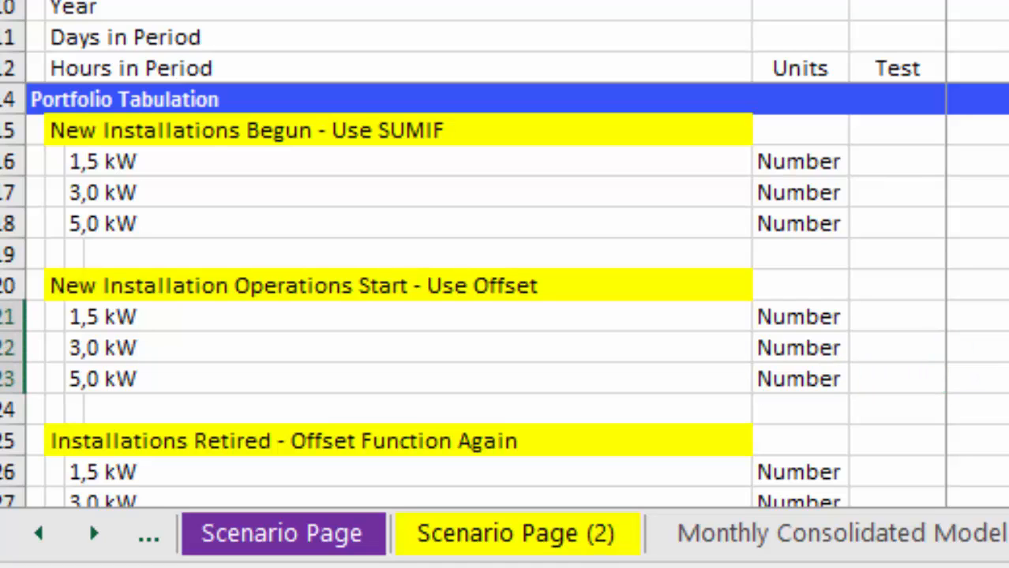
key("Down")
key("Down")
key("Down")
key("Down")
key("Down")
key("Down")
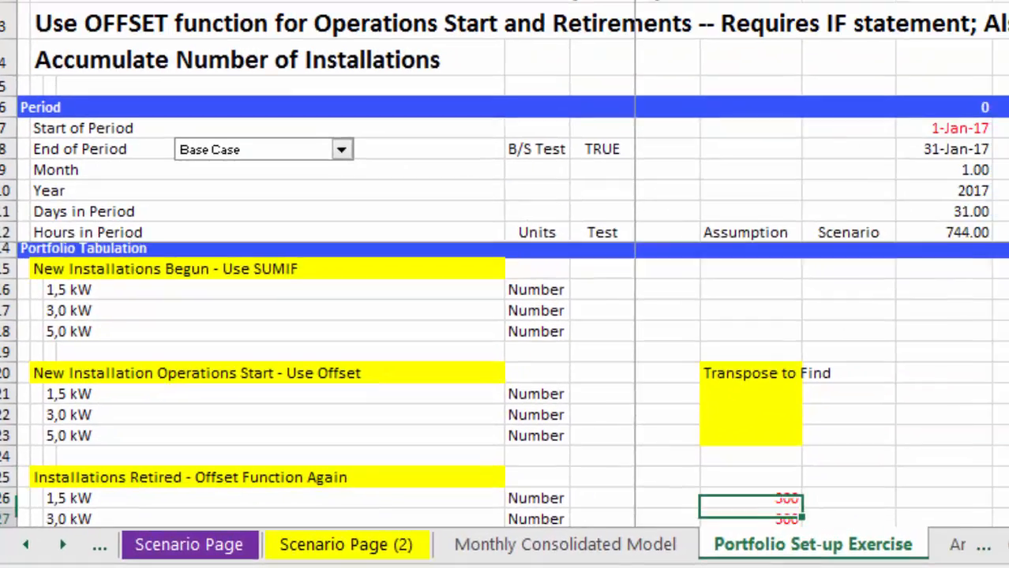
Clear the Installations Retired assumptions in H26:H28 and fill those cells with yellow.
key("Up")
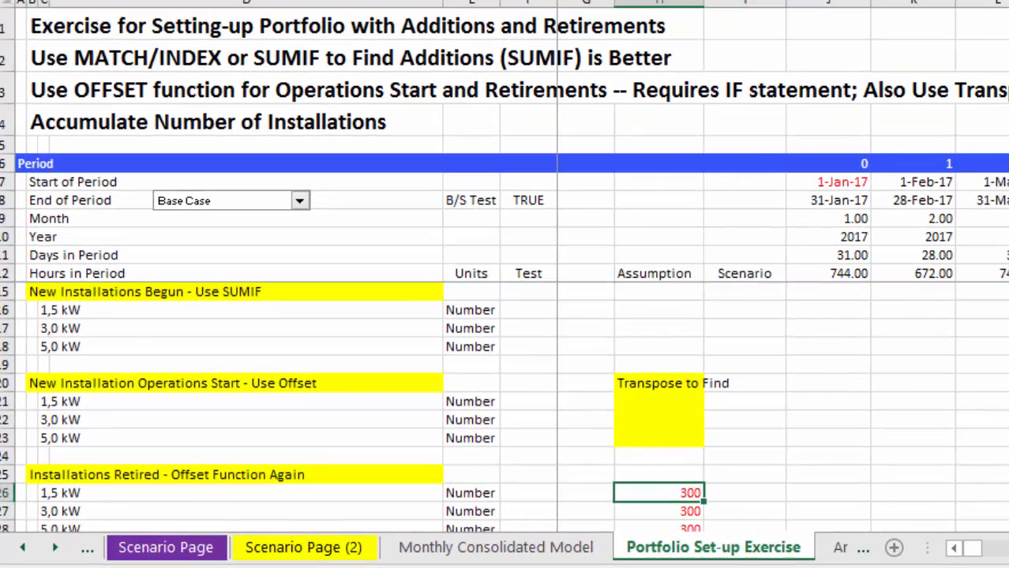
key("Down")
key("Down")
key("Up")
key("Up")
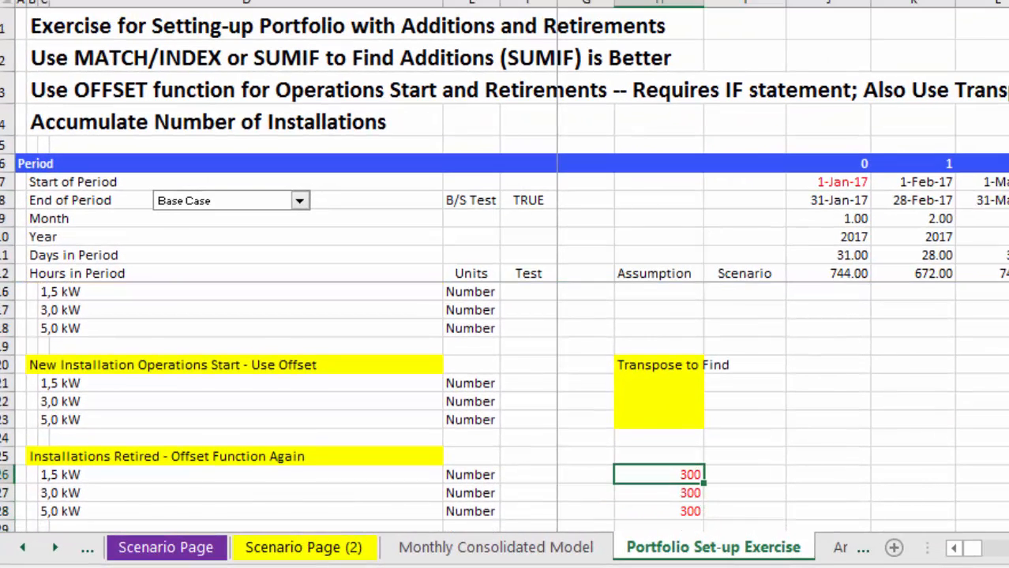
key("shift+Down")
key("shift+Down")
key("Delete")
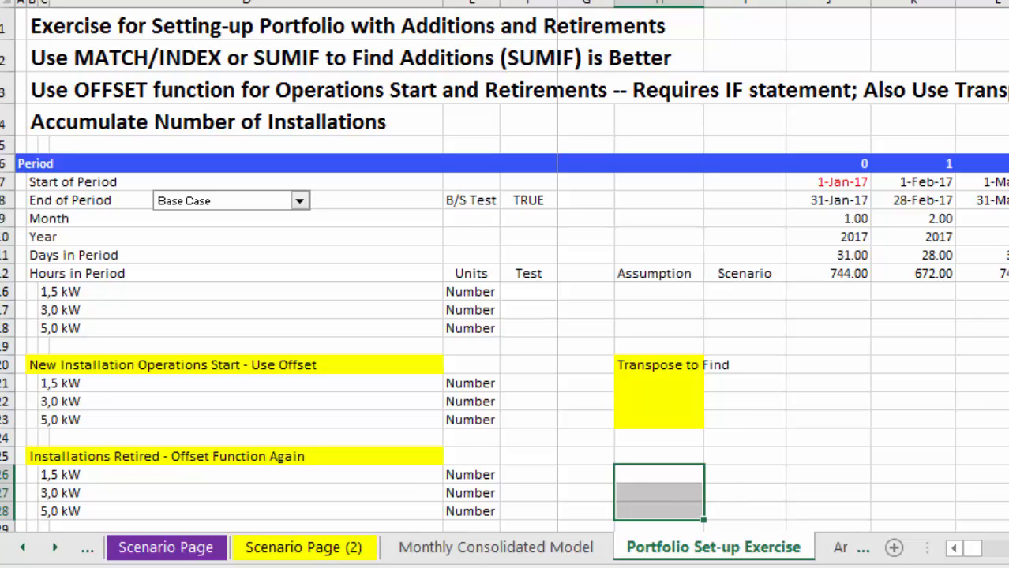
key("F4")
key("Up")
key("Up")
key("Up")
key("Up")
key("Up")
key("Up")
key("Up")
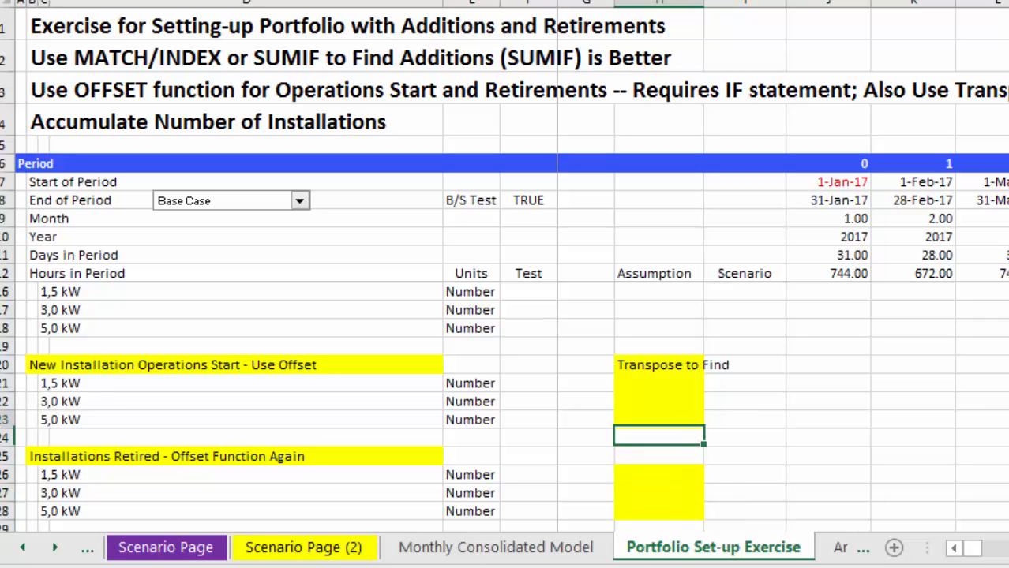
key("Up")
key("Up")
key("Up")
key("Up")
key("Up")
key("Up")
key("Up")
key("Up")
key("Up")
key("Up")
key("Up")
key("Up")
key("Up")
key("Up")
key("Up")
key("Up")
key("Up")
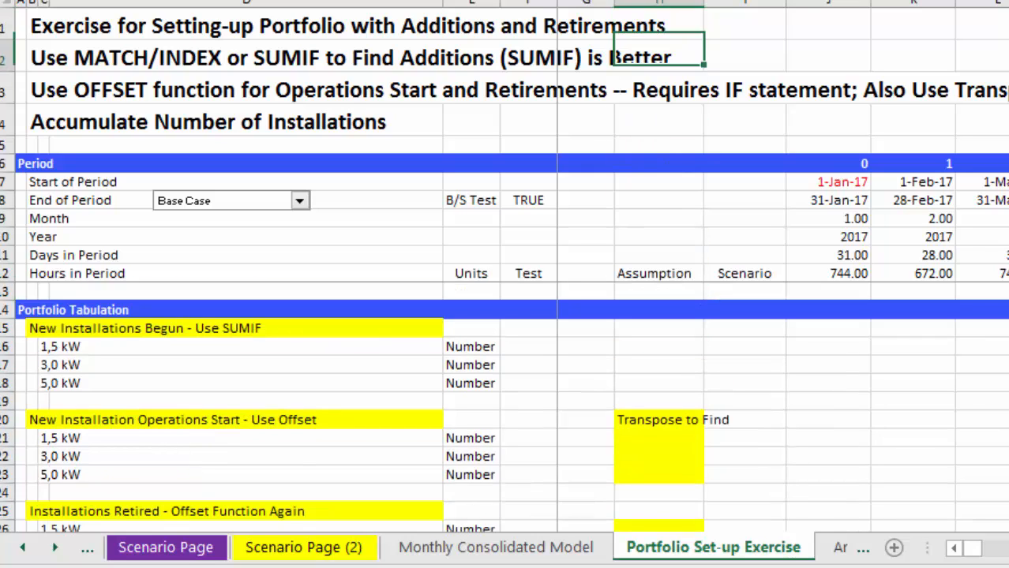
key("Down")
key("Down")
key("Down")
key("Down")
key("Down")
key("Down")
key("Down")
key("Down")
key("Down")
key("Down")
key("Down")
key("Down")
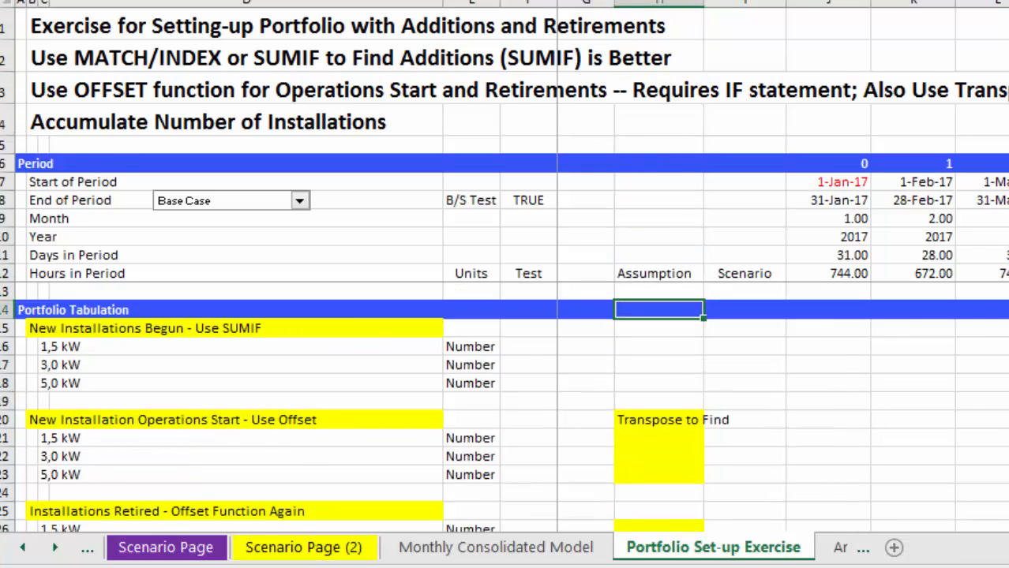
Switch to the Monthly Consolidated Model sheet and examine its completed New Installations Begun rows.
key("ctrl+Page_Up")
key("Right")
key("Left")
key("Down")
key("Down")
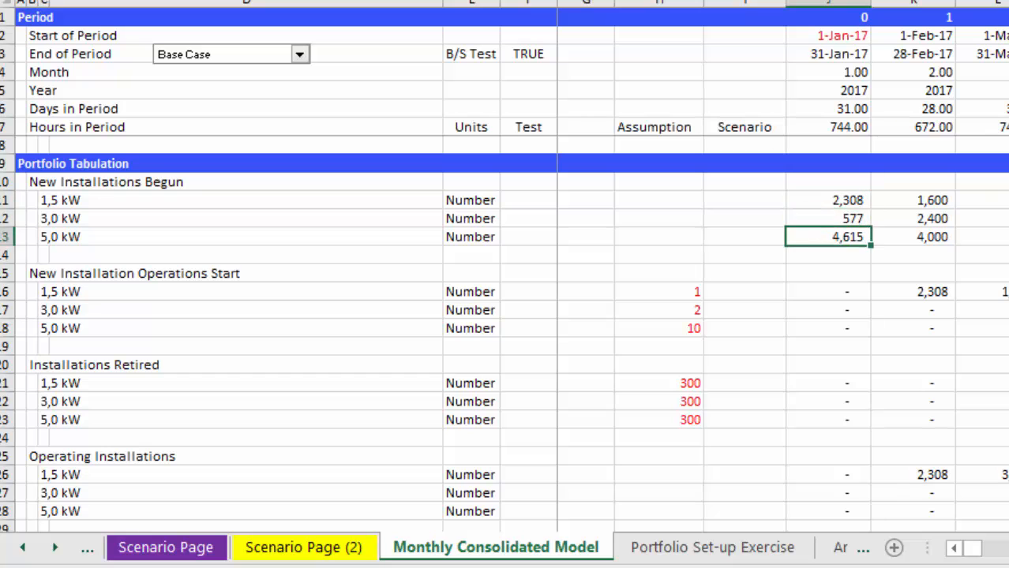
key("Up")
key("Up")
key("Right")
key("Left")
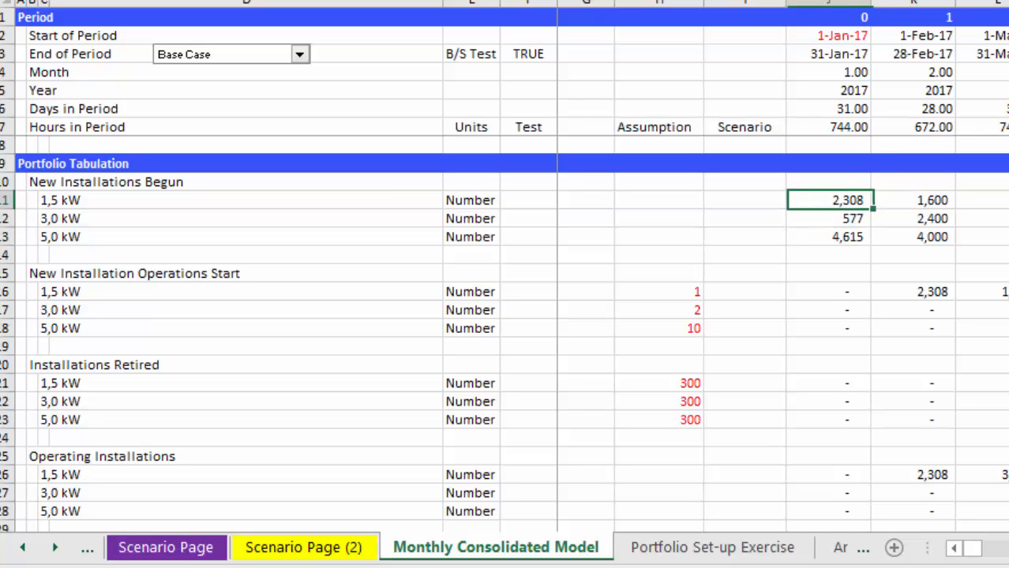
Start a SUMIF formula in J11 using the Properties Added dates, Assumptions!$H$21:$P$21, as its absolute range.
key("Right")
key("Left")
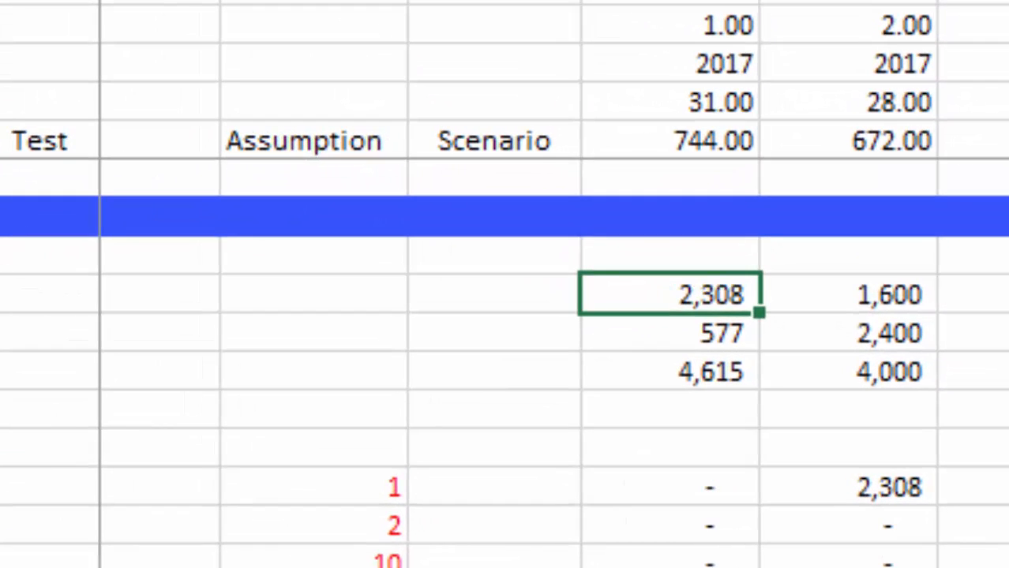
type("=sum")
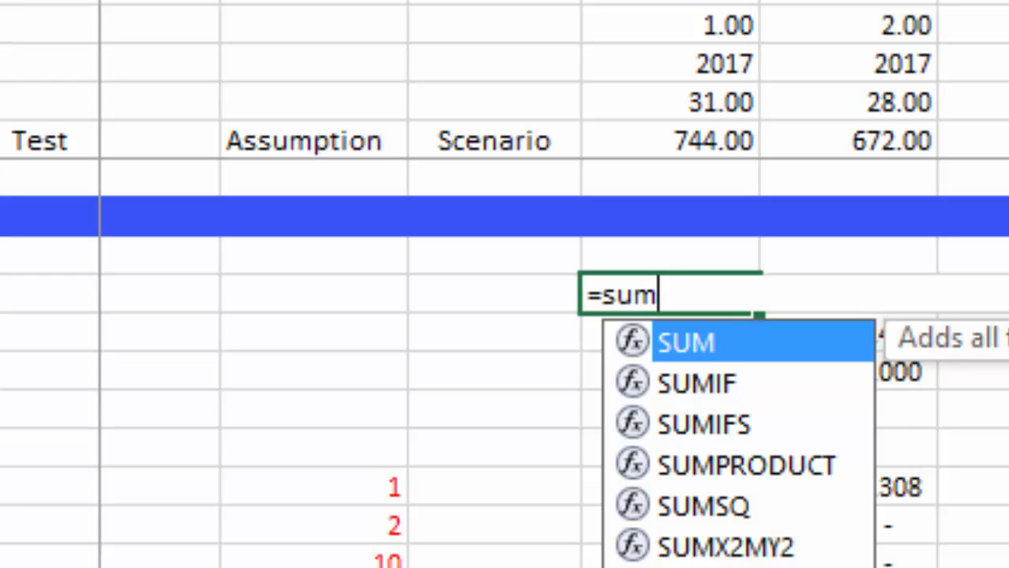
key("Down")
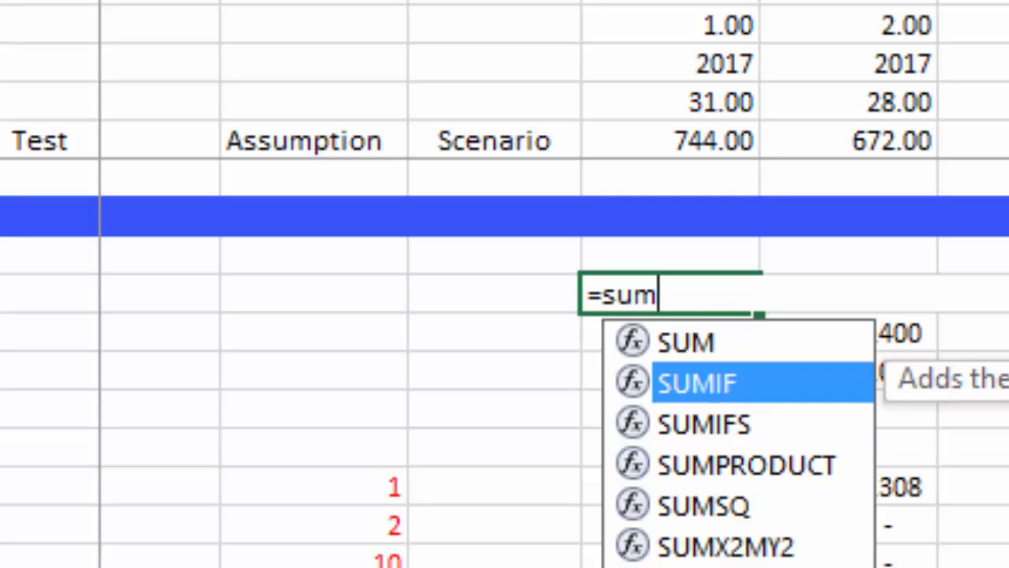
key("Tab")
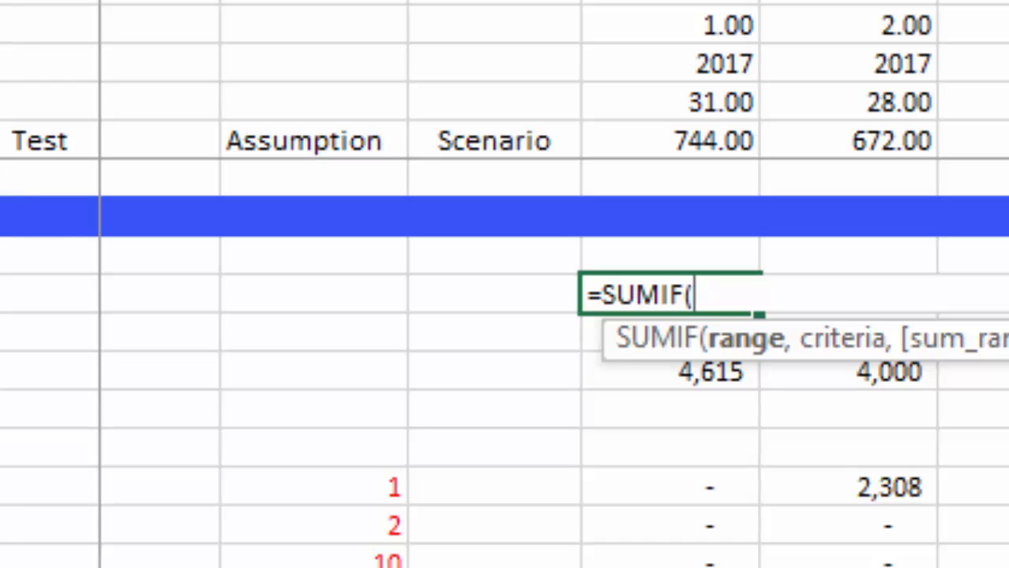
key("ctrl+Page_Up")
key("ctrl+Page_Up")
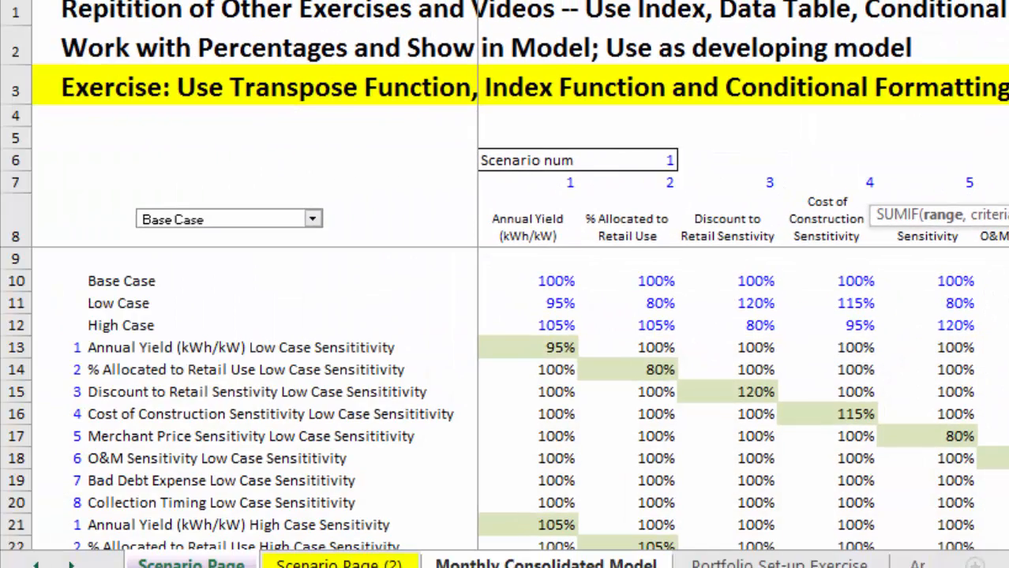
key("ctrl+Page_Up")
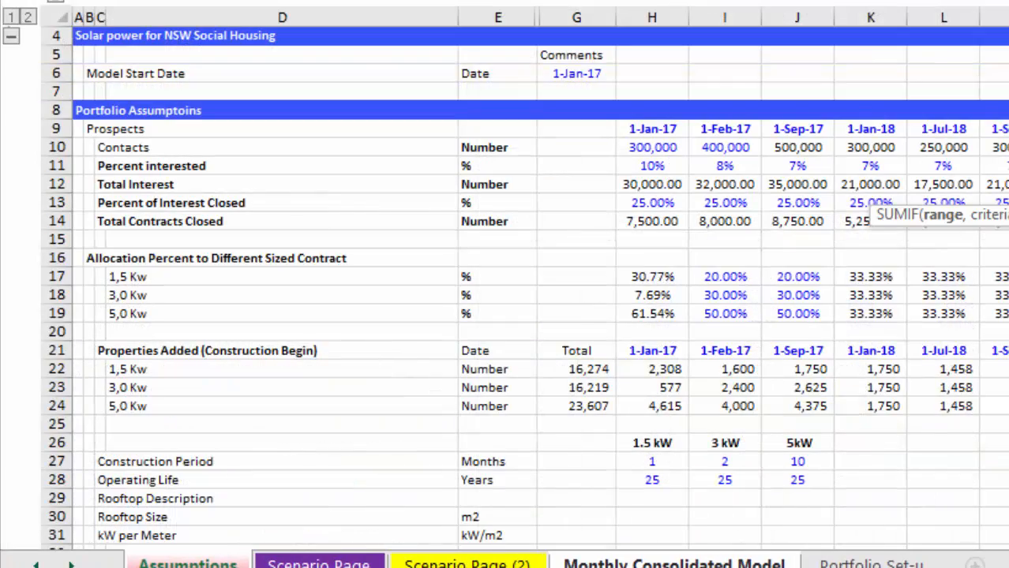
left_click(652, 351)
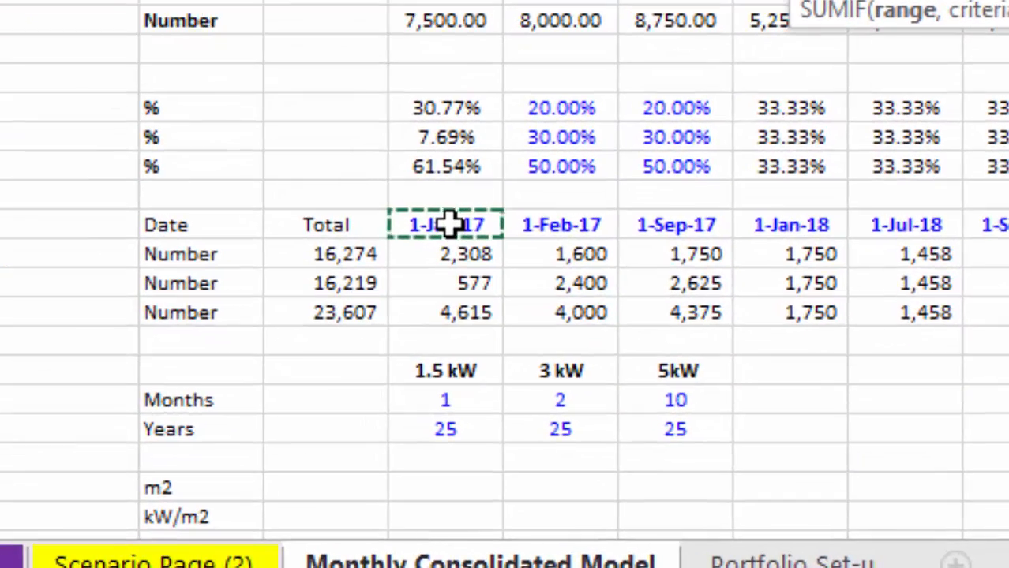
key("ctrl+shift+Right")
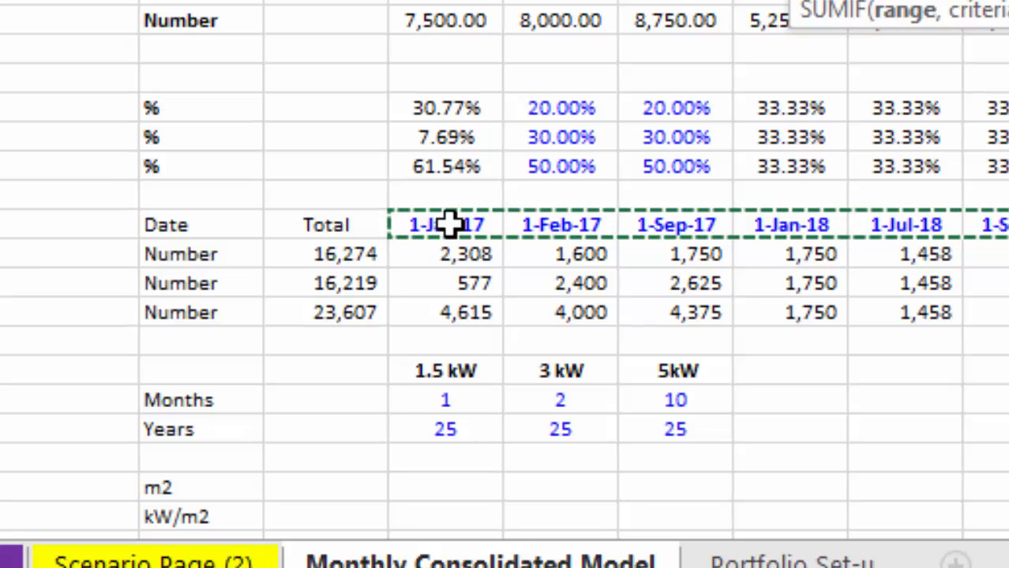
type(",")
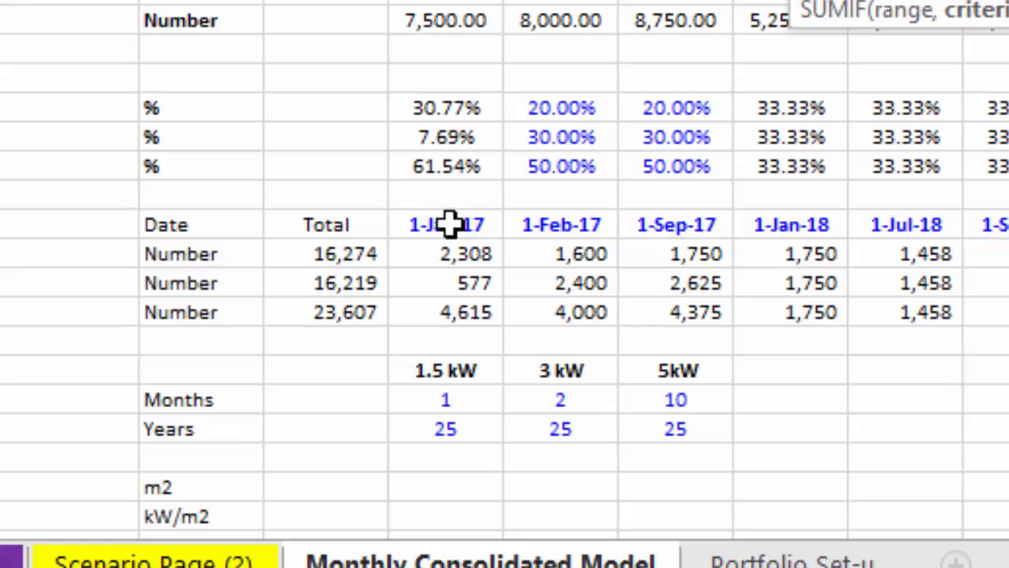
Set the SUMIF criteria to the first Start of Period date on the Monthly Consolidated Model sheet, as $J2.
key("ctrl+Page_Up")
key("ctrl+Page_Down")
key("ctrl+Page_Down")
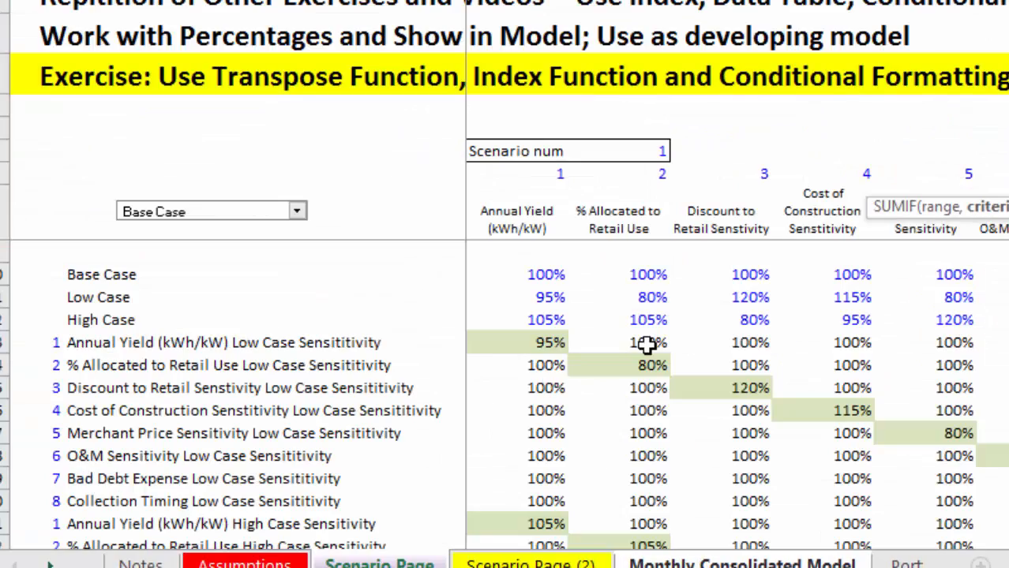
key("ctrl+Page_Down")
key("ctrl+Page_Down")
key("Up")
key("Up")
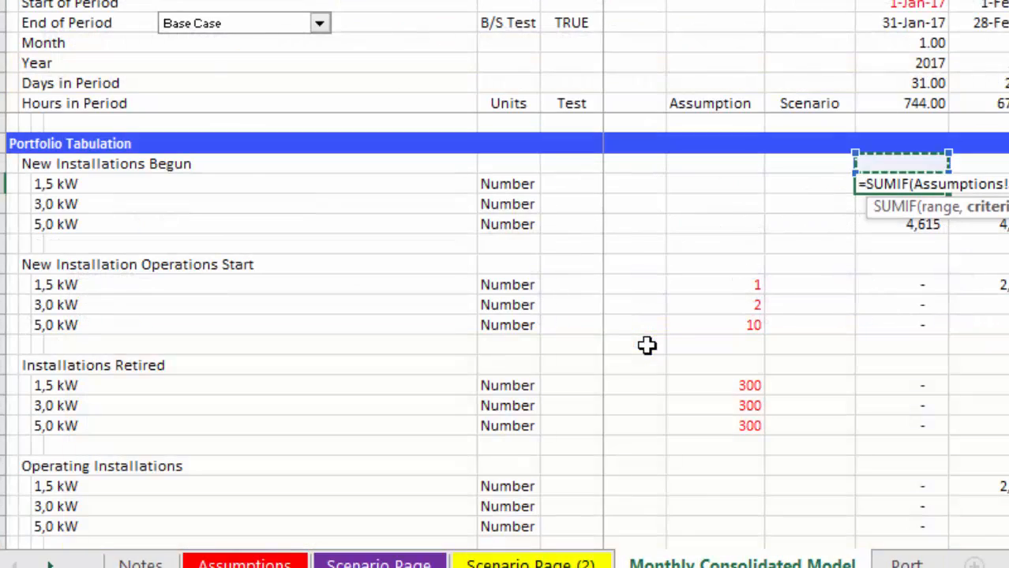
key("Up")
key("Up")
key("Up")
key("Up")
key("Up")
key("Up")
key("Up")
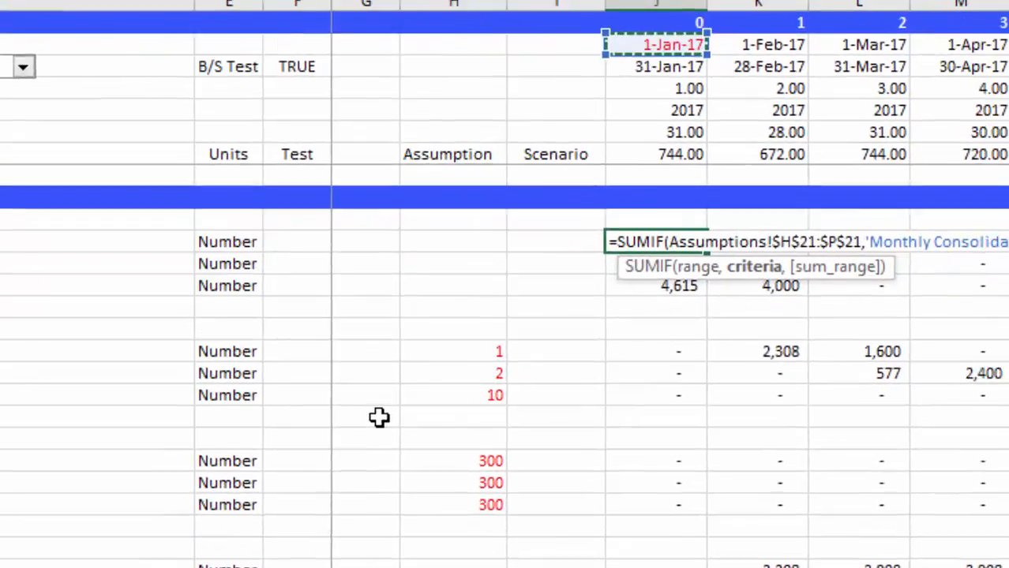
type(",")
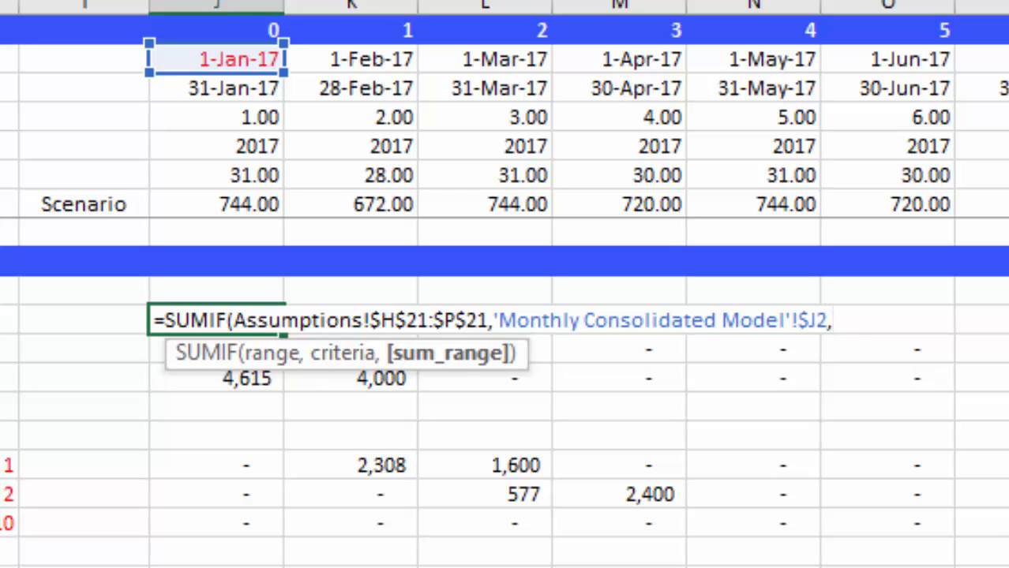
Use the 1,5 Kw Properties Added row, Assumptions!$H22:$P22, as the sum range and complete the SUMIF formula.
key("ctrl+Page_Up")
key("ctrl+Page_Up")
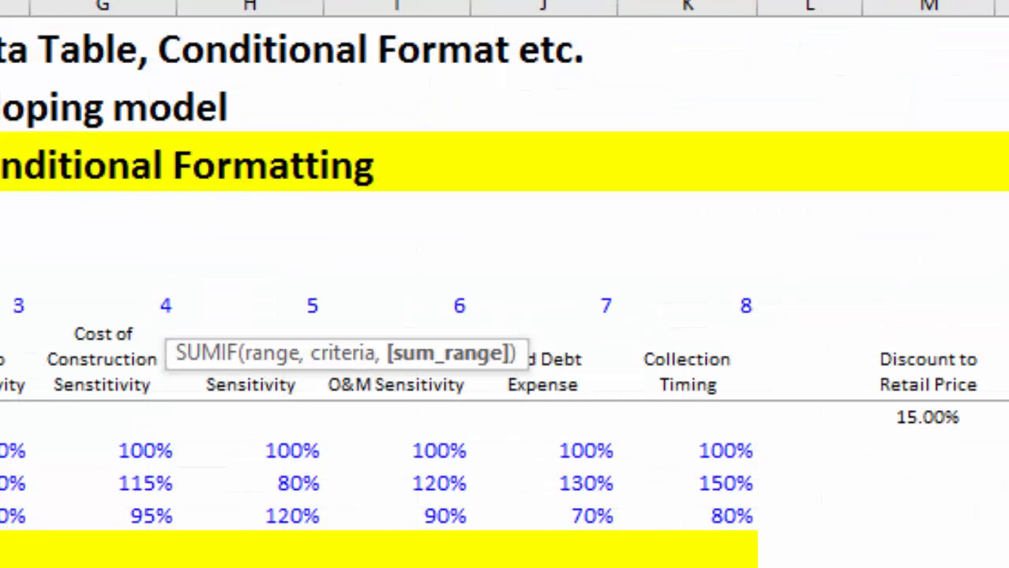
key("ctrl+Page_Up")
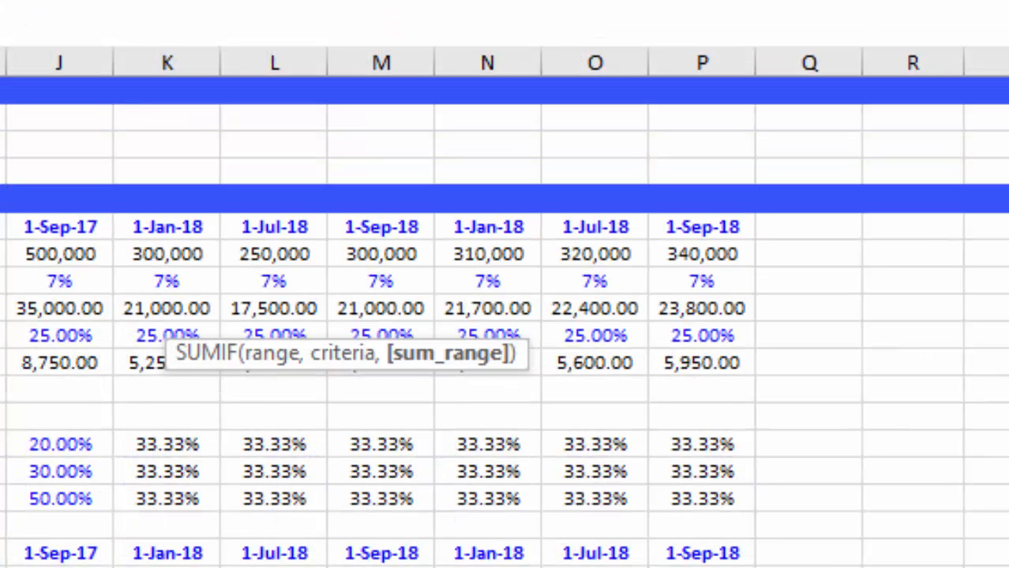
key("Up")
key("Left")
key("Left")
key("ctrl+shift+Right")
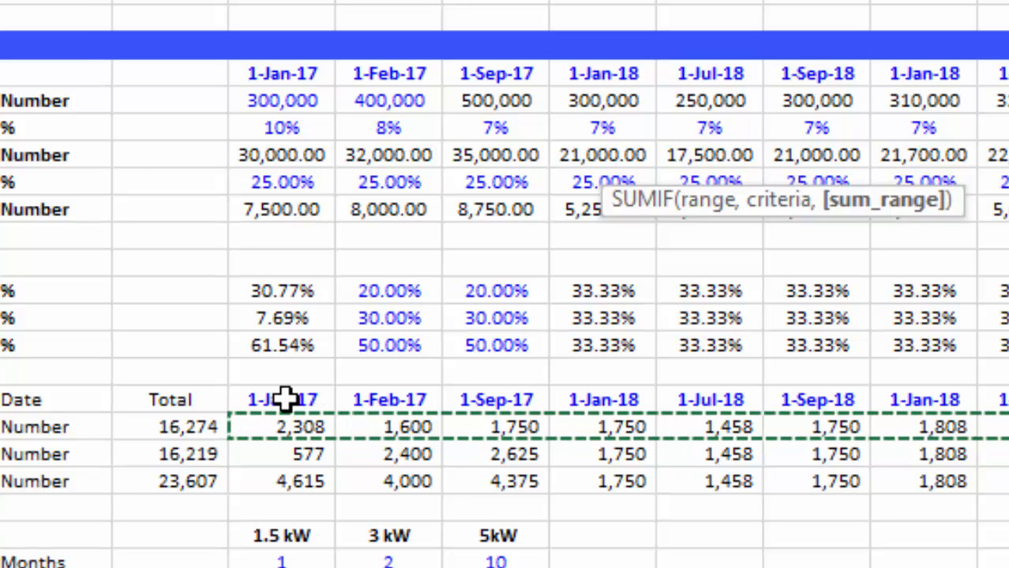
key("Return")
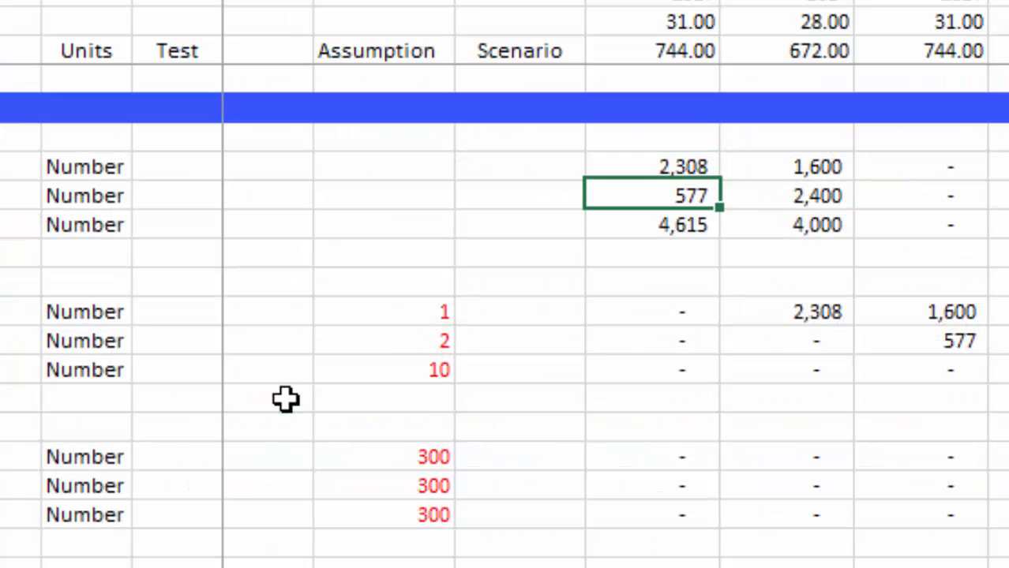
Try to copy the J11 SUMIF formula down to J13 and across the monthly columns.
key("Up")
key("shift+Down")
key("shift+Down")
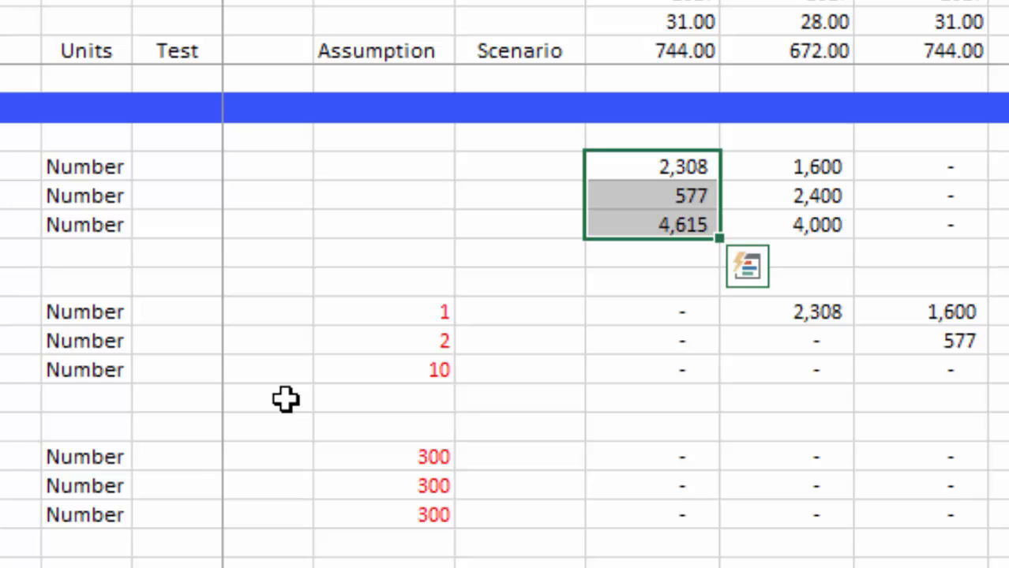
key("ctrl+d")
key("ctrl+shift+r")
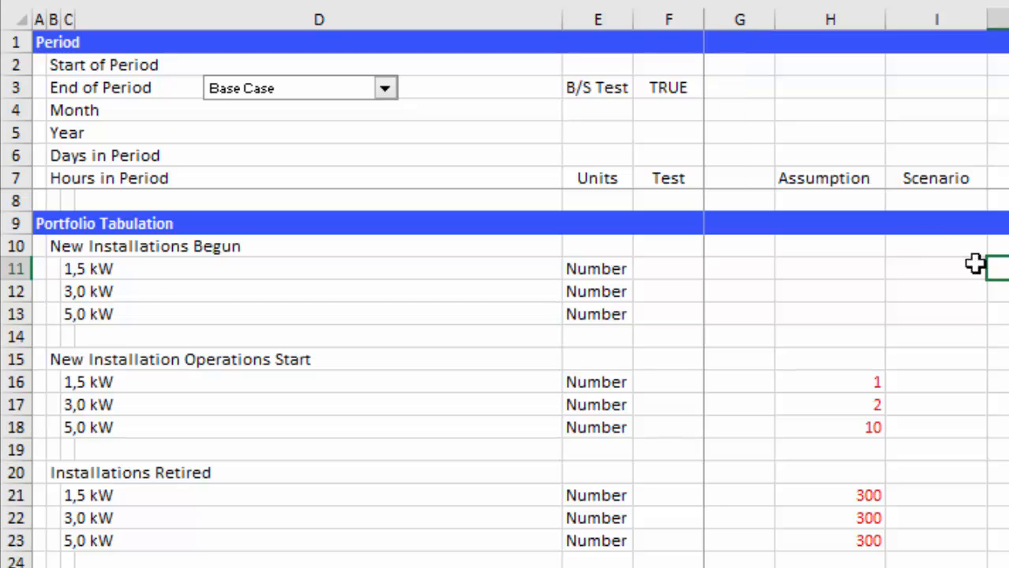
Change the date criterion in the J11 formula to J$2 so the row is fixed and the column is relative.
key("F2")
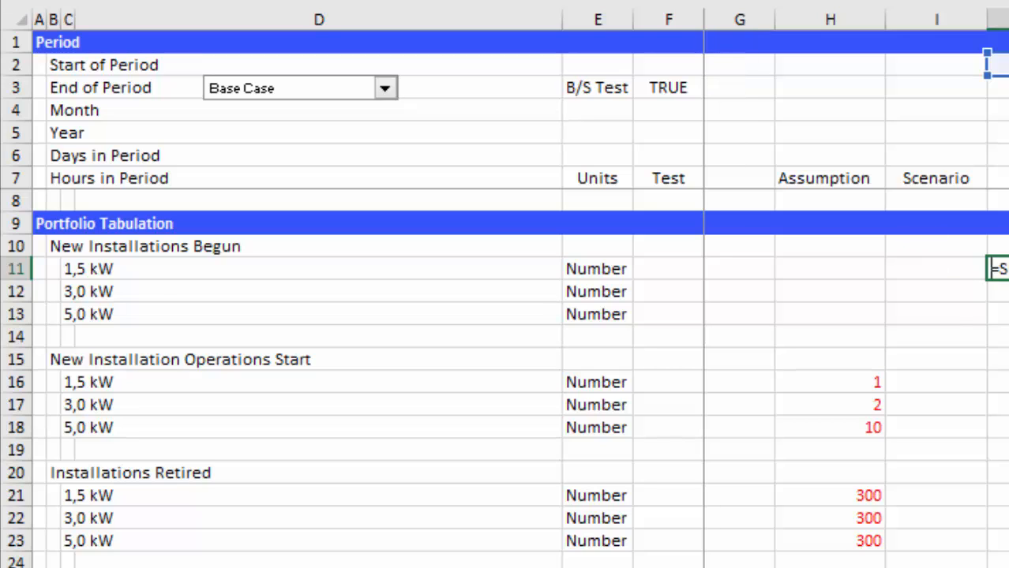
key("Escape")
key("Left")
key("Right")
key("F2")
key("Left")
key("Return")
key("Up")
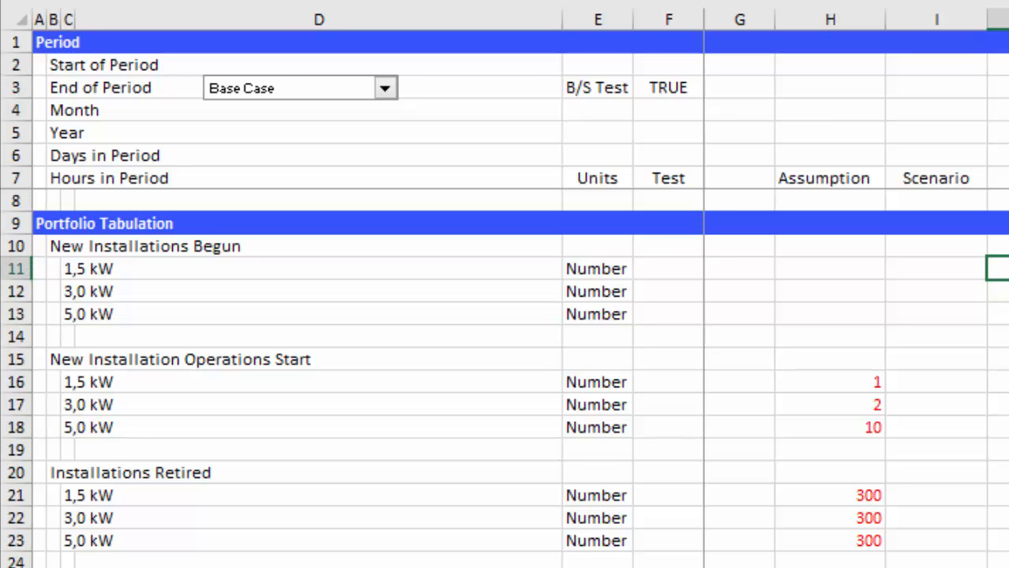
Fill the corrected SUMIF formula down to the 3,0 kW and 5,0 kW rows and right across all months.
key("shift+Down")
key("shift+Down")
key("ctrl+d")
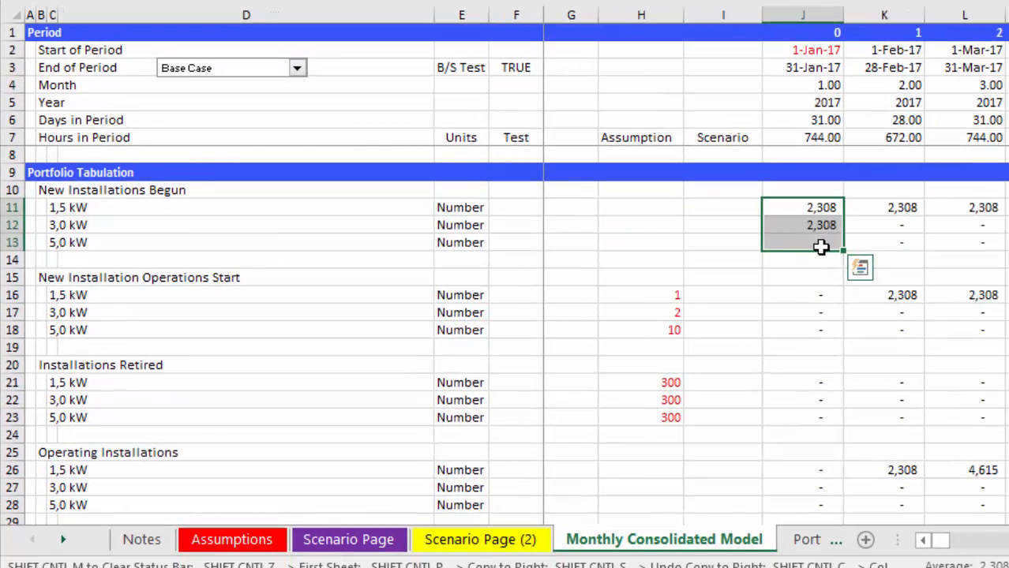
key("ctrl+shift+r")
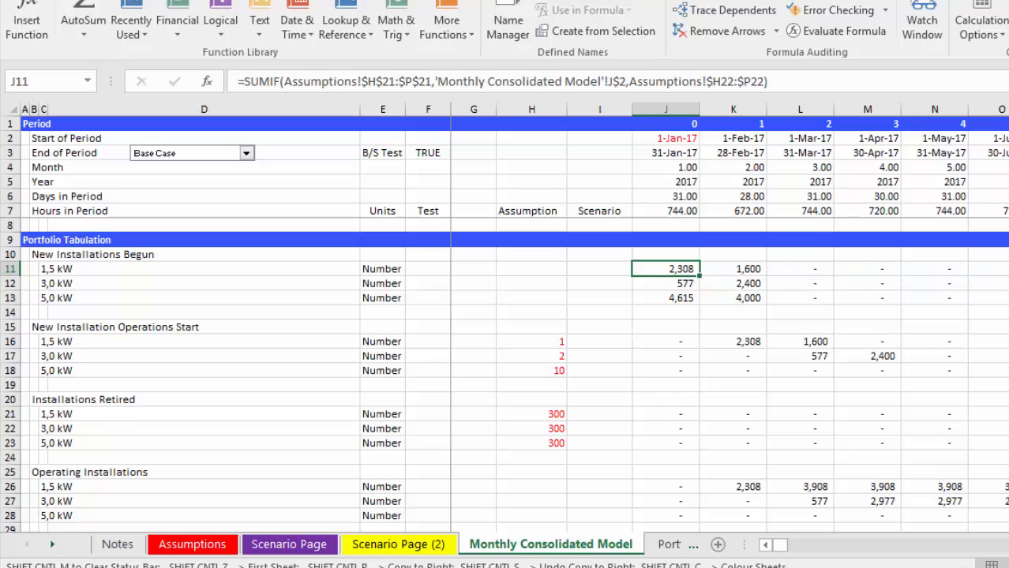
Examine the production allocation and Capital Expenditure sections further down the Monthly Consolidated Model sheet.
key("Left")
key("Left")
key("Left")
key("Left")
key("Left")
key("Left")
key("Left")
key("Left")
key("Left")
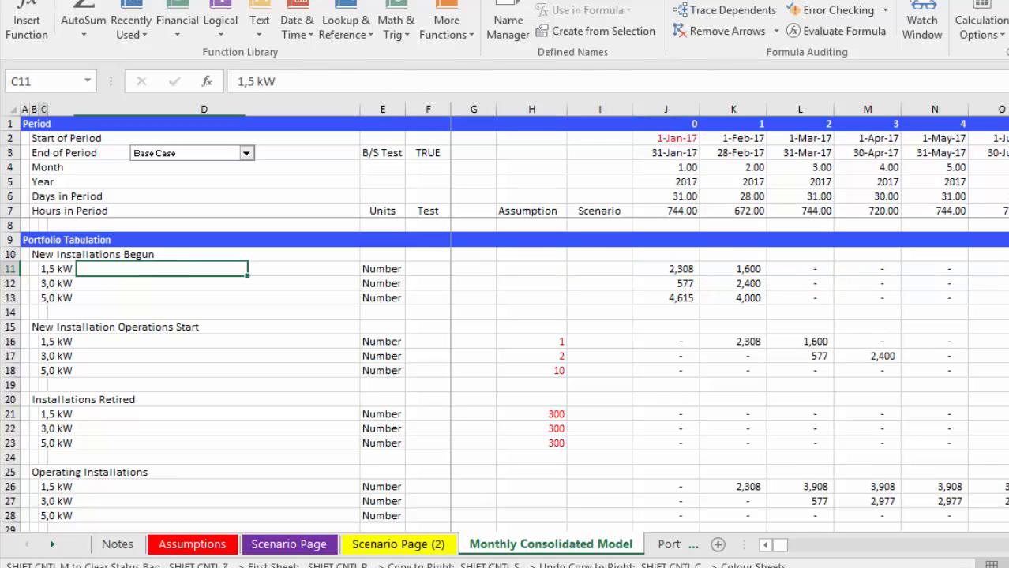
key("Page_Down")
key("Page_Down")
key("Page_Down")
key("Page_Down")
key("Page_Down")
key("Page_Down")
key("Page_Down")
key("Page_Down")
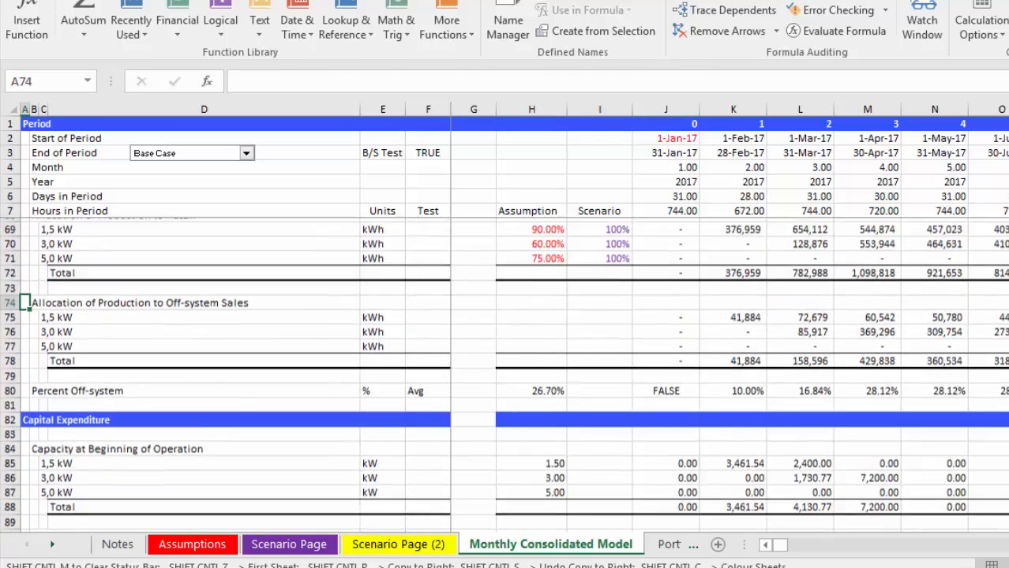
key("Page_Up")
key("Page_Up")
key("Page_Up")
key("Page_Up")
key("Page_Up")
key("Page_Up")
key("Page_Up")
key("Page_Up")
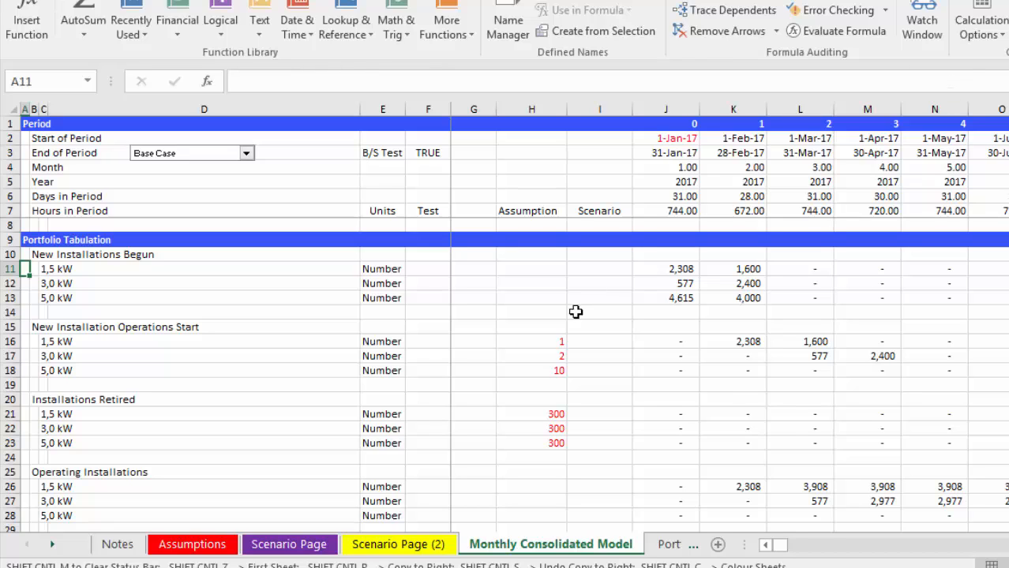
Switch to the simpler Solar power for NSW Social Housing workbook and go to its monthly period sheet.
left_click(691, 565)
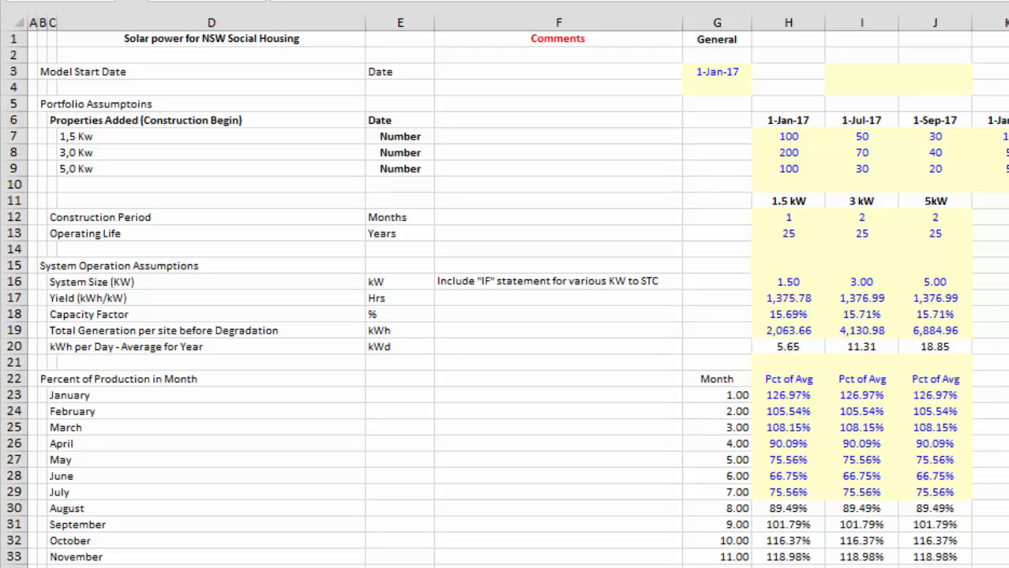
left_click(558, 169)
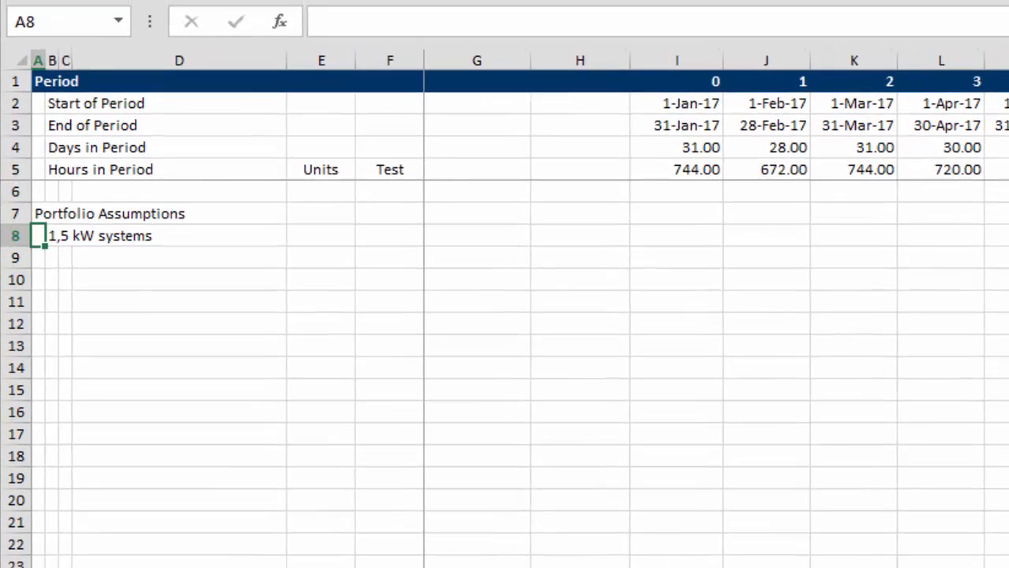
key("Up")
key("Up")
key("Up")
key("Up")
key("Up")
key("Up")
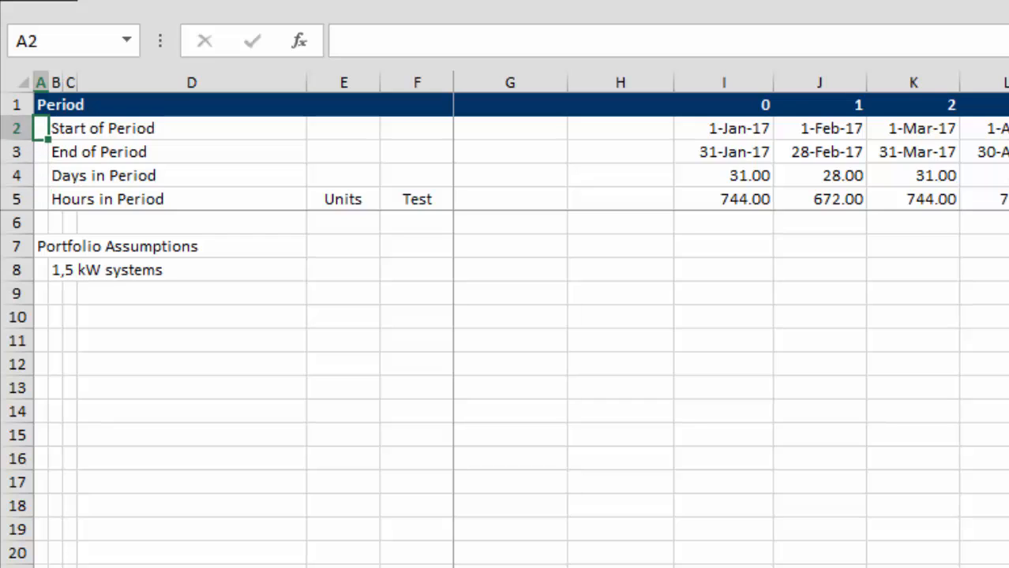
Link the first Start of Period cell, I2, to the Model Start Date with =Assumptions!G3.
key("Right")
key("Right")
key("Right")
key("Right")
key("Right")
key("Right")
key("Right")
key("Right")
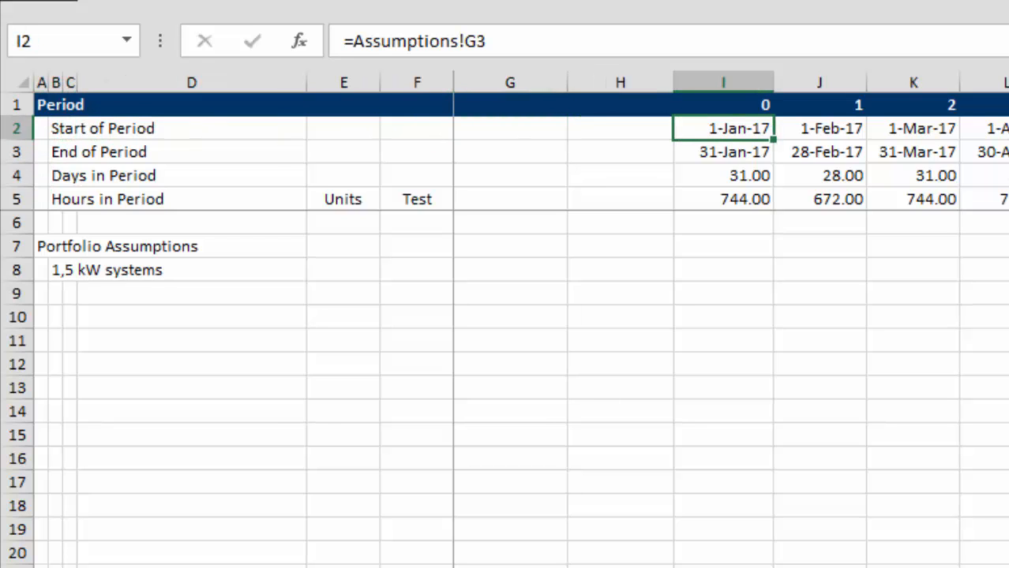
type("=")
key("ctrl+Page_Up")
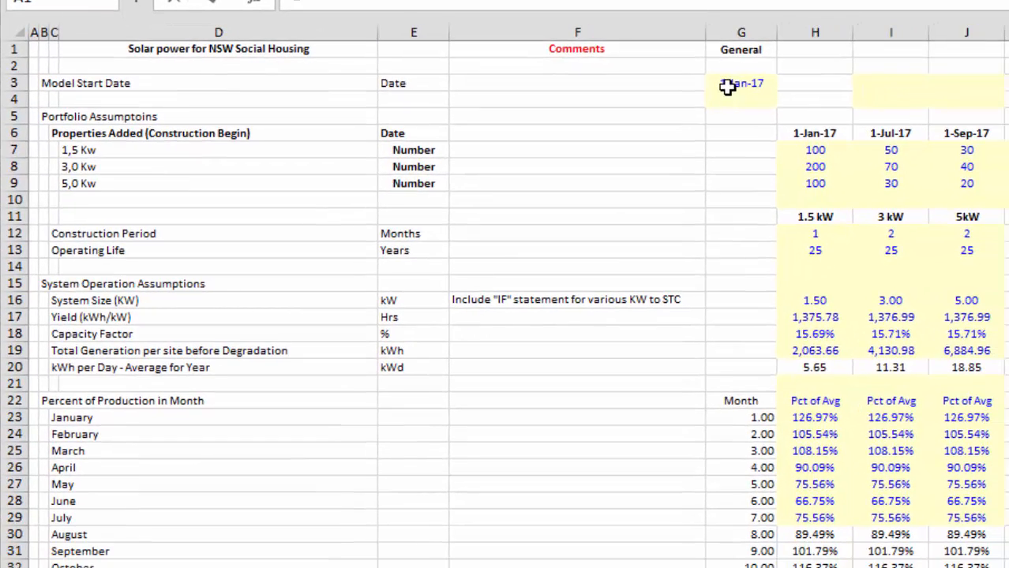
left_click(857, 142)
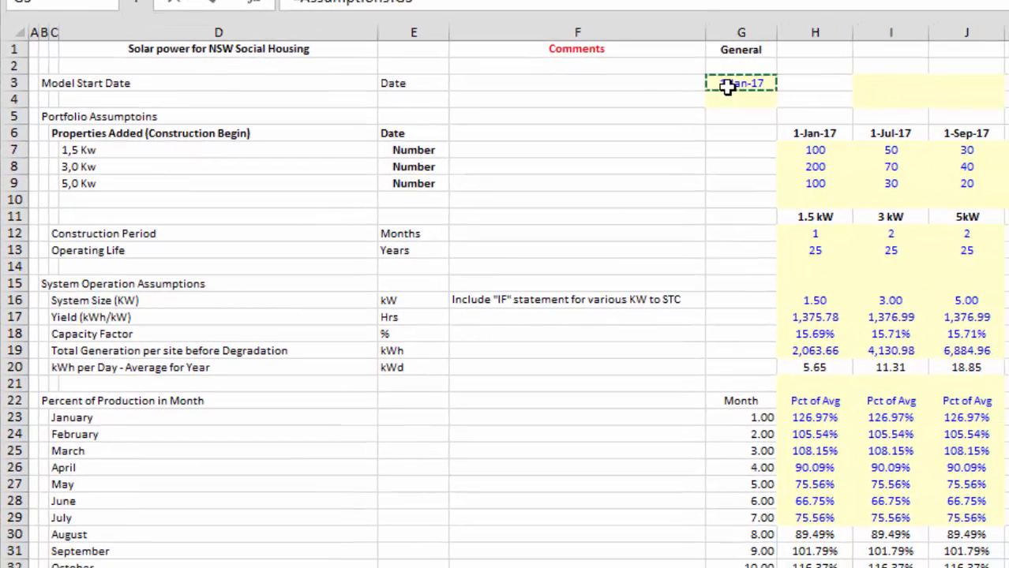
key("Return")
key("Down")
key("Down")
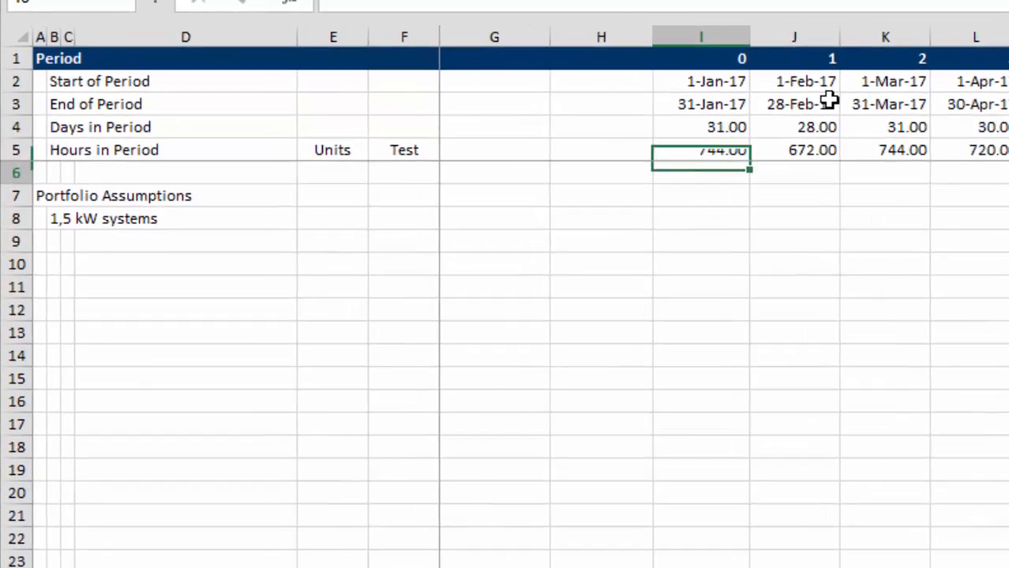
key("Down")
key("Down")
key("Down")
key("Down")
key("Down")
key("Down")
key("Left")
key("Left")
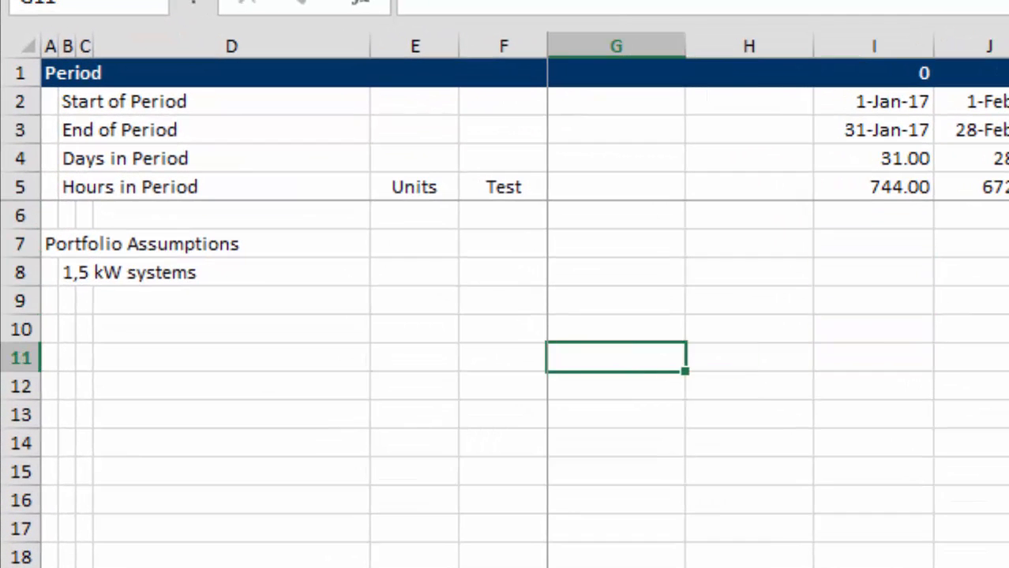
key("Up")
key("Up")
key("Up")
key("Up")
key("Up")
key("Up")
key("Up")
key("Up")
key("Down")
key("Down")
key("Down")
key("Down")
key("Down")
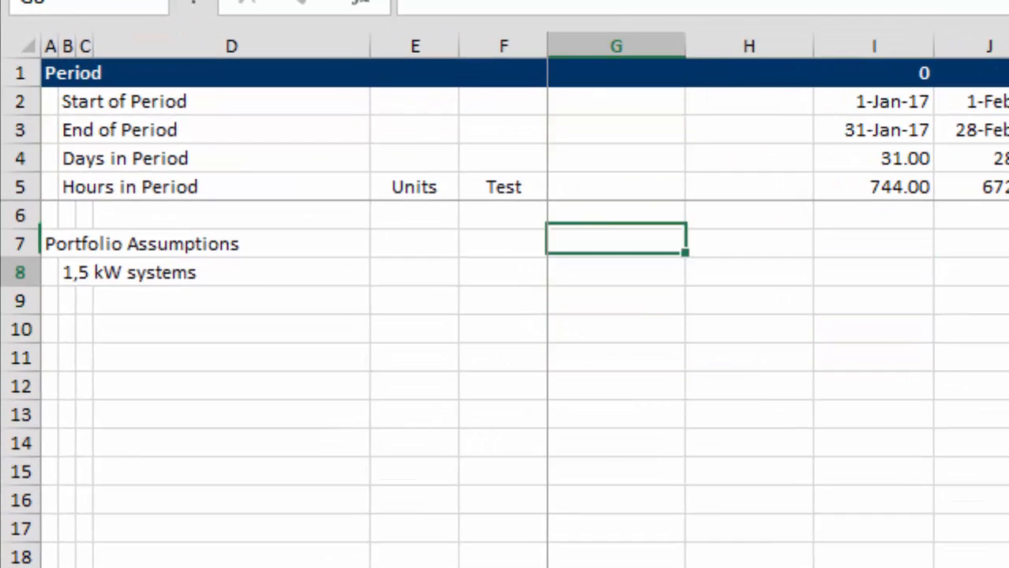
Delete the 1,5 kW systems label in B8 below the Portfolio Assumptions heading.
key("Down")
key("Down")
key("Left")
key("Left")
key("Left")
key("Left")
key("Left")
key("Left")
key("Down")
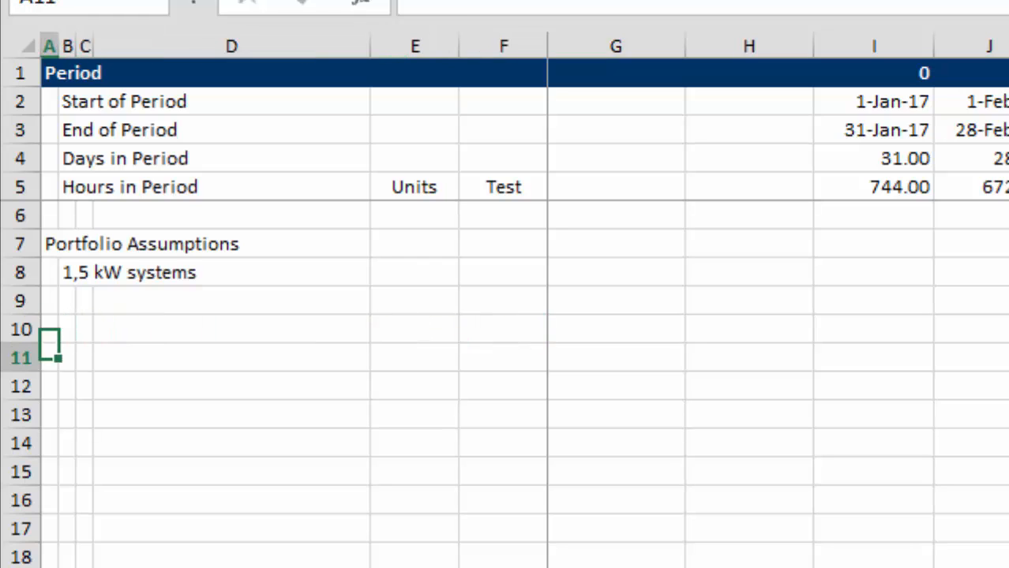
key("Up")
key("Up")
key("Up")
key("Up")
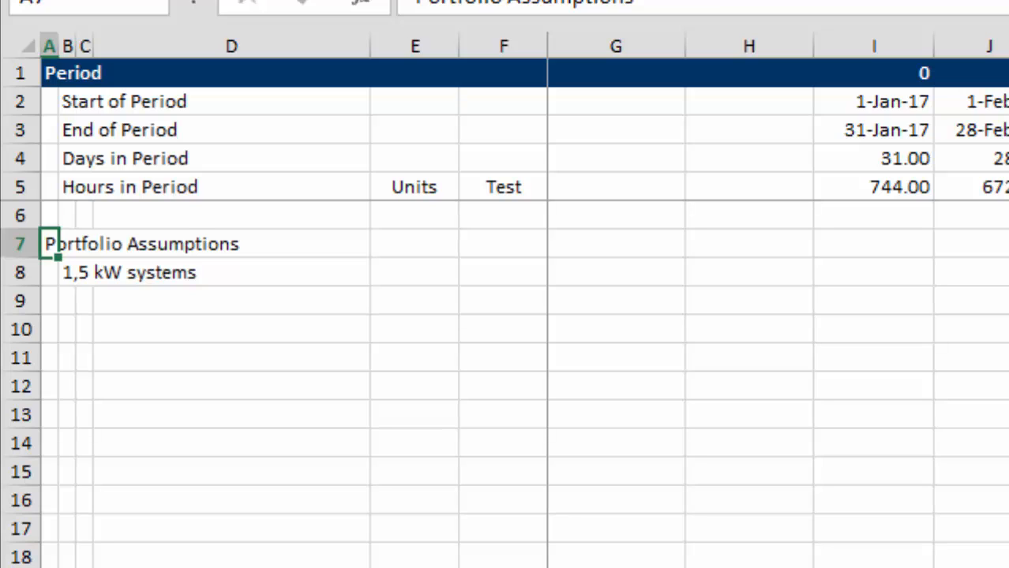
key("Down")
key("Right")
key("Delete")
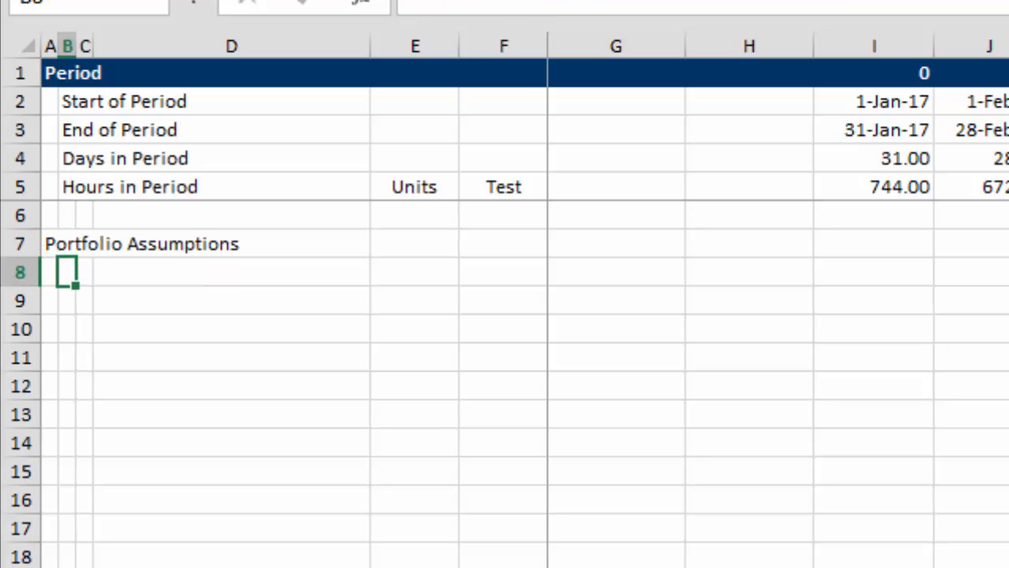
Enter the section heading Production Analysis in A15, leaving blank rows below the portfolio section.
key("Down")
key("Down")
key("Down")
key("Down")
key("Down")
key("Left")
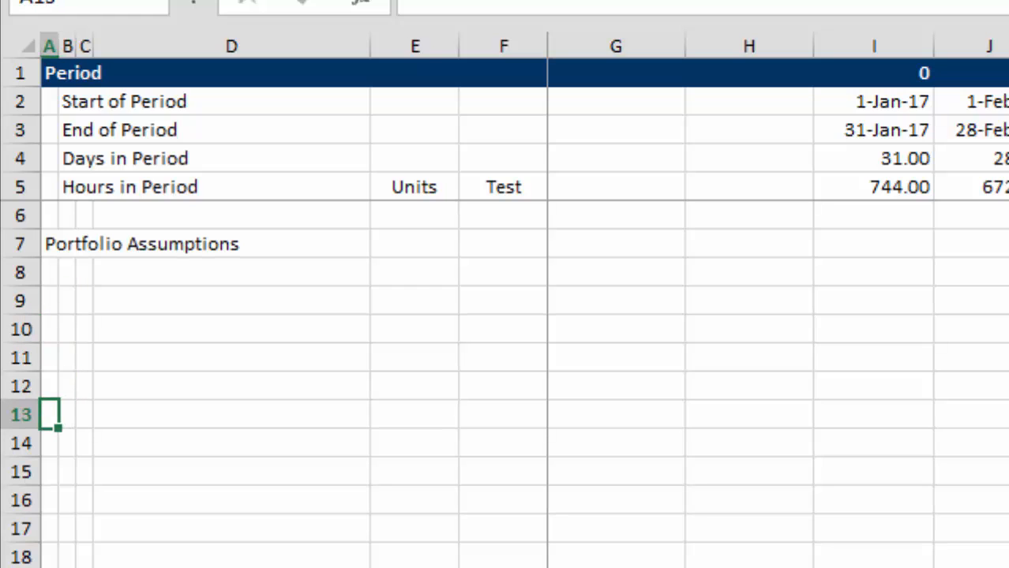
key("Up")
key("Up")
key("Up")
key("Up")
key("Up")
key("Up")
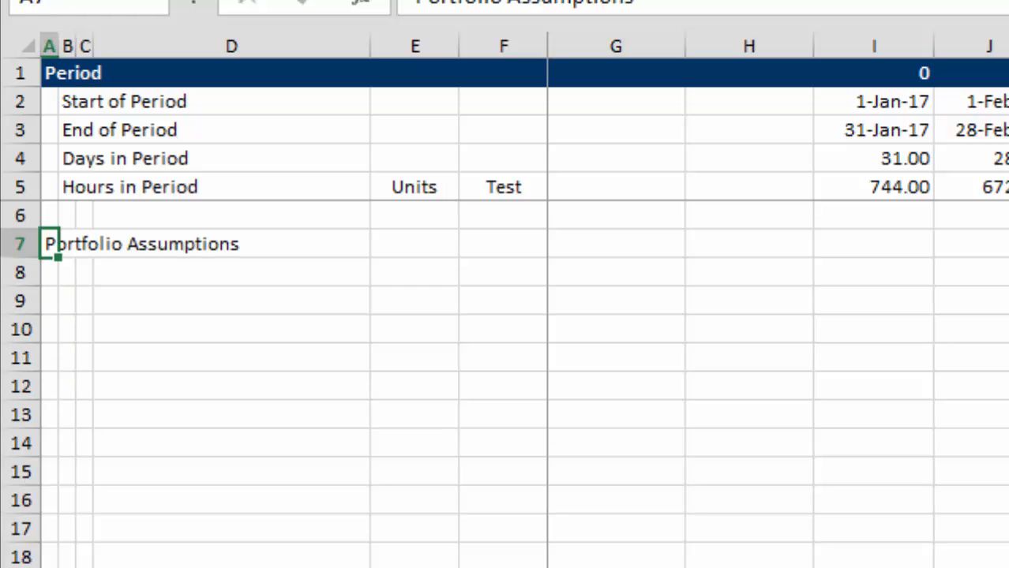
key("Down")
key("Down")
key("Down")
key("Down")
key("Down")
key("Down")
key("Down")
key("Down")
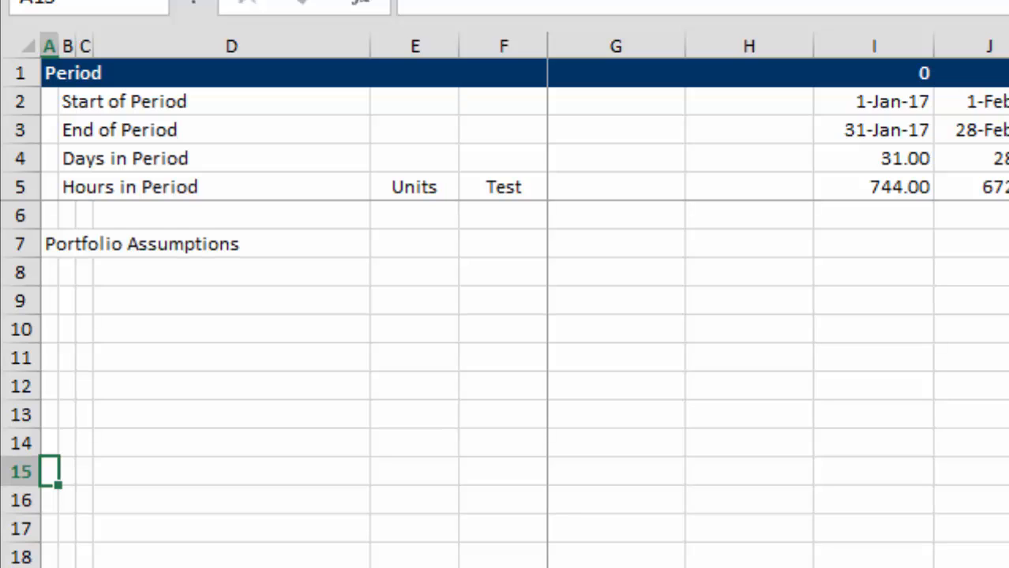
type("Prod")
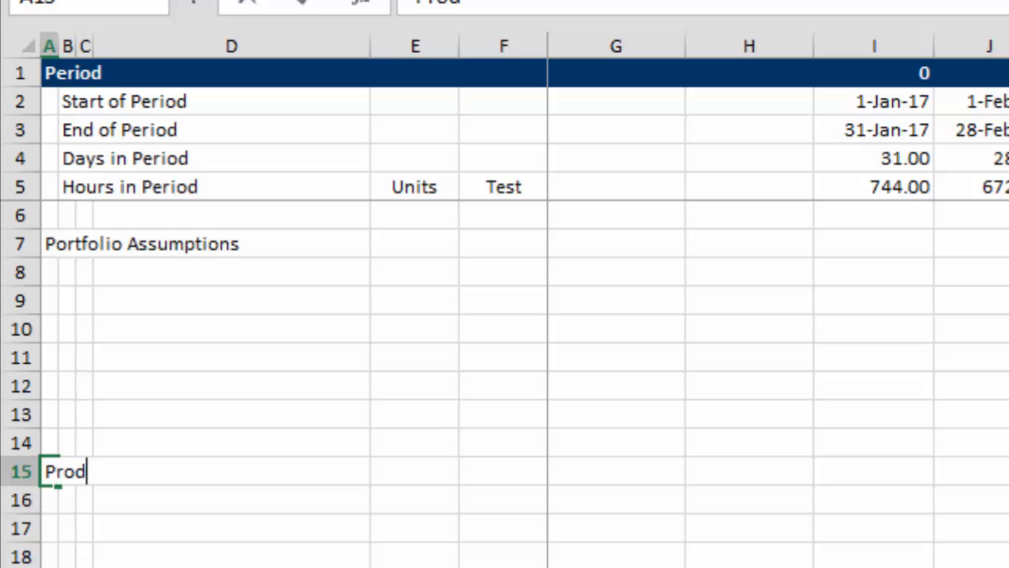
type("uction")
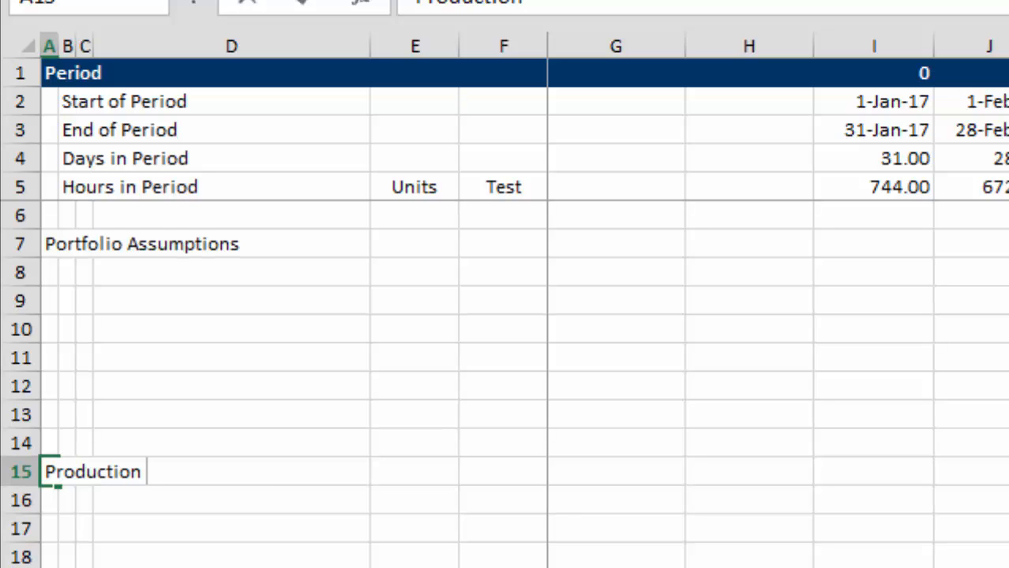
type(" Analysis")
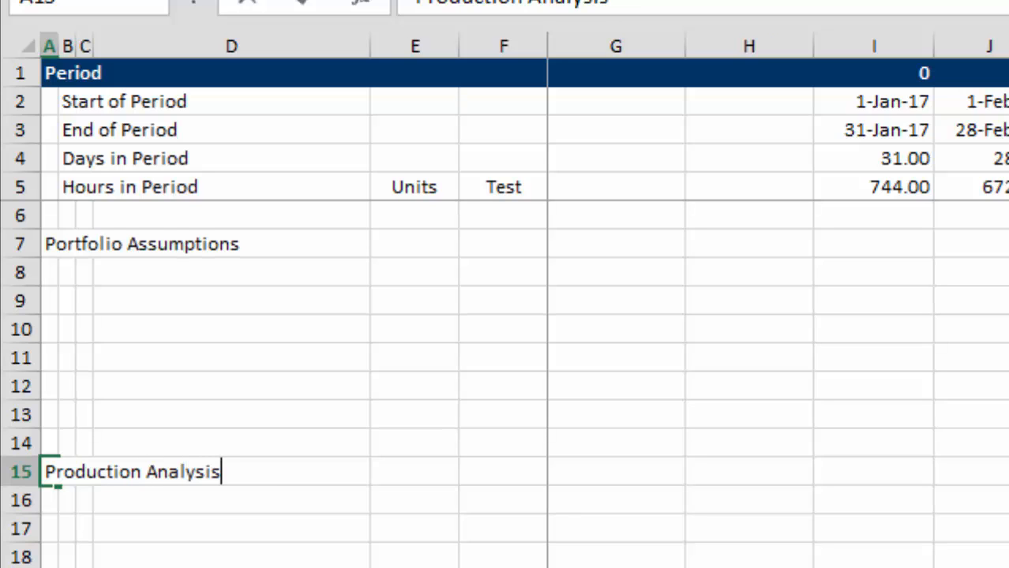
key("ctrl+Return")
Rename the Portfolio Assumptions heading in A7 to Portfolio Tabulation.
key("Up")
key("Up")
key("Up")
key("Up")
key("Up")
key("Up")
key("Up")
key("Up")
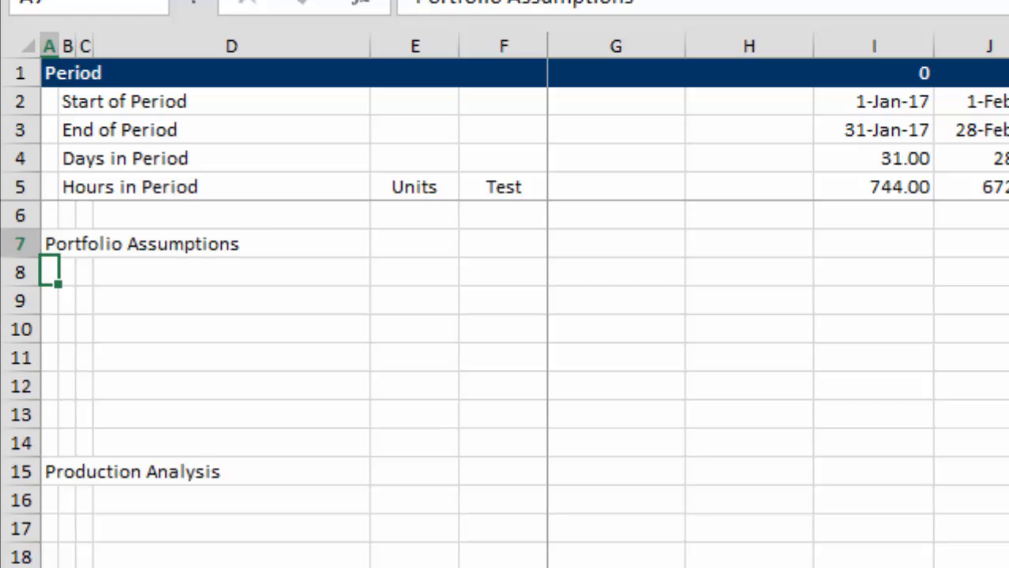
key("F2")
key("BackSpace")
key("BackSpace")
key("BackSpace")
key("BackSpace")
key("BackSpace")
key("BackSpace")
key("BackSpace")
key("BackSpace")
key("BackSpace")
key("BackSpace")
key("BackSpace")
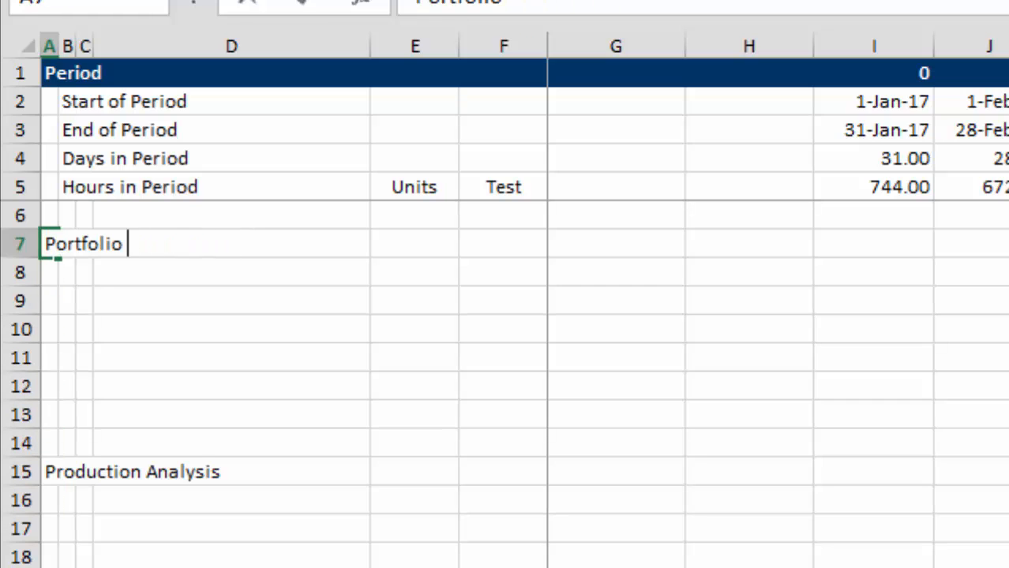
type("Ana")
key("BackSpace")
key("BackSpace")
key("BackSpace")
type("Tab")
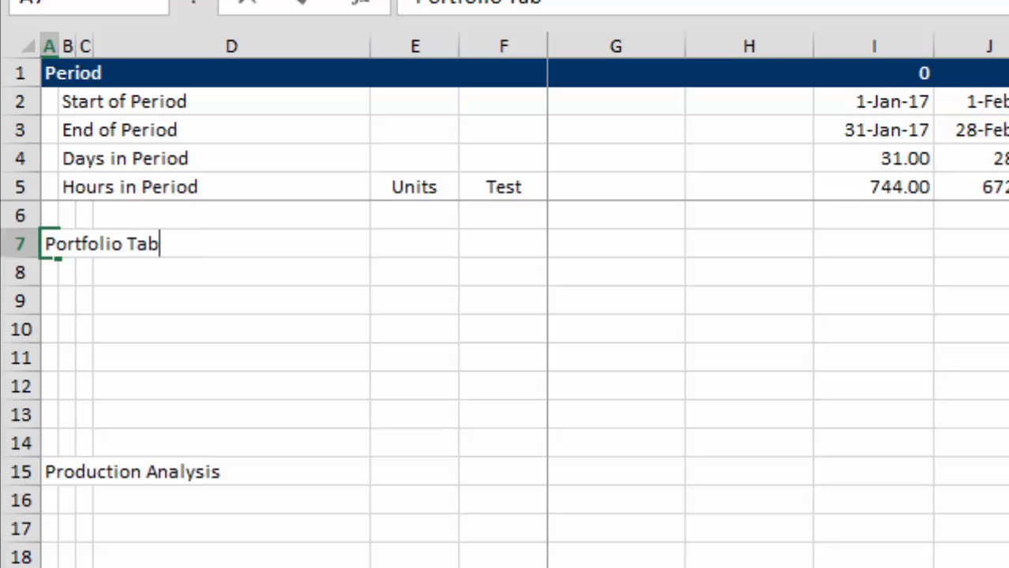
type("ulation")
key("Return")
Add the section heading Capital Expenditure in A22, below the Production Analysis section.
key("Down")
key("Down")
key("Down")
key("Down")
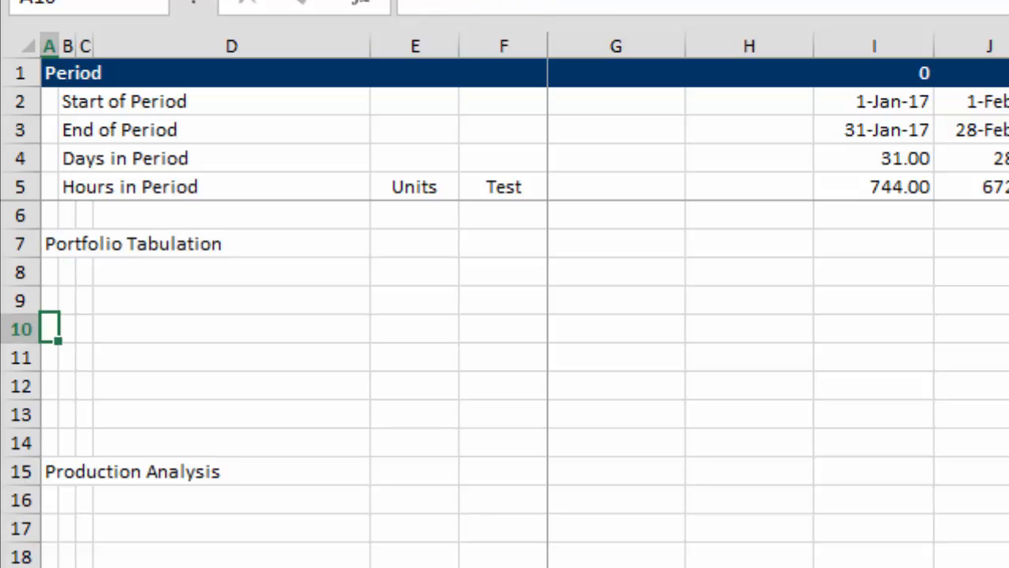
key("Down")
key("Down")
key("Down")
key("Down")
key("Down")
key("Down")
key("Down")
key("Down")
key("Down")
key("Down")
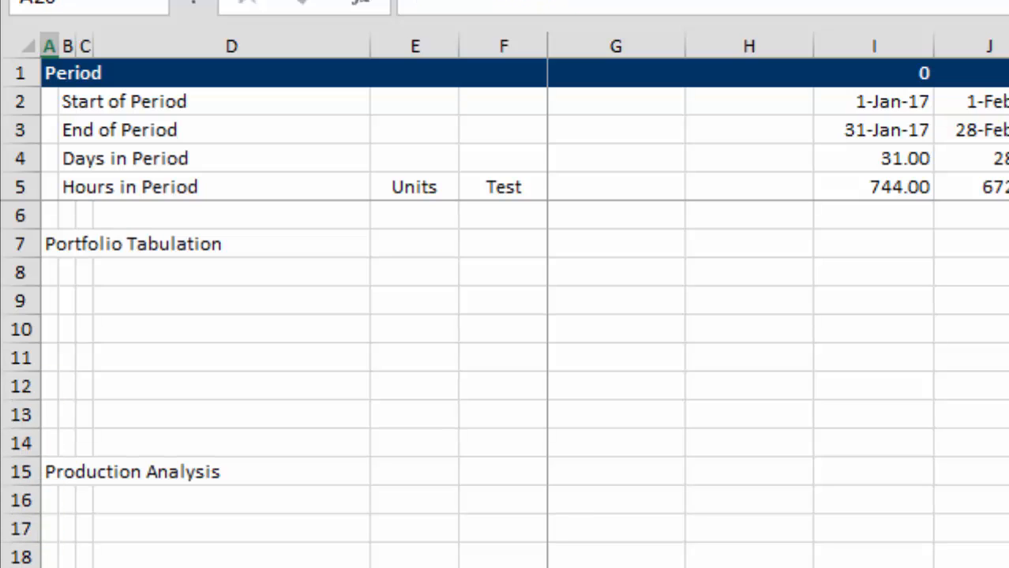
type("Cap")
key("BackSpace")
key("BackSpace")
key("BackSpace")
type("Capital Expenditure")
key("Return")
Add the section heading Revenues in A28, below the Capital Expenditure section.
key("Down")
key("Down")
Add the section heading Operating Costs in A31, below Revenues.
key("Down")
key("Down")
type("Revenues")
key("Return")
key("Down")
key("Down")
key("Down")
key("Down")
key("Down")
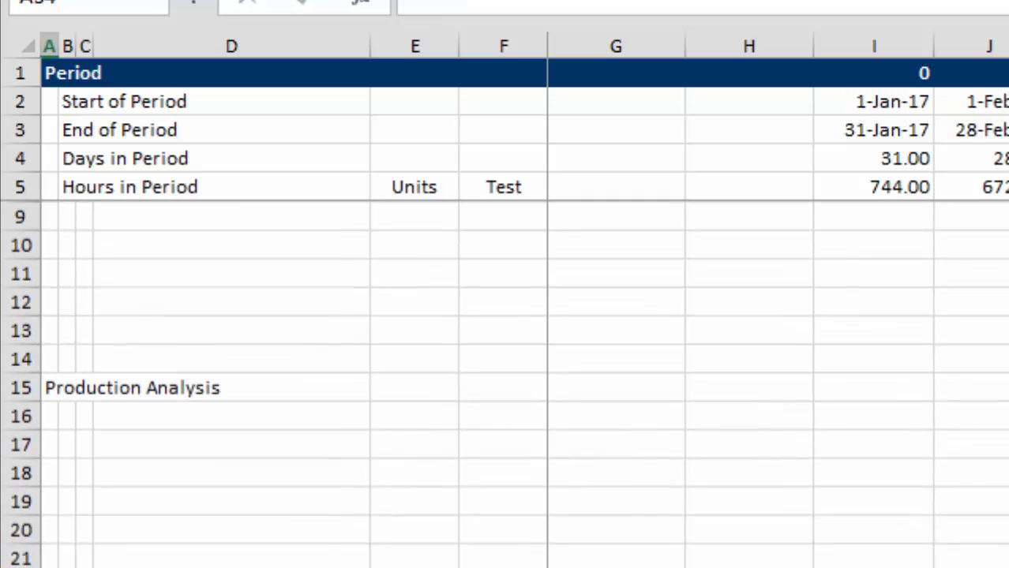
key("Up")
key("Up")
key("Up")
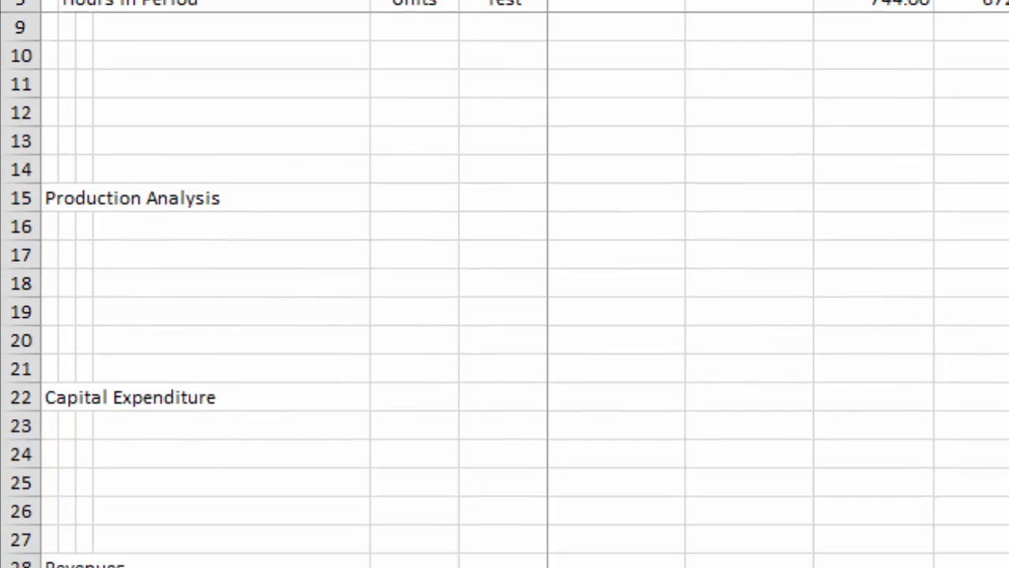
type("Oper")
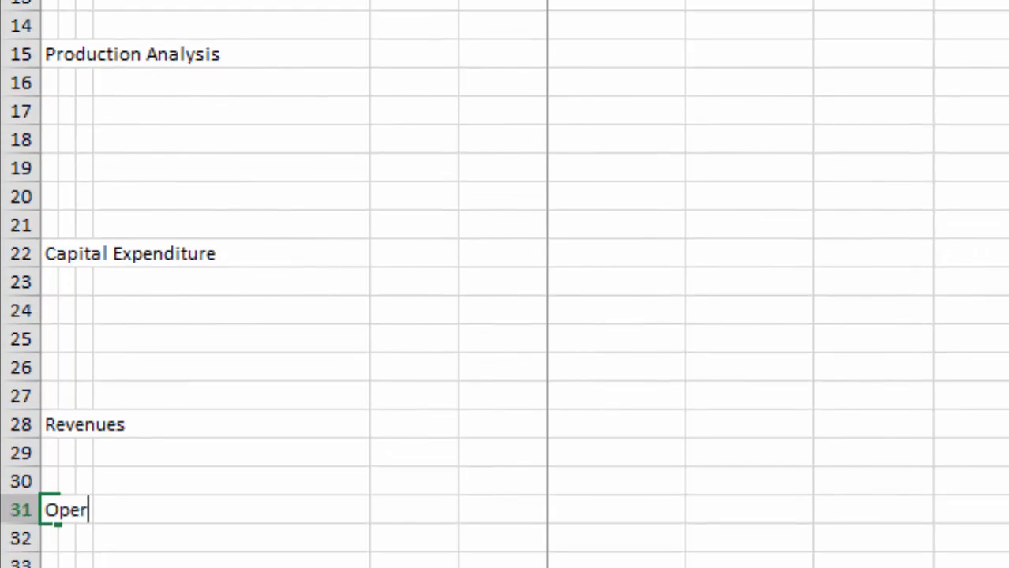
type("ating Costs")
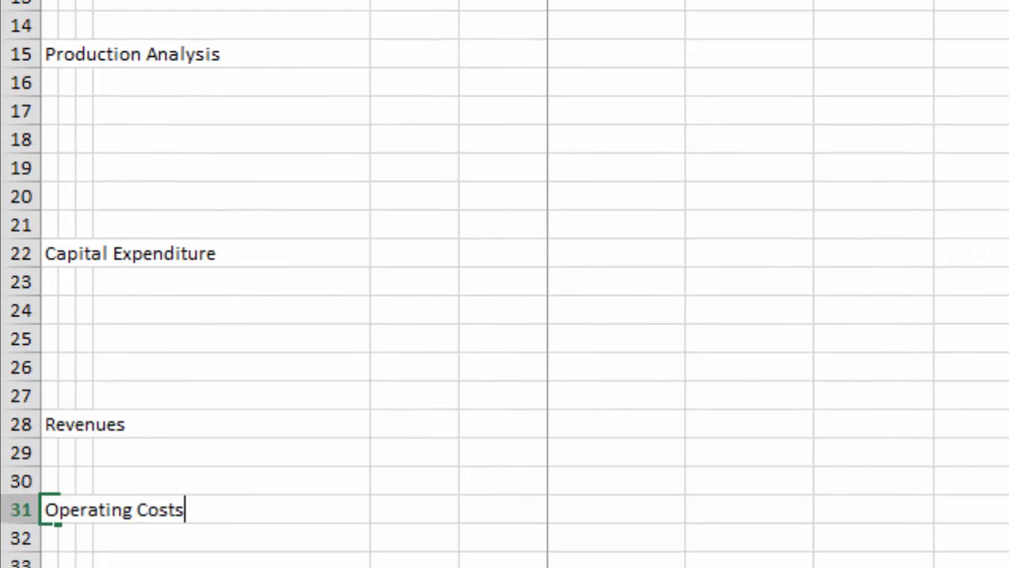
key("Return")
key("Return")
Add the section heading Working Capital in A33, below Operating Costs.
type("Work")
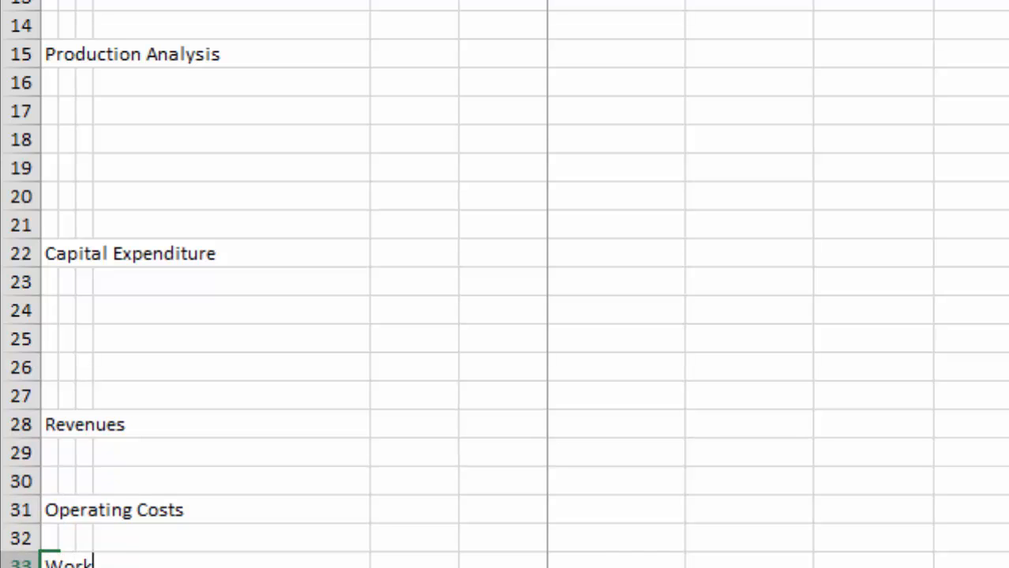
type("ing Capital")
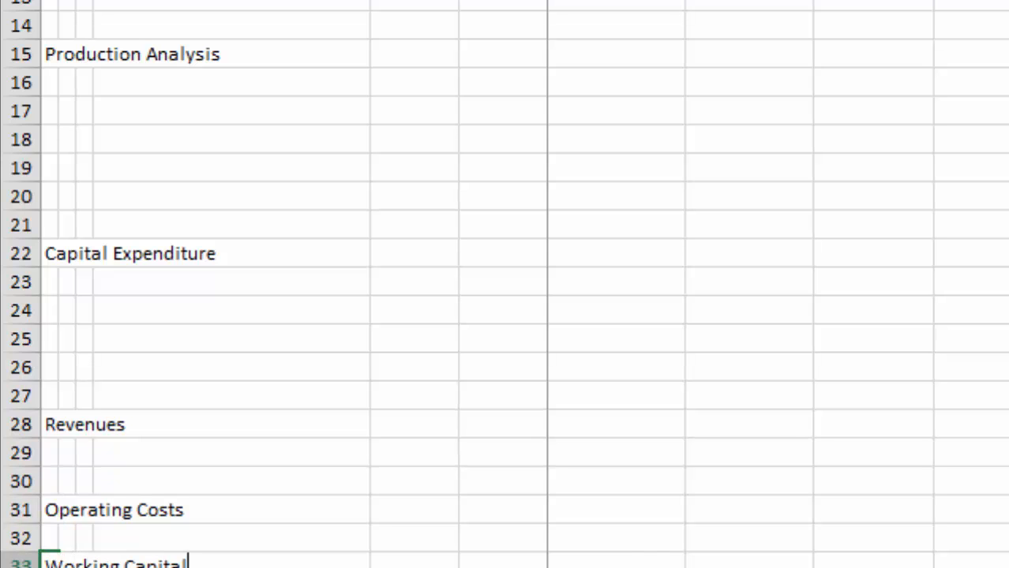
key("Return")
key("Return")
Add the section heading Depreciation and Taxes in A35, below Working Capital.
type("Depter")
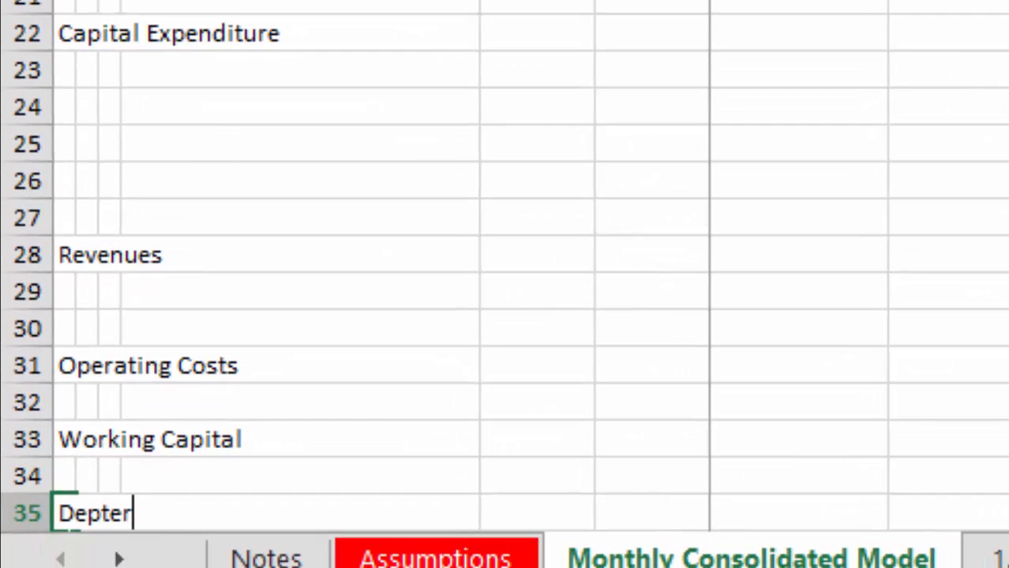
key("BackSpace")
key("BackSpace")
key("BackSpace")
key("BackSpace")
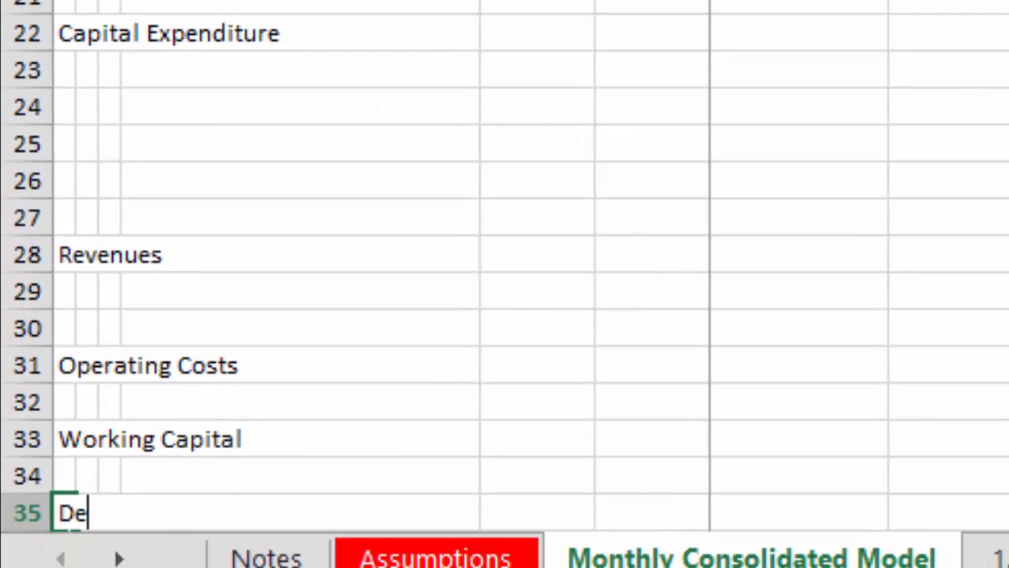
type("preciation ")
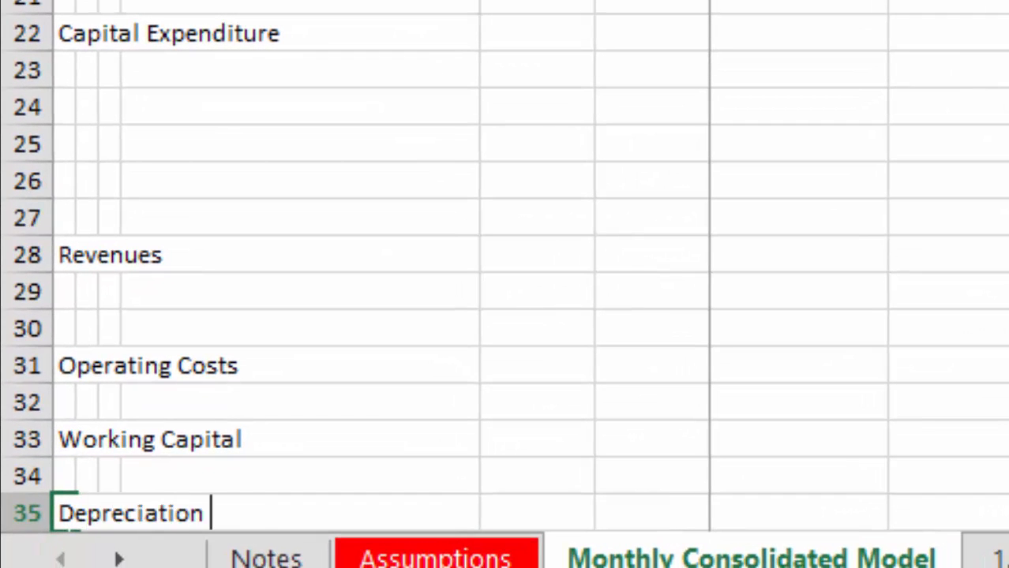
type("and Taxes")
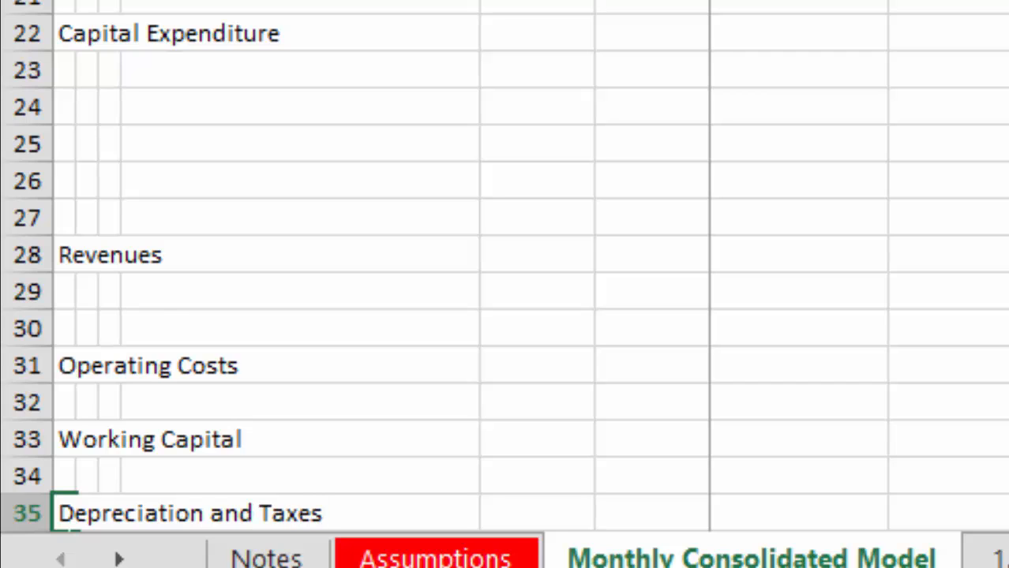
key("Return")
key("Return")
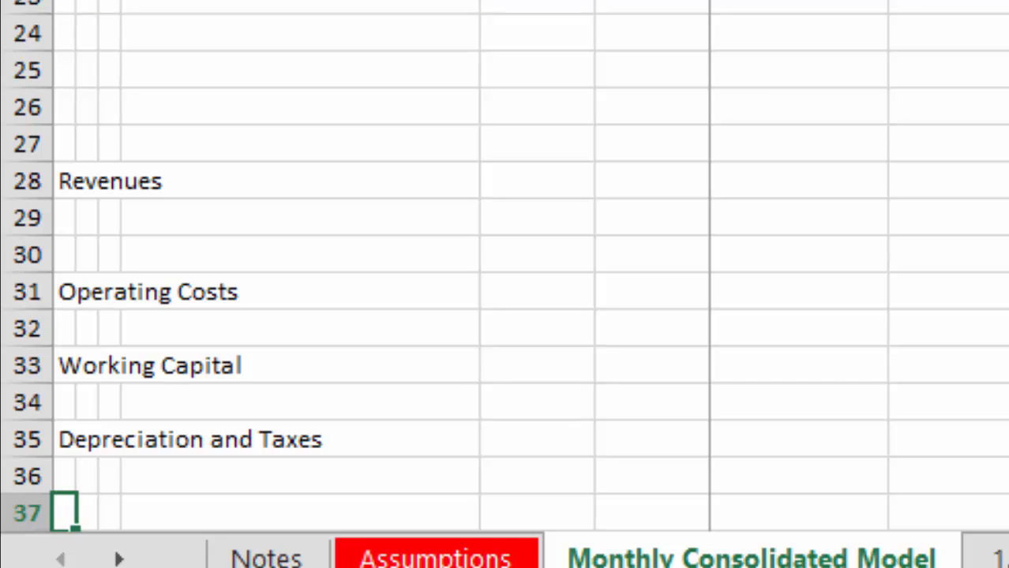
Add the section heading Financing Analysis in A37, below Depreciation and Taxes.
type("Fina")
key("BackSpace")
key("BackSpace")
type("nain")
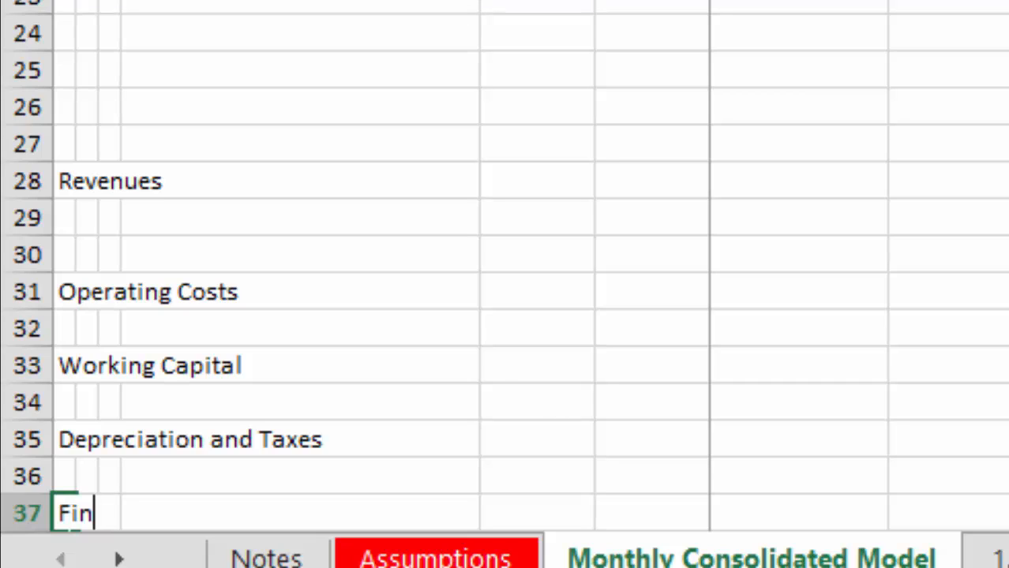
key("BackSpace")
key("BackSpace")
key("BackSpace")
type("ancing Analysis")
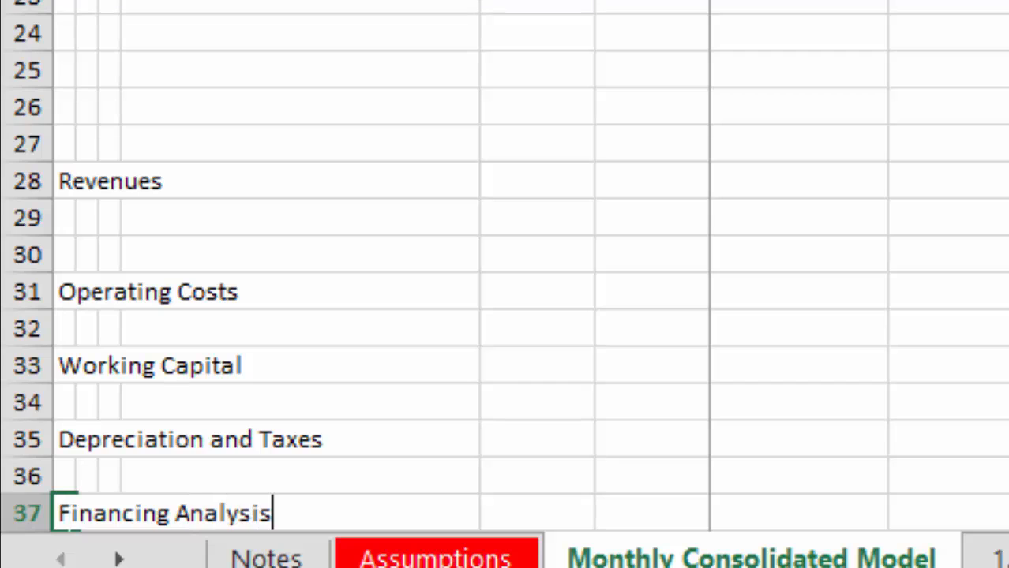
key("Return")
key("Up")
key("Up")
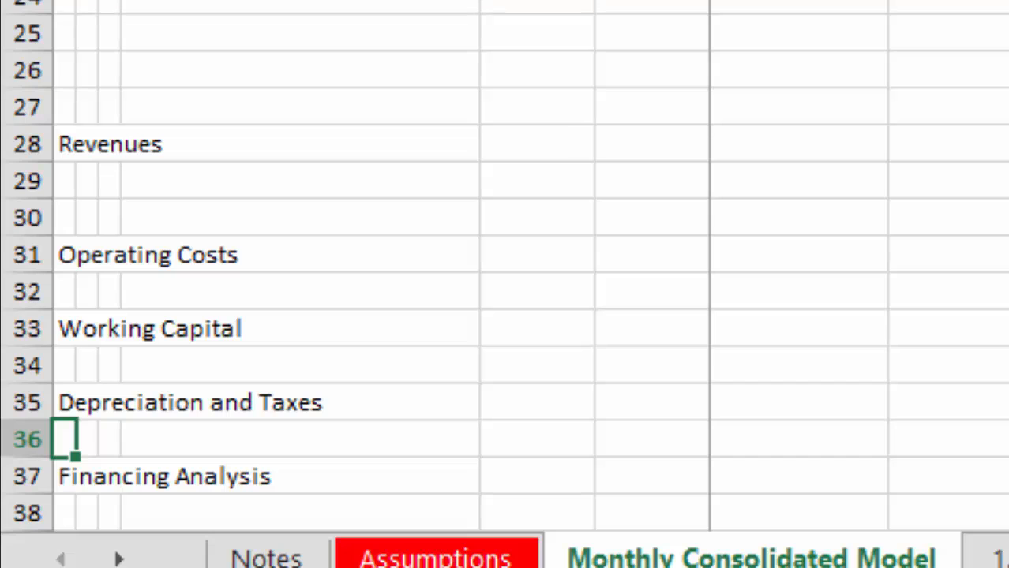
Go to the Assumptions sheet and examine its portfolio, system operation and monthly production inputs.
key("ctrl+Page_Up")
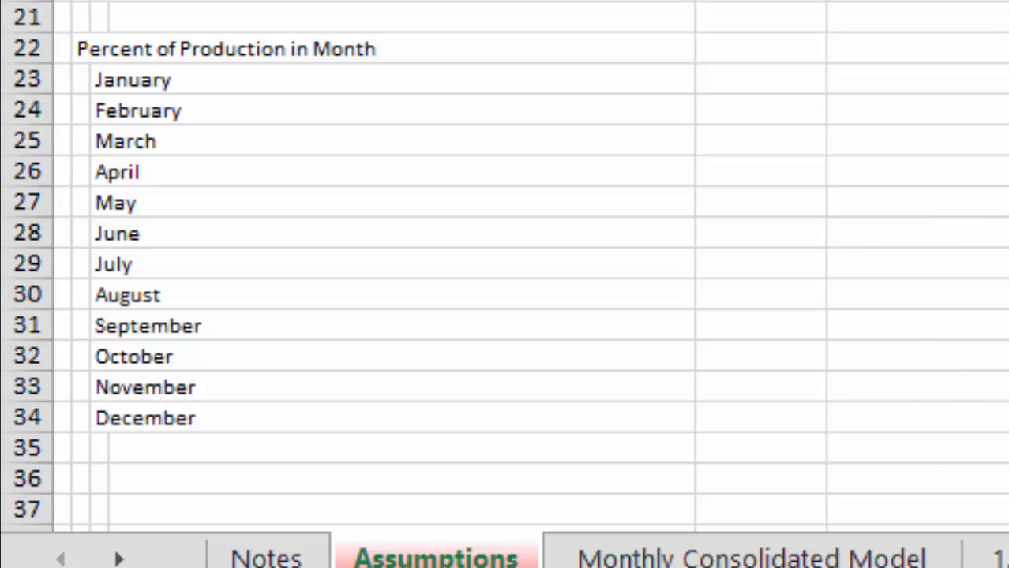
scroll(505, 268, "down", 20)
scroll(505, 269, "up", 20)
key("ctrl+space")
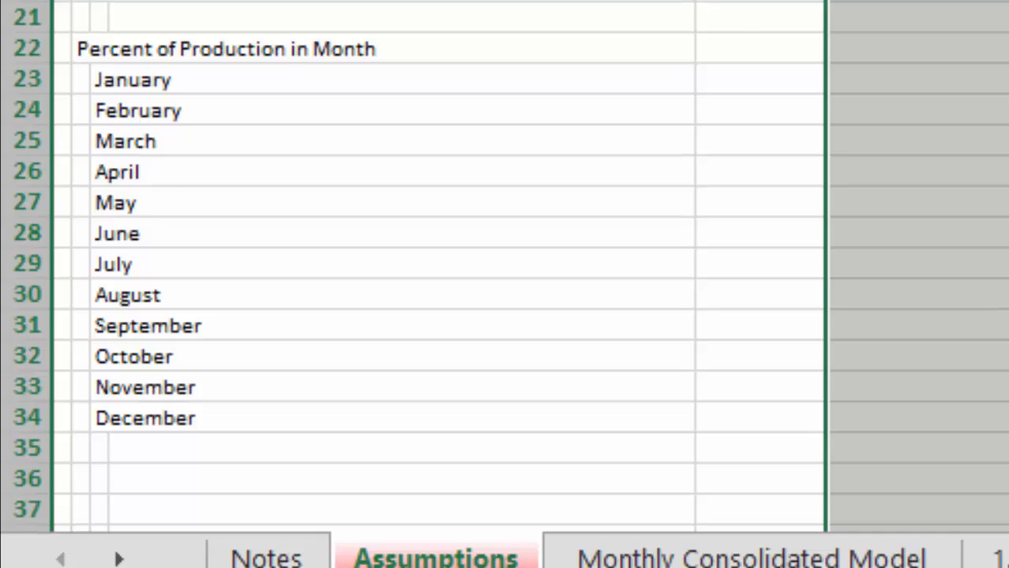
scroll(506, 269, "up", 1)
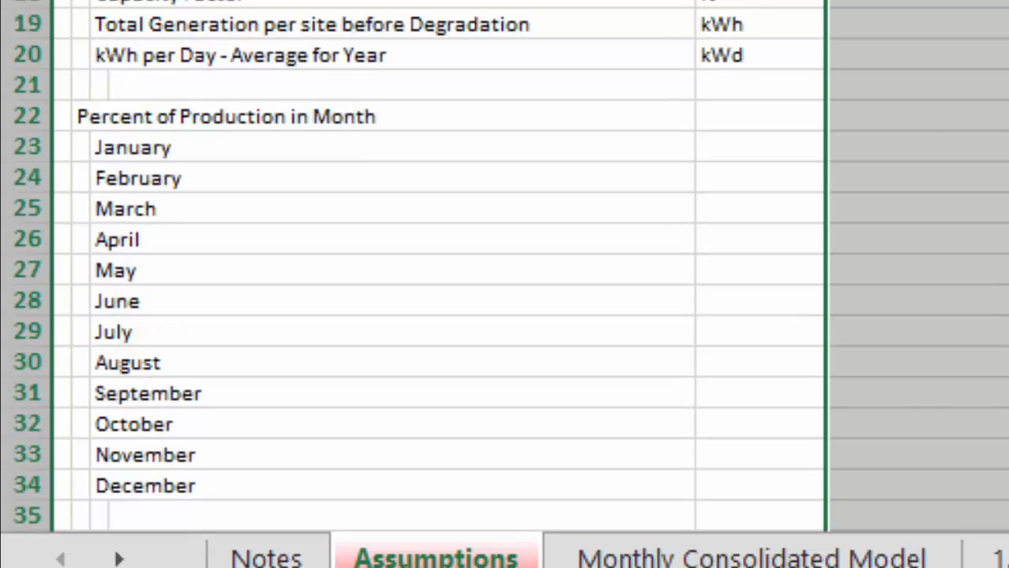
key("ctrl+0")
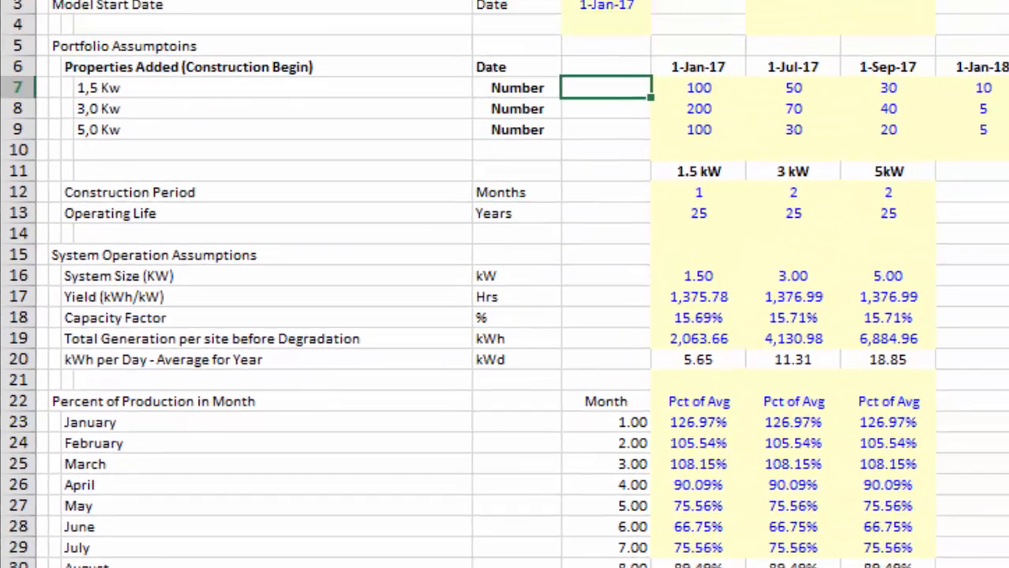
key("Down")
key("Right")
key("Up")
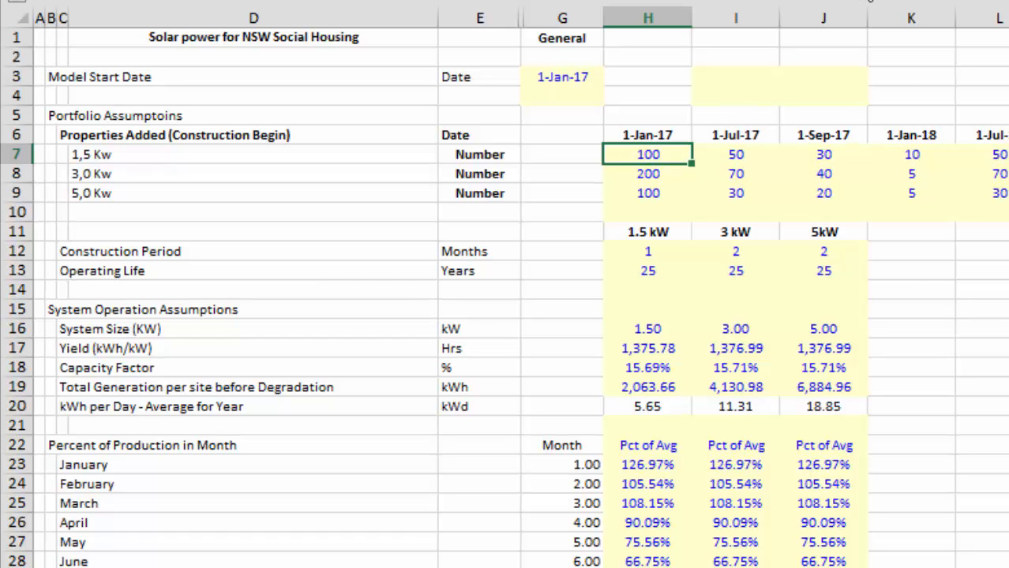
key("Left")
key("Left")
key("Left")
key("Left")
key("Left")
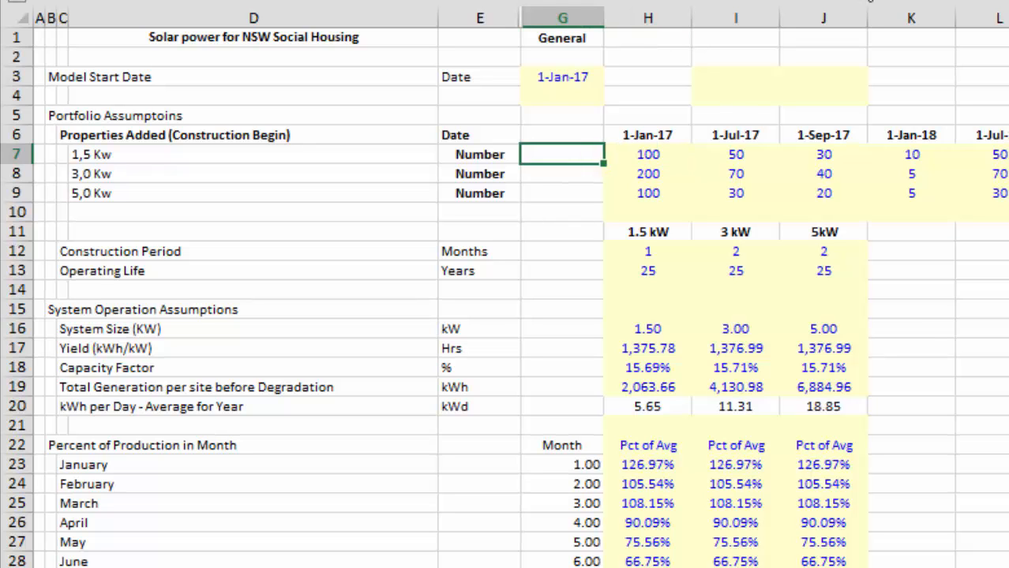
key("Up")
key("Up")
key("Up")
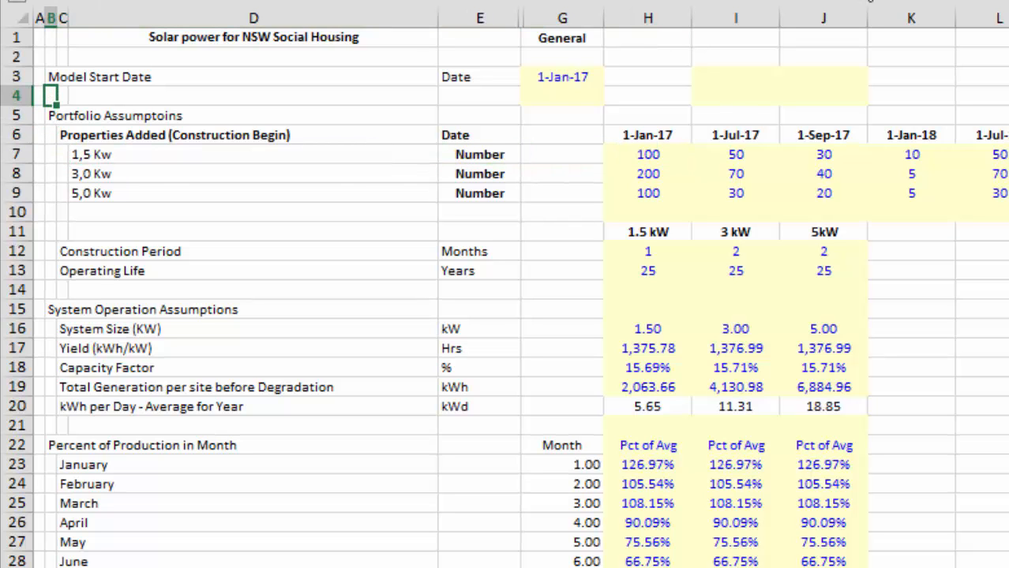
Check the properties-added inputs on the Assumptions sheet and return to the Portfolio Tabulation section of the Monthly Consolidated Model sheet.
key("ctrl+Page_Down")
key("Down")
key("Down")
key("Right")
key("Down")
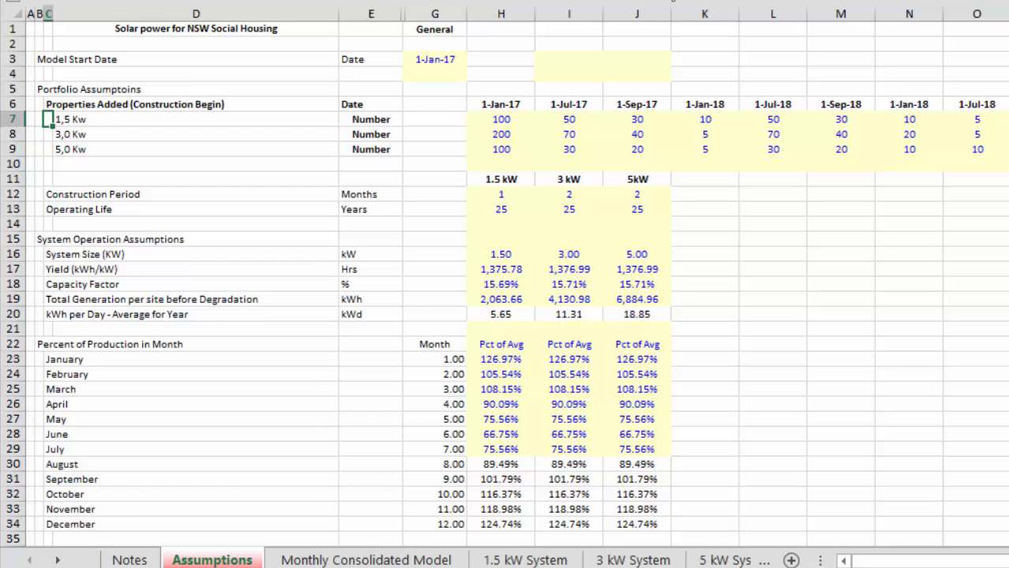
key("ctrl+Page_Down")
key("Up")
key("Up")
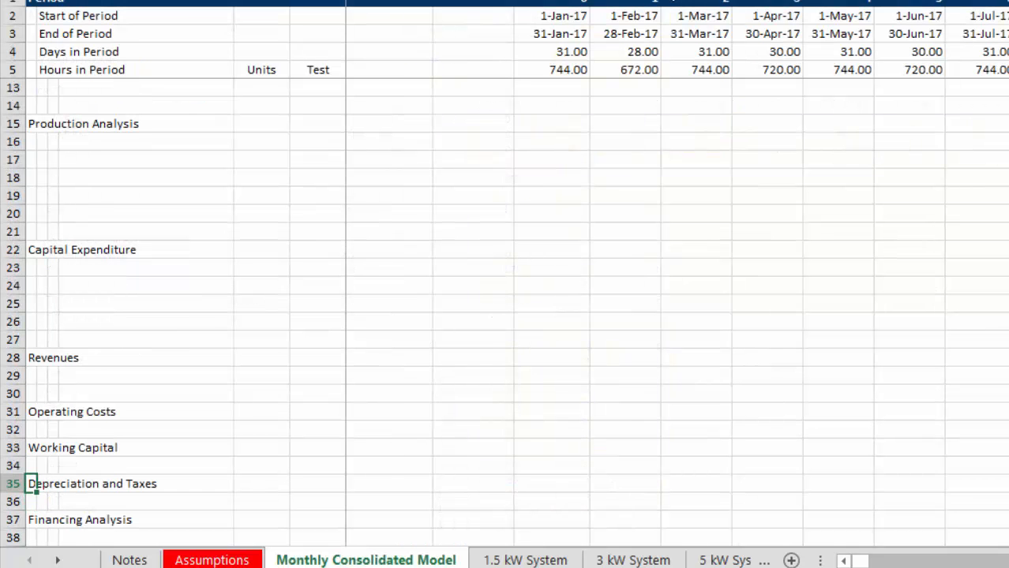
key("Page_Up")
key("Up")
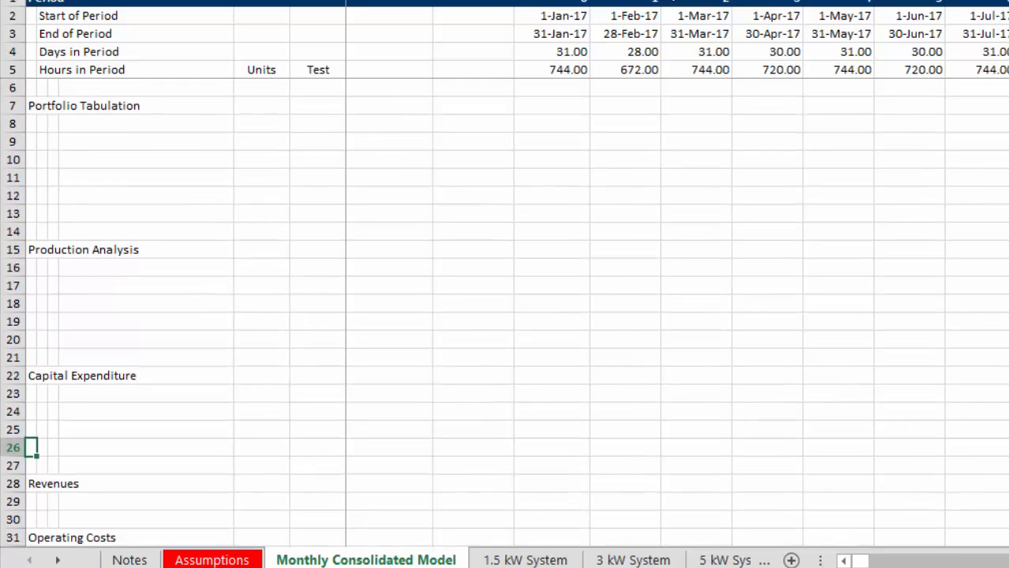
key("ctrl+Up")
key("ctrl+Up")
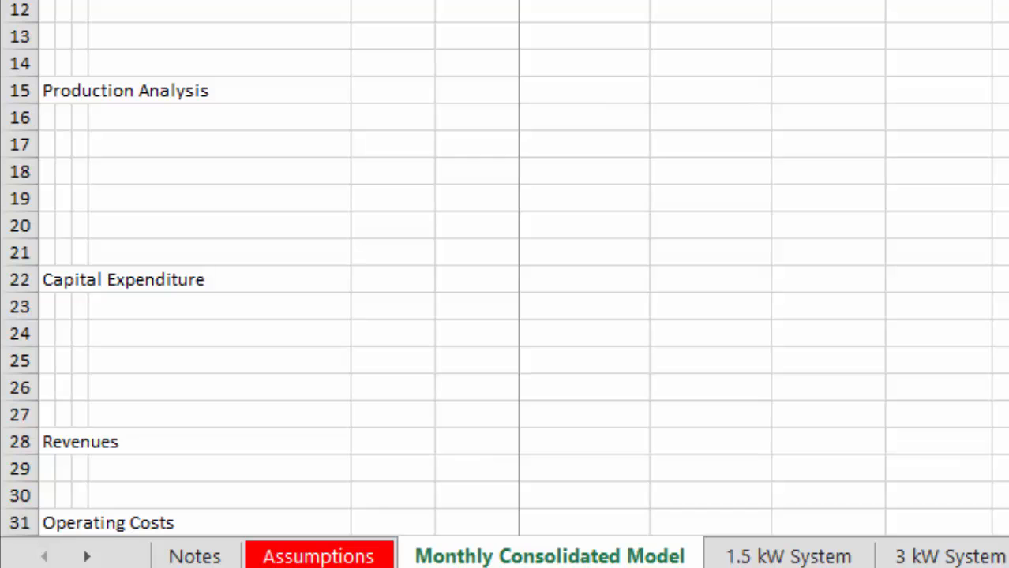
Insert three blank rows at row 13, above the Production Analysis heading.
left_click(64, 36)
key("shift+space")
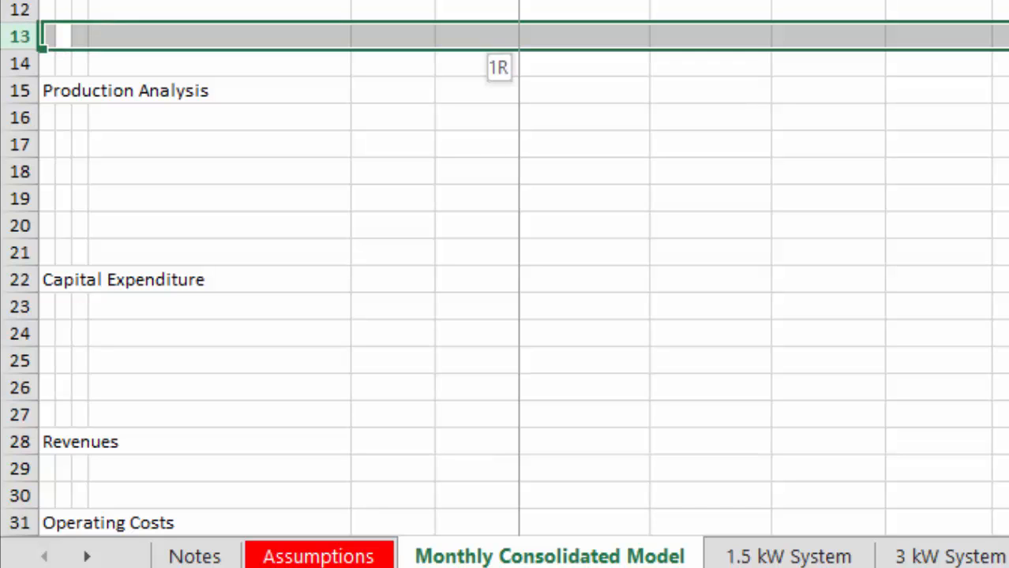
key("ctrl+shift+plus")
key("ctrl+shift+plus")
key("ctrl+shift+plus")
key("Down")
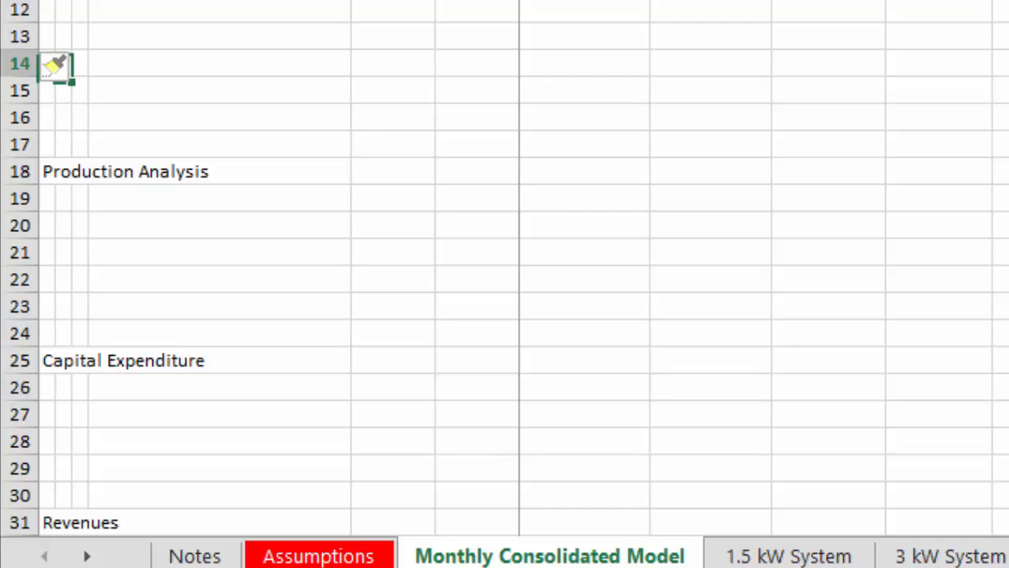
Add the subheading Operating Installations in B14 of the Portfolio Tabulation section.
type("Exi")
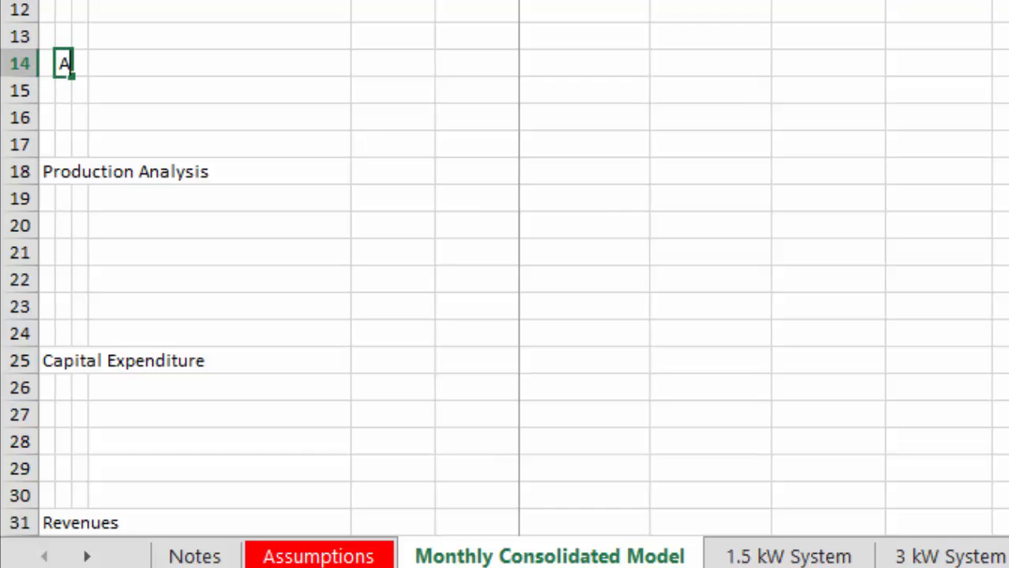
key("BackSpace")
key("BackSpace")
key("BackSpace")
key("Escape")
type("Oerat")
key("BackSpace")
key("BackSpace")
key("BackSpace")
key("BackSpace")
type("p")
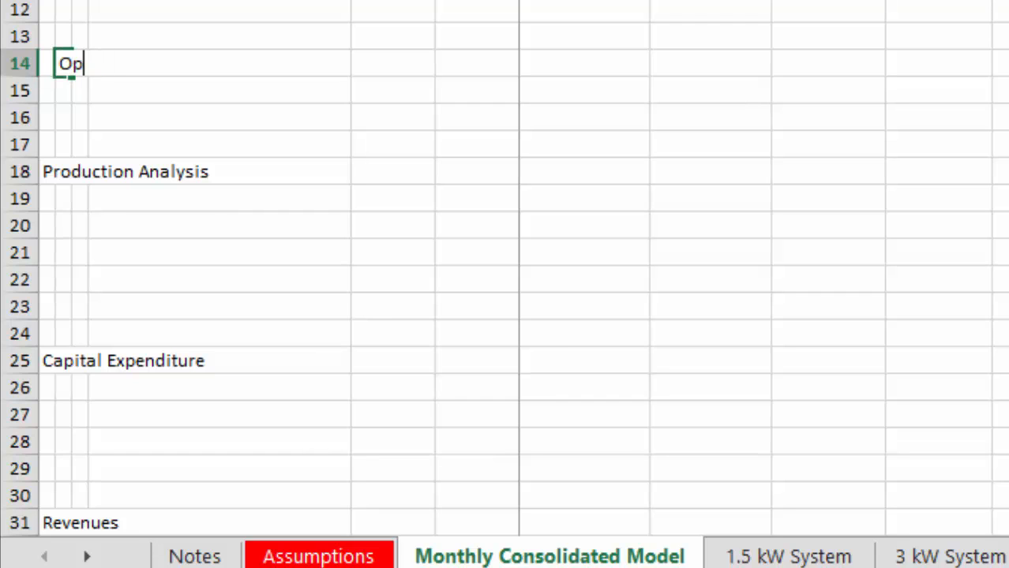
type("erating In")
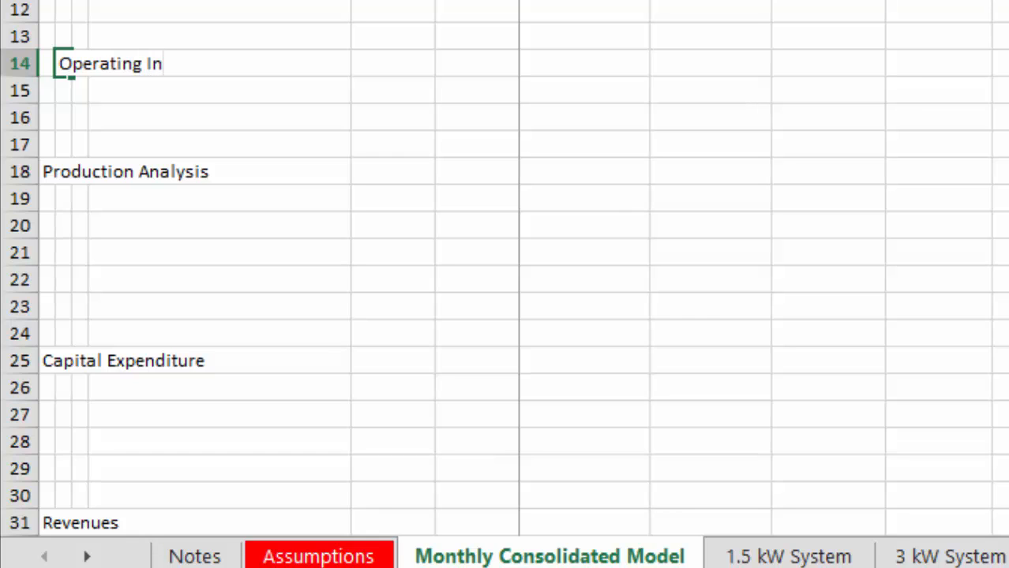
key("BackSpace")
type("nstallations")
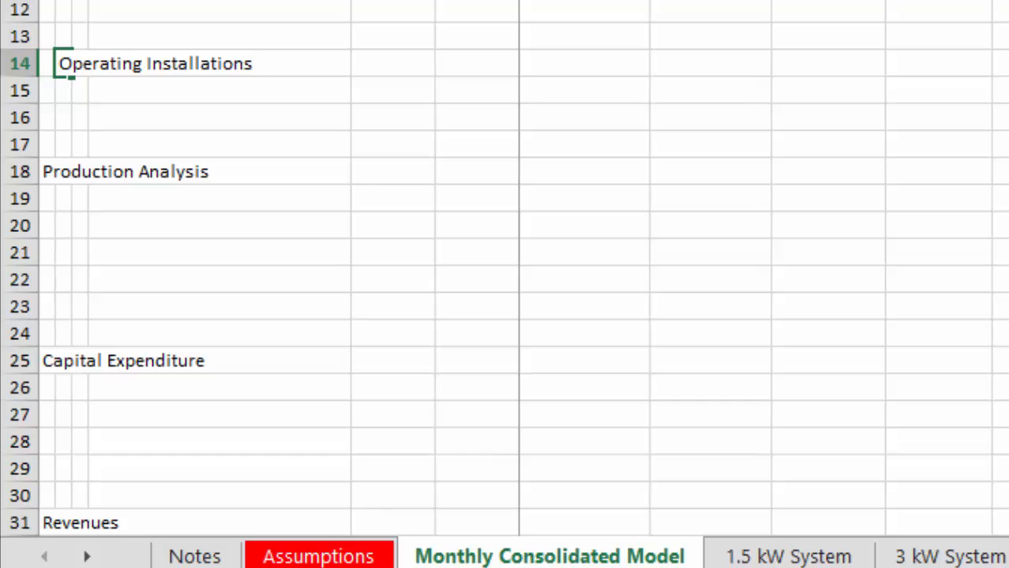
key("Return")
Go to the Assumptions sheet and examine the construction period and operating life rows under the portfolio assumptions.
key("Up")
key("Up")
key("Up")
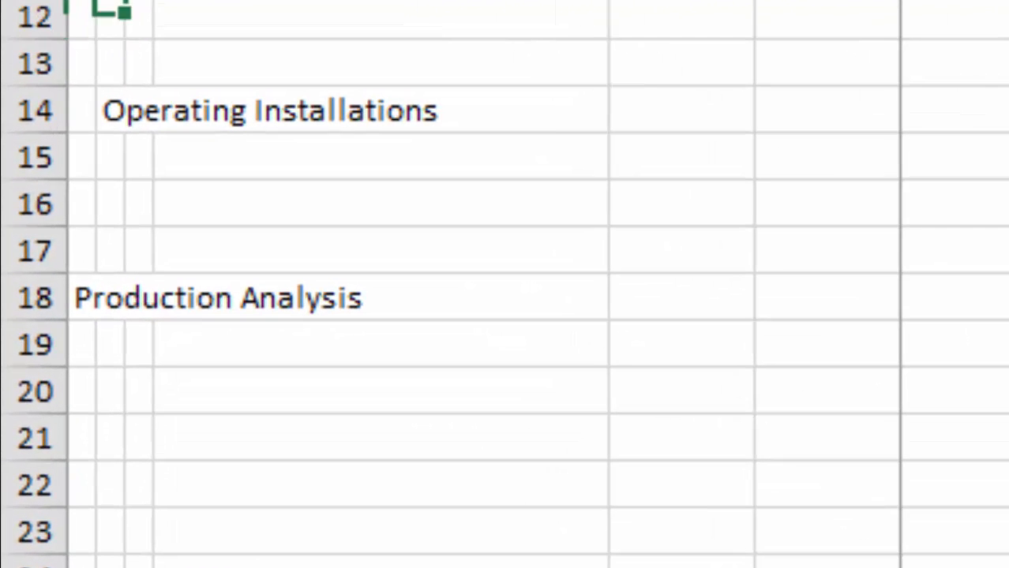
key("Up")
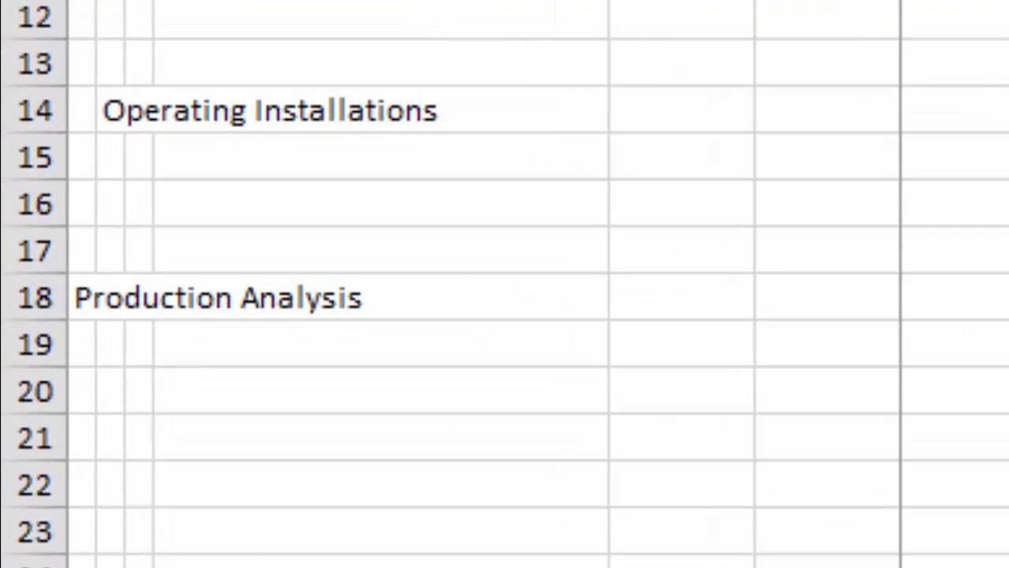
key("Down")
key("Down")
key("Down")
key("Down")
key("Down")
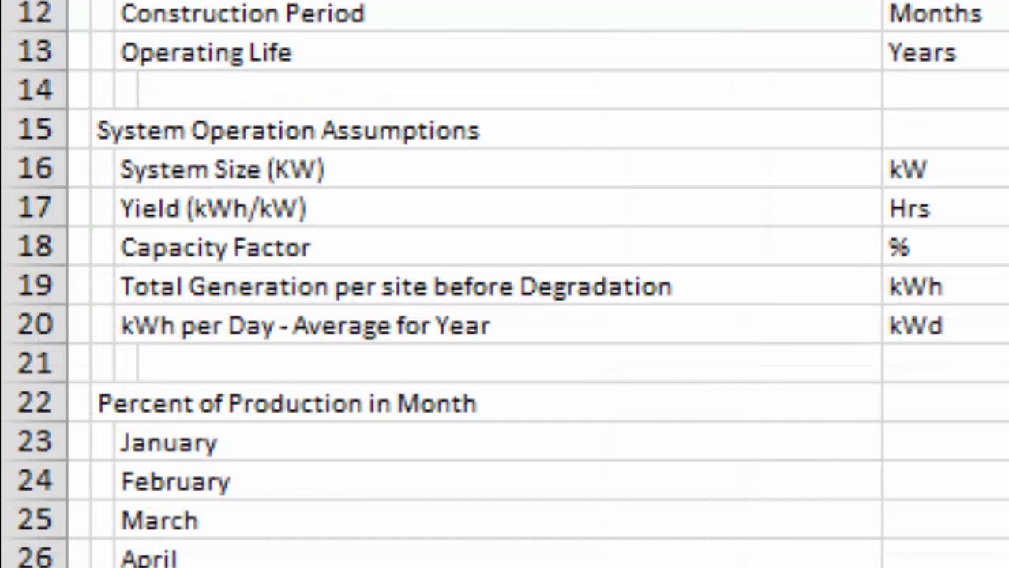
key("Down")
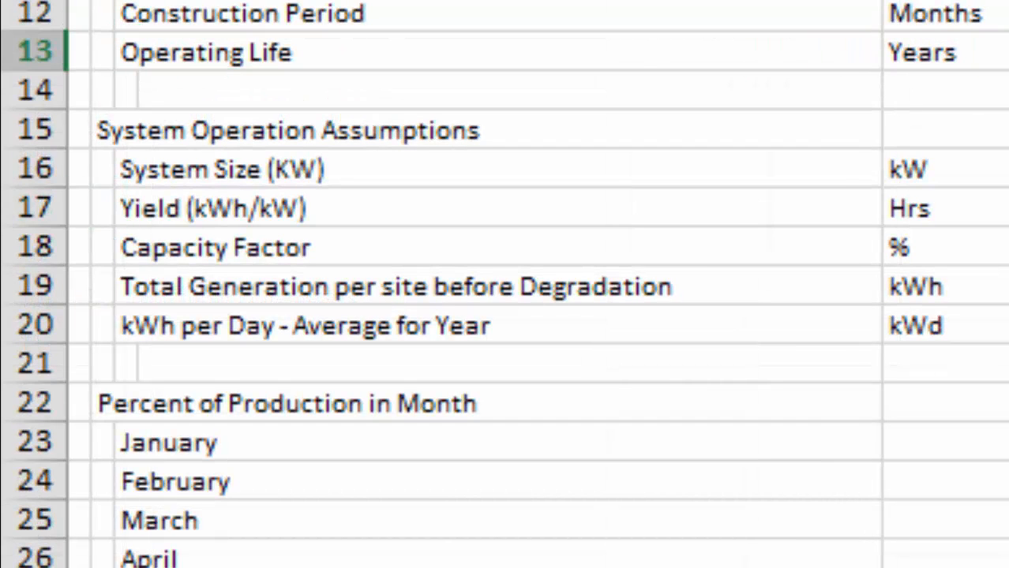
key("Up")
key("Left")
key("Up")
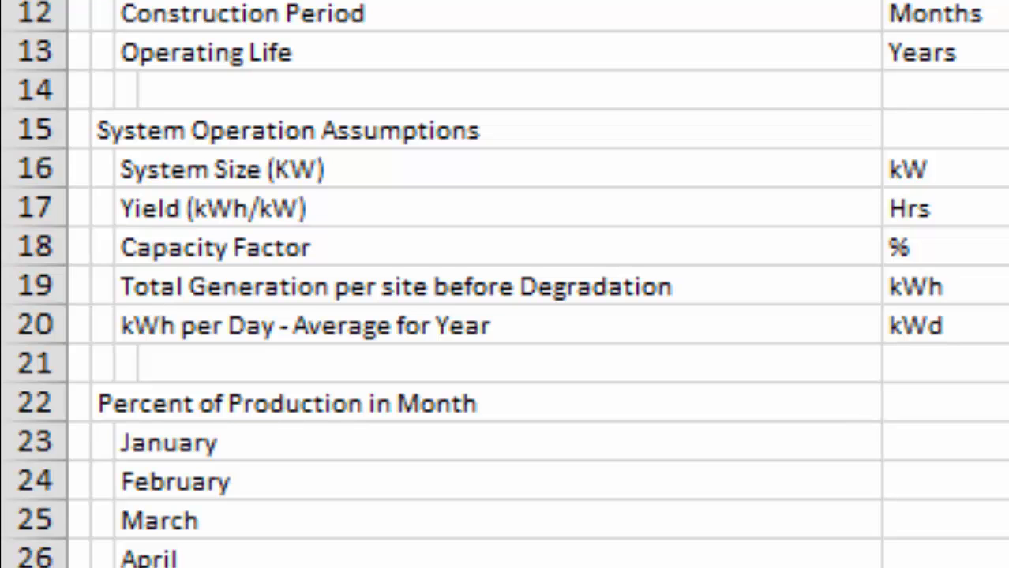
key("Down")
key("Right")
key("Right")
key("Right")
key("Left")
key("Left")
key("Left")
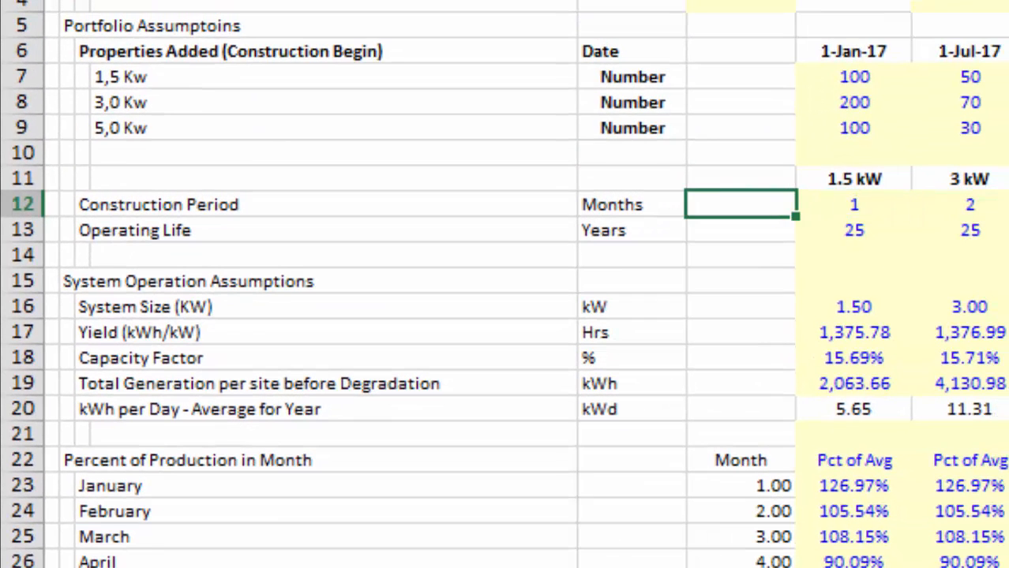
Compare the properties-added schedule with the construction period and operating life of each system size on the Assumptions sheet.
key("Right")
key("Right")
key("Right")
key("Left")
key("Left")
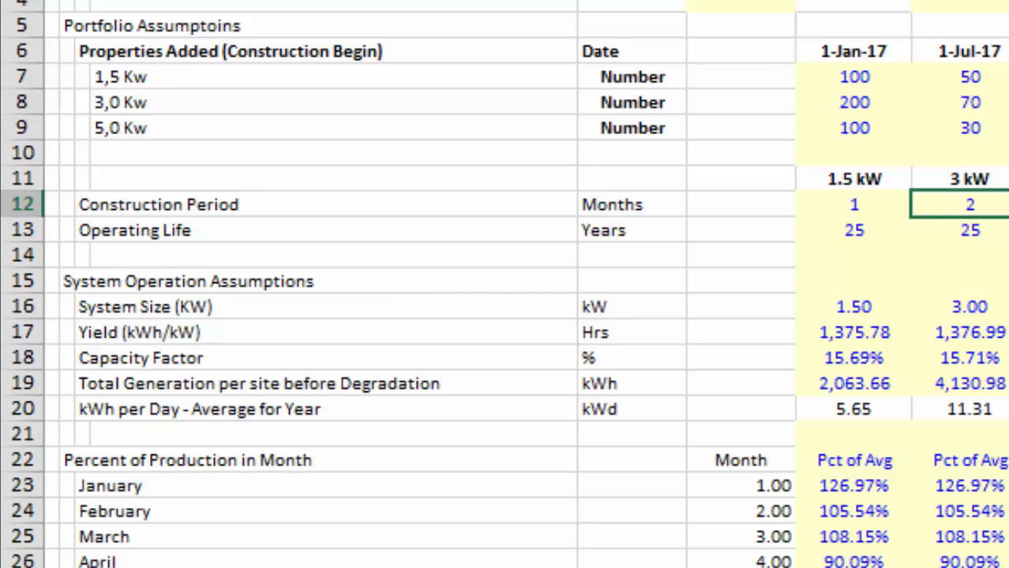
key("Up")
key("Up")
key("Up")
key("Up")
key("Up")
key("Up")
key("Left")
key("Left")
key("Left")
key("Left")
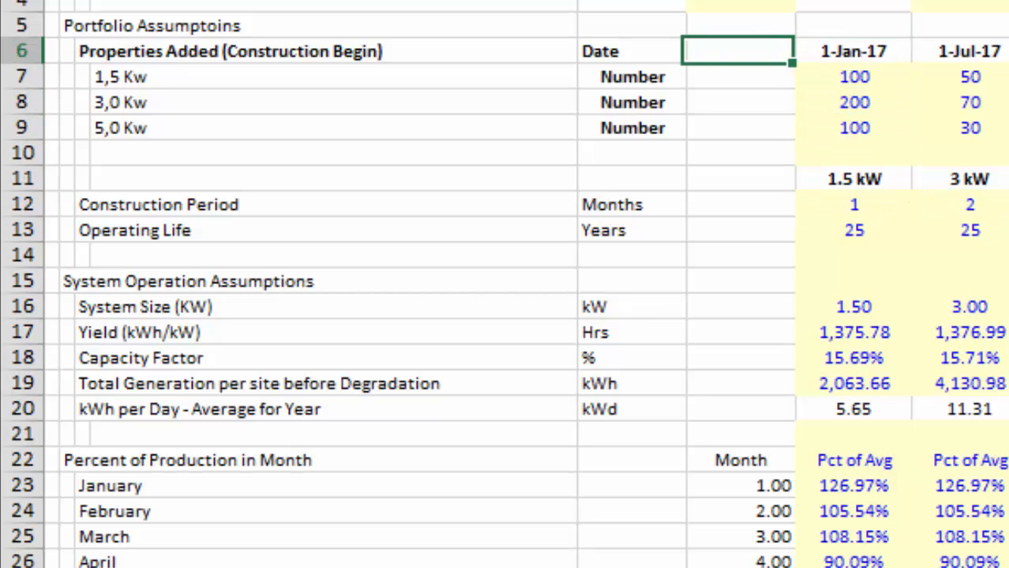
key("Down")
key("Right")
key("Right")
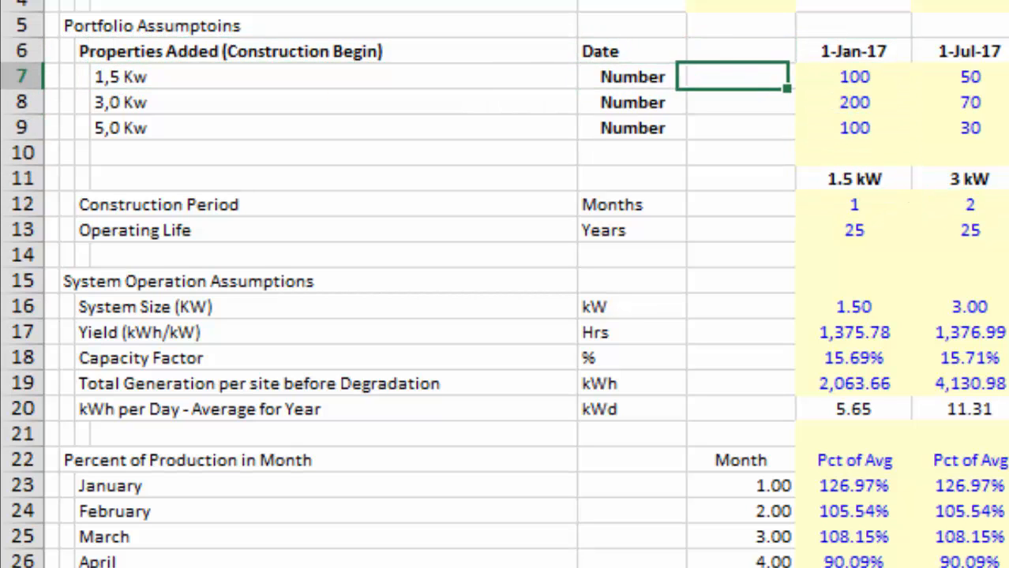
key("Right")
key("Down")
key("Down")
key("Down")
key("Down")
key("Down")
key("Right")
key("Right")
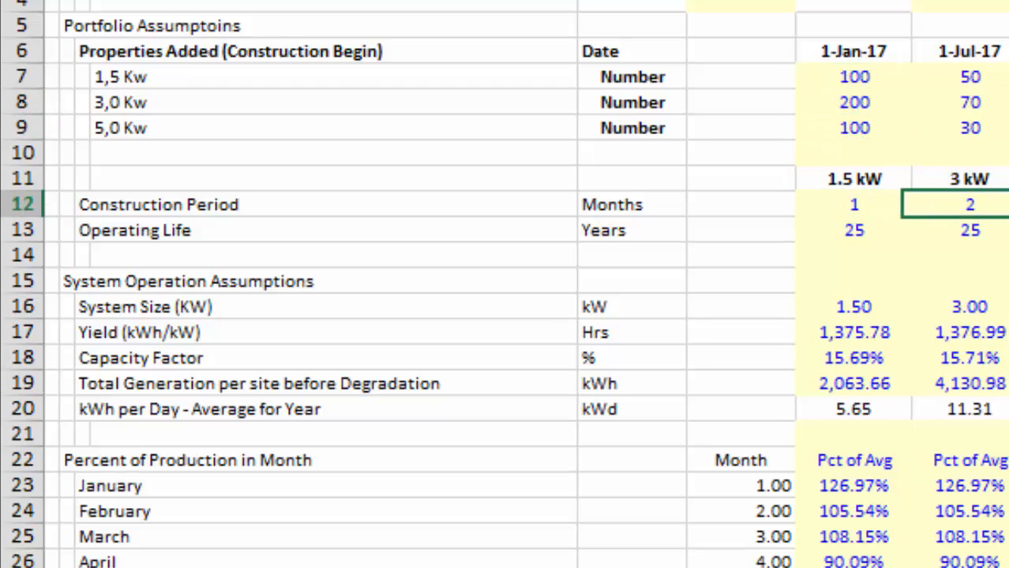
key("Down")
key("Left")
key("Left")
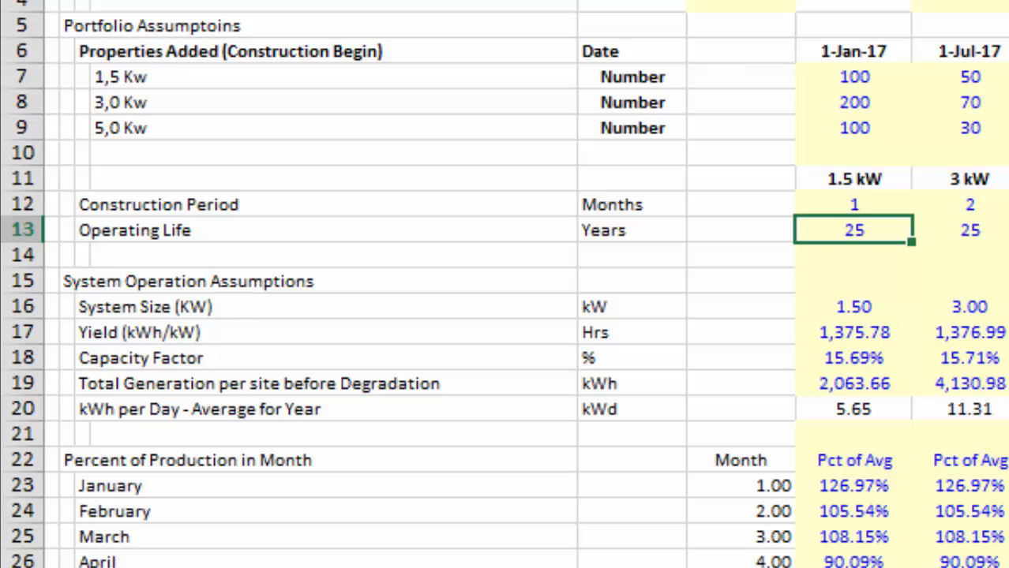
Return to the Monthly Consolidated Model sheet and inspect the end date, days and hours formulas in I3:I5.
key("ctrl+Page_Down")
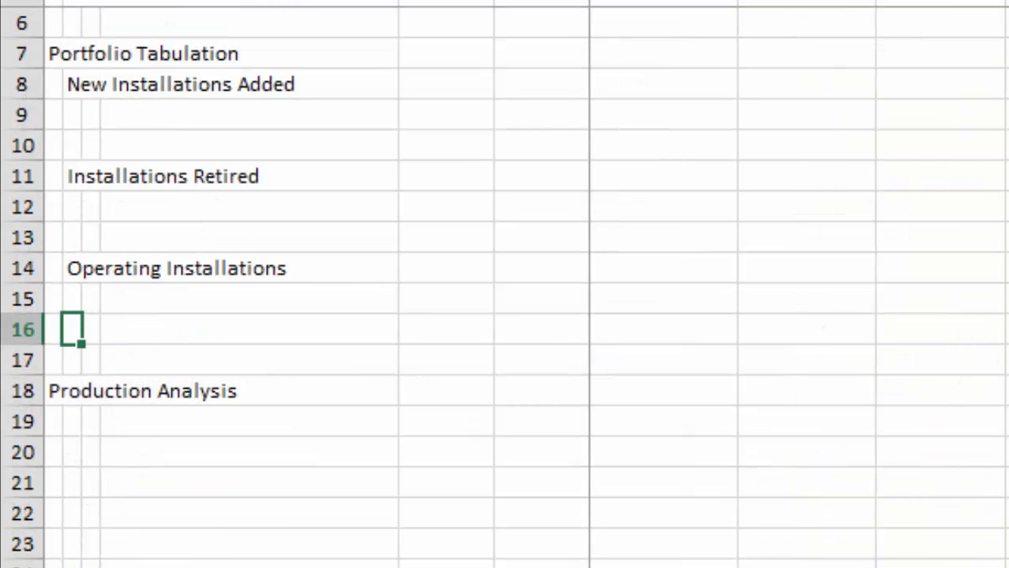
key("Up")
key("Up")
key("Up")
key("Up")
key("Up")
key("Up")
key("Up")
key("Up")
key("Up")
key("Up")
key("Up")
key("Up")
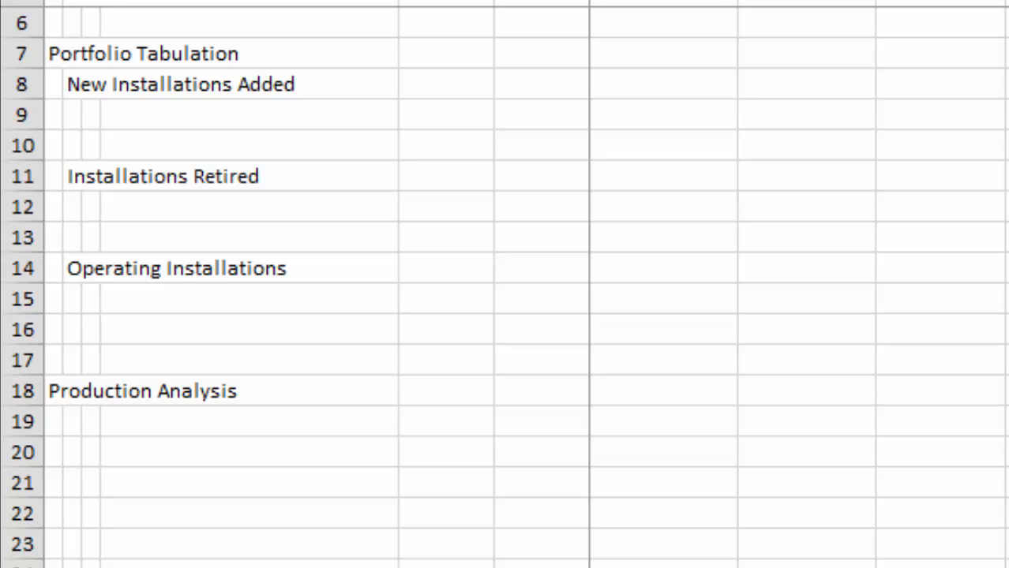
key("ctrl+Right")
key("F2")
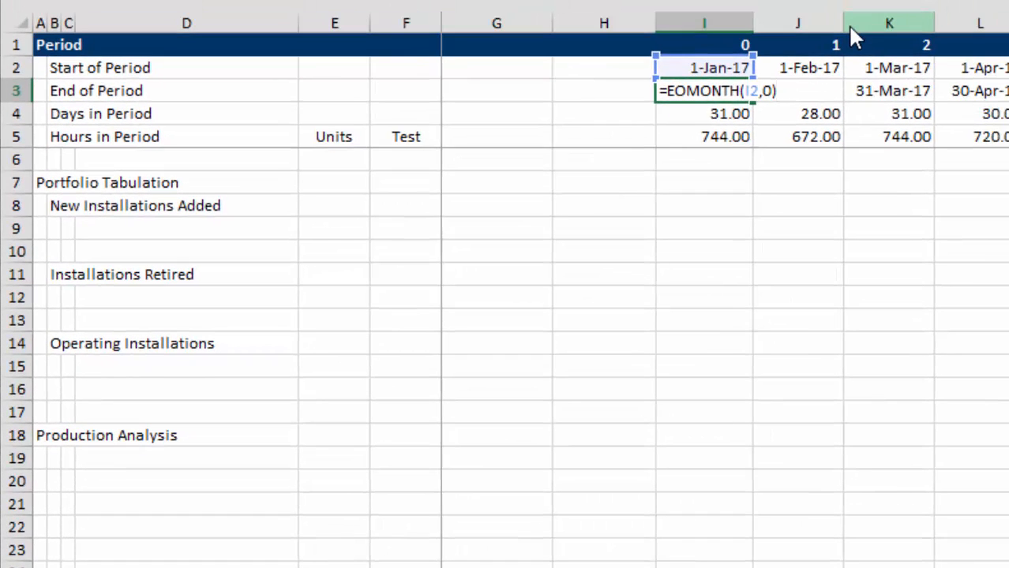
key("Return")
key("F2")
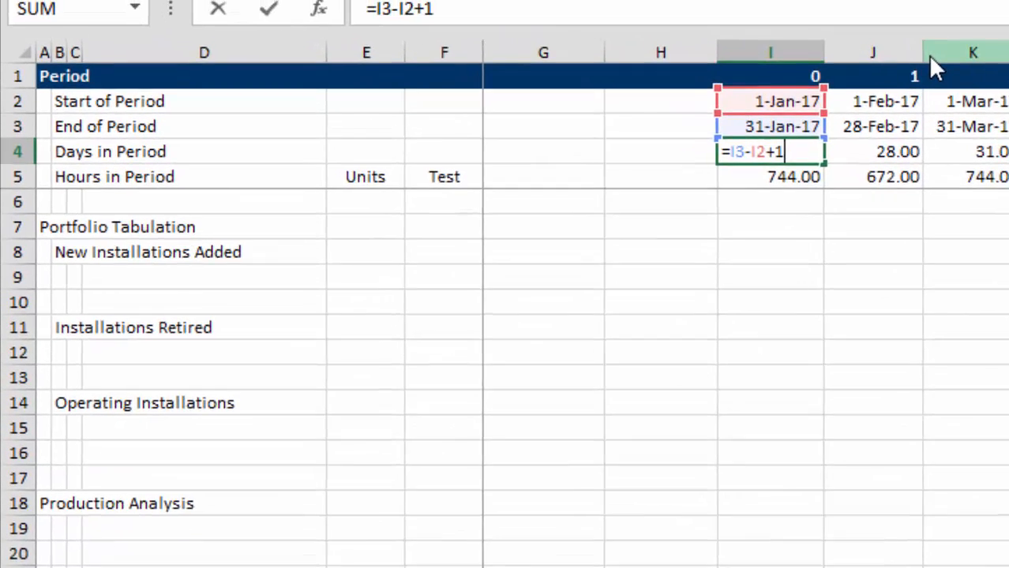
key("Return")
key("F2")
key("Return")
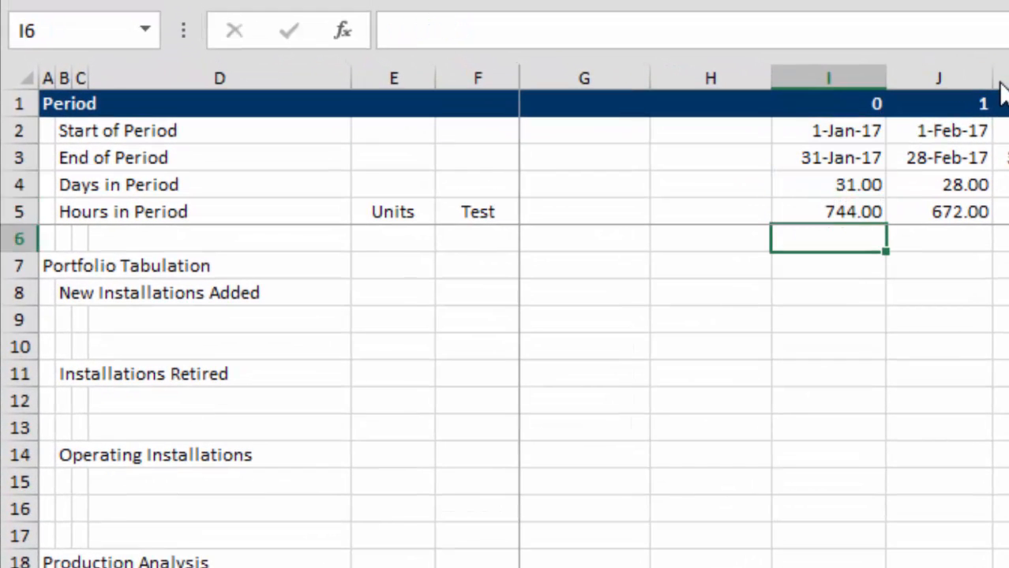
key("Up")
key("Up")
key("Up")
key("Up")
key("Down")
key("Down")
key("Down")
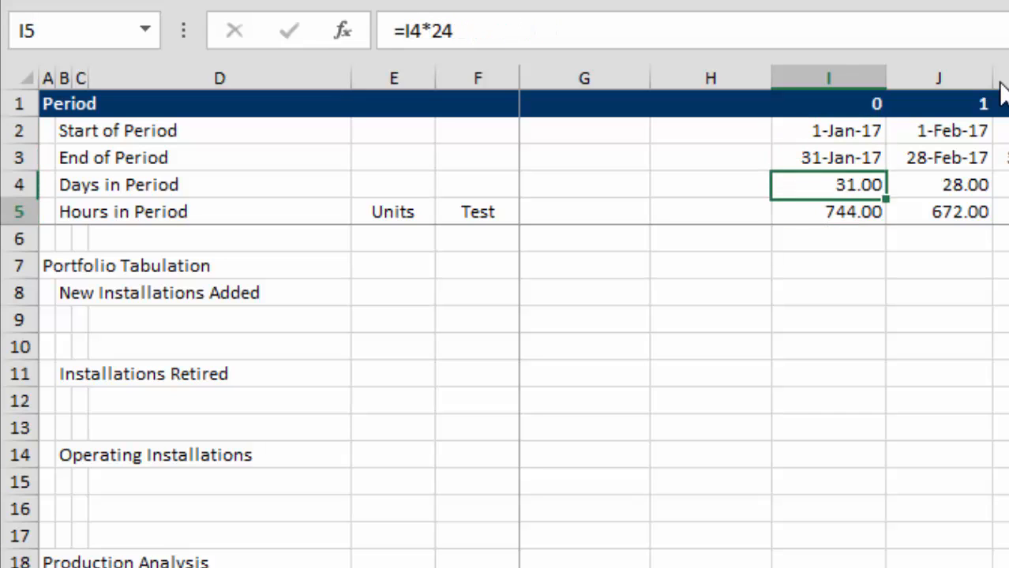
Insert two blank rows at row 9, directly below the New Installations Added subheading.
key("Down")
key("Down")
key("Down")
key("Left")
key("Left")
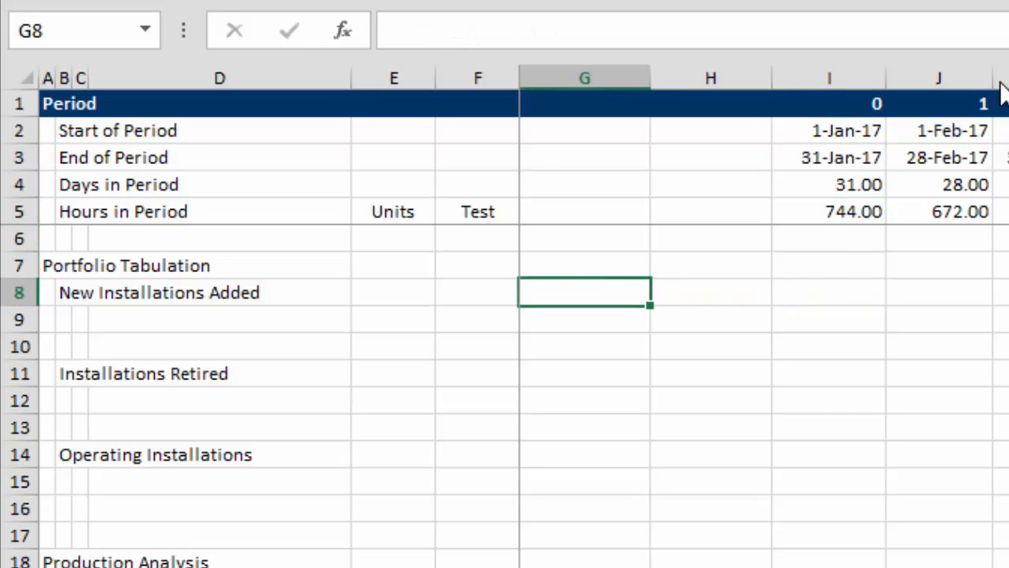
key("Left")
key("Left")
key("Left")
key("Down")
key("shift+space")
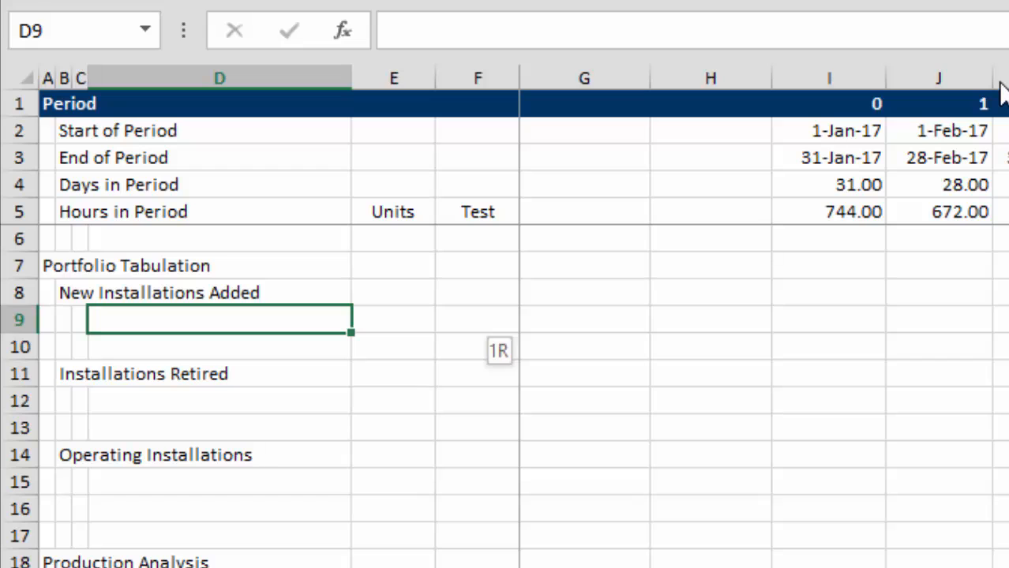
key("ctrl+shift+plus")
key("ctrl+shift+plus")
Label C9:C11 under New Installations Added as 1,5 kW, 3,0 kW and 5,0 kW.
key("Left")
key("Left")
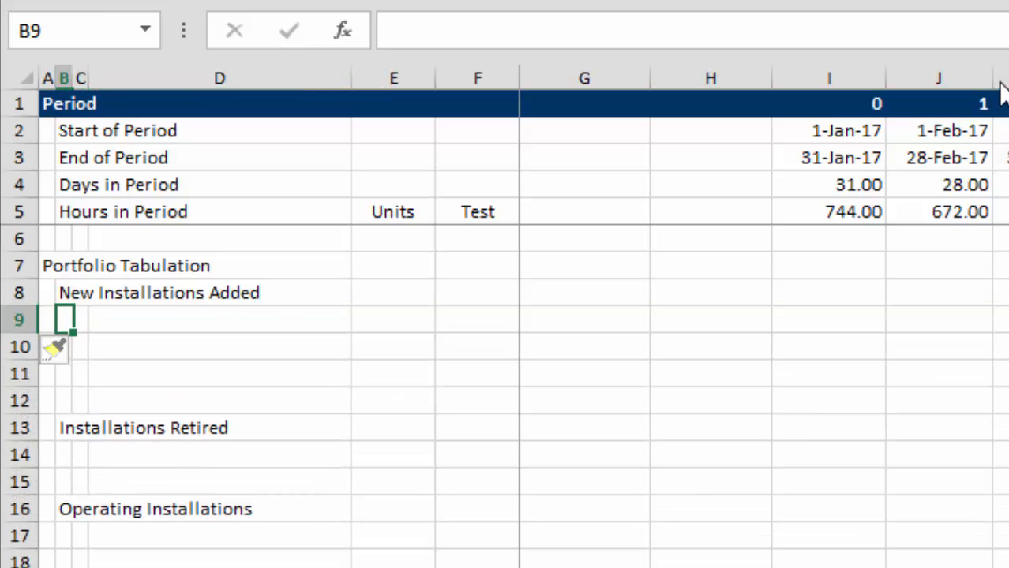
key("Right")
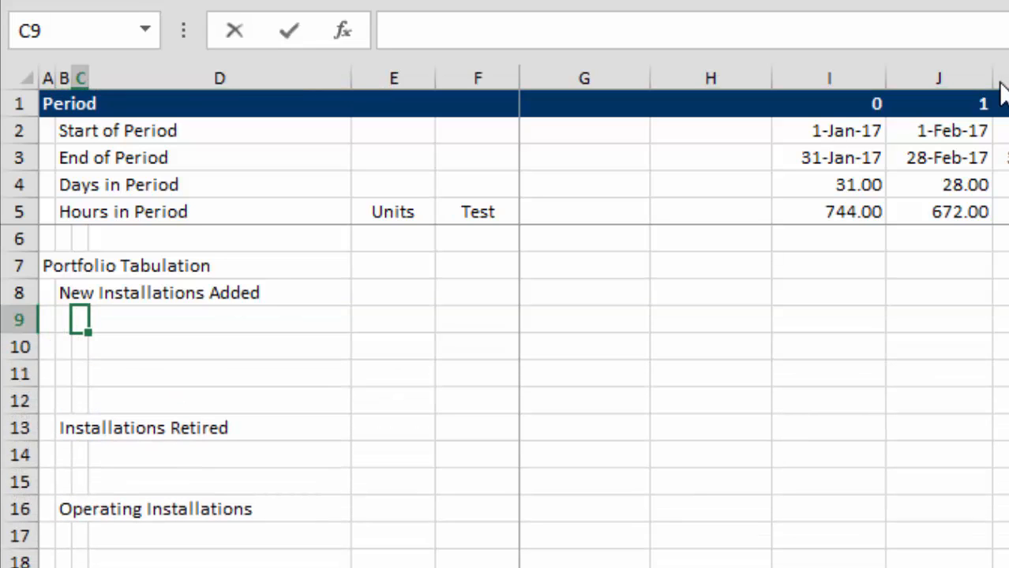
type("1,5")
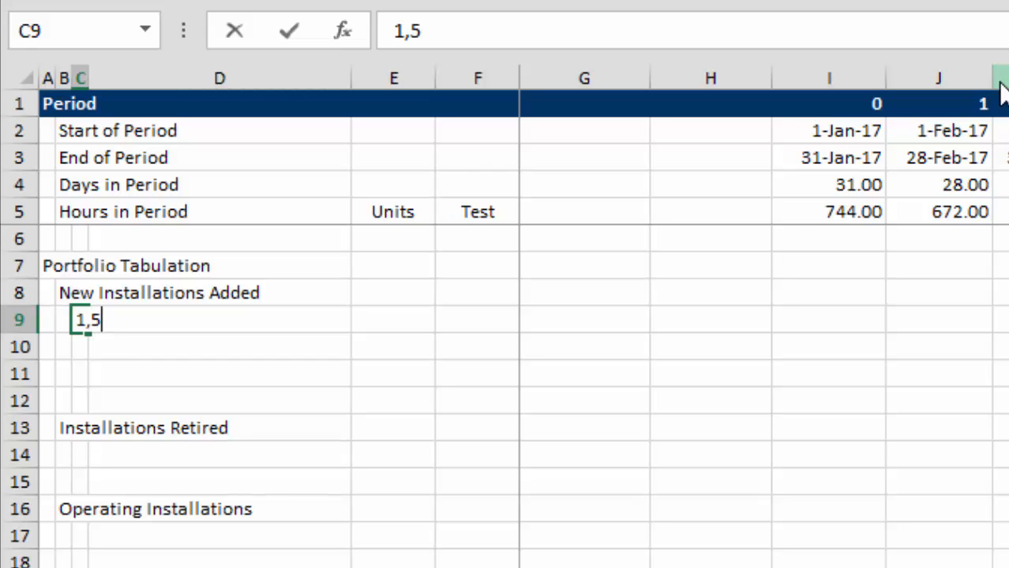
type(" kW")
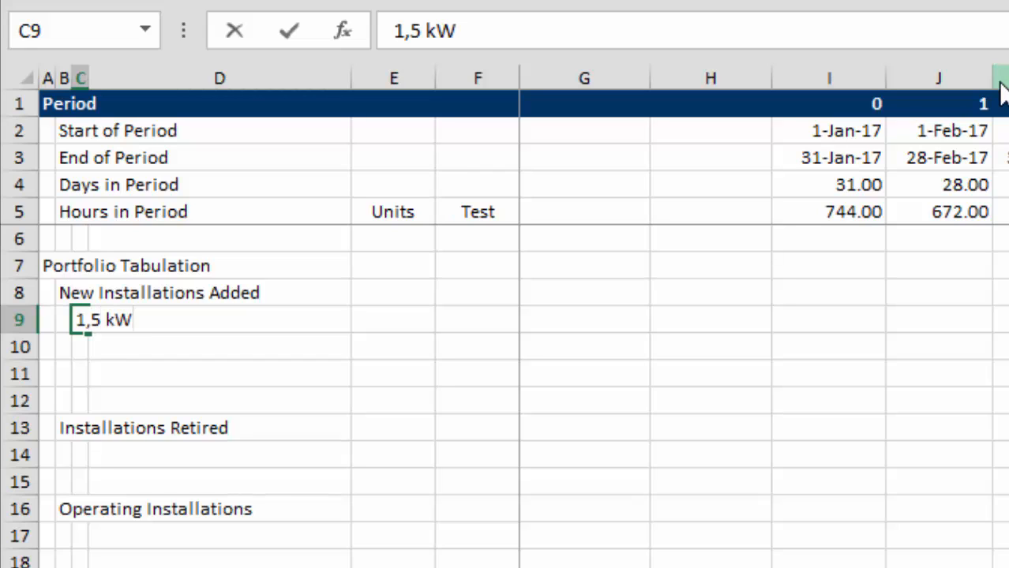
key("Return")
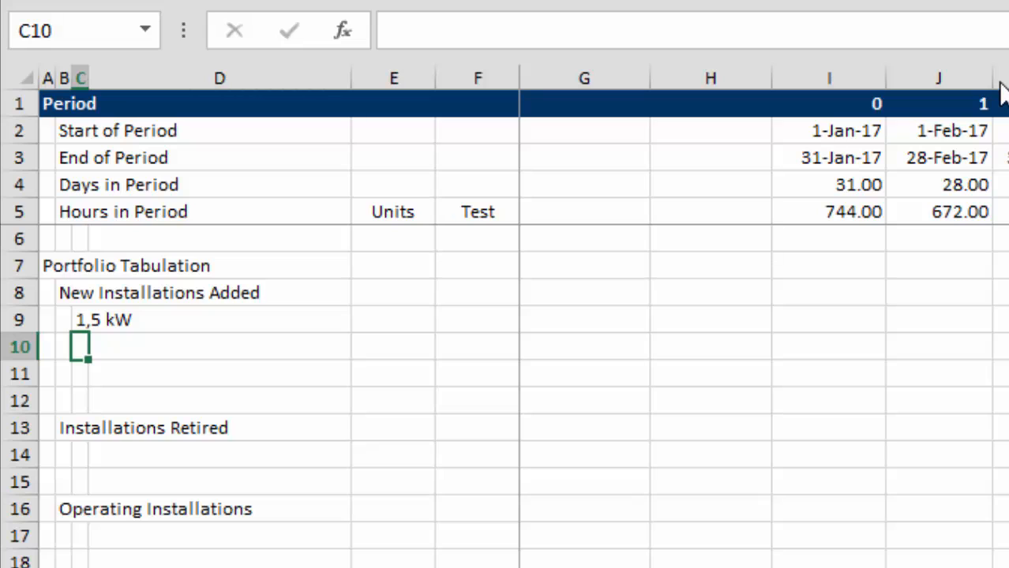
type("3,")
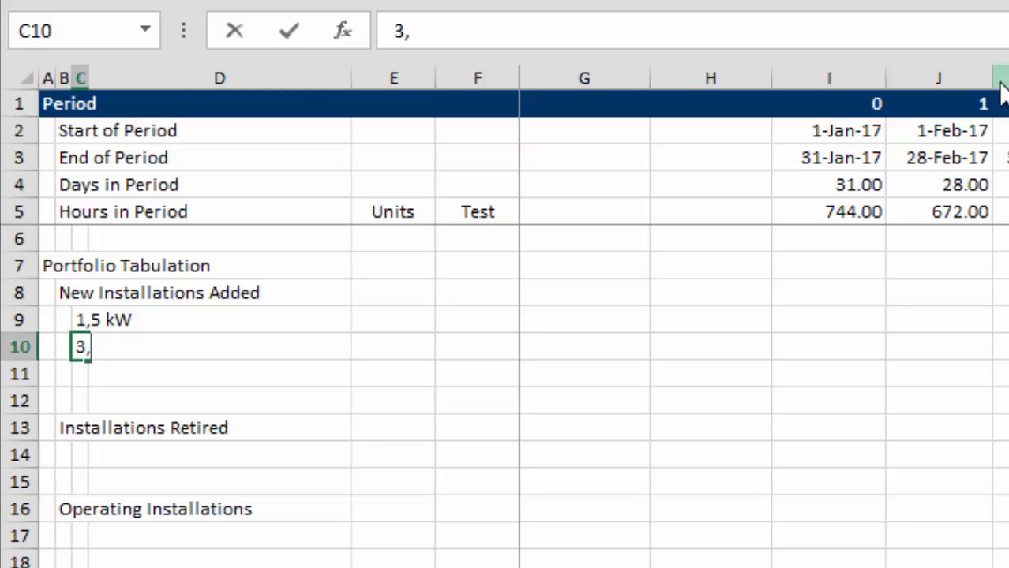
type("0 kW")
key("Return")
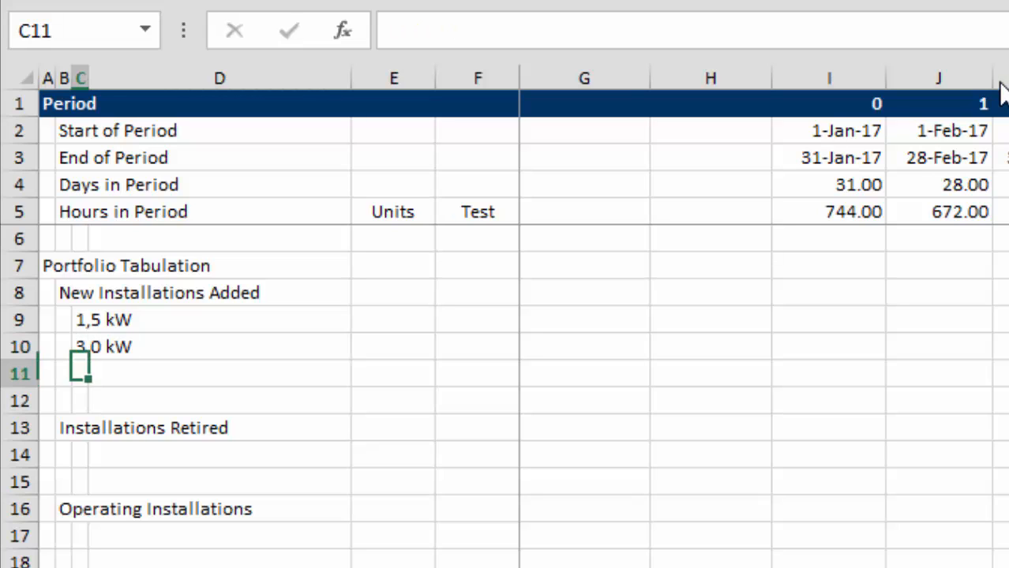
type("5")
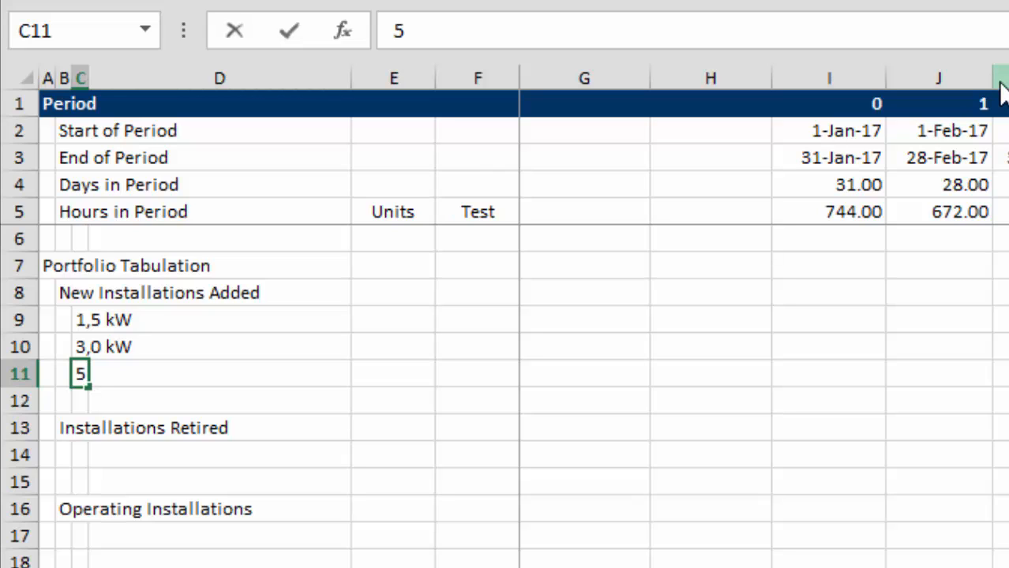
type(",0 kW")
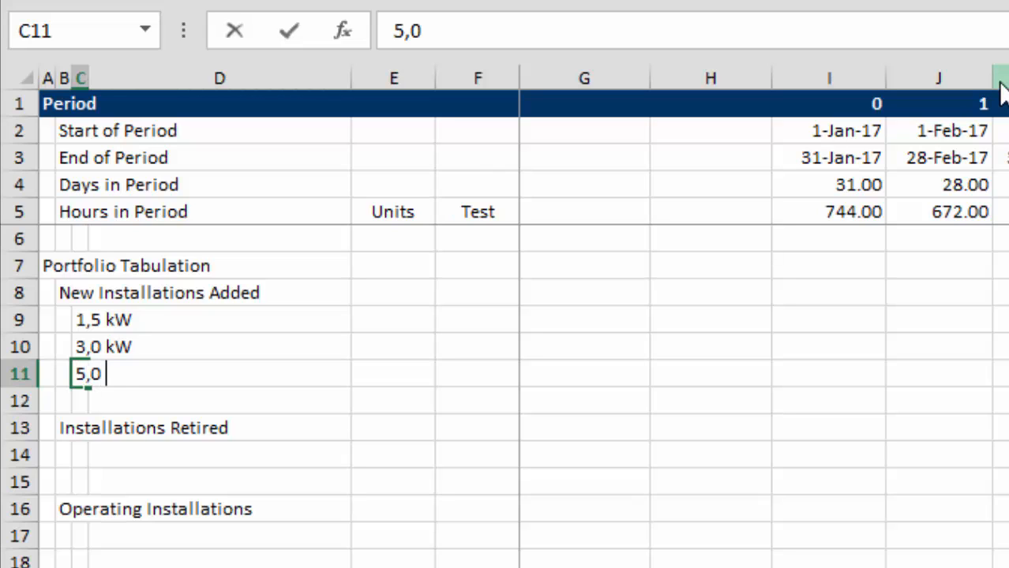
key("ctrl+Return")
Select I9 in the 1,5 kW row and examine the construction begin dates in row 6 of the Assumptions sheet.
key("Up")
key("Up")
key("Right")
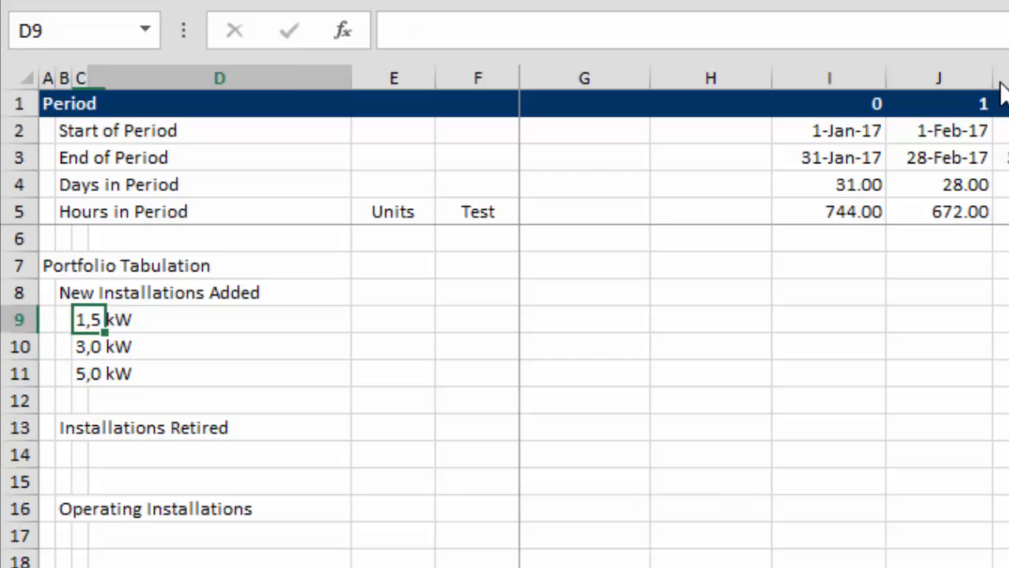
key("Right")
key("Right")
key("Right")
key("Right")
key("Right")
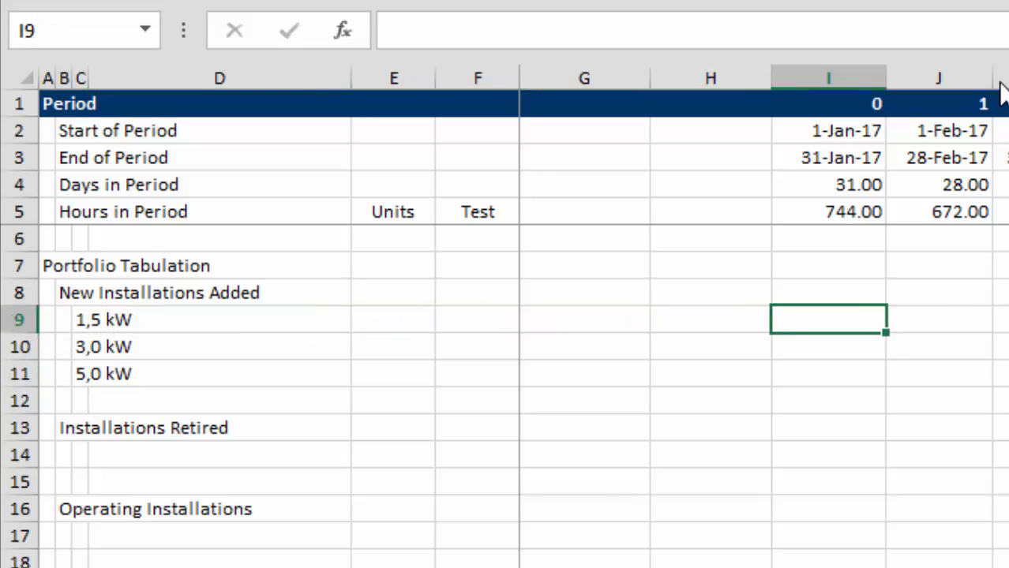
key("ctrl+Page_Up")
key("Up")
key("Up")
key("Up")
key("Up")
key("Up")
key("Up")
key("Up")
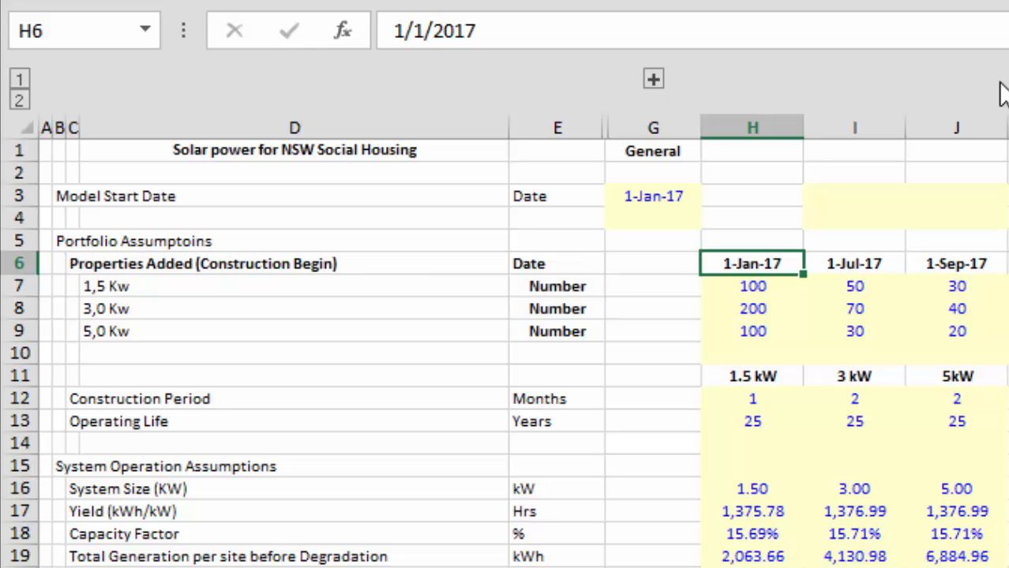
key("Right")
key("Left")
key("Right")
key("Right")
key("Right")
key("Right")
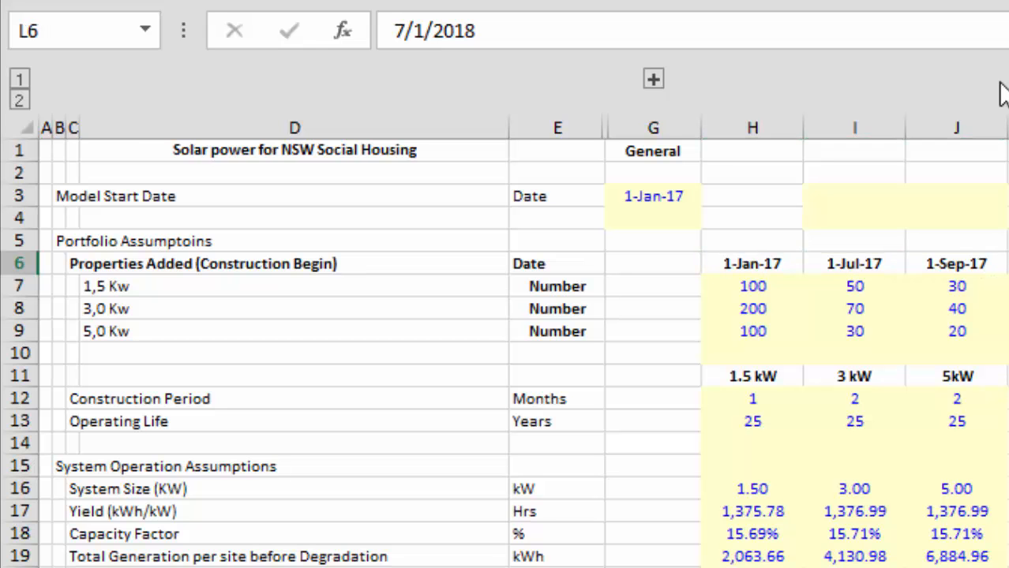
key("ctrl+Page_Up")
key("ctrl+Page_Down")
key("ctrl+Page_Down")
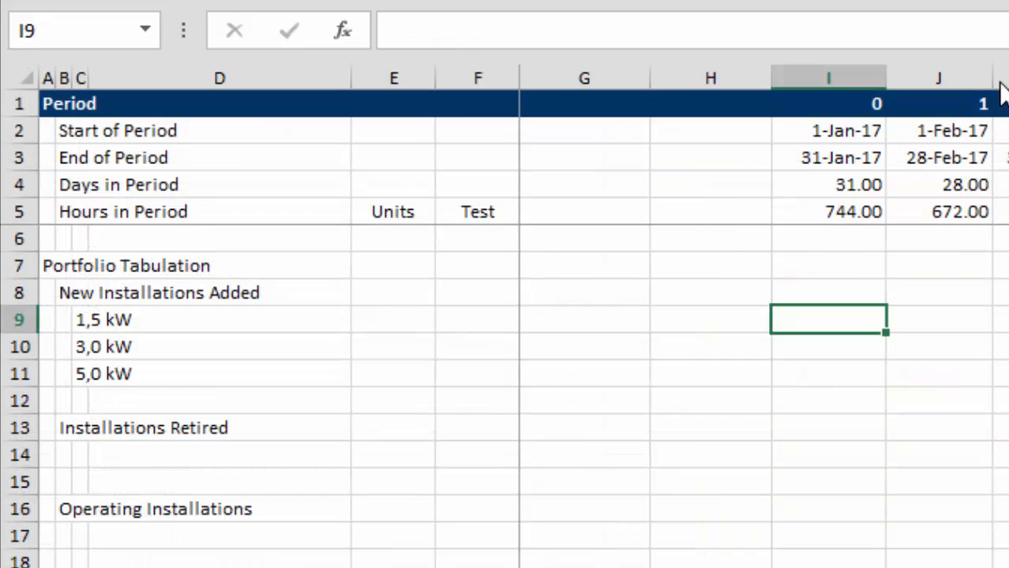
Begin an INDEX formula in I9 of the Monthly Consolidated Model sheet, with Assumptions row 7 as the array.
key("Left")
key("Left")
key("Right")
key("Right")
type("=m")
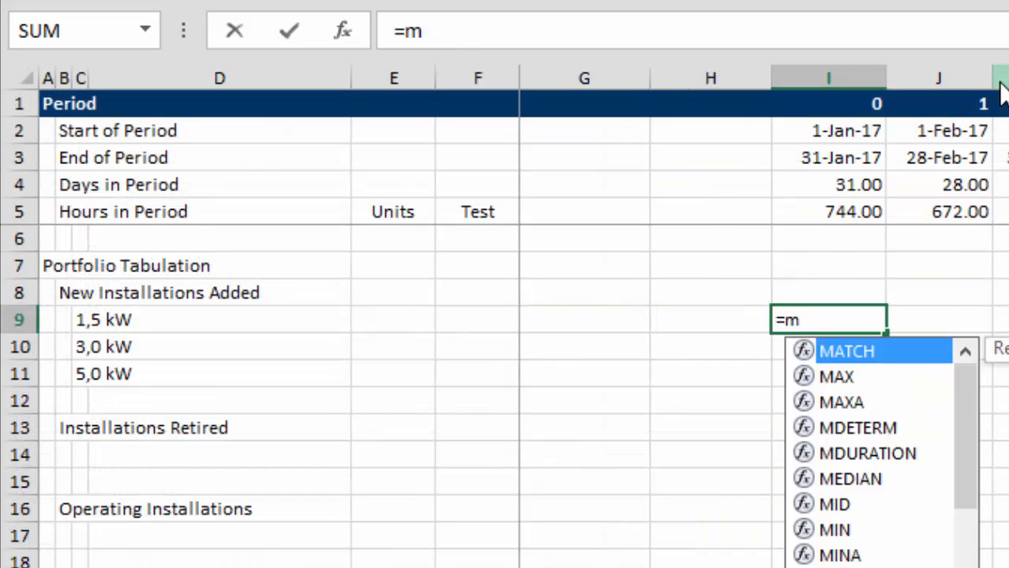
key("BackSpace")
type("in")
key("Tab")
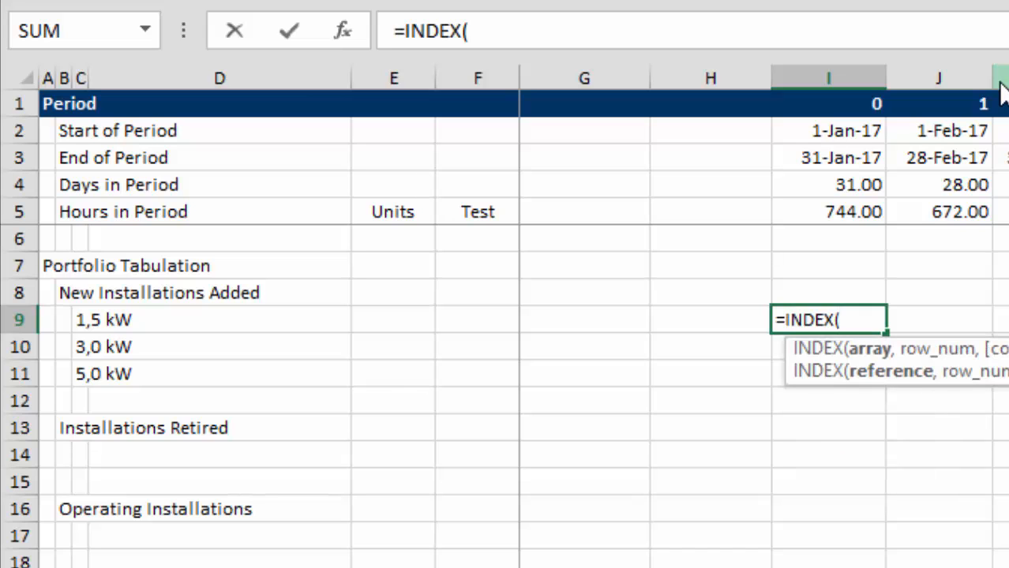
key("ctrl+Page_Up")
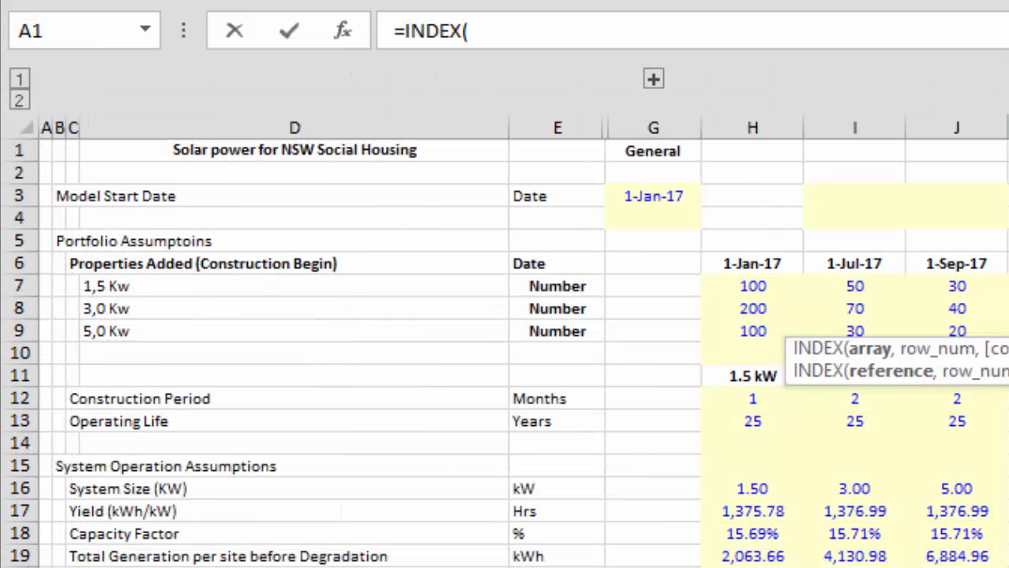
left_click(8, 284)
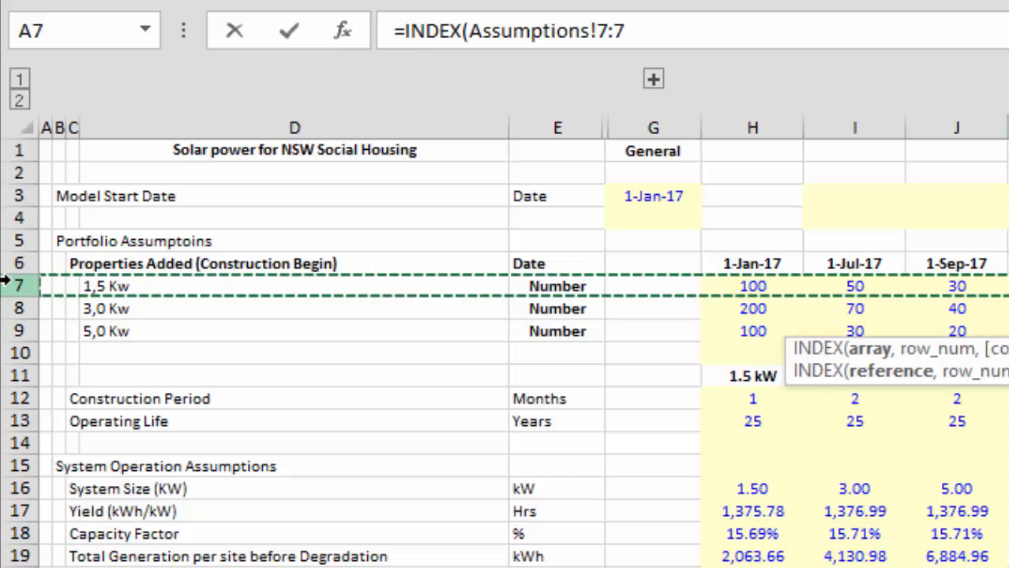
type(",")
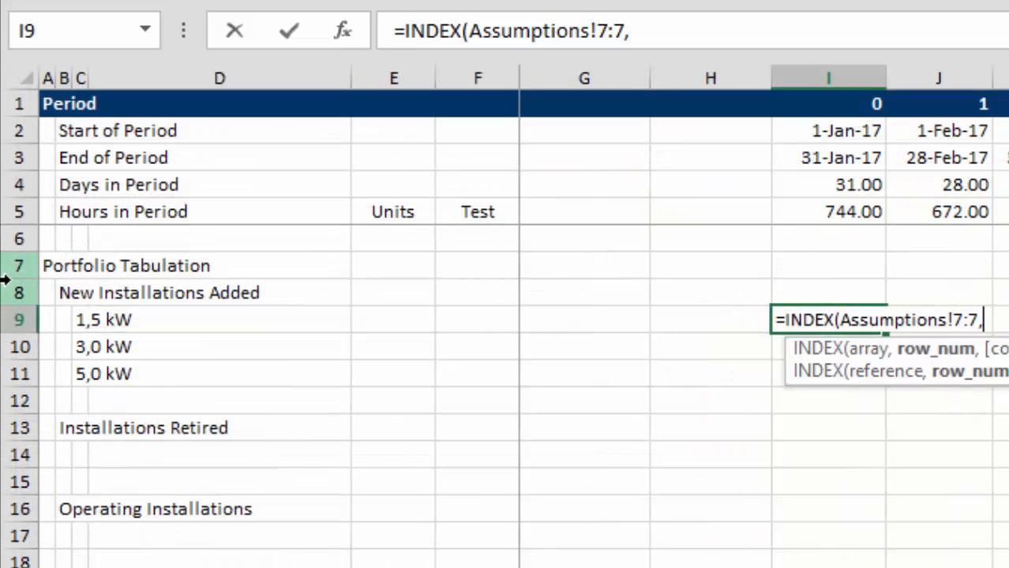
Complete the I9 formula with an exact MATCH (type 0) of start date I$2 in Assumptions!$6:$6.
type("ma")
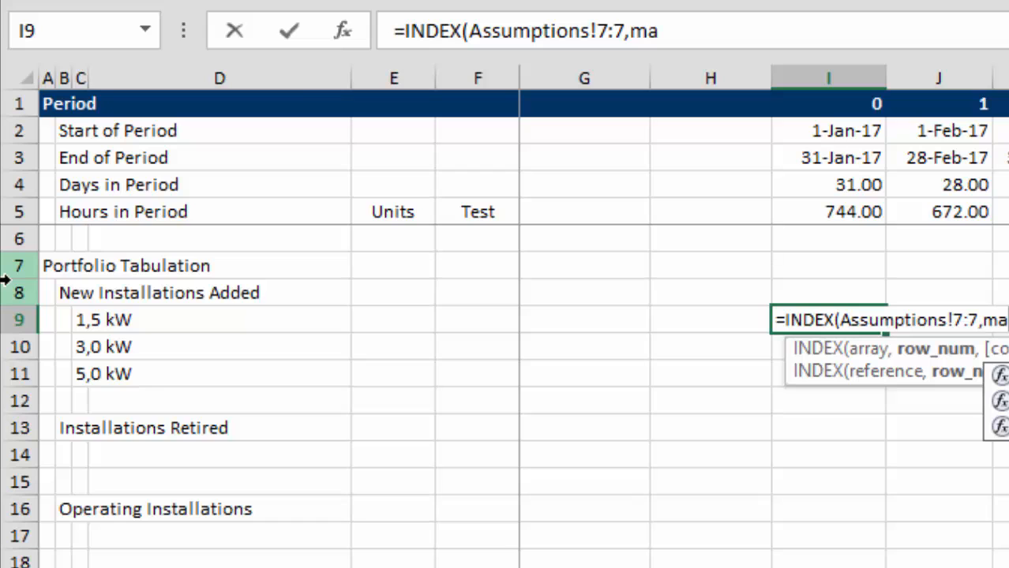
key("Tab")
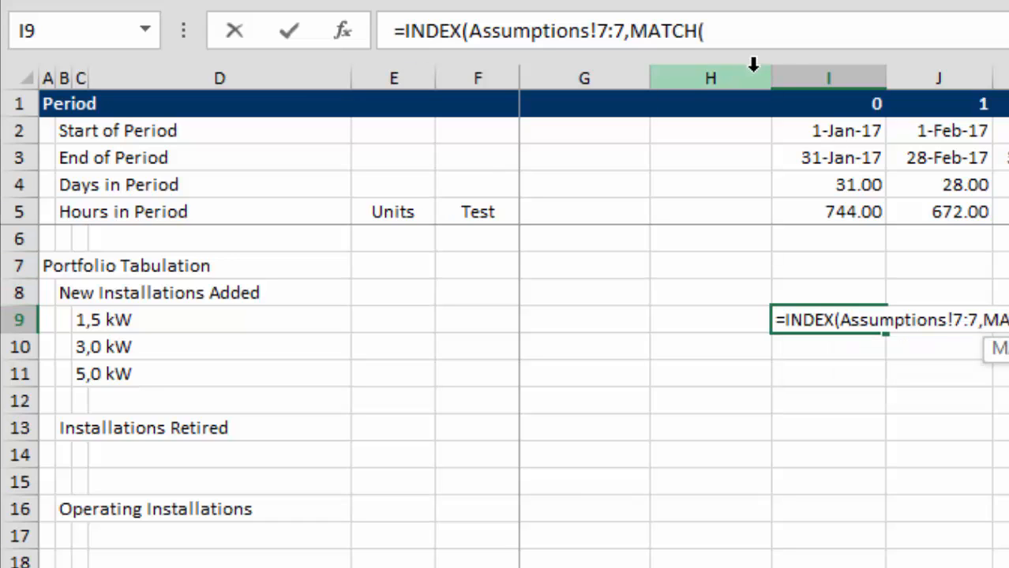
left_click(833, 119)
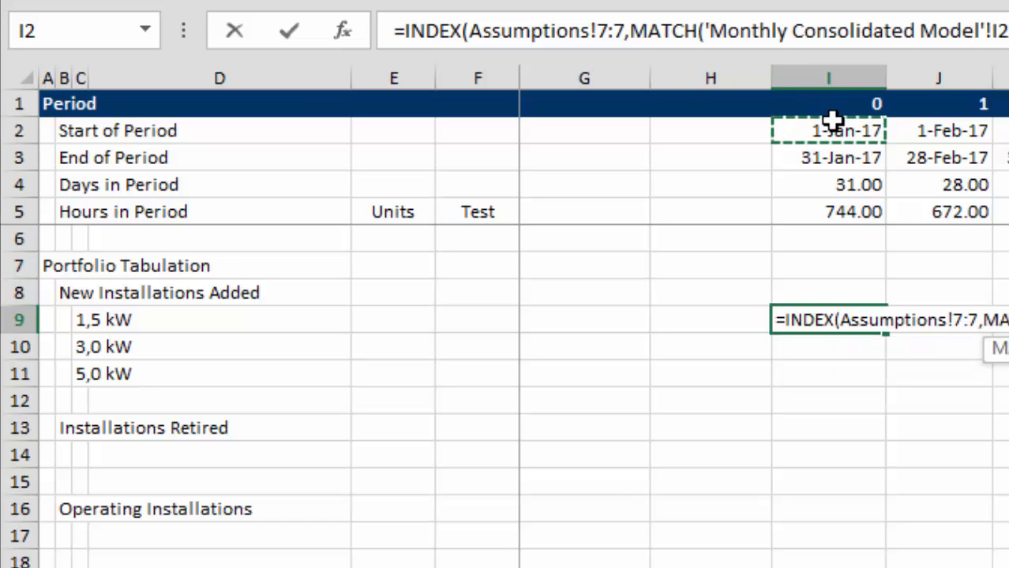
key("F4")
key("F4")
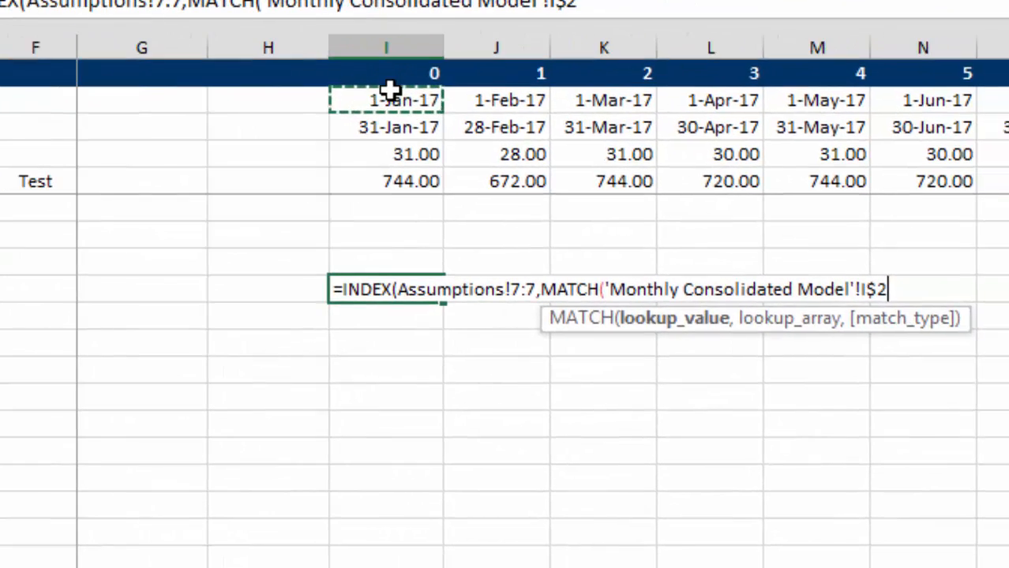
type(",")
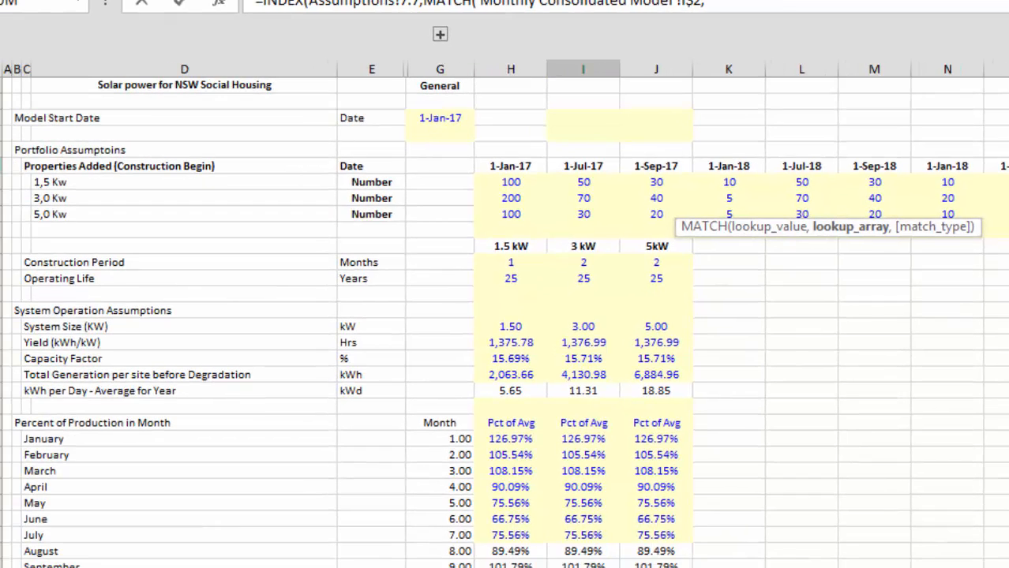
left_click(1, 166)
key("F4")
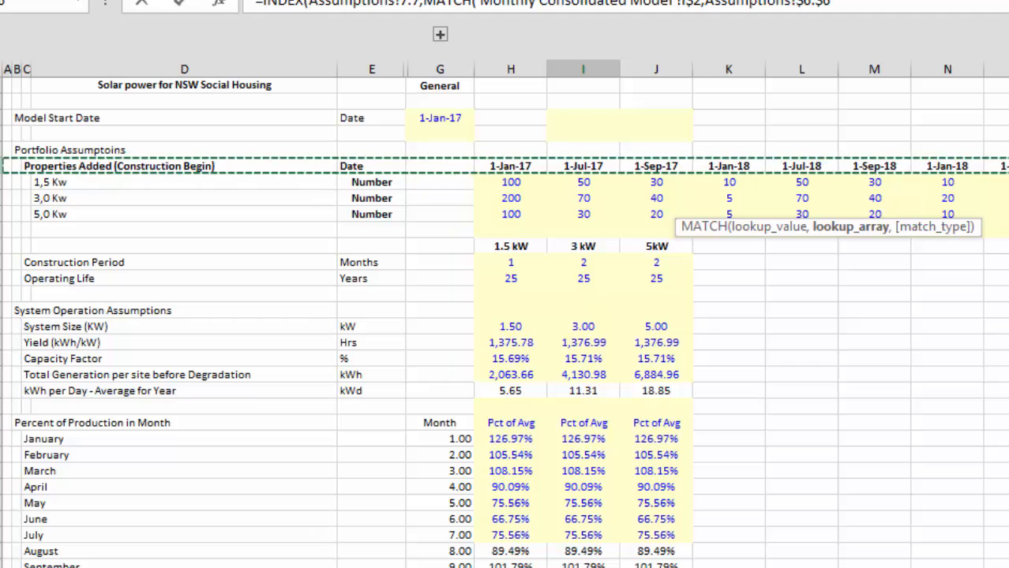
type(",0)")
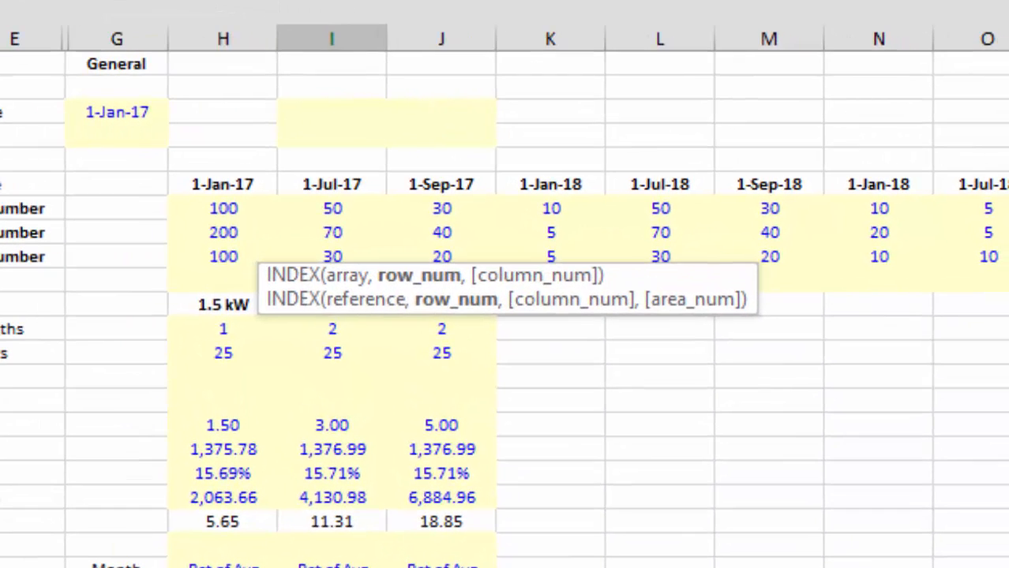
key("Return")
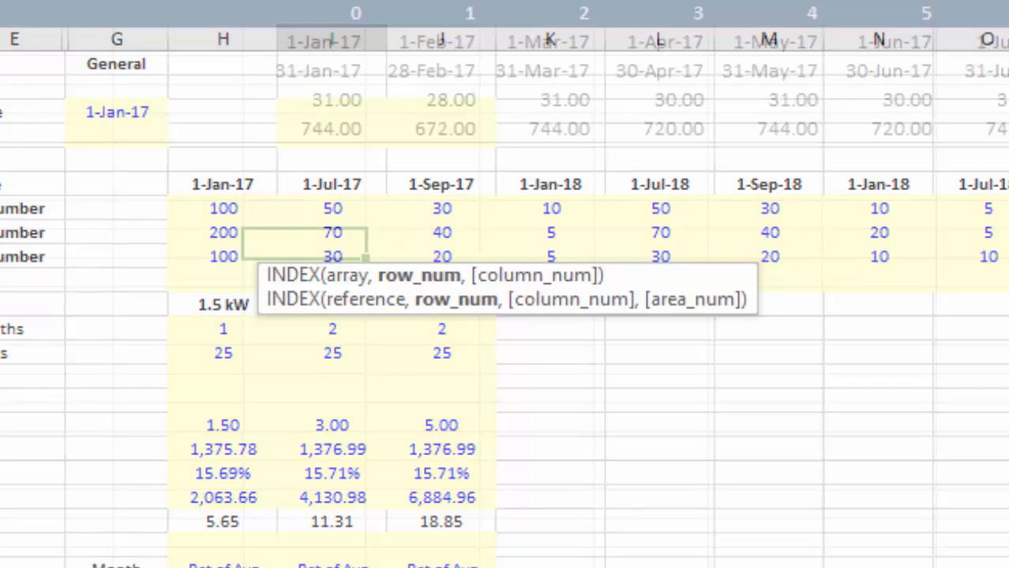
key("Return")
key("Up")
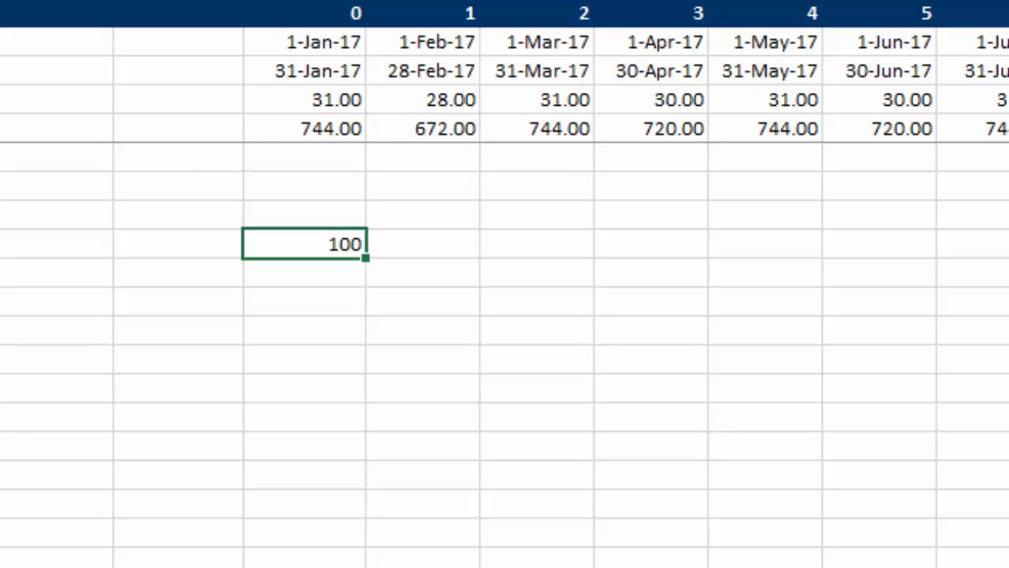
Bring up the Generic Macros workbook, return to the solar model and fill the I9 formula across the row's periods.
left_click(588, 567)
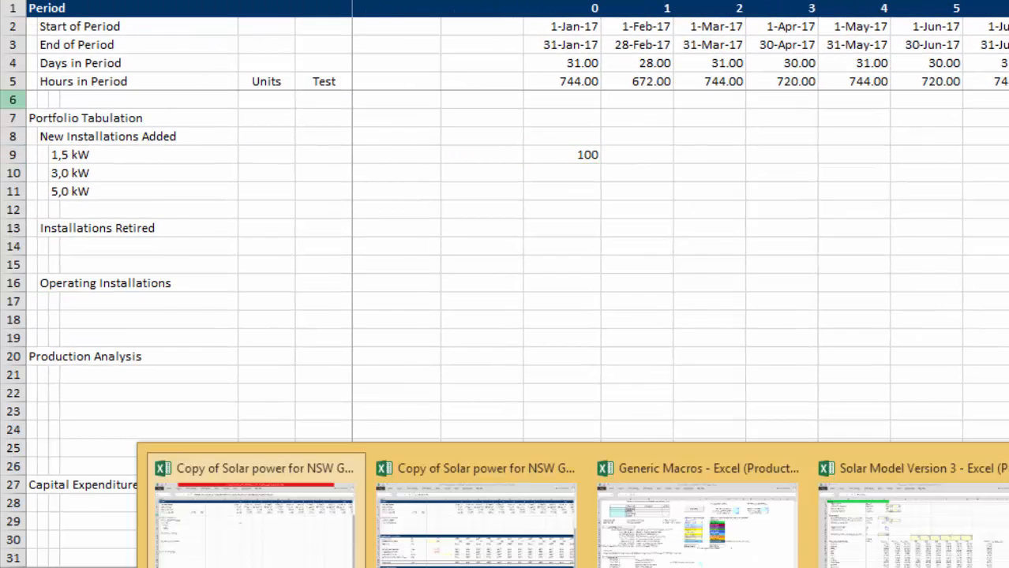
left_click(732, 526)
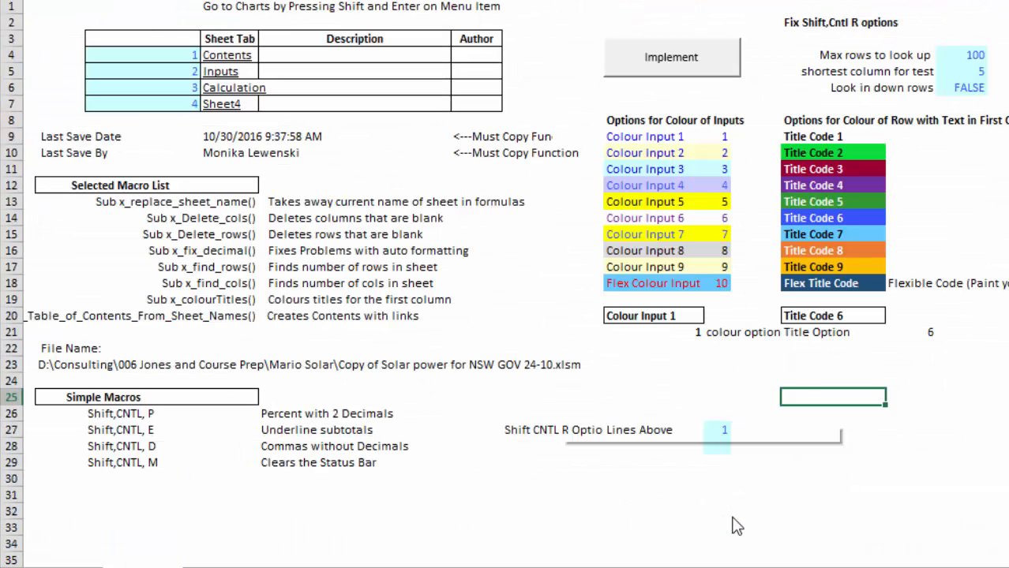
key("alt+Tab")
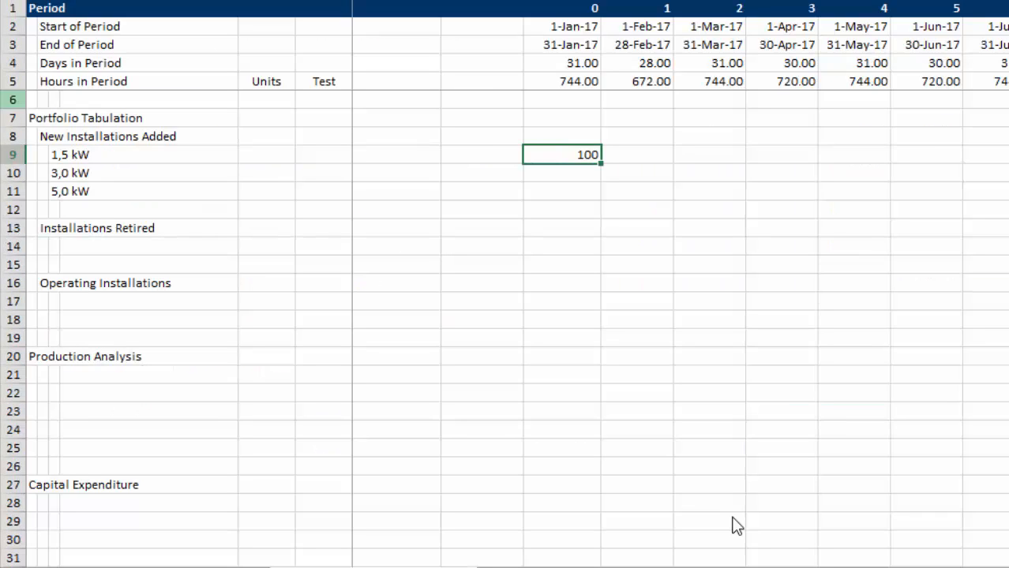
key("ctrl+shift+r")
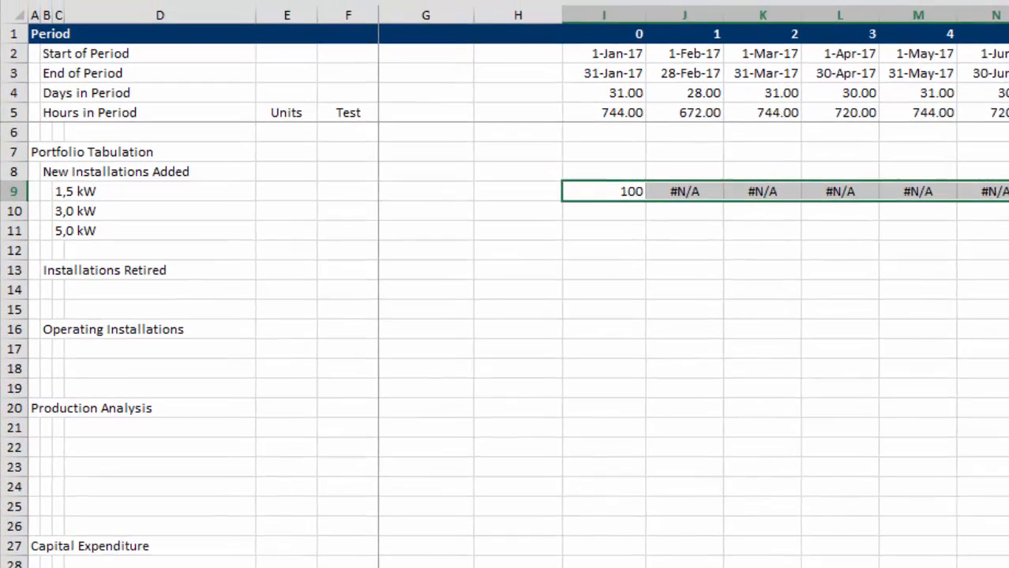
Check the copied formulas in row 9 from the first periods through to the last period.
key("Right")
key("Right")
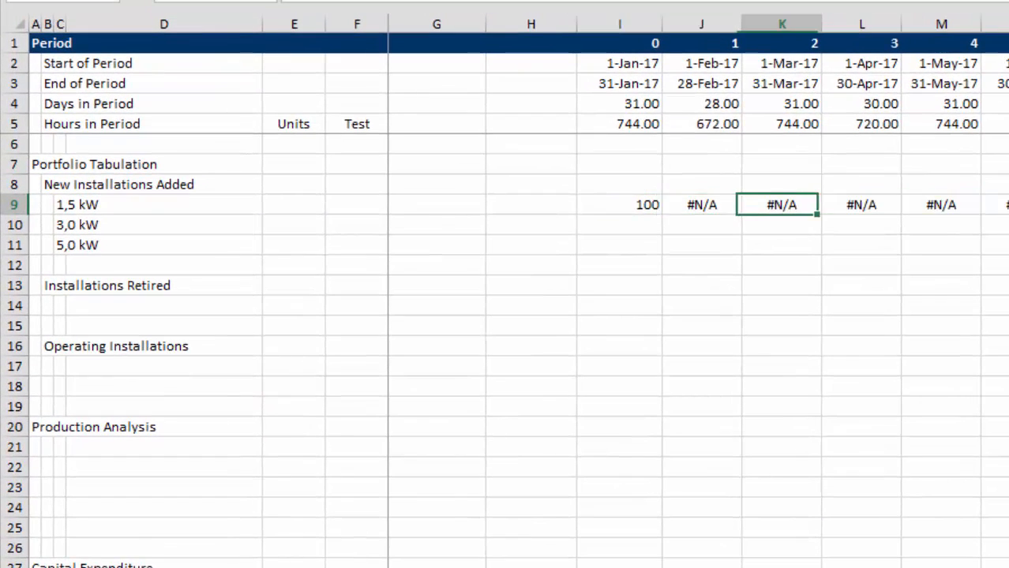
key("Left")
key("Left")
key("ctrl+Right")
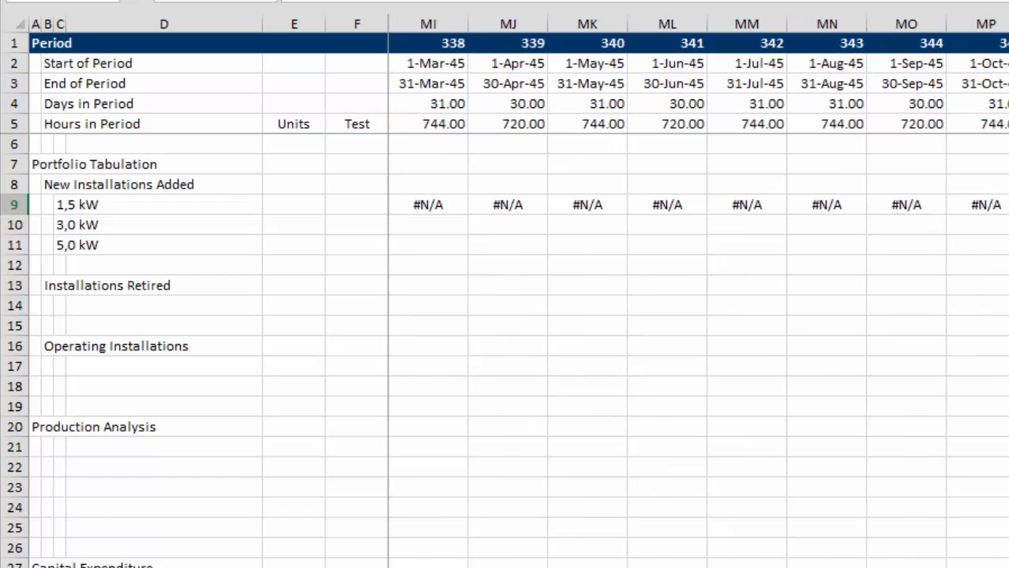
key("ctrl+Left")
key("Left")
key("Left")
key("Right")
key("Right")
key("Right")
key("Right")
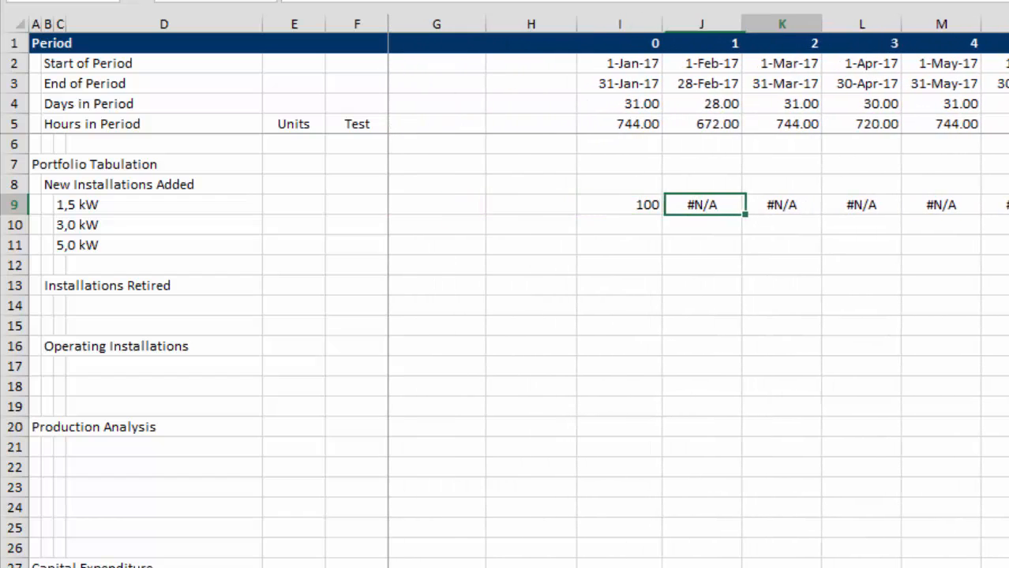
Wrap the INDEX/MATCH formula in I9 in IFERROR, returning 0 when no match is found.
key("Left")
key("F2")
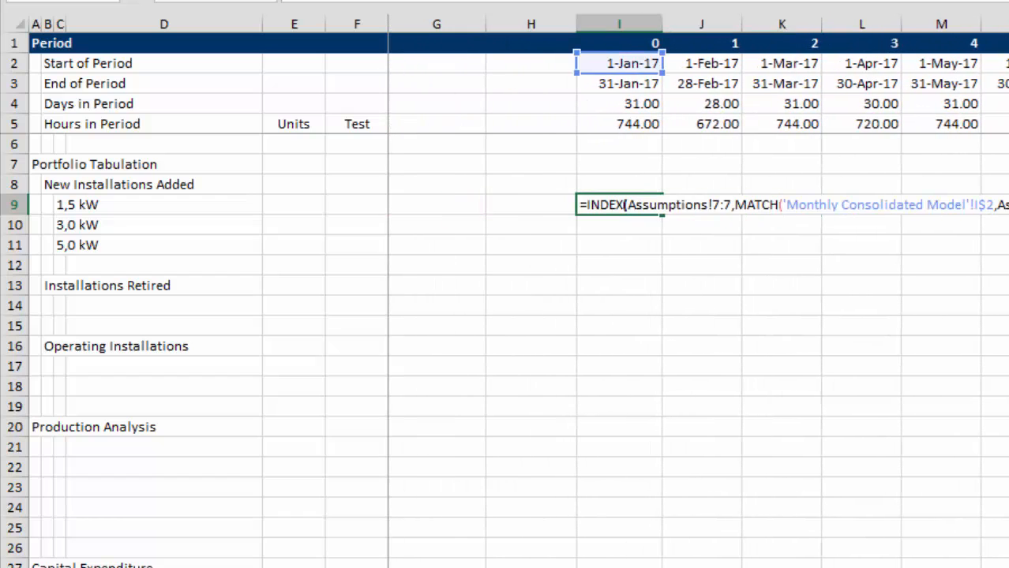
key("Left")
key("Left")
key("Left")
key("Left")
key("Left")
key("Left")
key("Left")
key("Left")
key("Left")
key("Left")
key("Left")
key("Left")
key("Left")
key("Left")
key("Left")
key("Left")
key("Left")
key("Left")
key("Left")
key("Left")
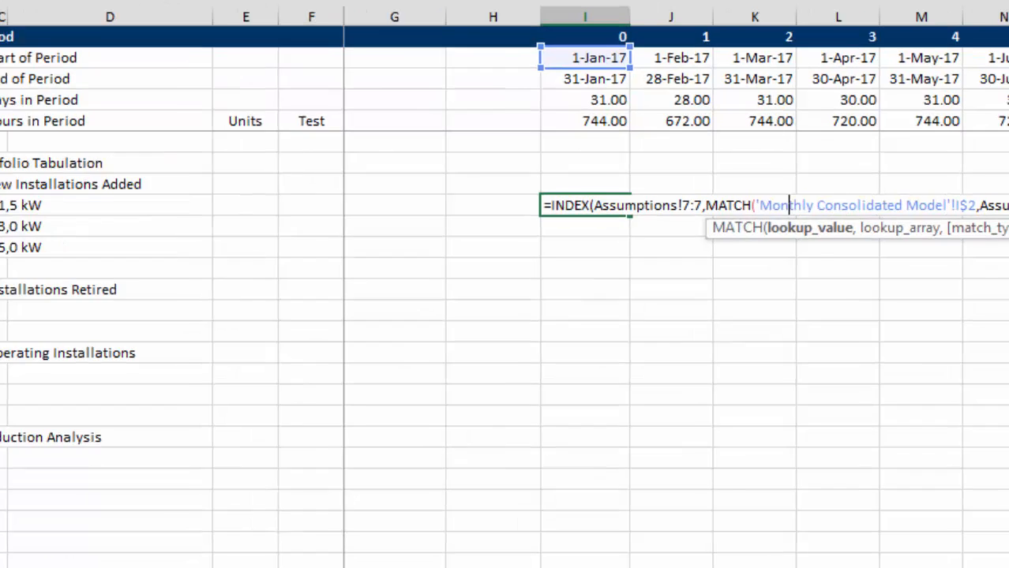
key("Left")
key("Left")
key("Left")
key("Left")
key("Left")
key("Left")
key("Left")
key("Left")
key("Left")
key("Left")
key("Left")
key("Left")
key("Left")
key("Left")
key("Left")
key("Left")
key("Left")
key("Left")
key("Left")
key("Left")
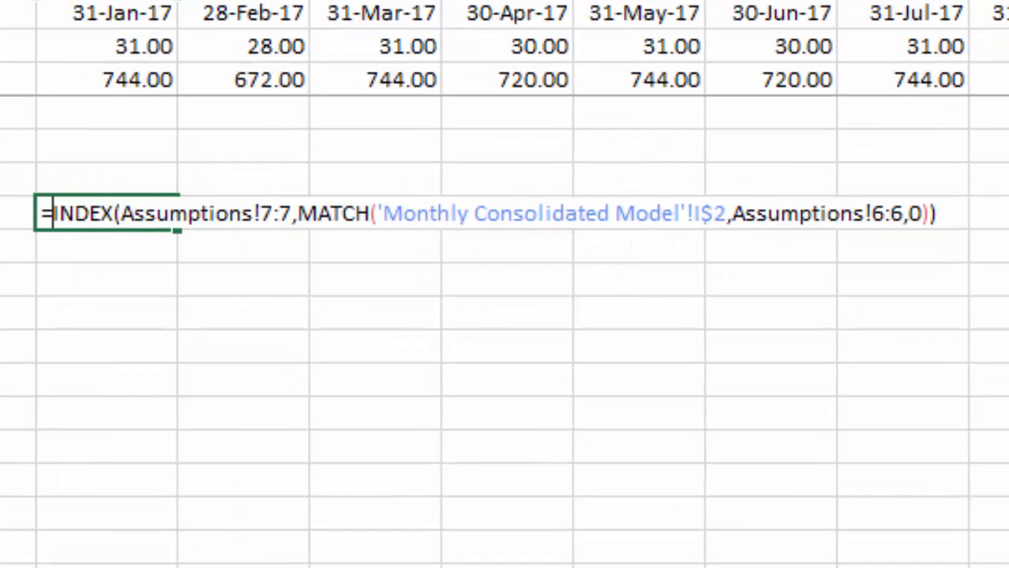
type("if")
key("Down")
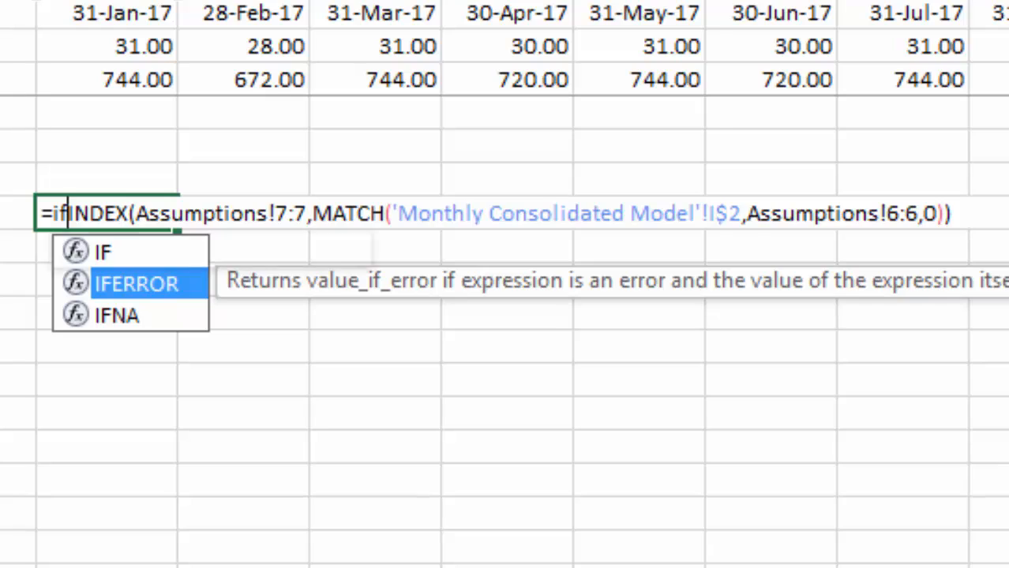
key("Tab")
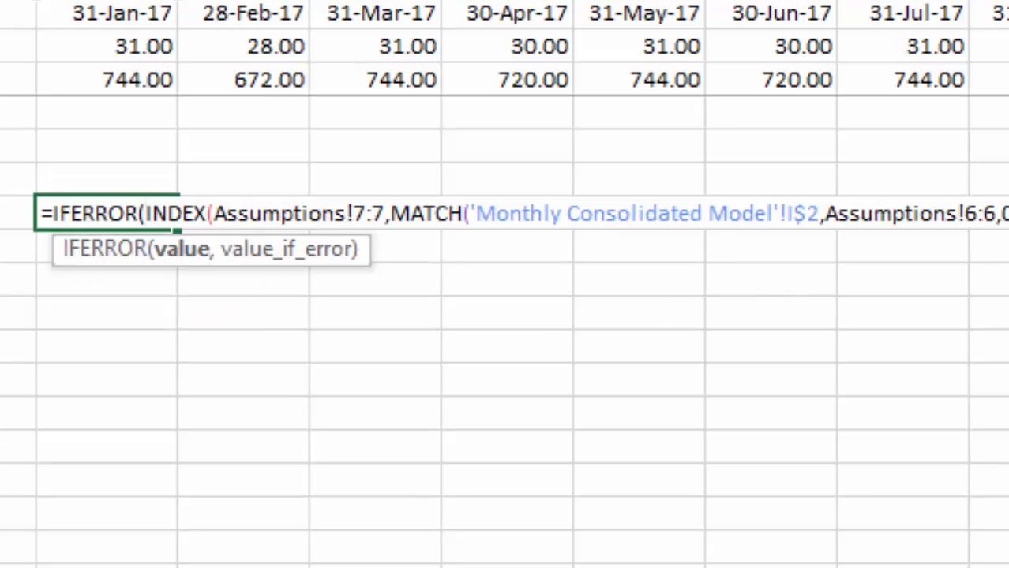
key("End")
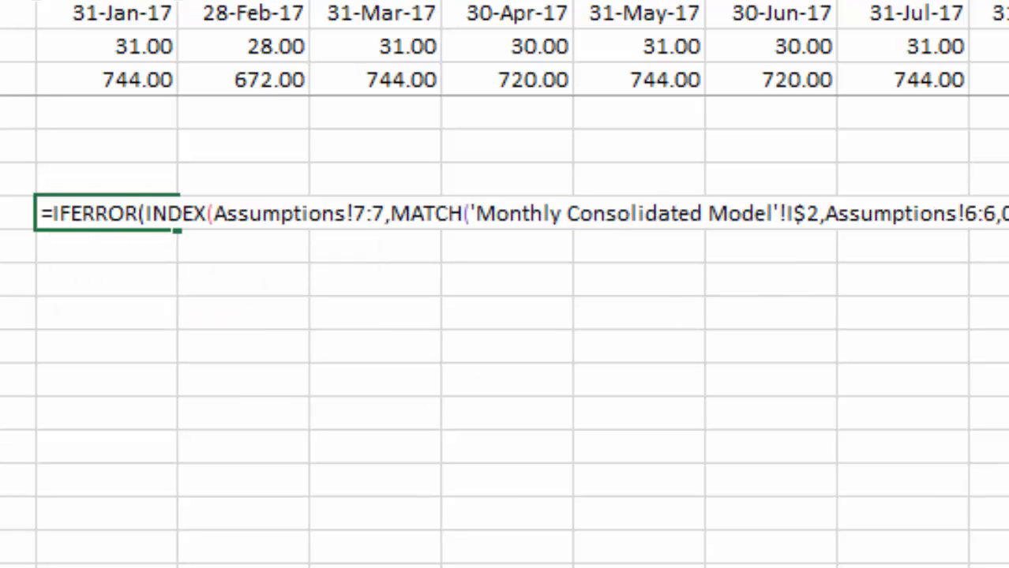
key("Return")
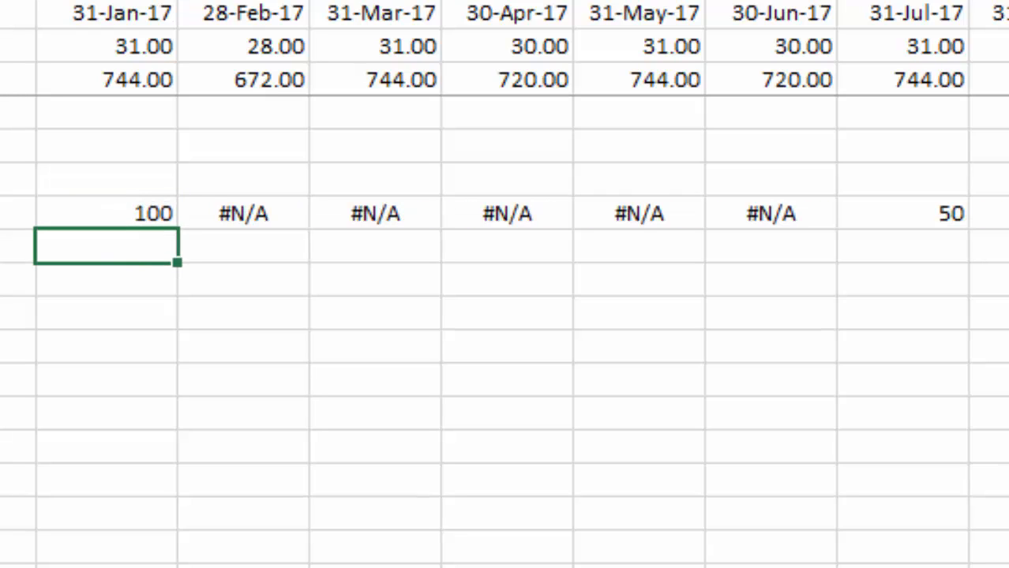
Fill the updated I9 formula across all periods of the 1,5 kW row.
key("Up")
key("ctrl+shift+Right")
key("ctrl+r")
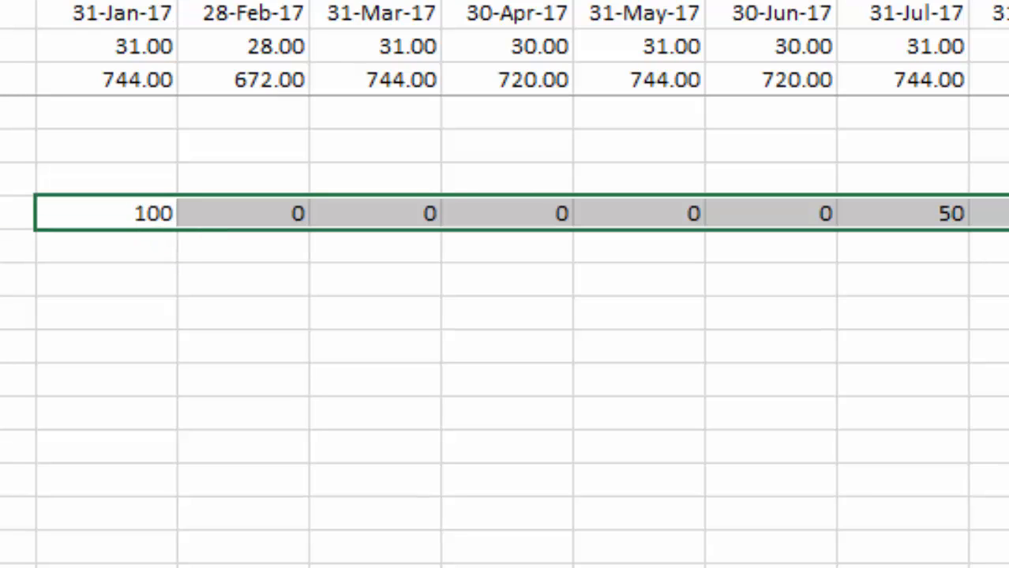
key("Delete")
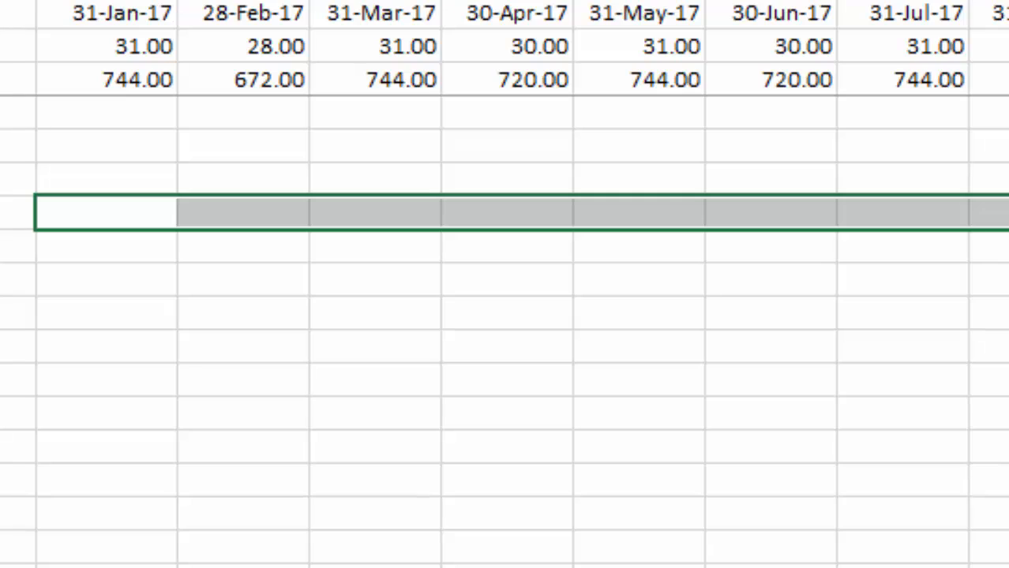
key("ctrl+z")
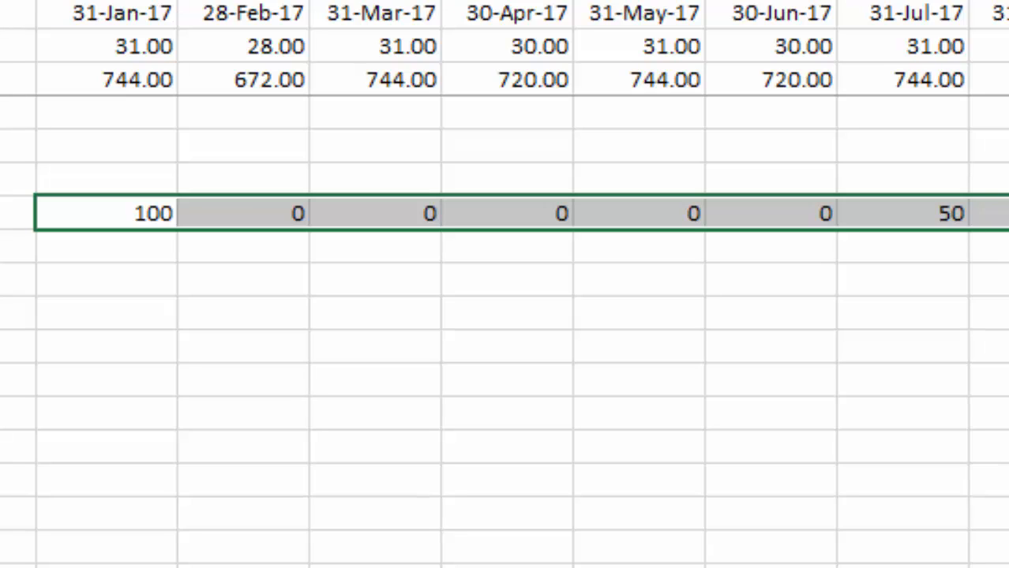
key("Down")
key("Up")
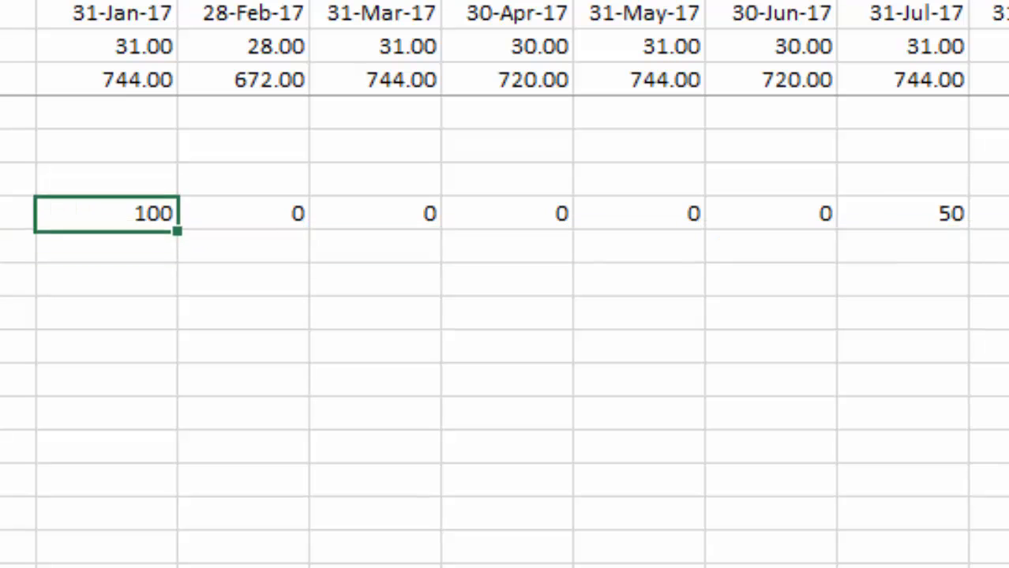
Reword the heading in B8 to "New Installations Begun".
key("Left")
key("Left")
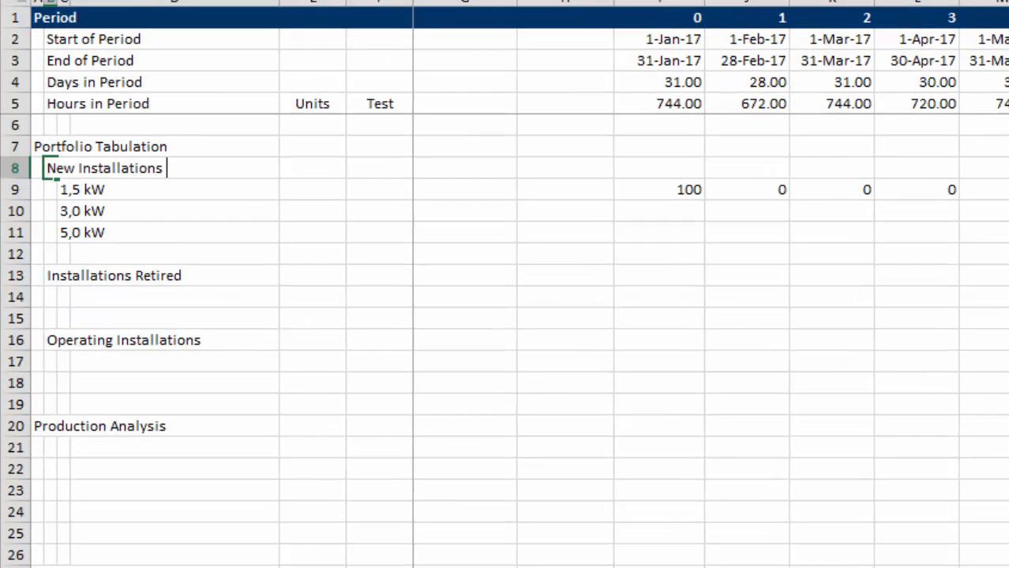
type("Bea")
key("BackSpace")
type("gun")
key("Return")
Fill the I9 formula down to the 3,0 kW and 5,0 kW rows and across their periods.
key("Up")
key("Right")
key("Right")
key("Right")
key("Right")
key("Down")
key("Right")
key("Right")
key("Right")
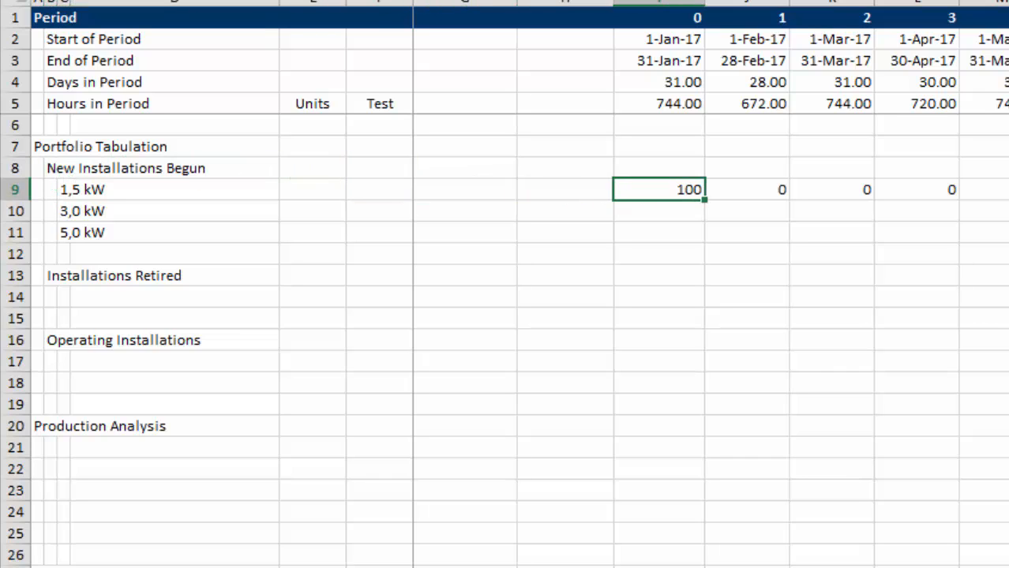
key("shift+Down")
key("shift+Down")
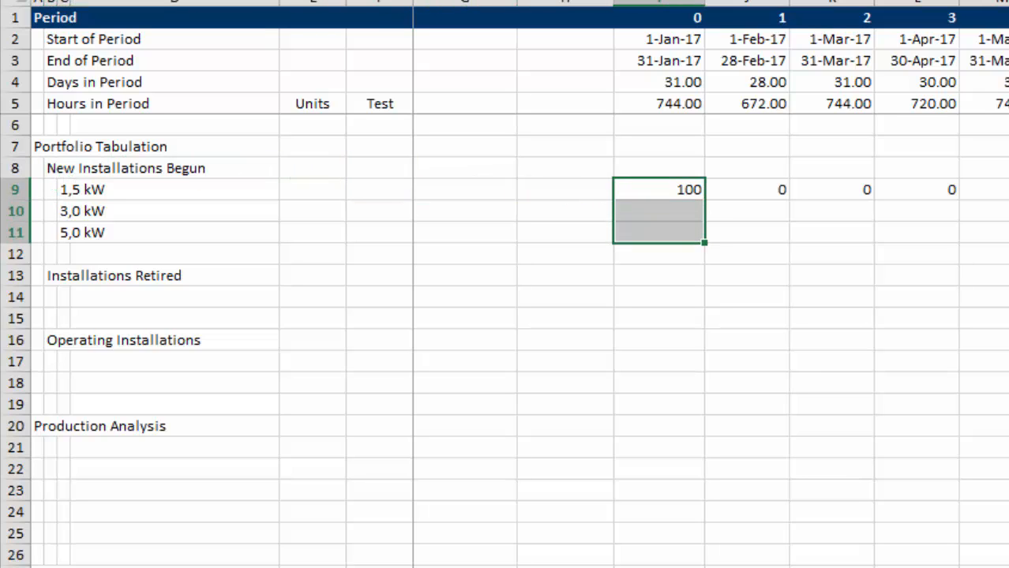
key("ctrl+e")
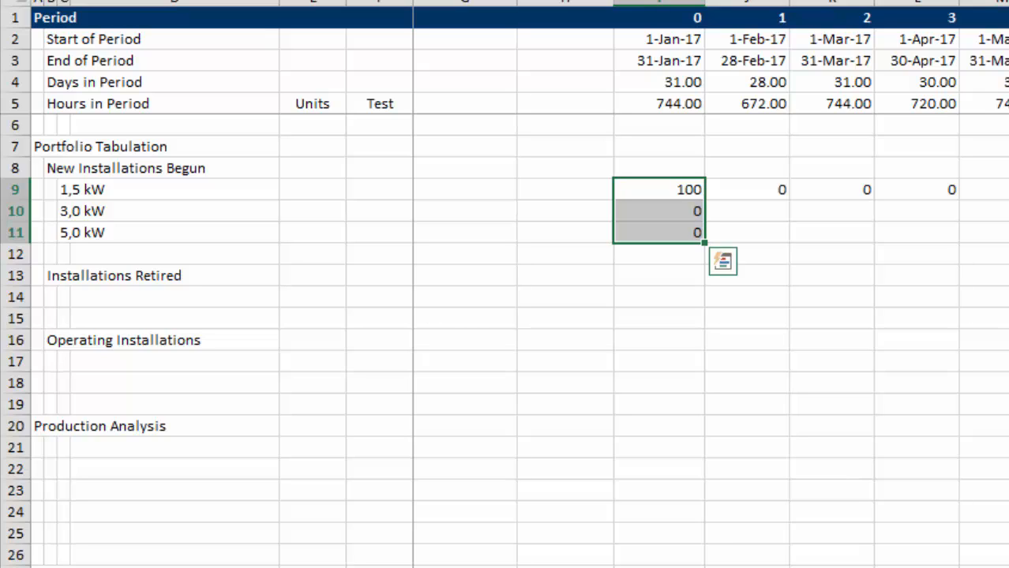
key("shift+Up")
key("shift+Up")
Check the copied formula in I10, and lock the MATCH lookup array in I9 to Assumptions!$6:$6.
key("Down")
key("F2")
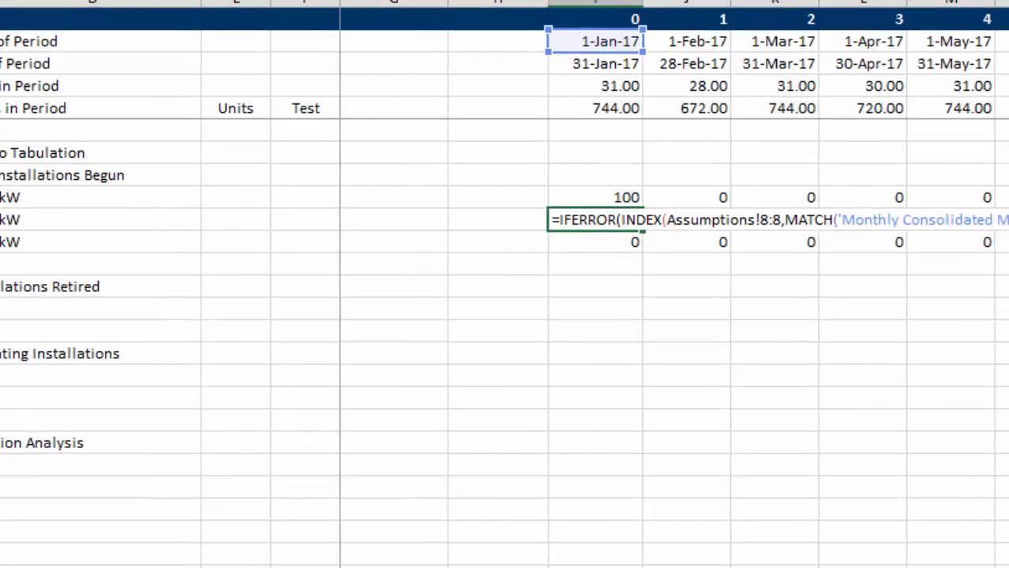
key("Escape")
key("Up")
key("F2")
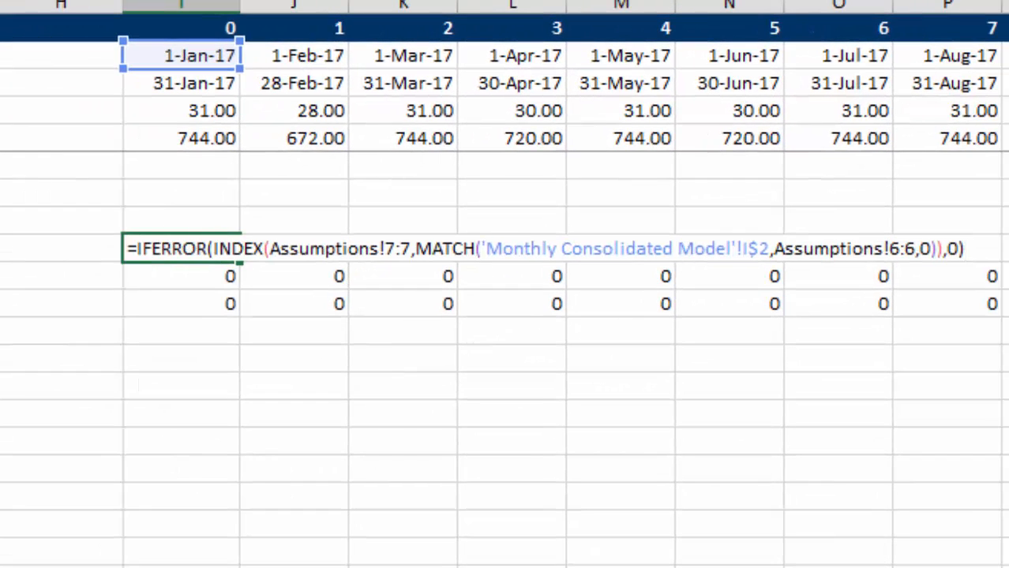
key("Left")
key("Left")
key("Left")
key("Left")
key("Left")
key("Left")
key("Left")
key("Left")
key("Left")
key("Left")
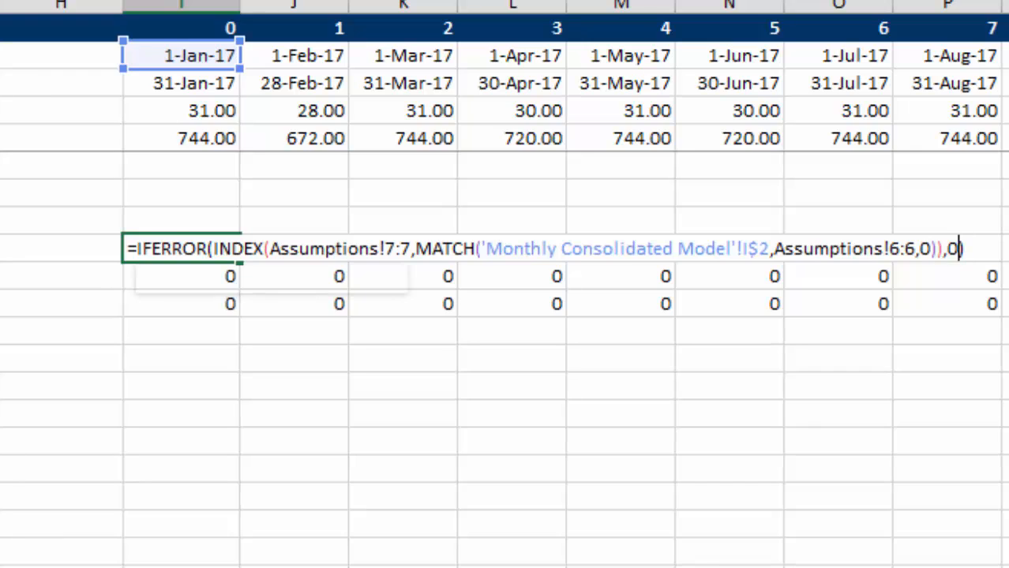
key("shift+Right")
key("shift+Right")
key("shift+Right")
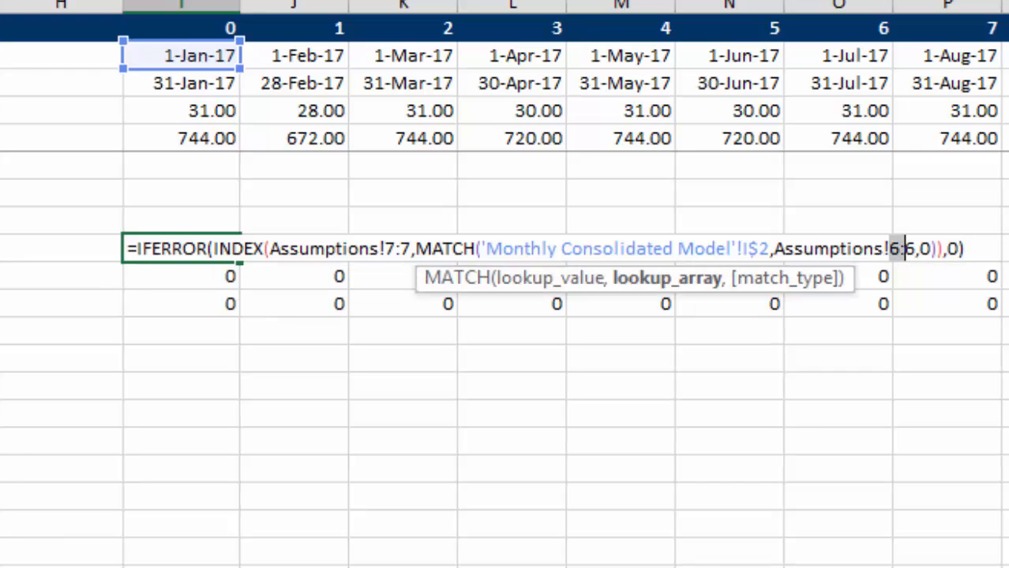
key("F4")
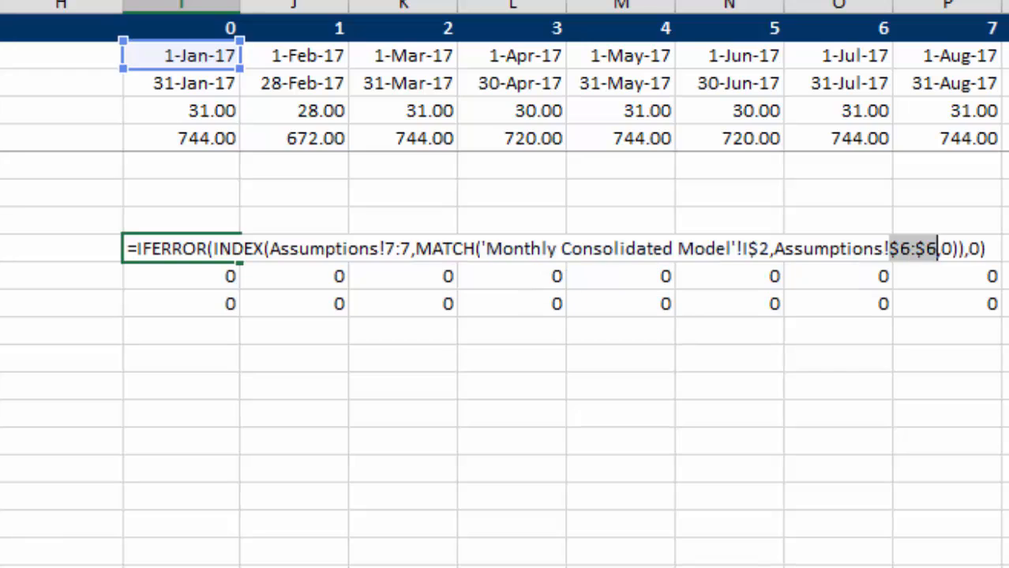
key("Return")
Copy the corrected I9 formula down through rows 10 and 11 and across all periods.
key("Up")
key("ctrl+shift+Right")
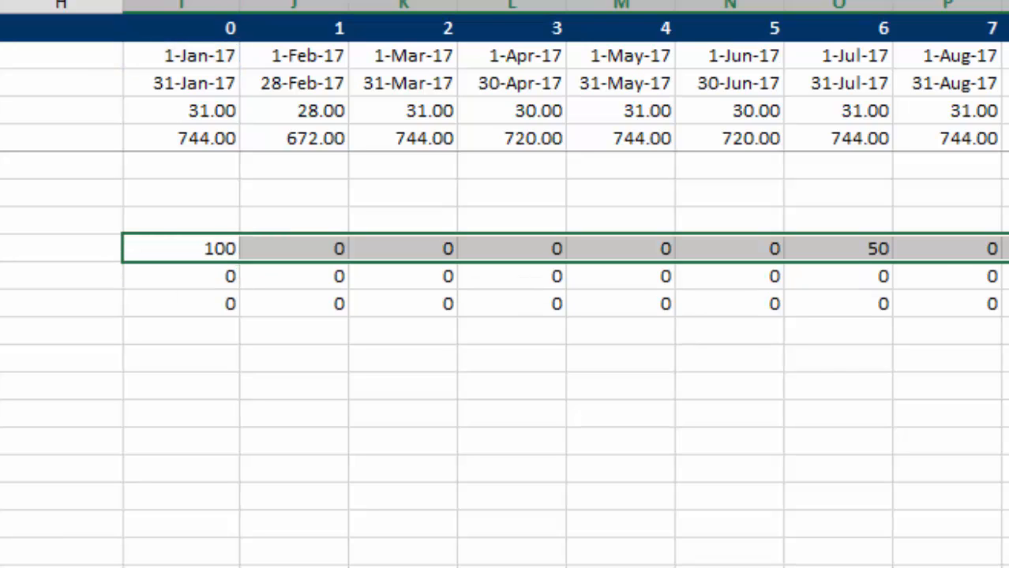
key("Left")
key("Right")
key("shift+Down")
key("shift+Down")
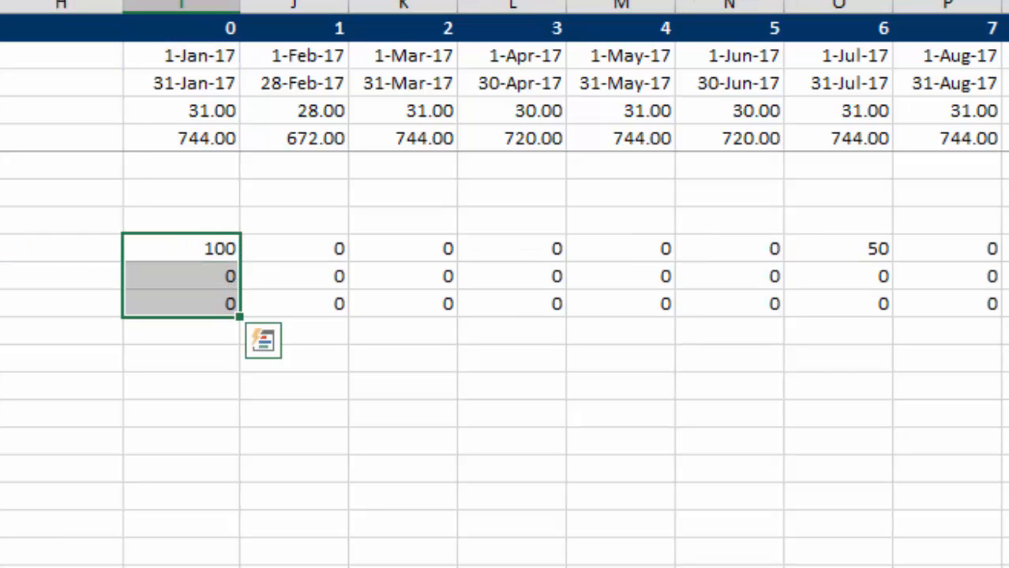
key("ctrl+d")
key("Down")
key("shift+Down")
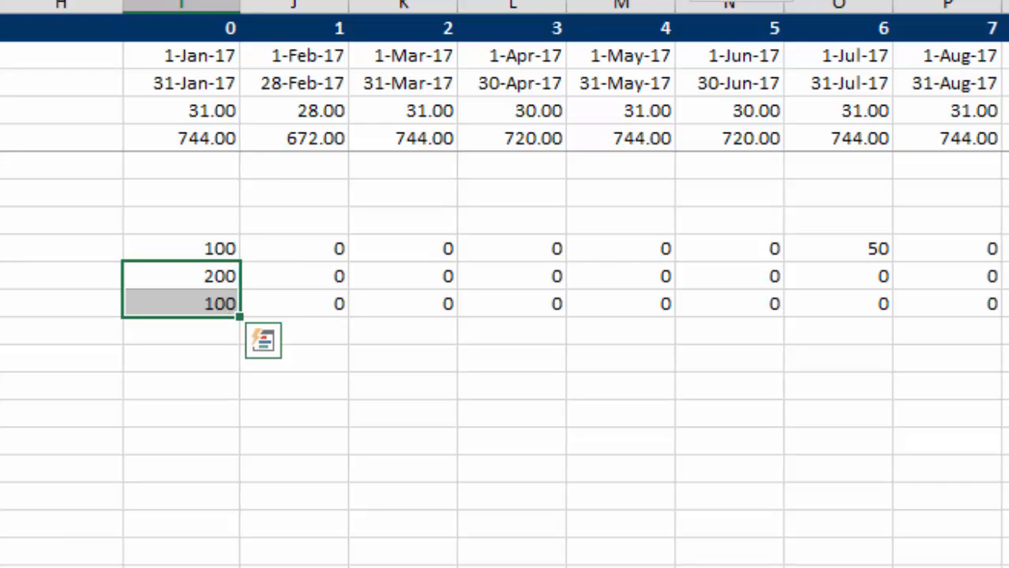
key("ctrl+shift+Right")
key("ctrl+r")
key("Left")
key("Right")
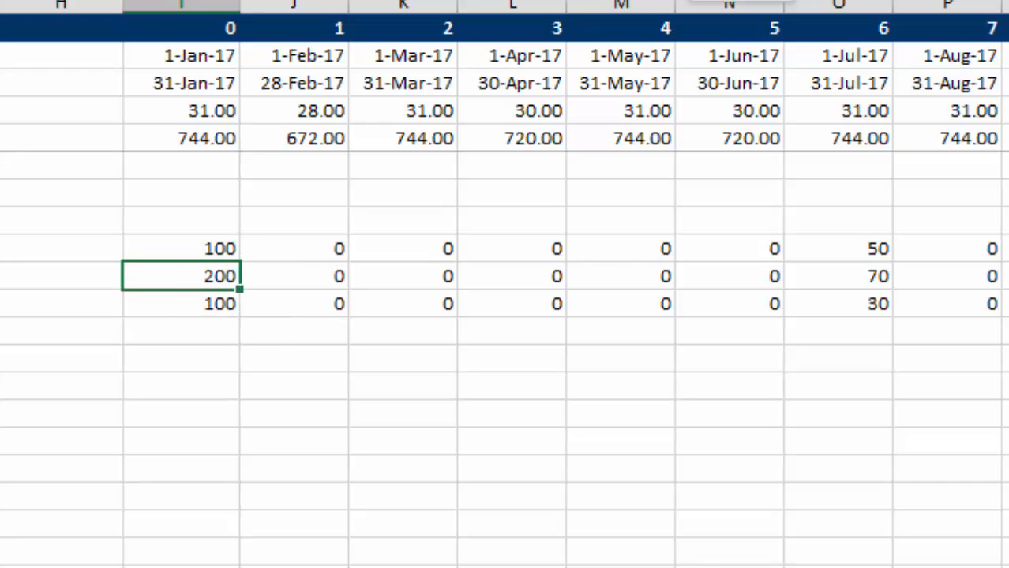
Insert four blank rows above the Installations Retired heading, starting at row 13.
key("Right")
key("Down")
key("Down")
key("Left")
key("Left")
key("Left")
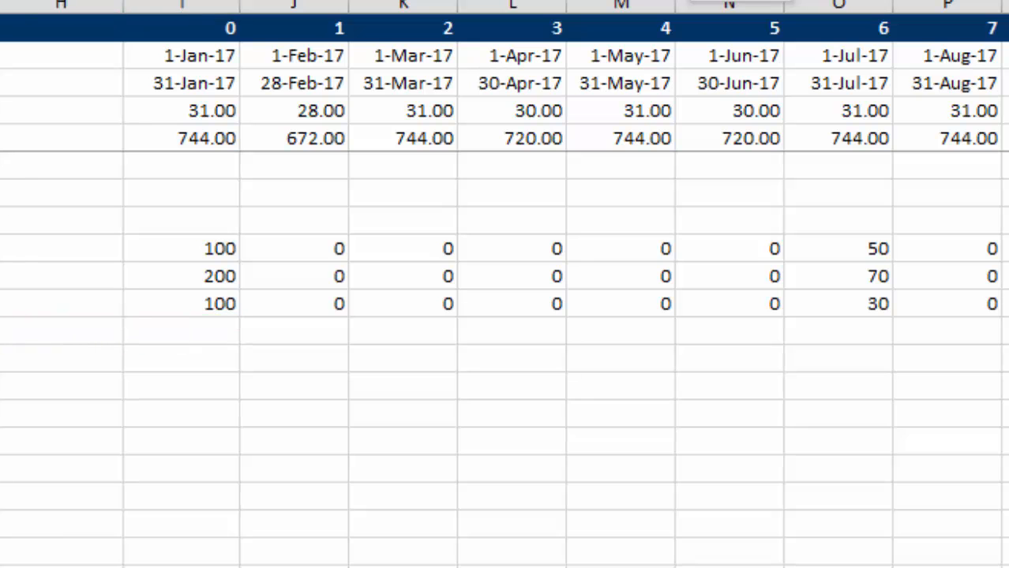
key("shift+space")
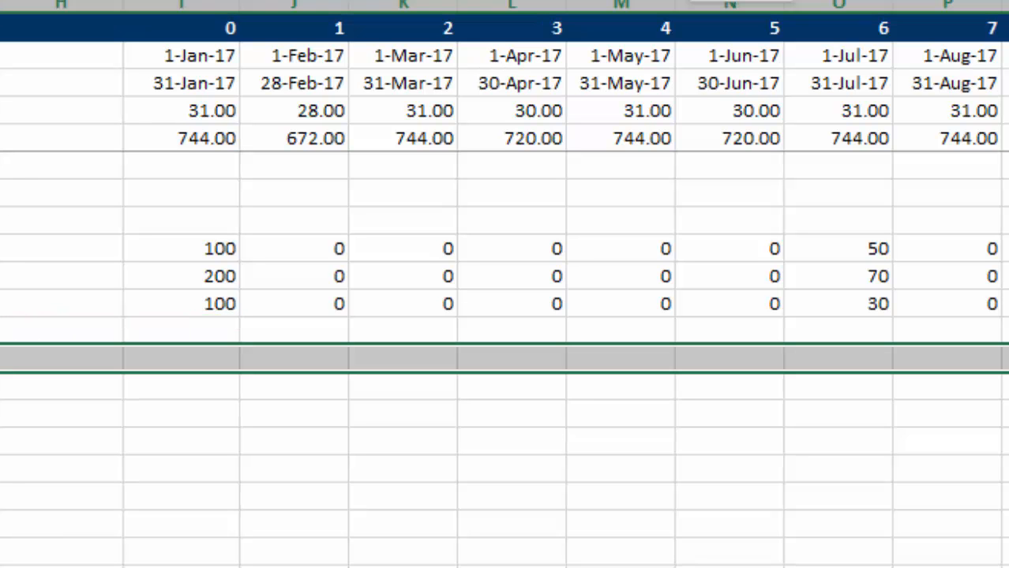
key("ctrl+plus")
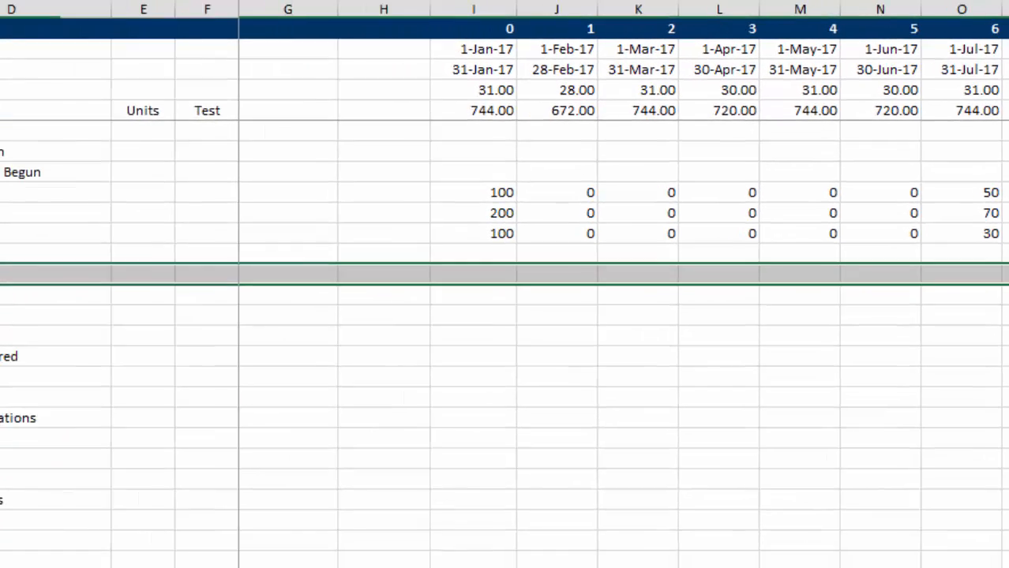
Enter the heading "New Installation Operations Start" in B13.
key("Left")
key("Right")
type("Ne")
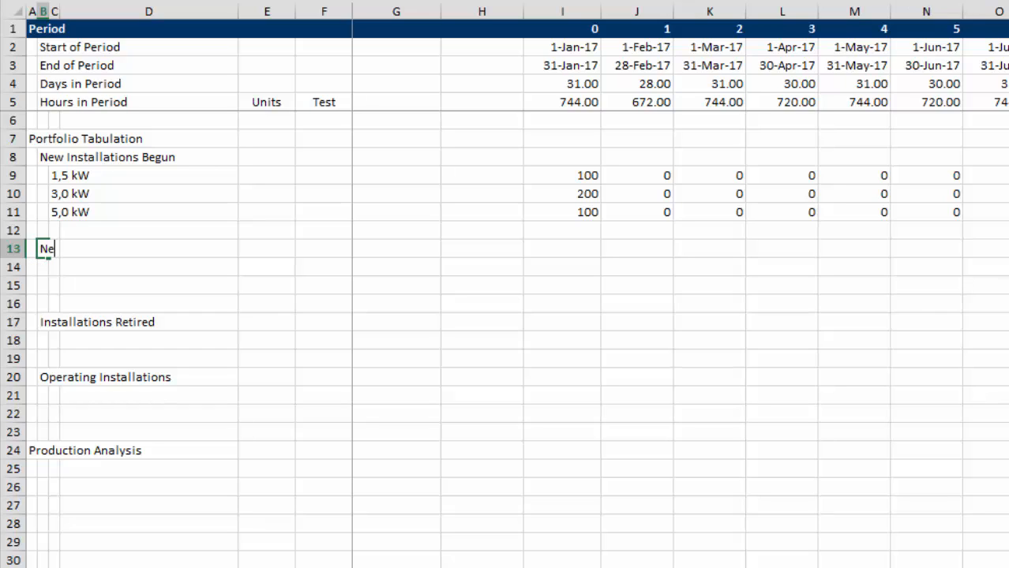
type("w Installation O")
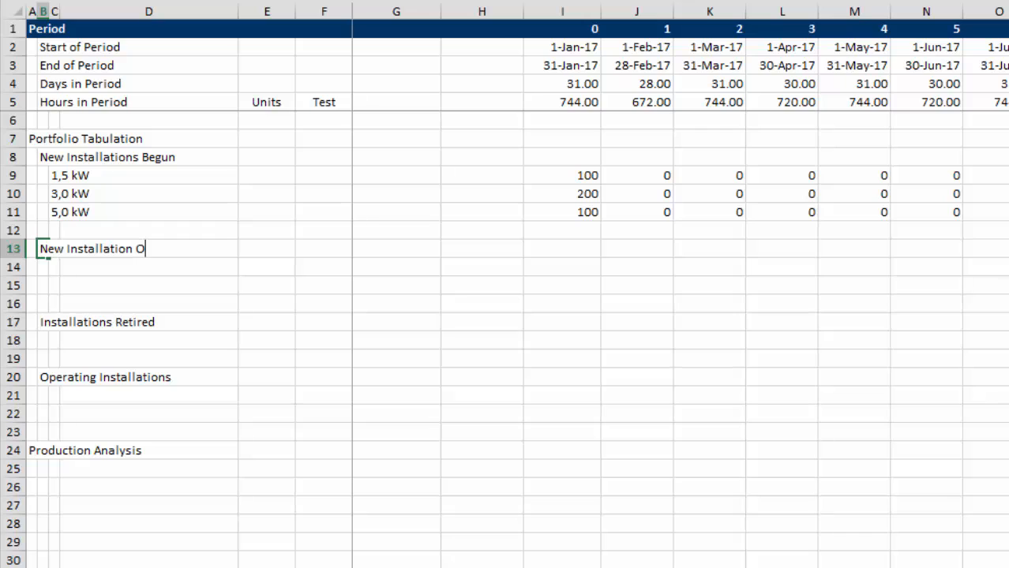
type("per")
type("r")
key("BackSpace")
key("BackSpace")
type("e")
key("BackSpace")
type("rations ")
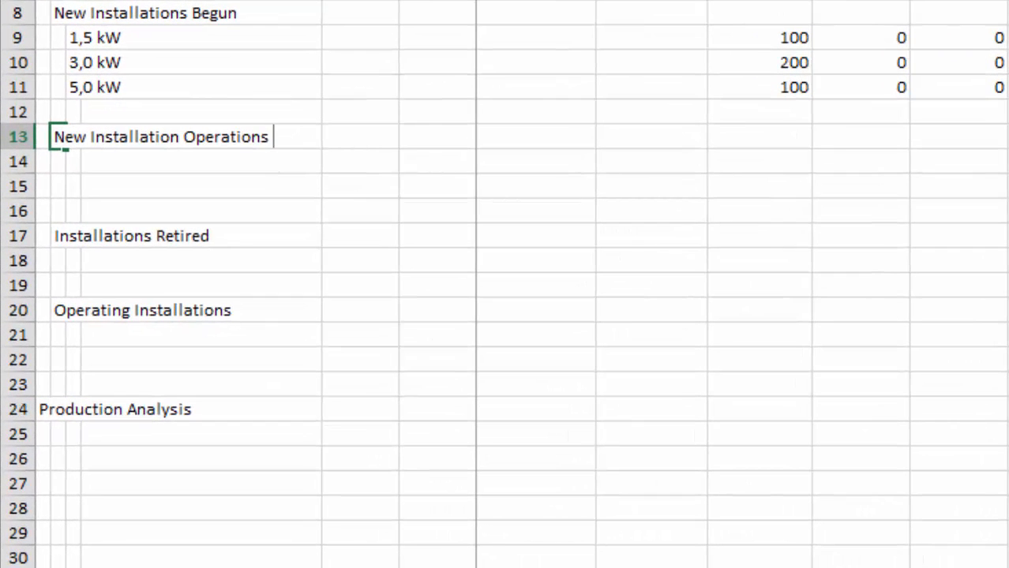
type("Start")
Copy the 1,5 kW, 3,0 kW and 5,0 kW labels from C9:C11 to C14:C16.
key("Up")
key("Up")
key("Up")
key("Up")
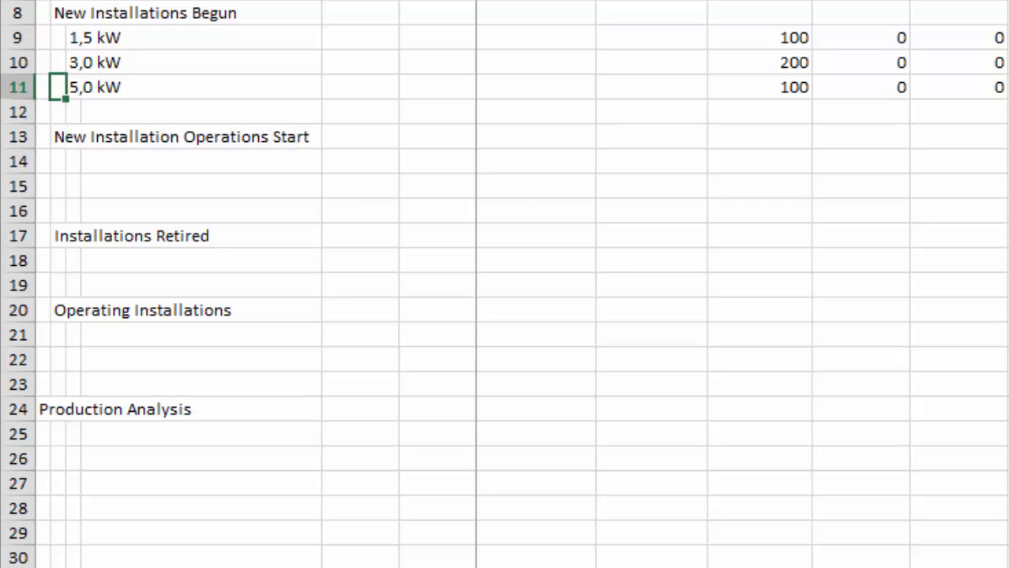
key("Right")
key("shift+Down")
key("shift+Down")
key("ctrl+c")
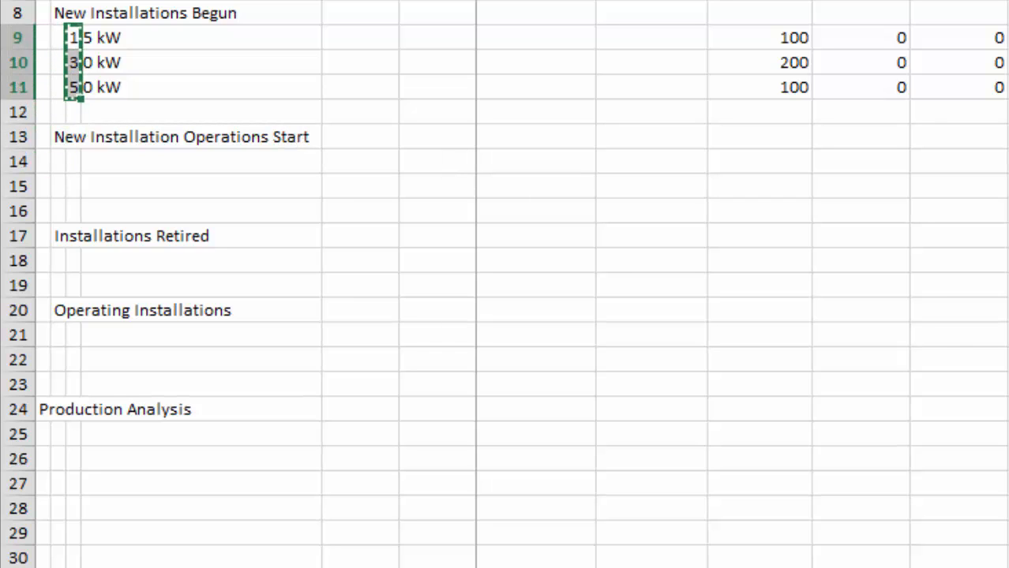
key("Down")
key("Down")
key("Down")
key("Down")
key("Down")
key("ctrl+v")
key("Escape")
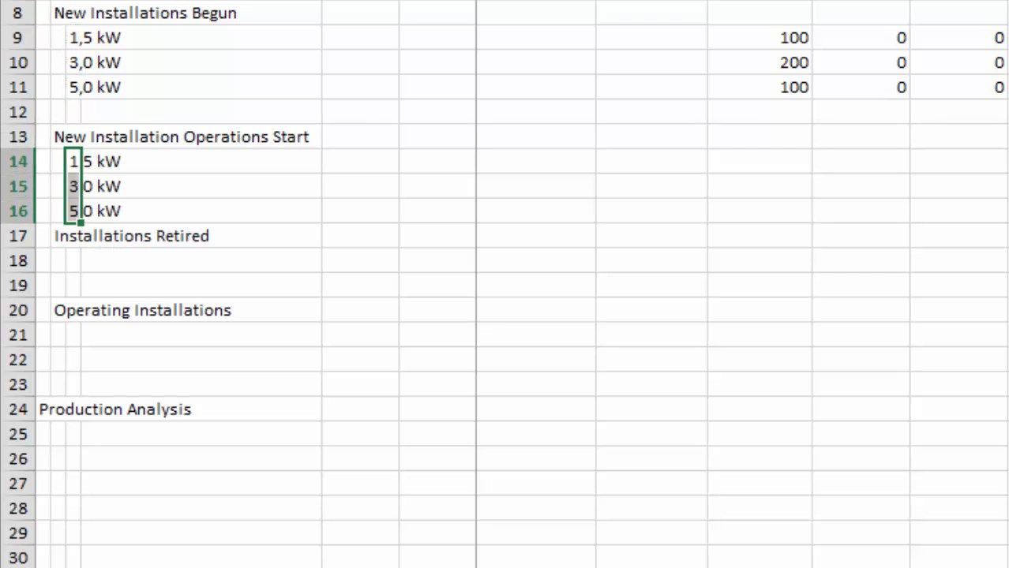
Enter the unit kW in E9 and fill it down to E11 for the New Installations Begun rows.
key("Right")
key("Up")
key("Right")
key("Up")
key("Up")
key("Up")
key("Up")
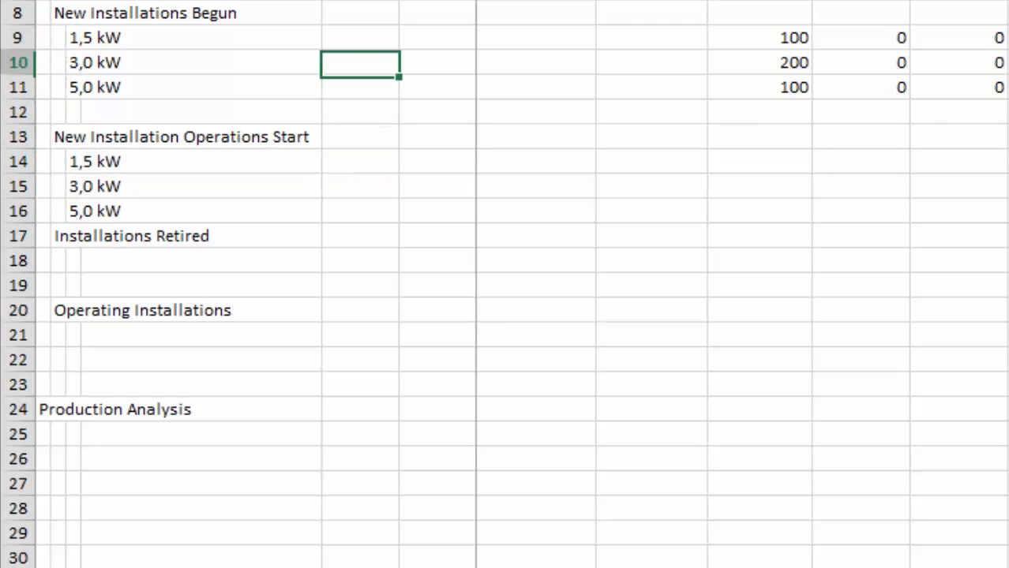
type("kW")
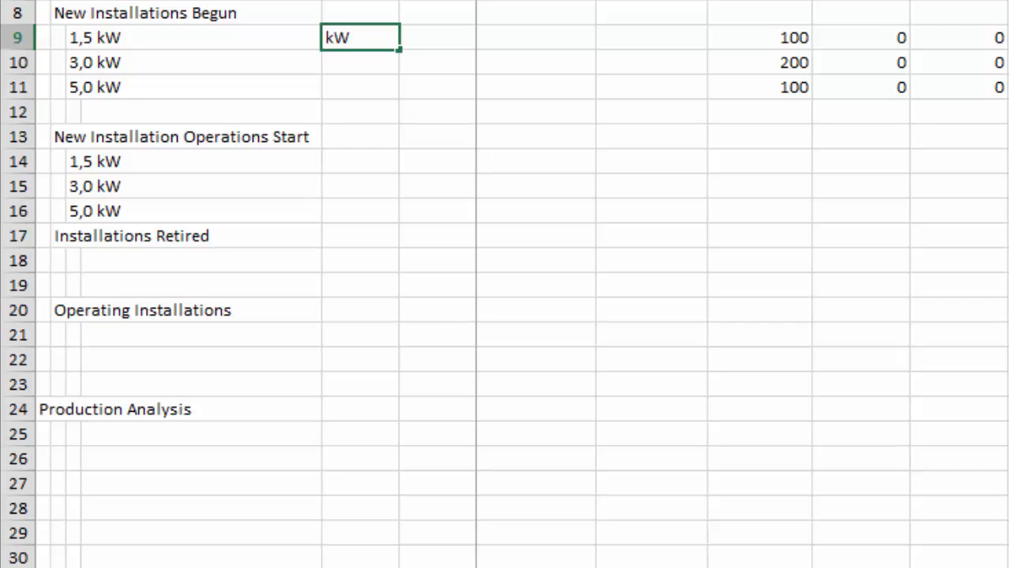
key("Return")
key("Up")
key("shift+Down")
key("shift+Down")
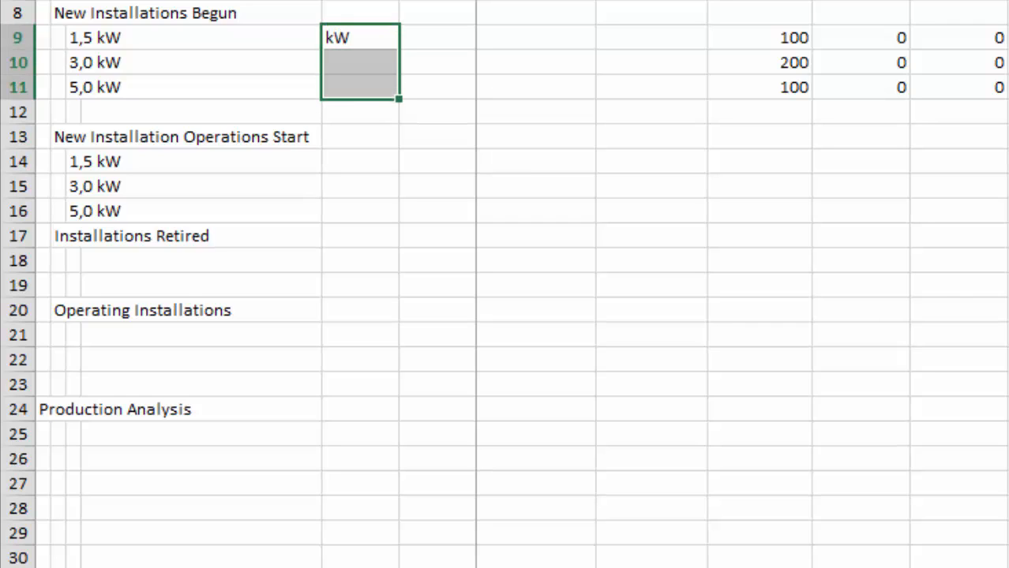
key("ctrl+d")
Copy the kW units from E9:E11 to E14:E16 for the New Installation Operations Start rows.
key("Down")
key("Down")
key("Down")
key("Down")
key("Down")
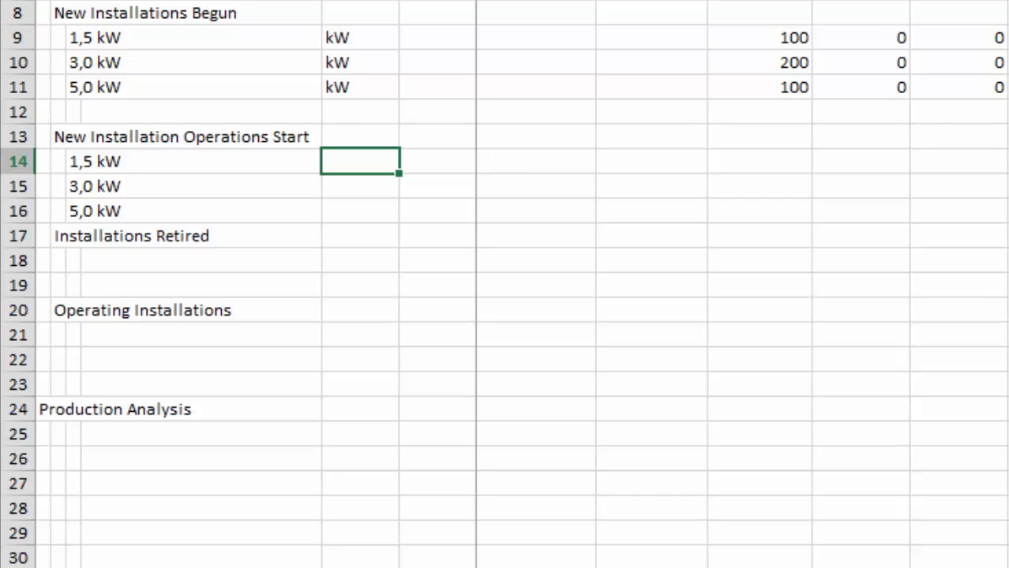
key("shift+Down")
key("shift+Down")
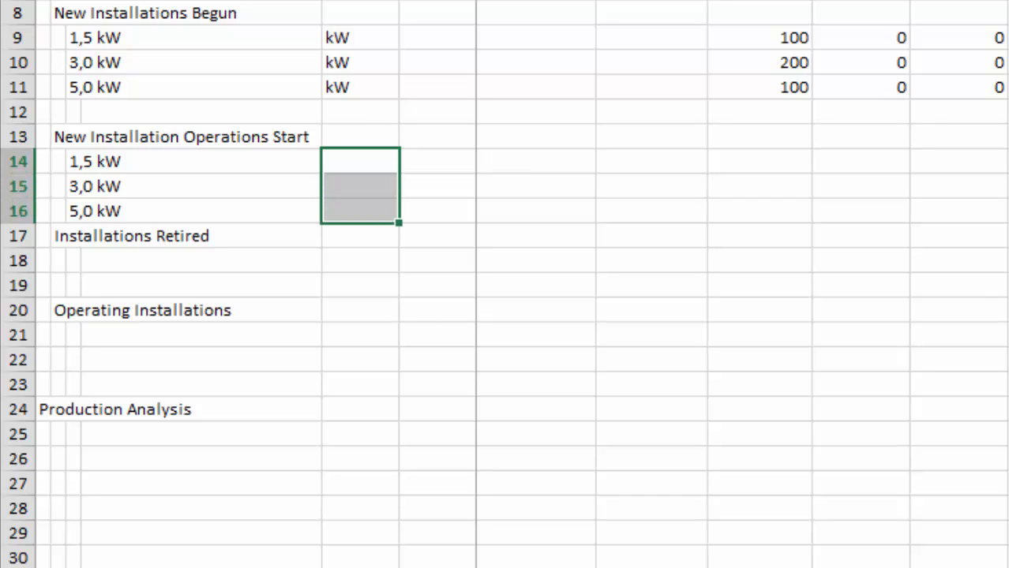
key("Up")
key("Up")
key("Up")
key("Up")
key("Up")
key("shift+Down")
key("shift+Down")
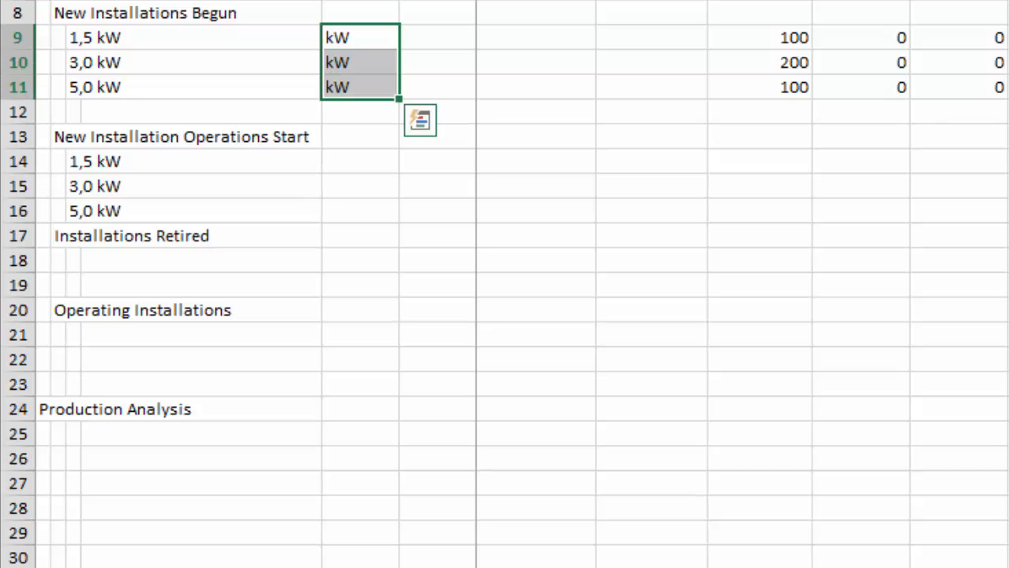
key("ctrl+c")
key("Down")
key("Down")
key("Down")
key("Down")
key("Down")
key("ctrl+v")
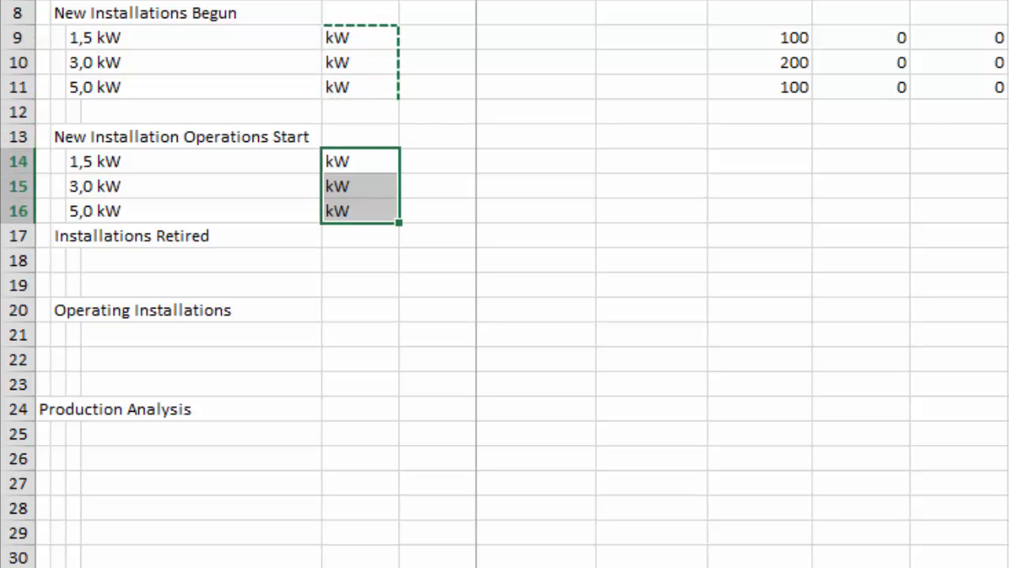
key("Right")
key("Escape")
Enter the column heading "Assumption" in G5.
key("Right")
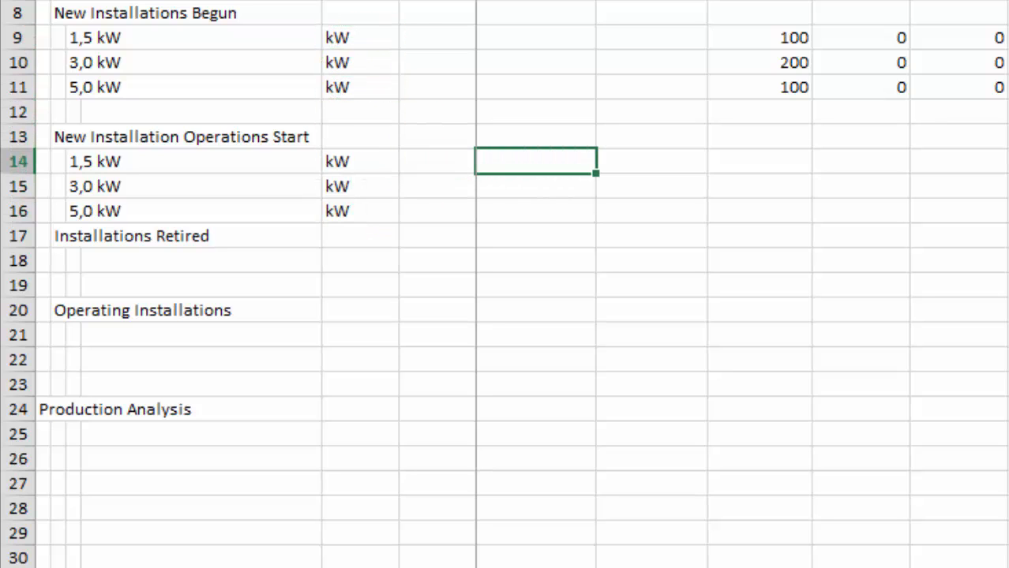
left_click(475, 13)
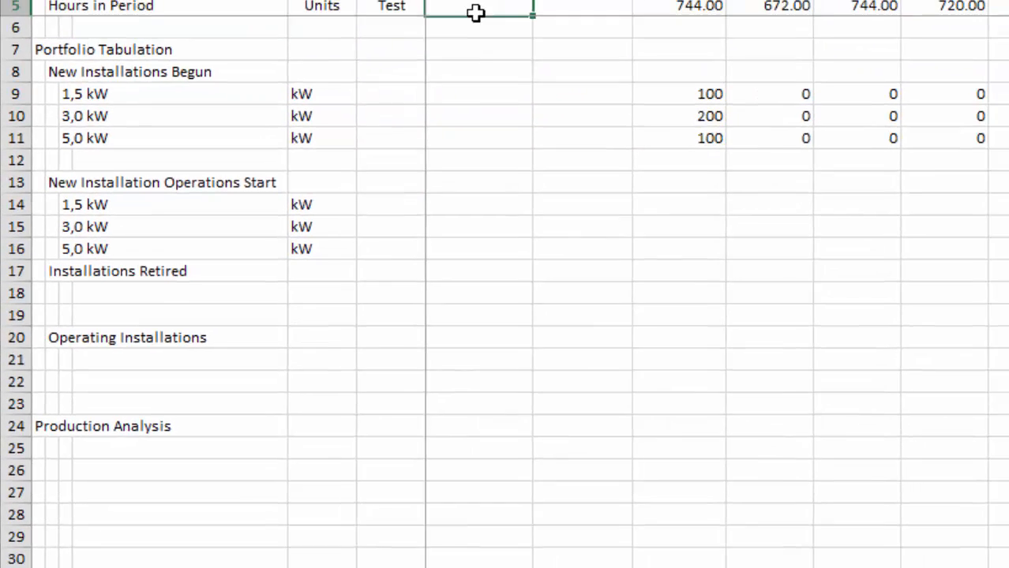
type("Assumption")
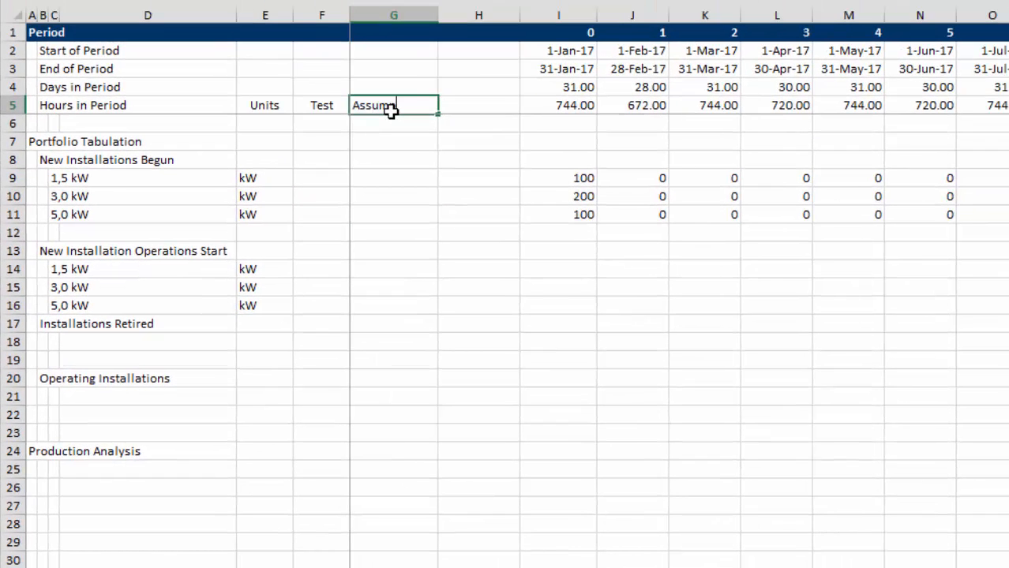
key("Return")
Link G14 to the 1.5 kW construction period with the formula =Assumptions!H12.
key("Down")
key("Down")
key("Down")
key("Down")
key("Down")
key("Down")
key("Down")
key("Down")
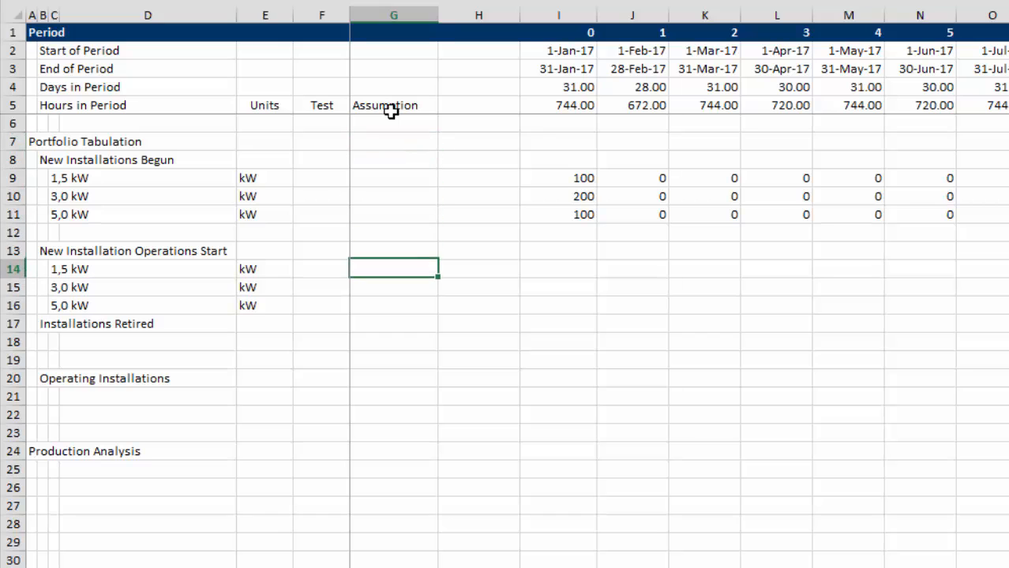
type("=")
key("ctrl+Page_Up")
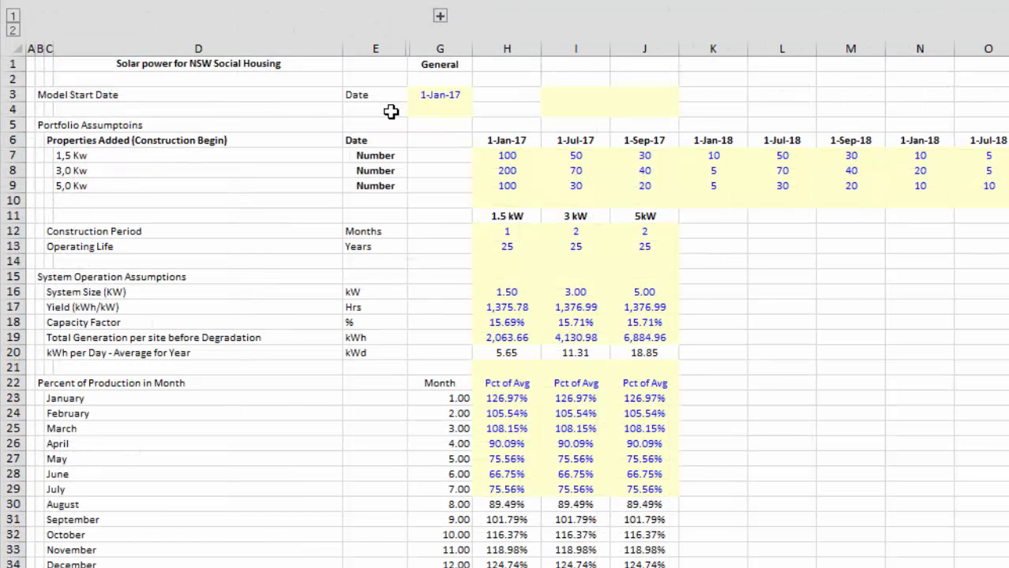
left_click(501, 231)
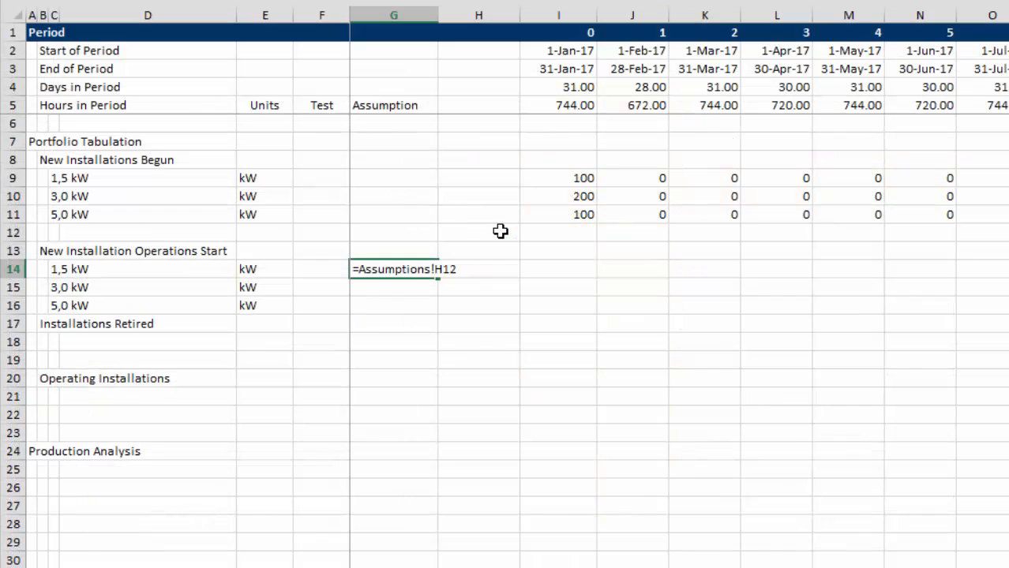
key("Return")
key("Up")
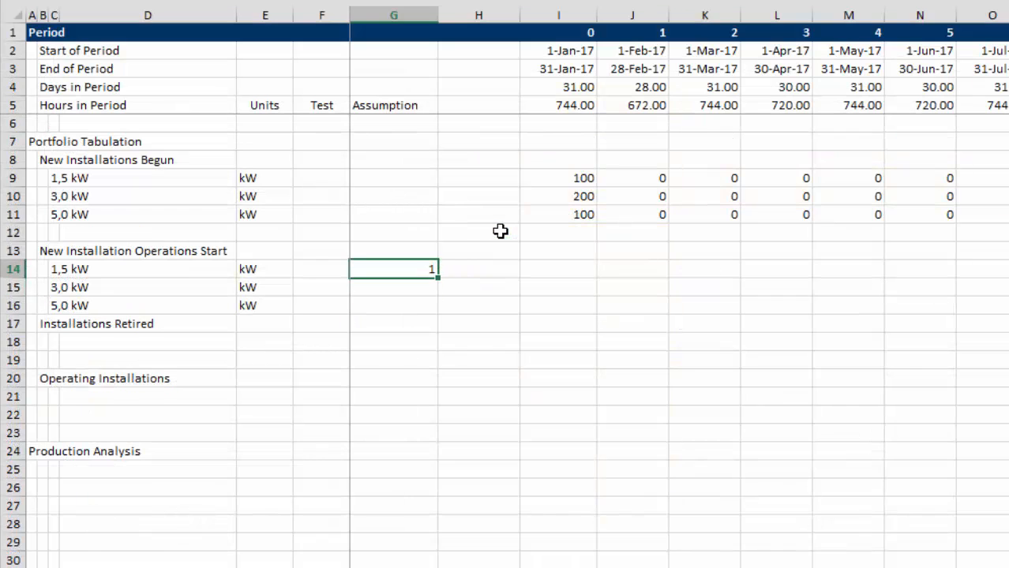
Fill G14:G16 with a TRANSPOSE array formula of the three construction periods in H12:J12 of the Assumptions sheet.
key("shift+Down")
key("shift+Down")
type("=t")
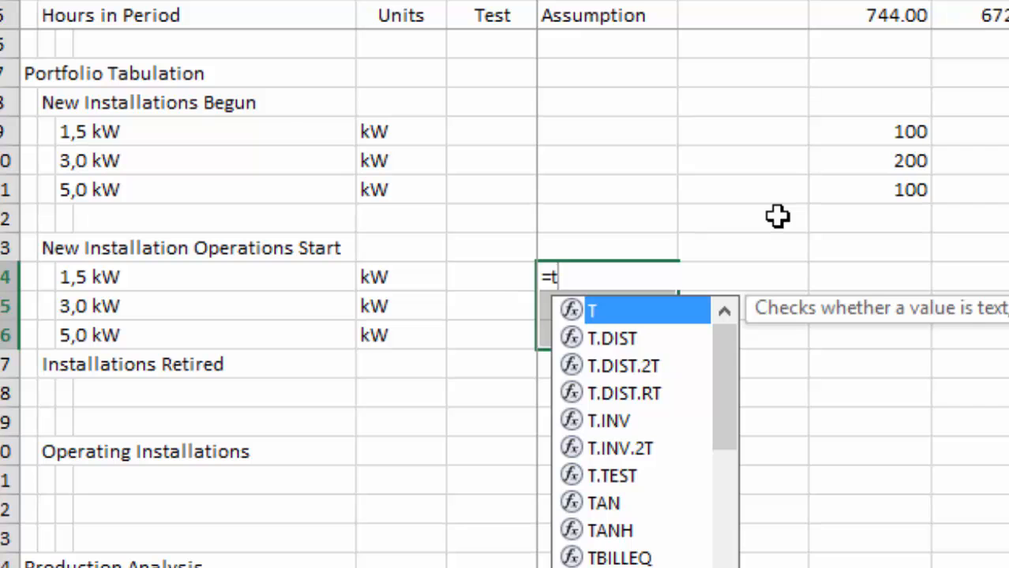
type("r")
key("Tab")
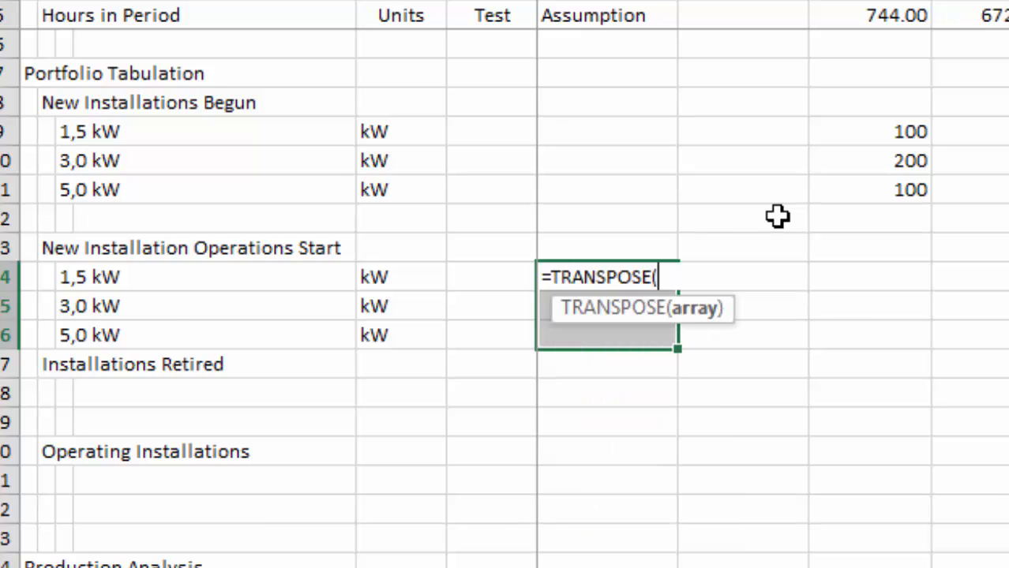
key("ctrl+Page_Up")
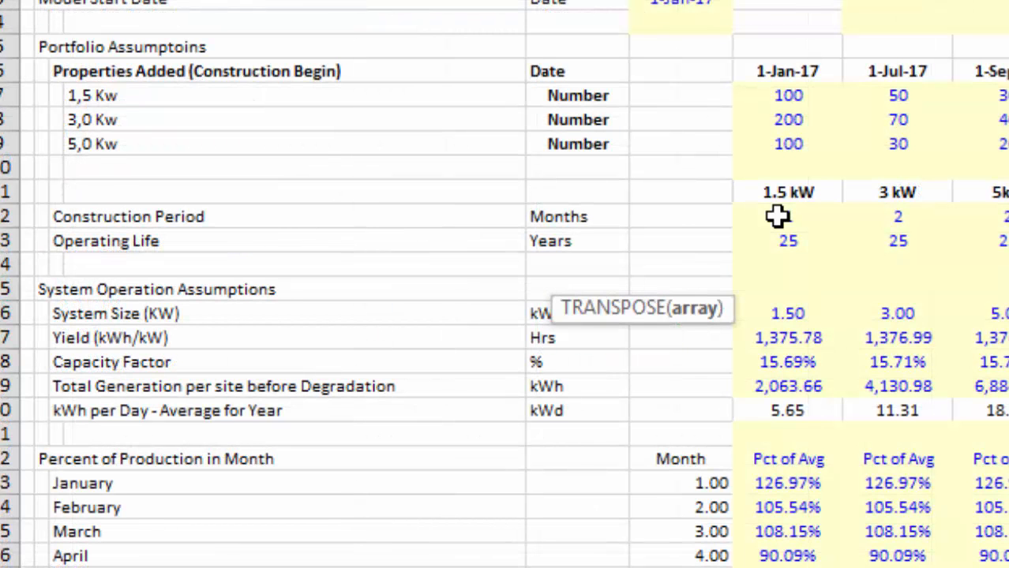
key("ctrl+Down")
key("ctrl+Down")
key("Right")
key("ctrl+Right")
key("Left")
key("Left")
key("Left")
key("Up")
key("shift+Right")
key("shift+Right")
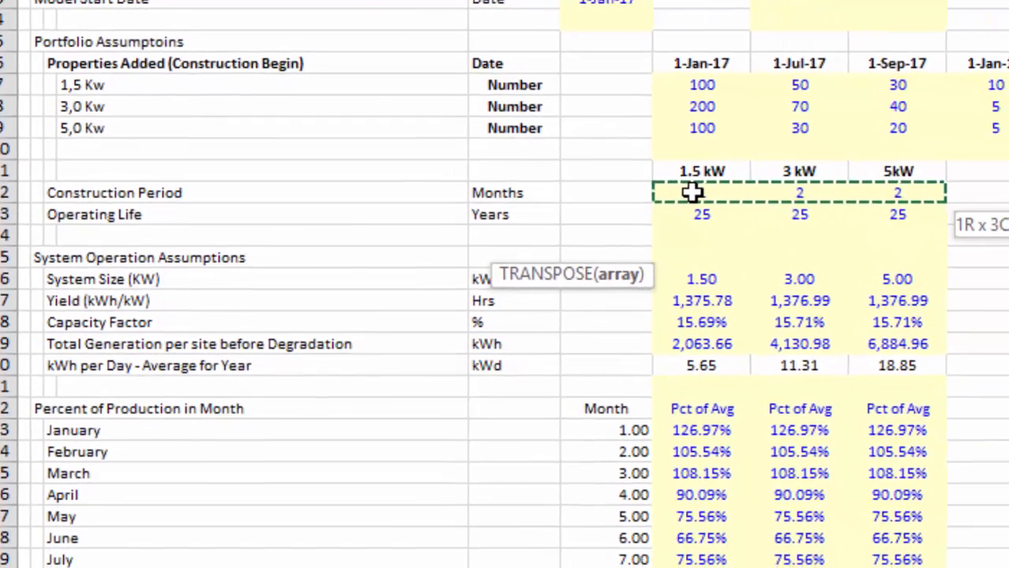
key("ctrl+shift+Return")
Enter the formula =OFFSET(I9,0,$G$14) in I14 for the 1,5 kW operations start.
key("Right")
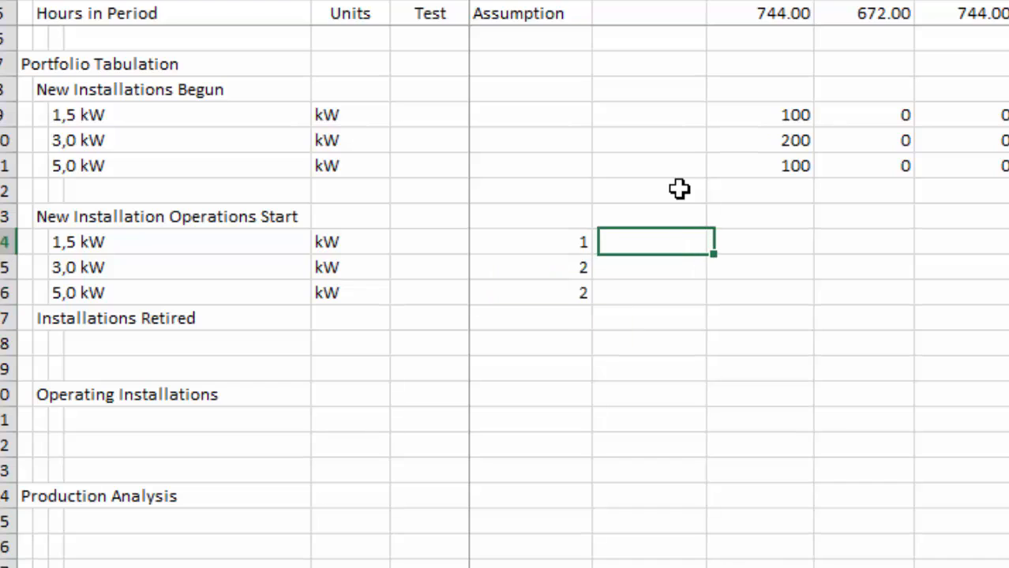
key("Right")
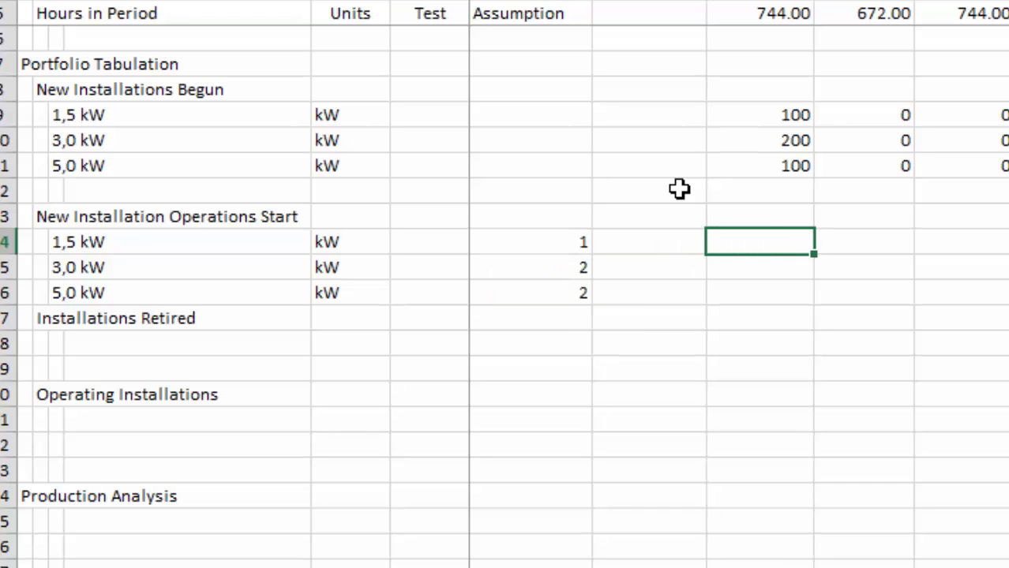
type("=of")
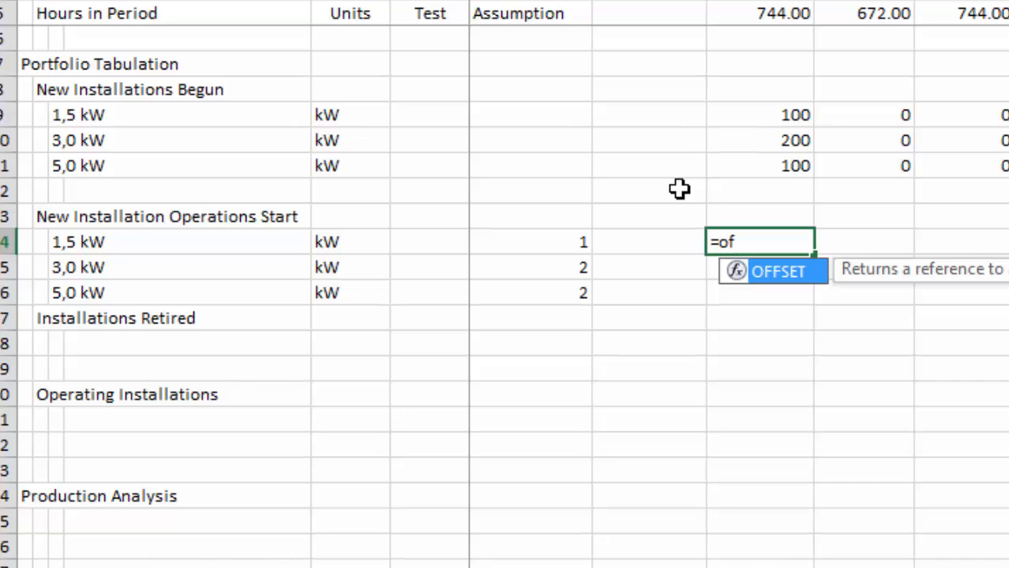
key("Tab")
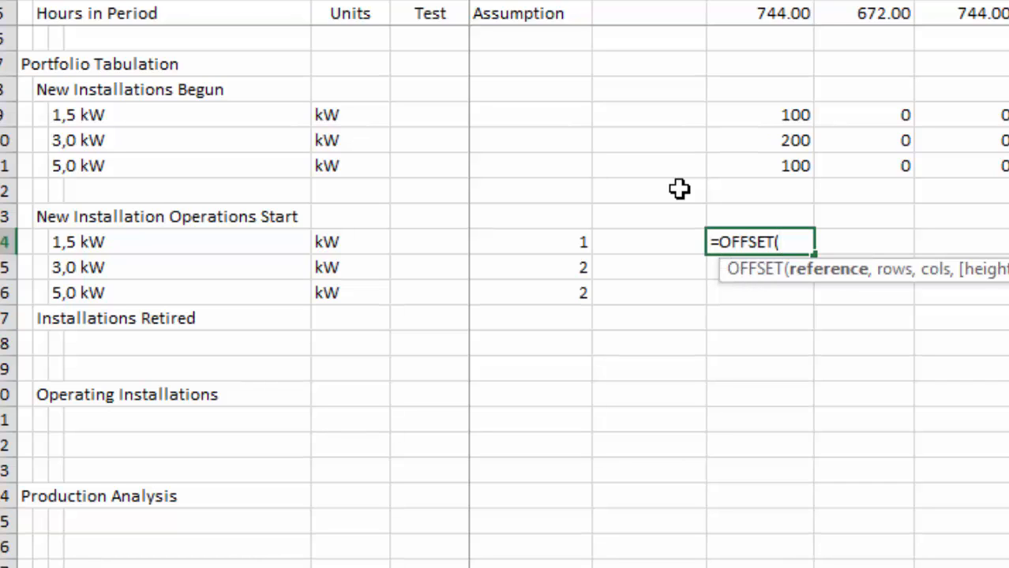
key("Up")
key("Up")
key("Up")
key("Up")
key("Up")
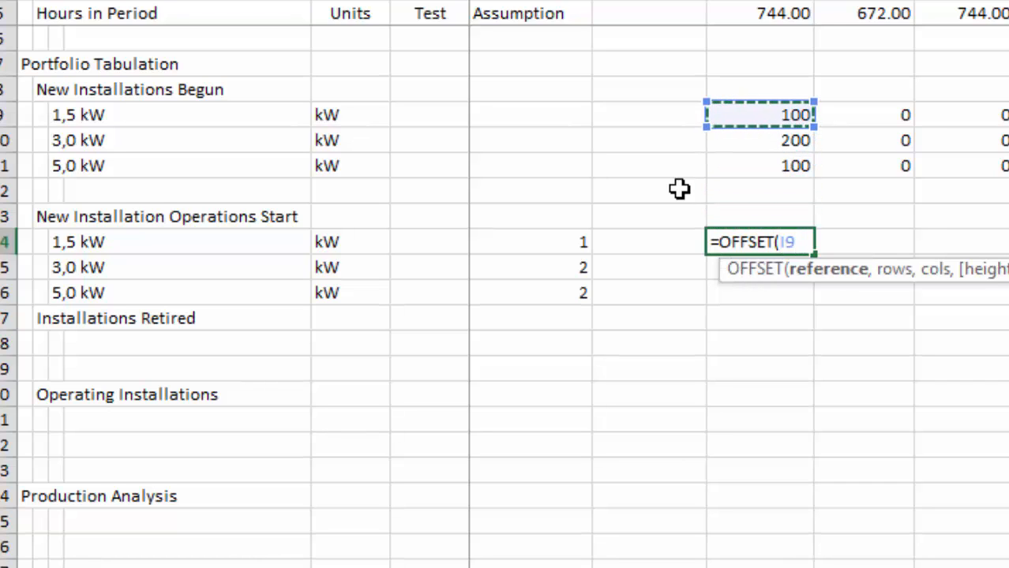
type(",")
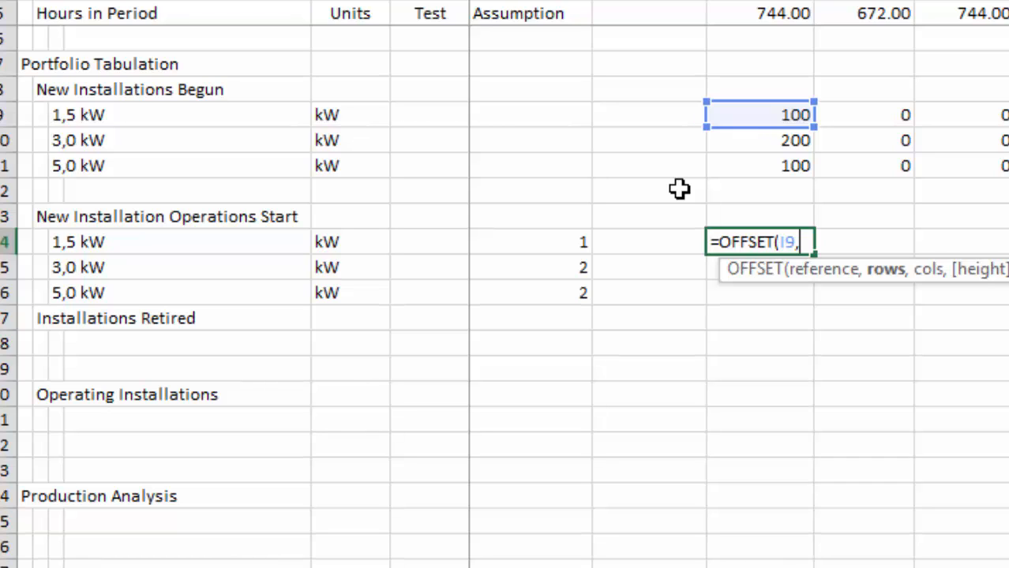
type("0,")
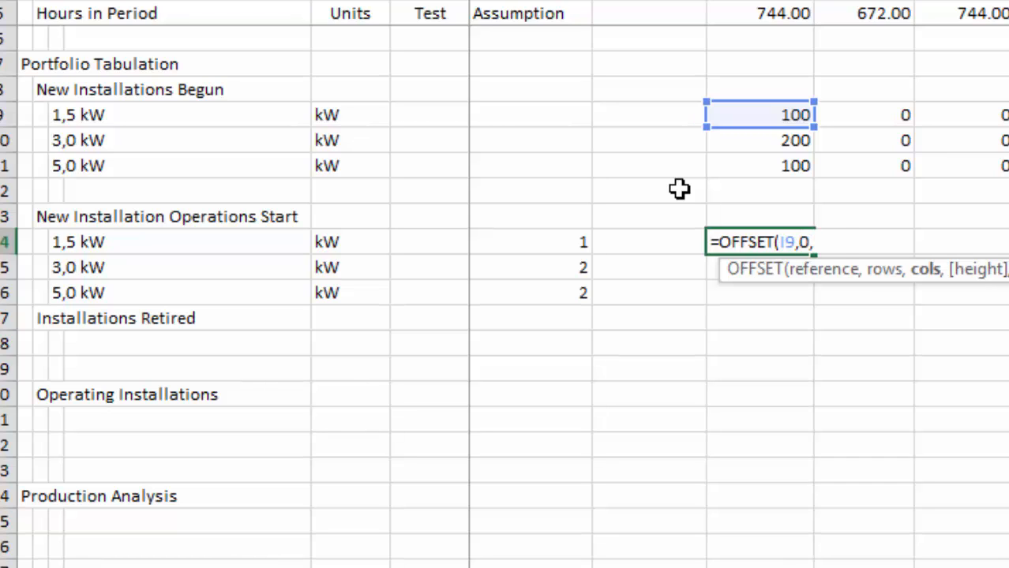
key("Left")
key("Left")
key("F4")
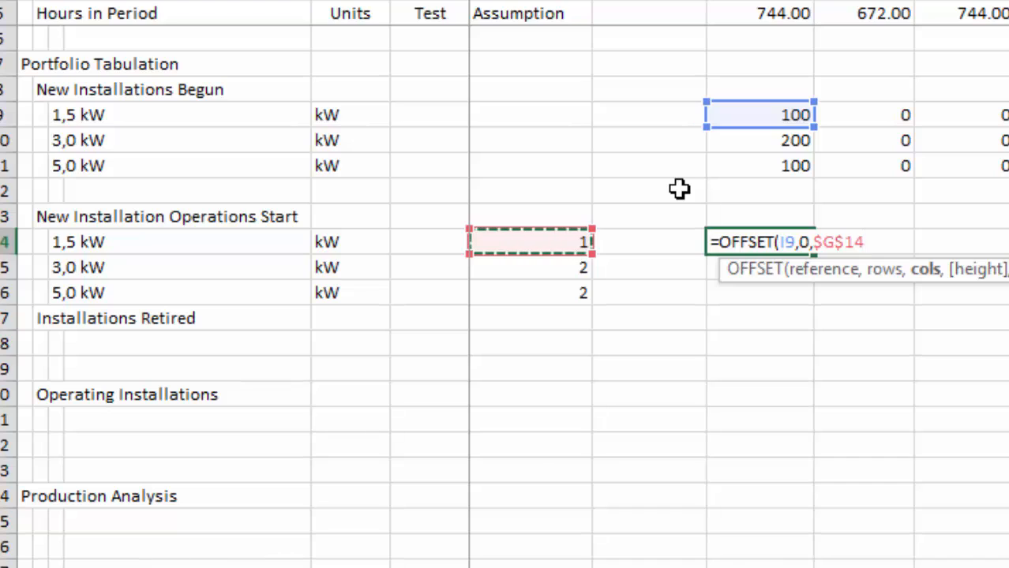
key("Return")
Copy the I14 OFFSET formula down through rows 15 and 16 and across the periods.
key("Up")
key("shift+Down")
key("shift+Down")
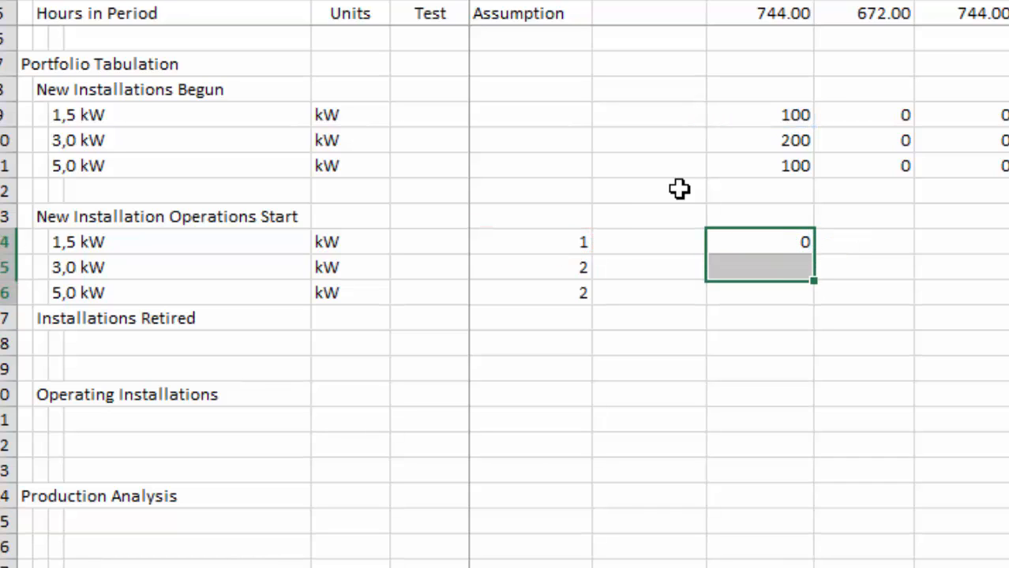
key("ctrl+d")
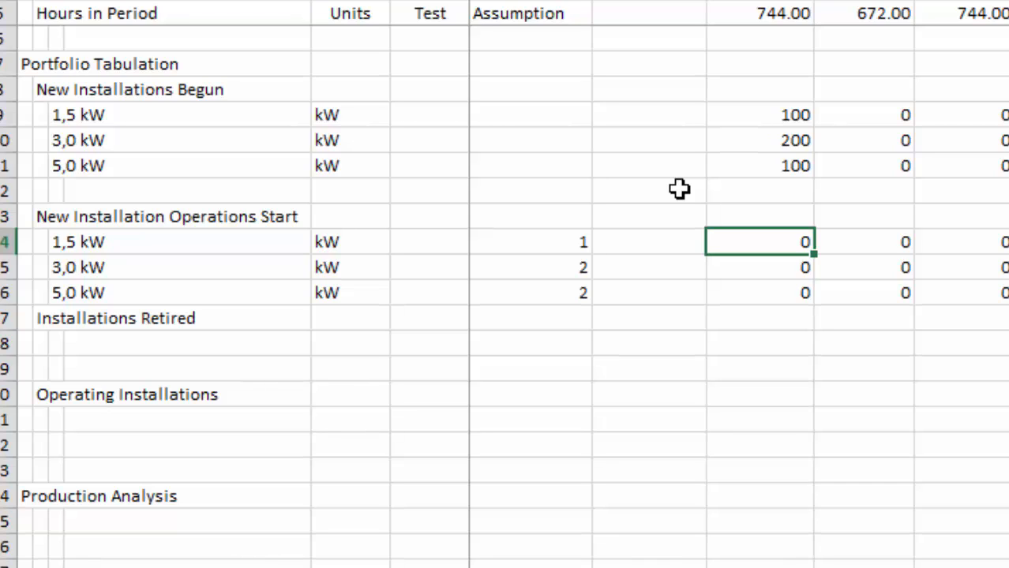
Examine the cell references in the OFFSET formulas in I14 and I15.
key("Left")
key("Right")
key("F2")
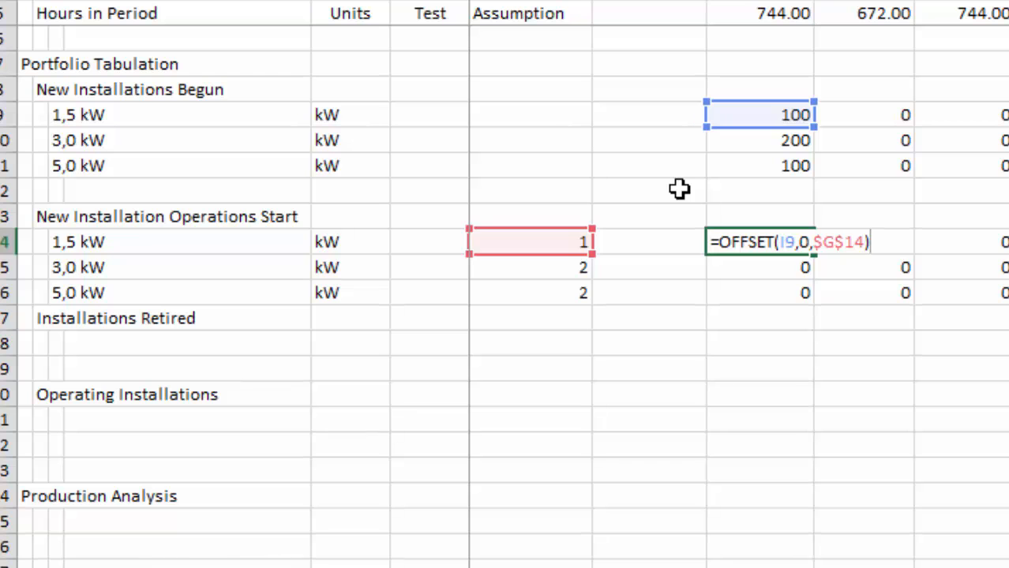
key("Escape")
key("Down")
key("F2")
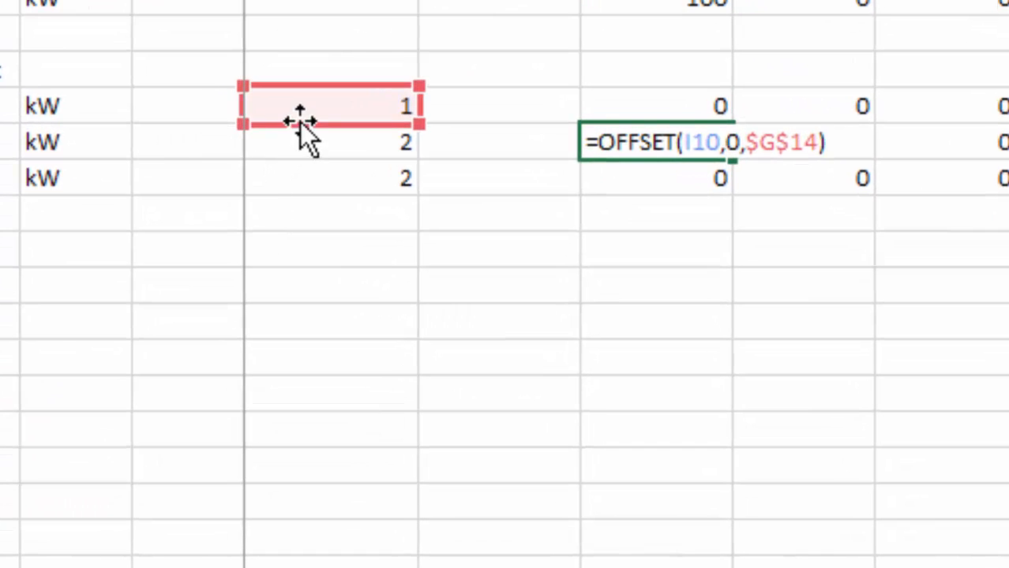
key("Escape")
key("Up")
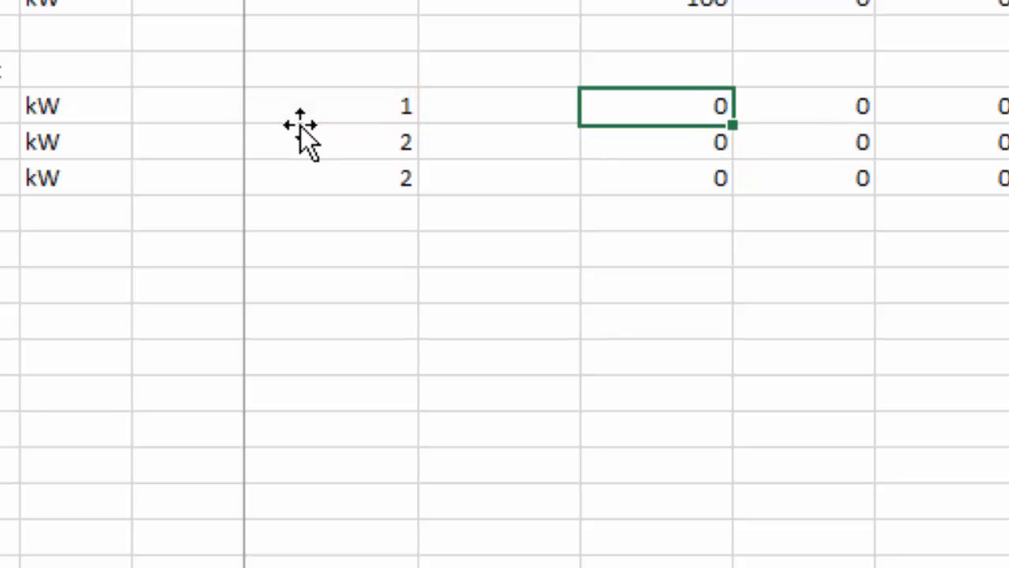
Change the column-offset reference in I14 to $G14 and copy the corrected formula down through rows 15 and 16.
key("F2")
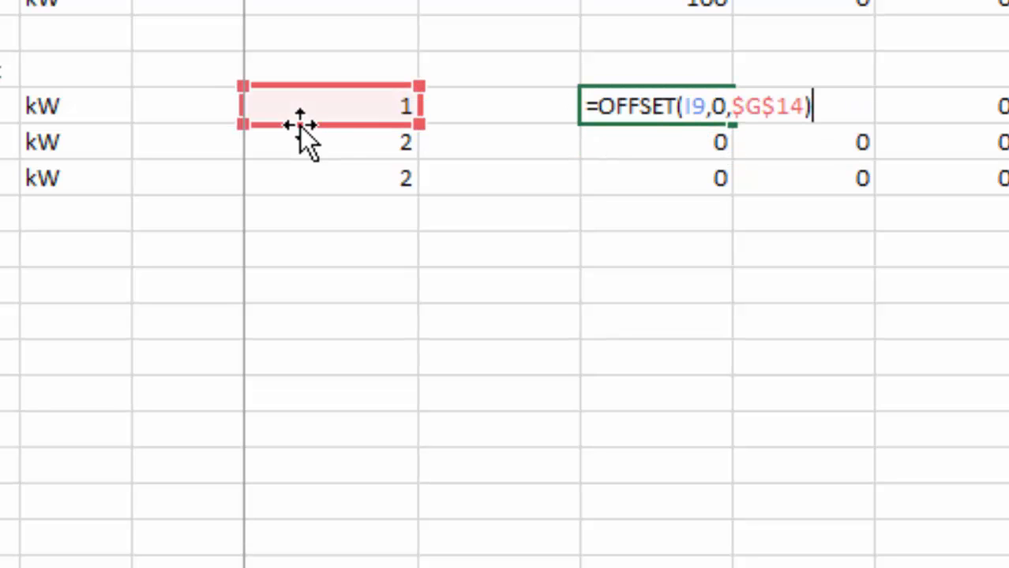
left_click(769, 125)
key("F4")
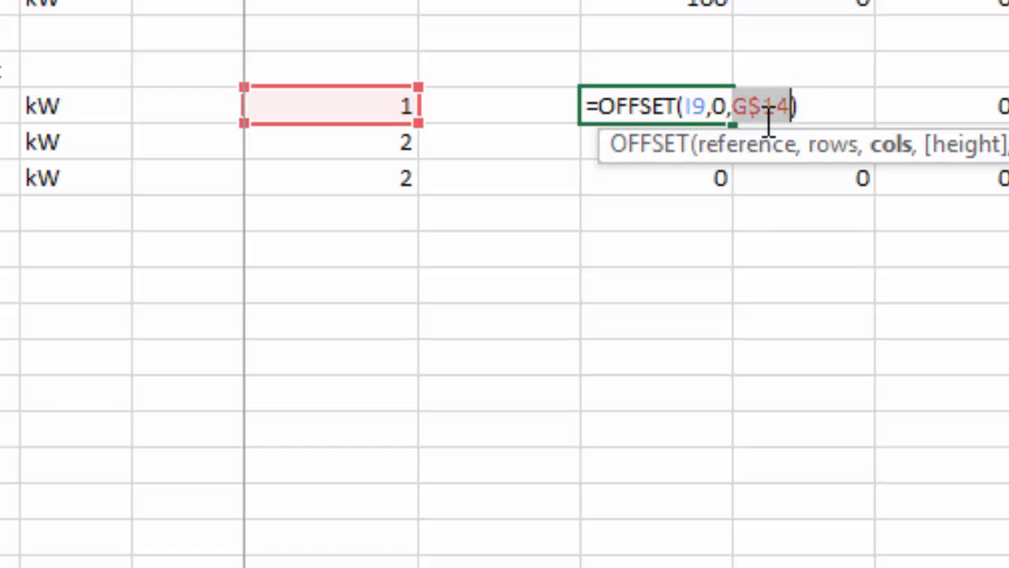
key("Return")
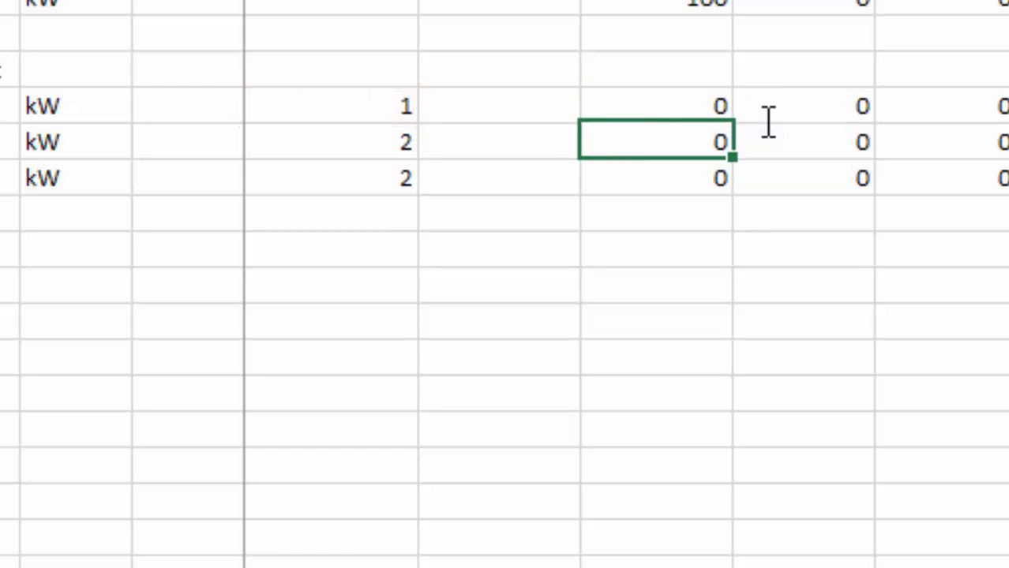
key("Up")
key("shift+Down")
key("shift+Down")
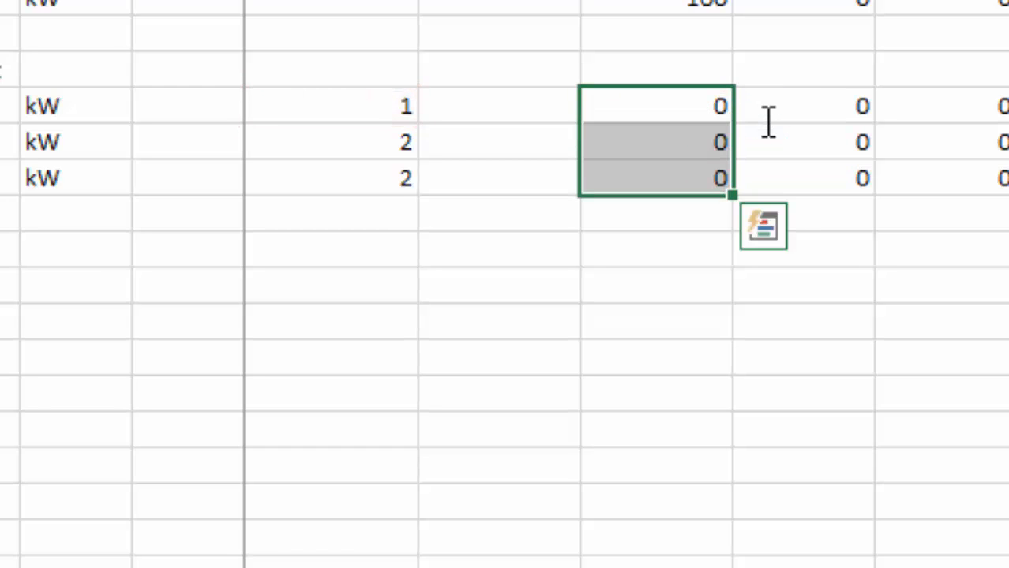
key("shift+Up")
key("shift+Up")
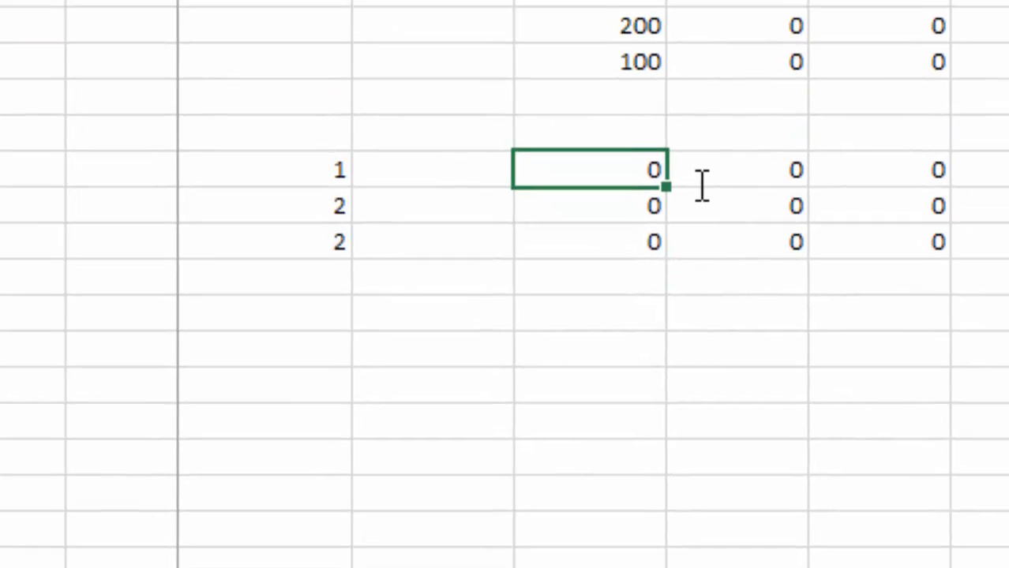
key("Down")
key("F2")
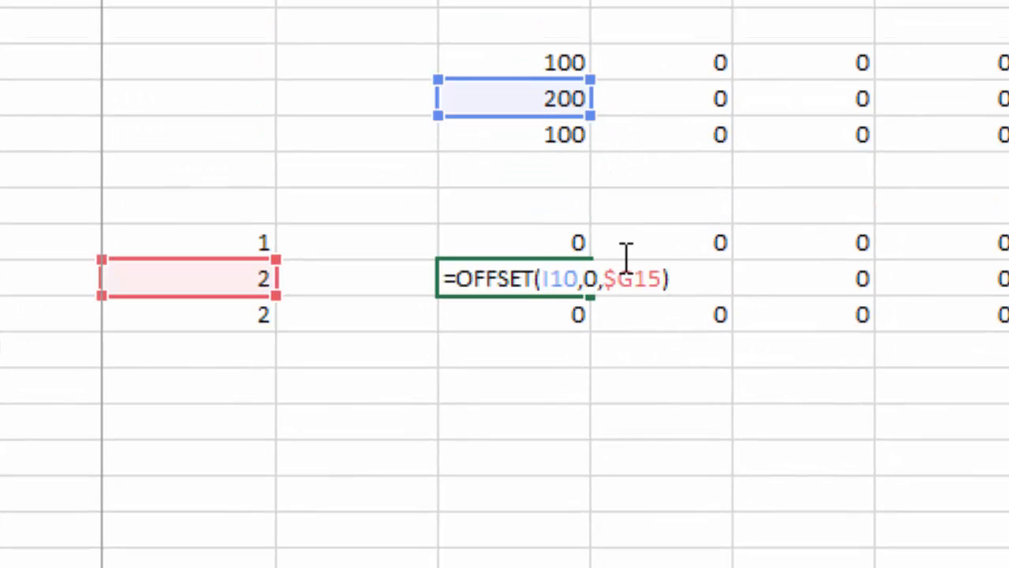
key("ctrl+Return")
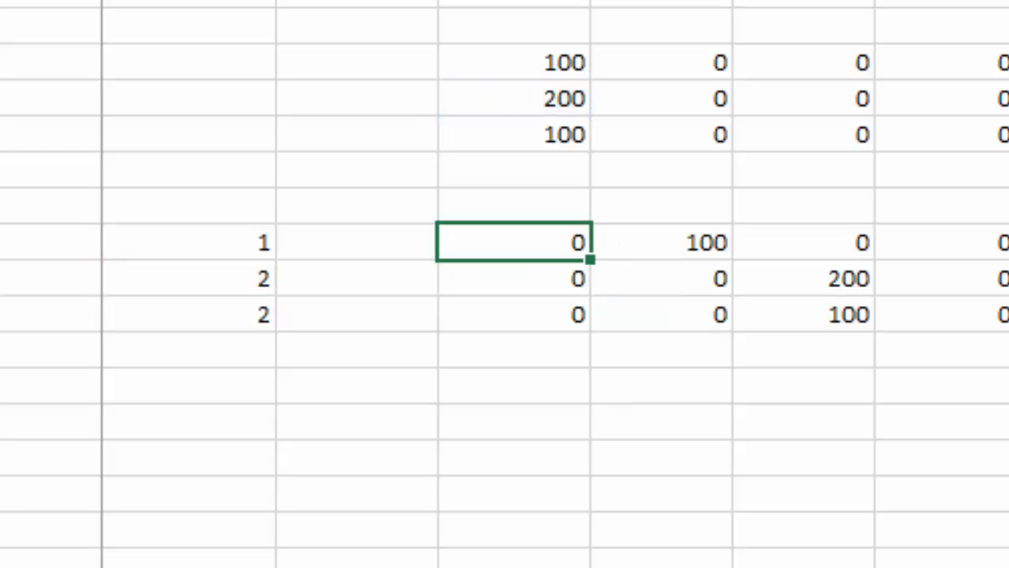
Negate the column offset in I14 to make =OFFSET(I9,0,-$G14) and copy it through row 16 and across the periods.
key("Left")
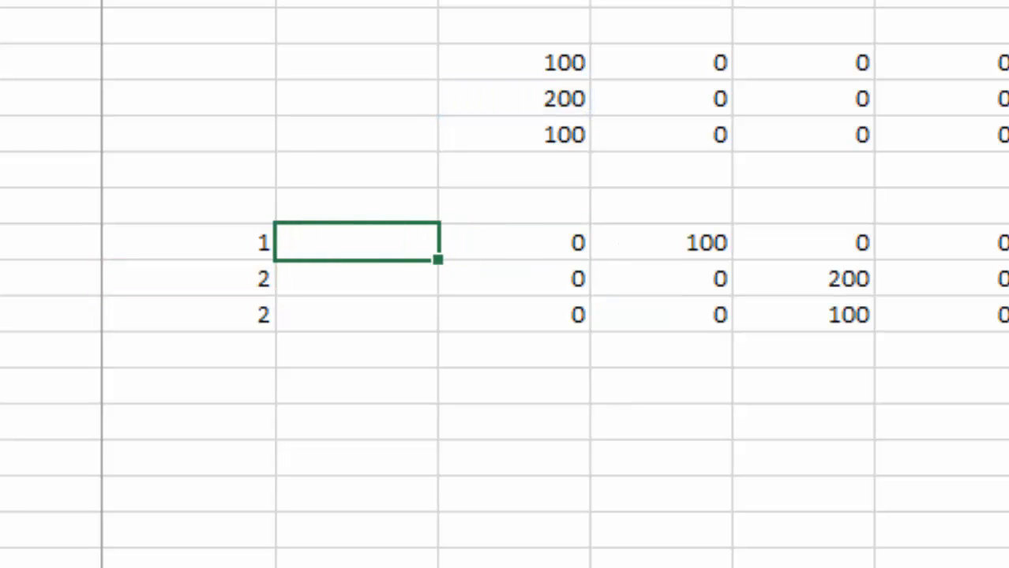
key("Right")
key("F2")
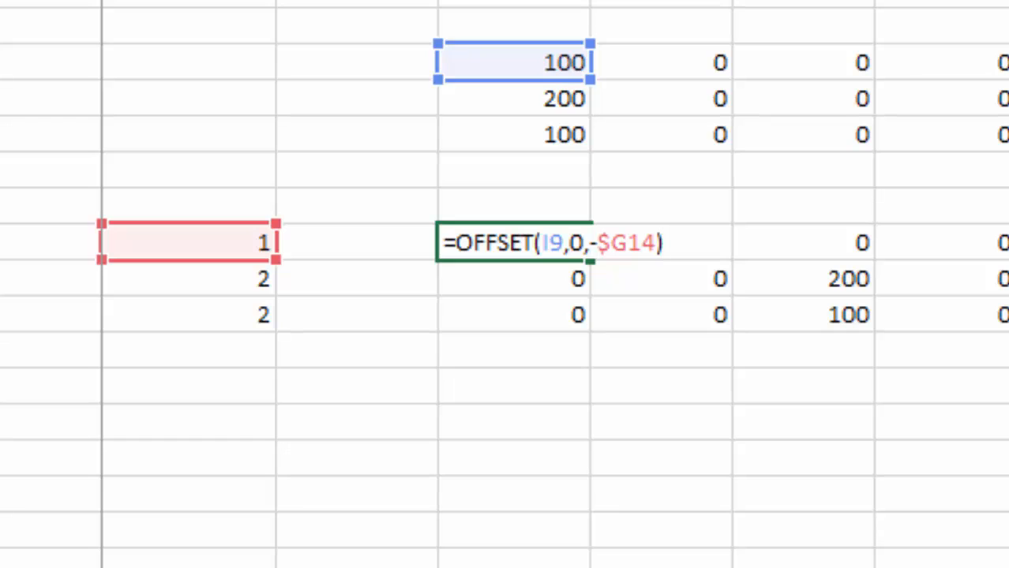
Review the OFFSET formula in I14 and the resulting operation starts in the neighbouring periods.
key("Return")
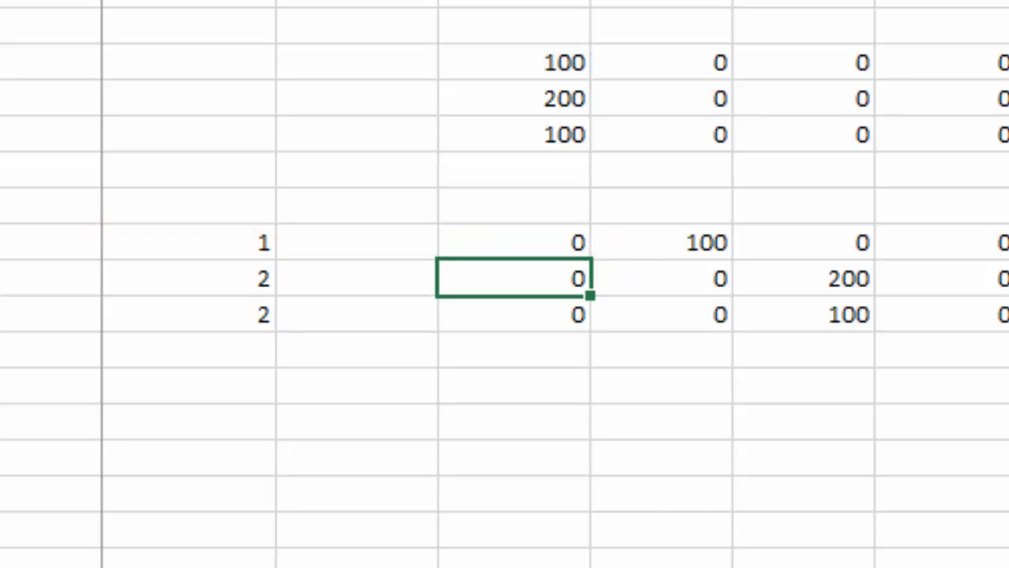
key("Up")
key("F2")
key("Escape")
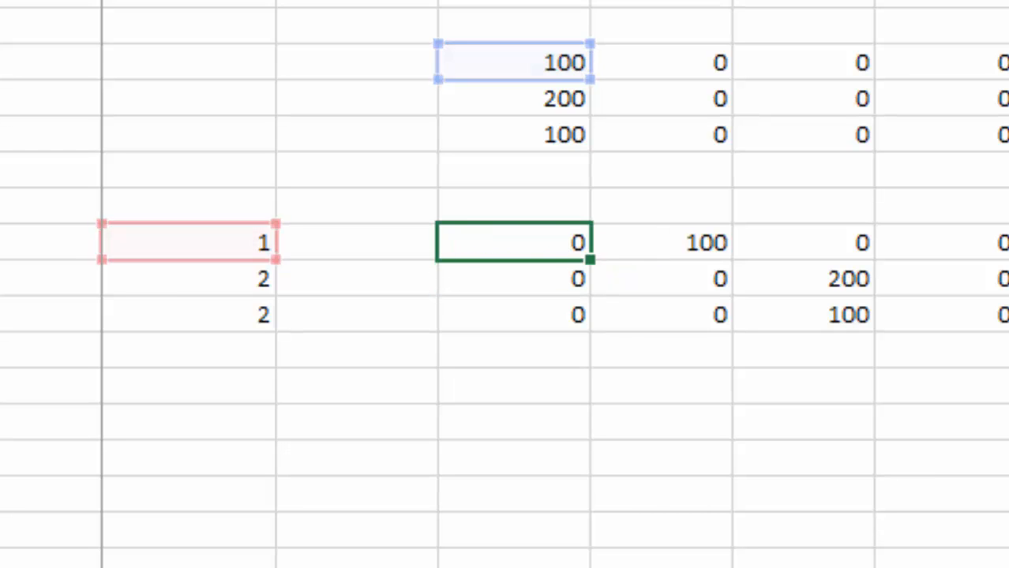
key("Right")
key("Right")
key("Right")
key("Right")
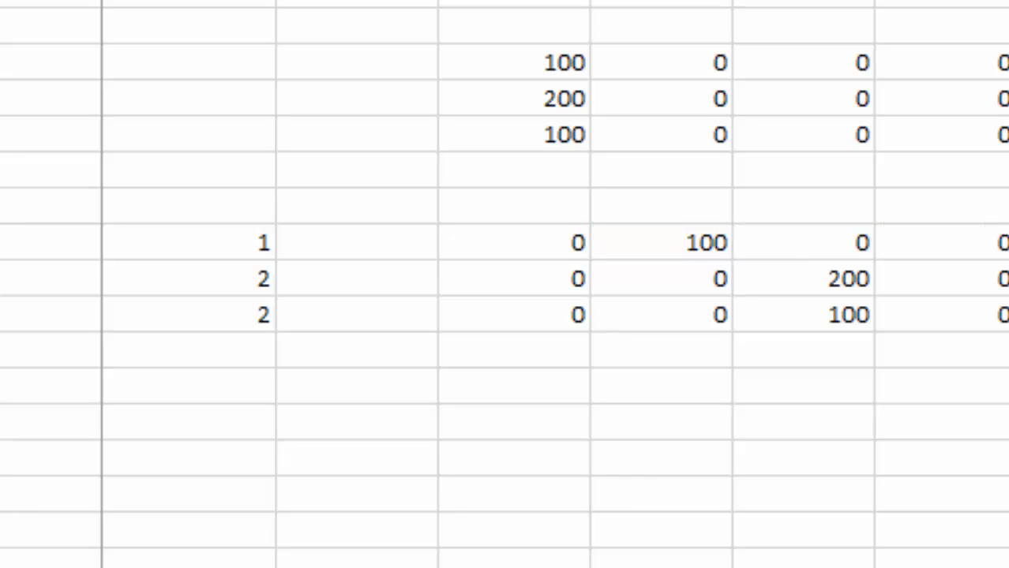
Insert a blank row above the Installations Retired heading and another blank row directly below it.
key("Left")
key("Left")
key("Left")
key("Left")
key("Left")
key("Left")
key("Left")
key("shift+space")
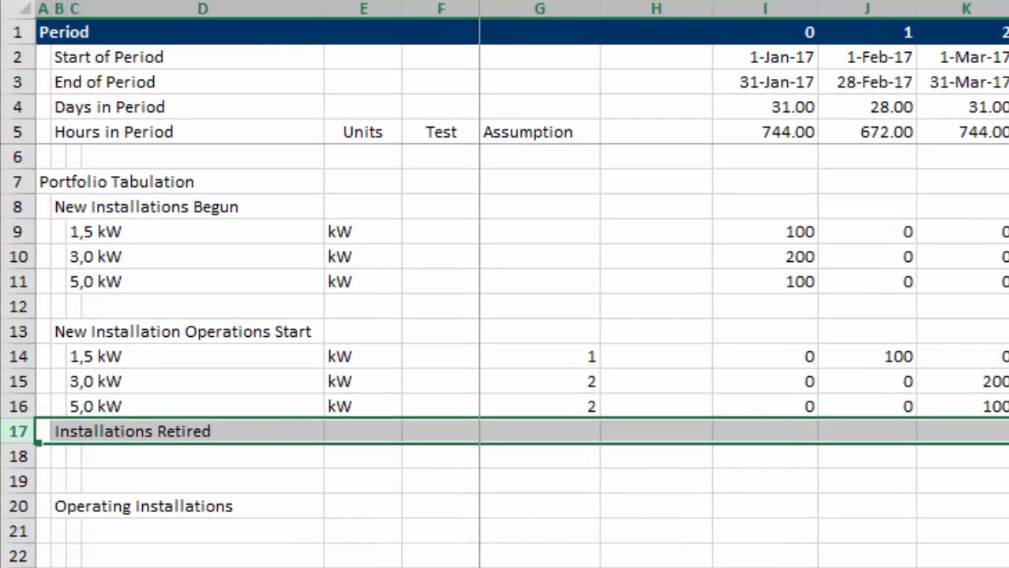
key("ctrl+plus")
key("Down")
key("Down")
key("Right")
key("Right")
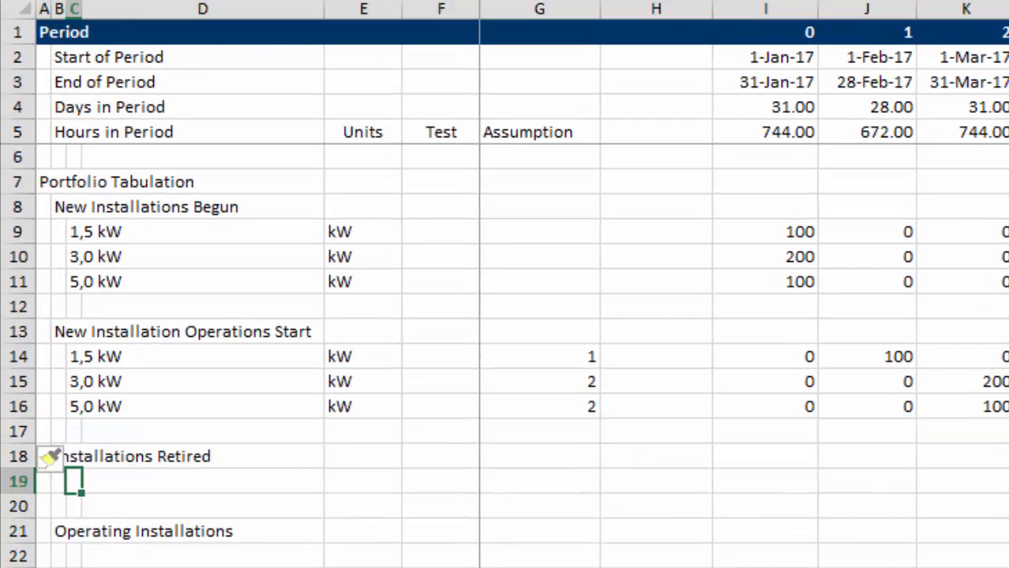
key("shift+space")
key("ctrl+plus")
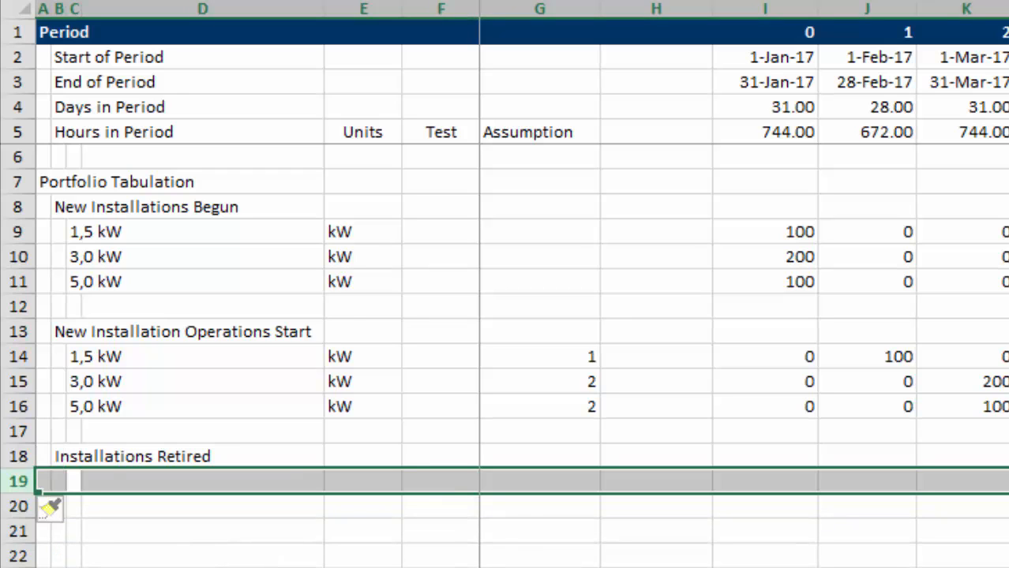
Copy the three kW unit labels from E14:E16 to E19:E21 under Installations Retired.
key("Right")
key("Right")
key("Up")
key("Up")
key("Up")
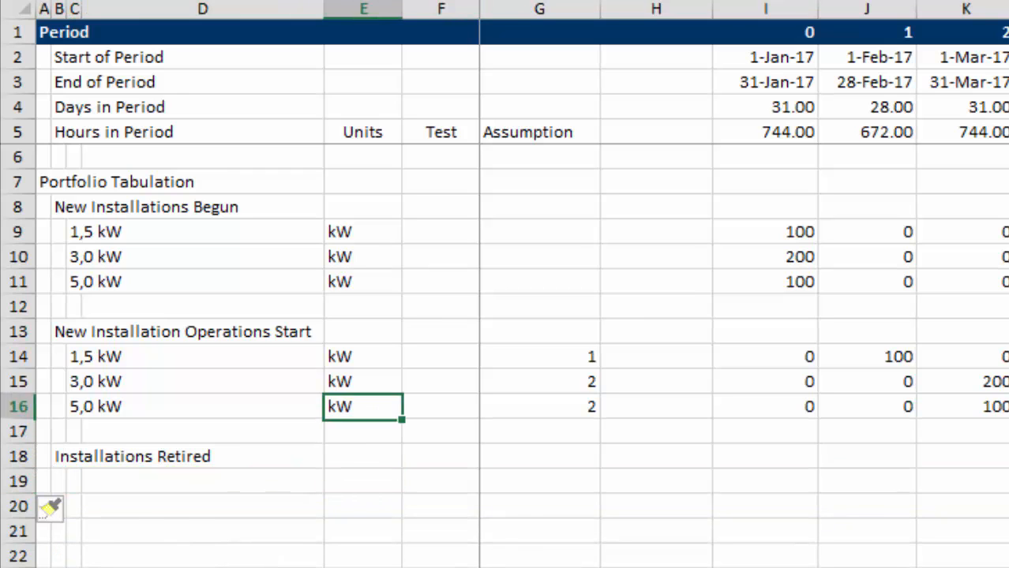
key("Up")
key("Up")
key("shift+Down")
key("shift+Down")
key("ctrl+c")
key("Down")
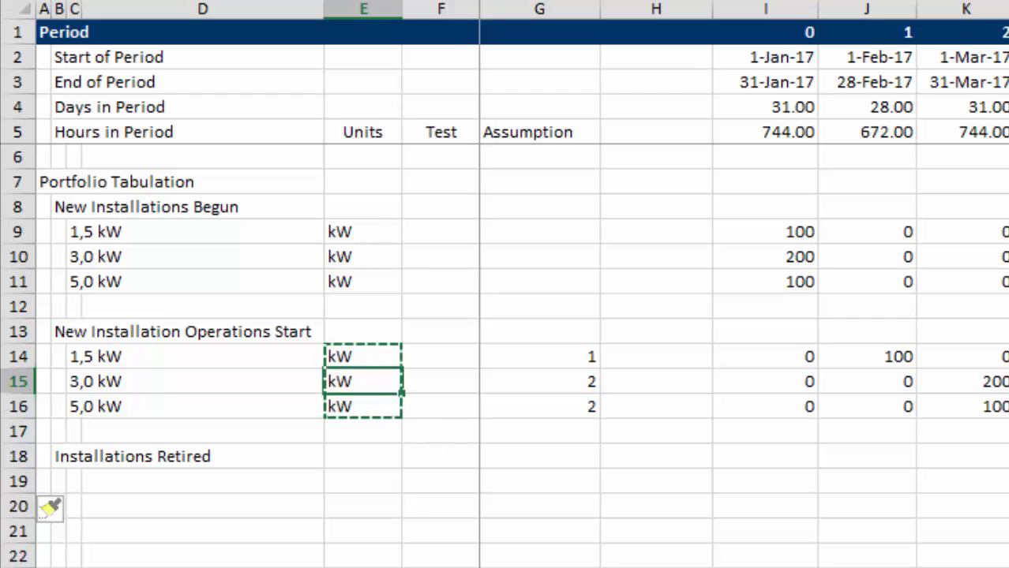
key("Down")
key("Down")
key("Down")
key("Down")
key("ctrl+v")
key("Escape")
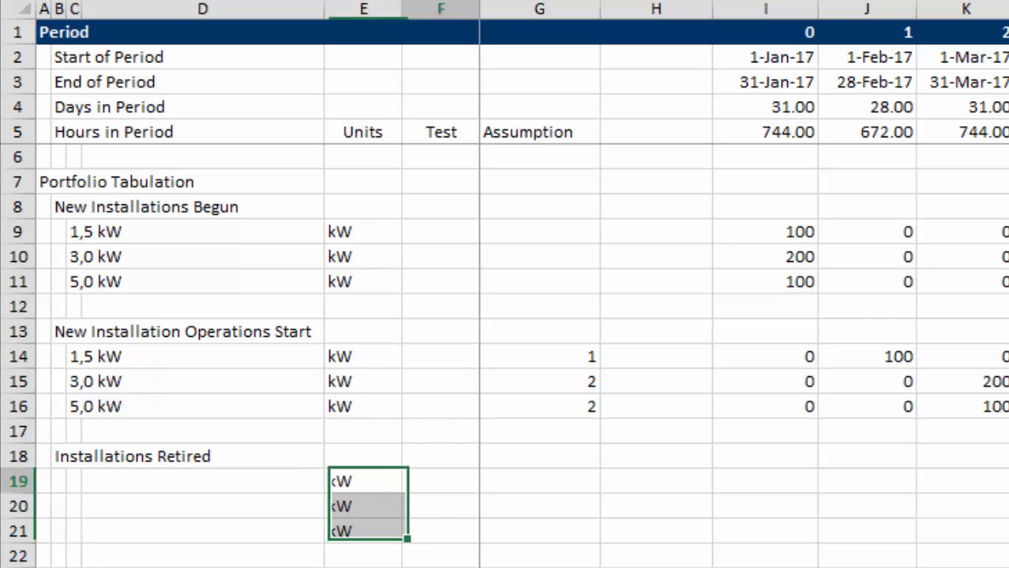
Fill G19:G21 with an array formula transposing the operating lives in H13:J13 of the Assumptions sheet.
key("Right")
key("ctrl+Page_Up")
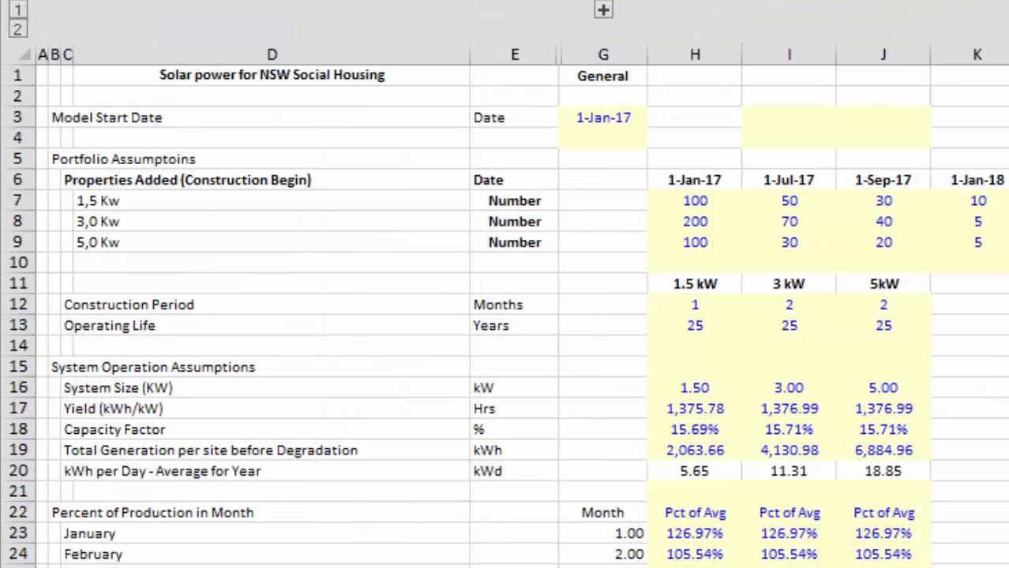
key("ctrl+Page_Down")
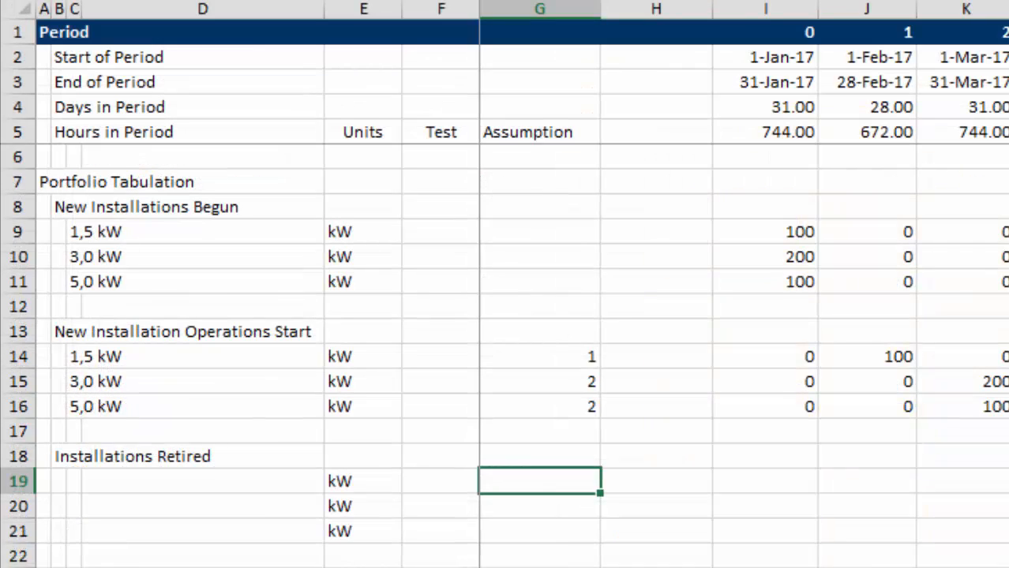
key("shift+Down")
key("shift+Down")
type("=")
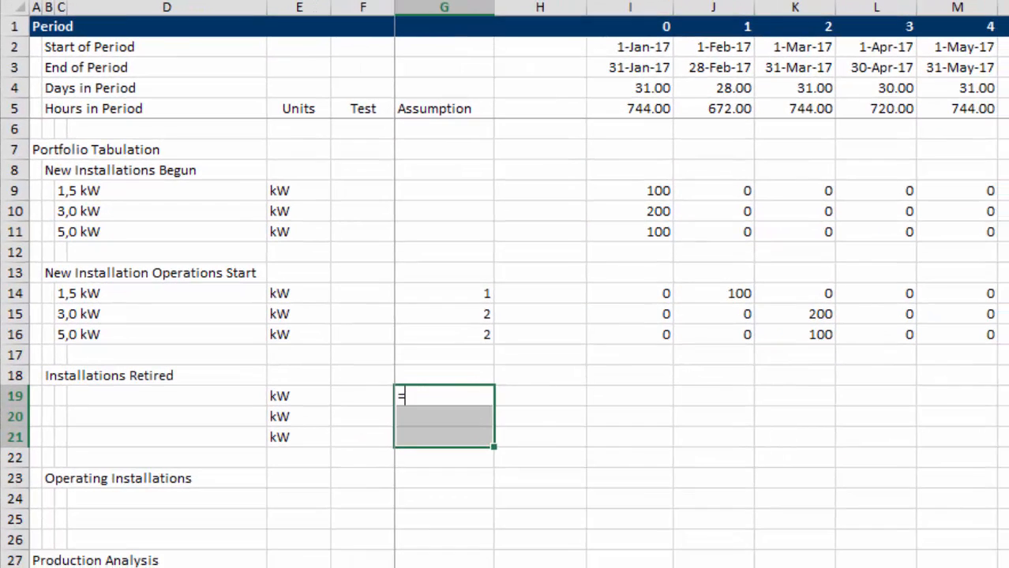
type("tr")
key("Tab")
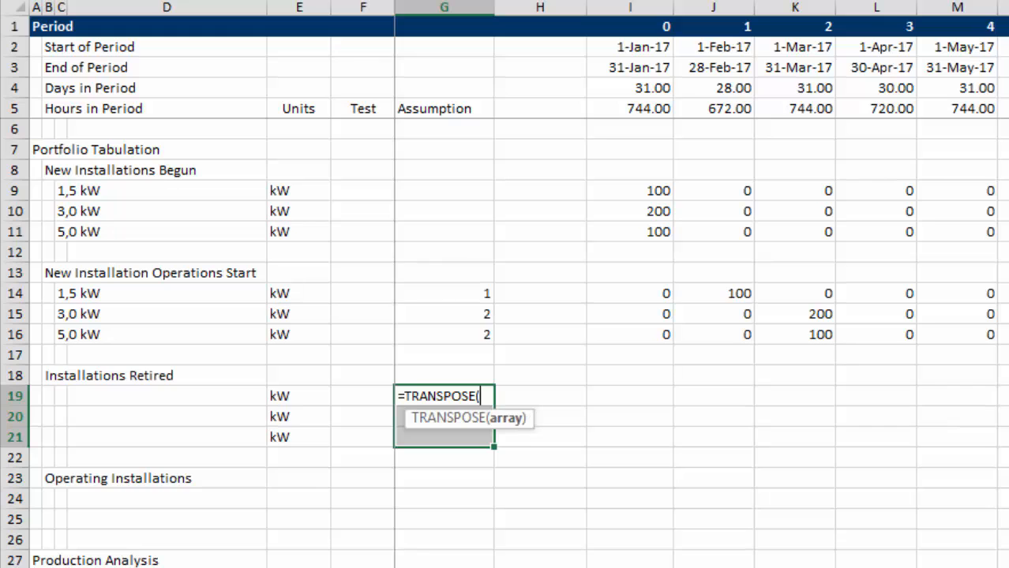
key("ctrl+Page_Up")
key("Down")
key("Down")
key("Down")
key("Down")
key("Down")
key("Down")
key("Down")
key("Down")
key("Down")
key("Down")
key("Down")
key("Down")
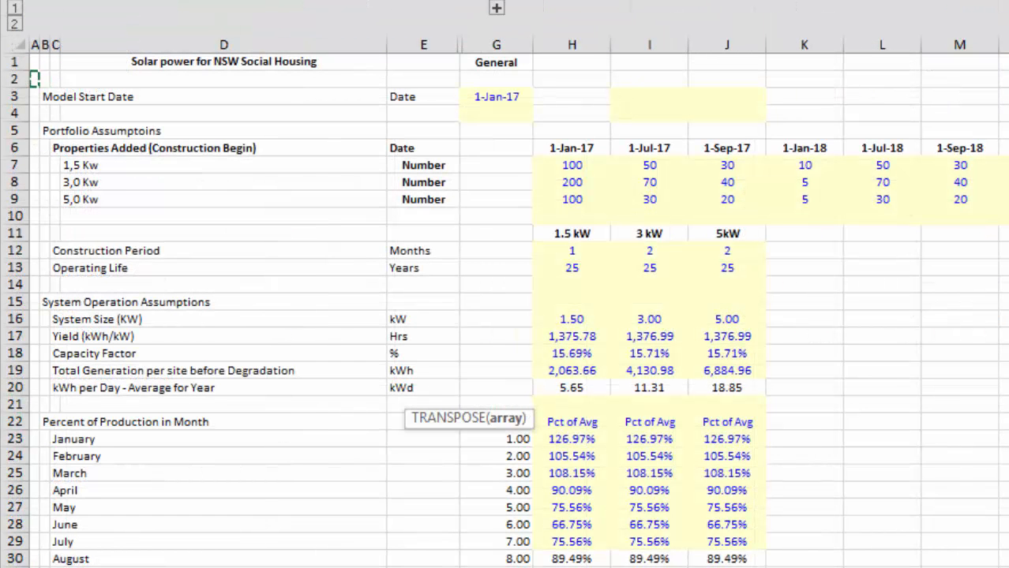
key("Right")
key("Right")
key("Right")
key("Right")
key("Right")
key("Right")
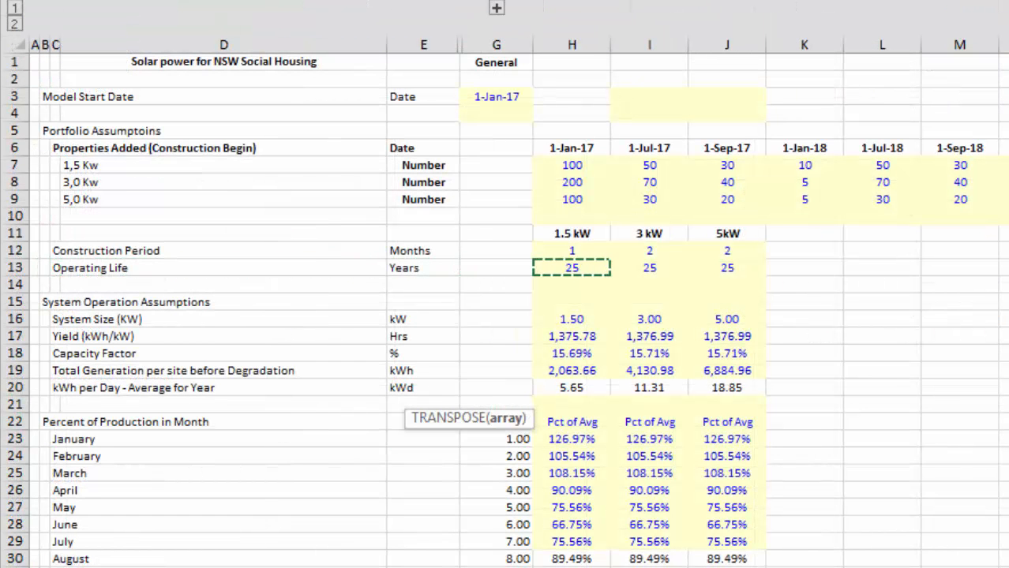
key("shift+Right")
key("shift+Right")
key("ctrl+shift+Return")
key("Up")
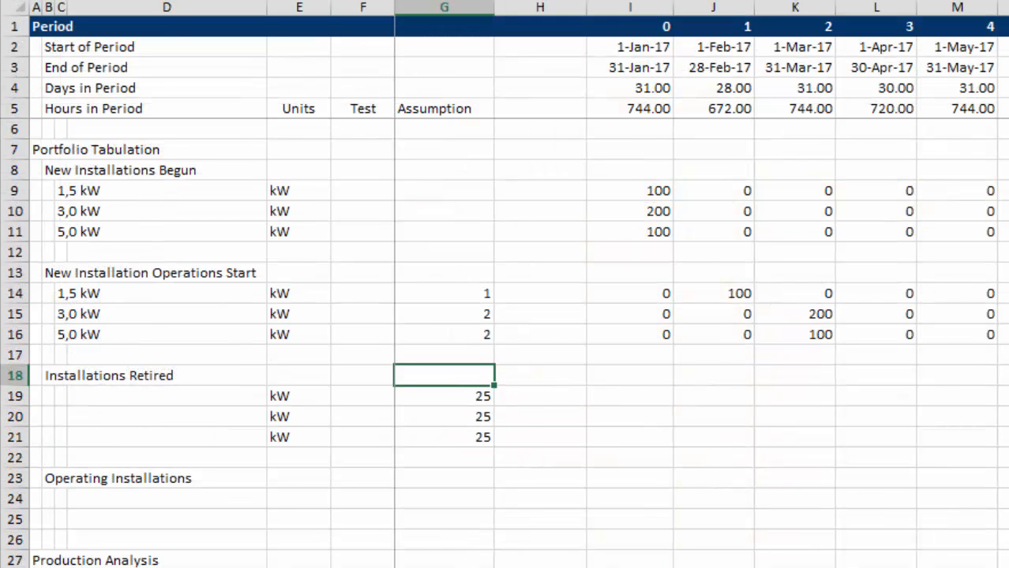
Set the operating life in the Assumptions sheet to 22 years for 1.5 kW and 24 years for 3 kW.
key("ctrl+Page_Up")
key("Down")
key("Down")
key("Down")
key("Down")
key("Down")
key("Down")
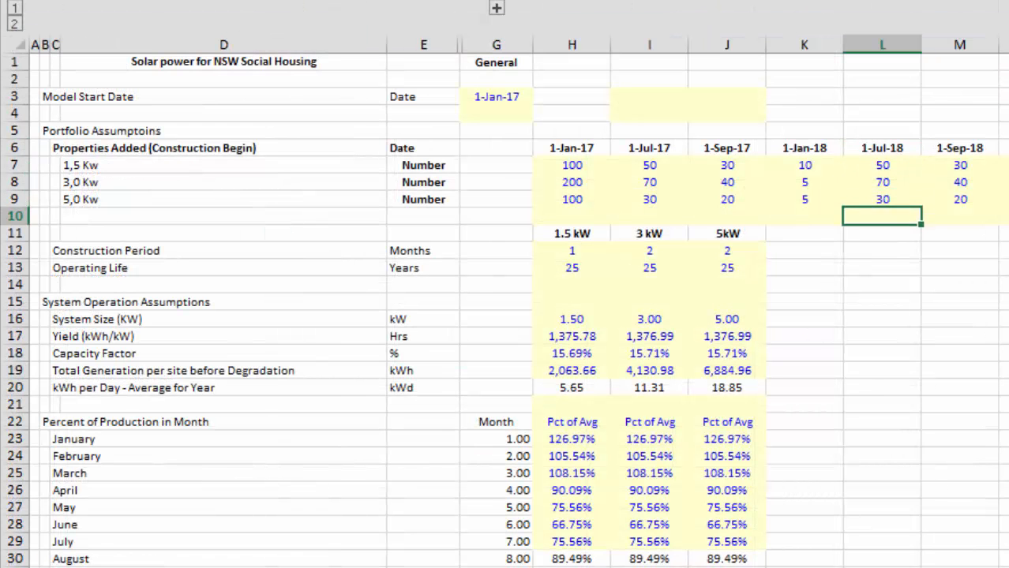
key("Left")
key("Left")
key("Left")
key("Left")
key("Down")
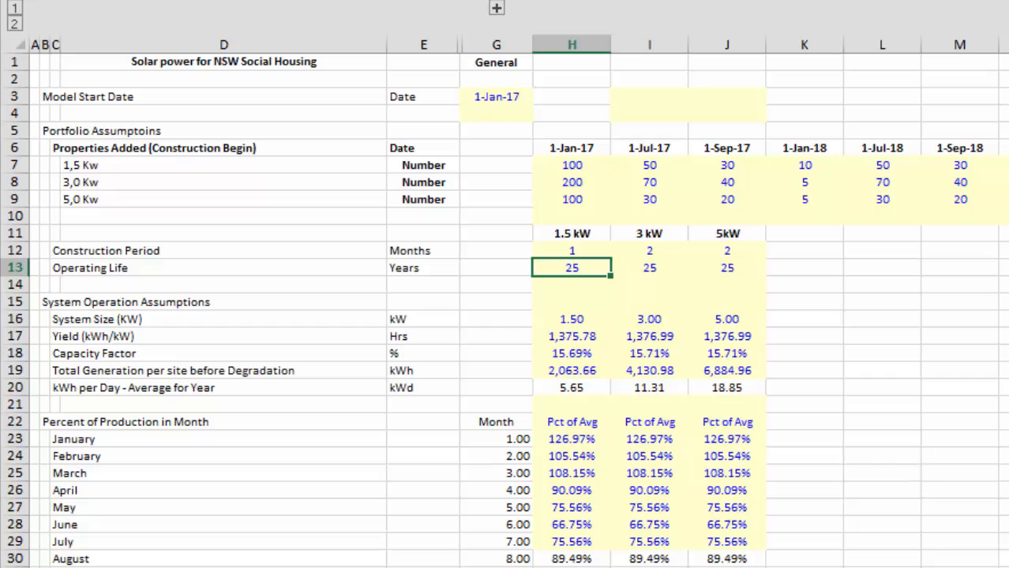
type("22")
key("Return")
key("Up")
key("Right")
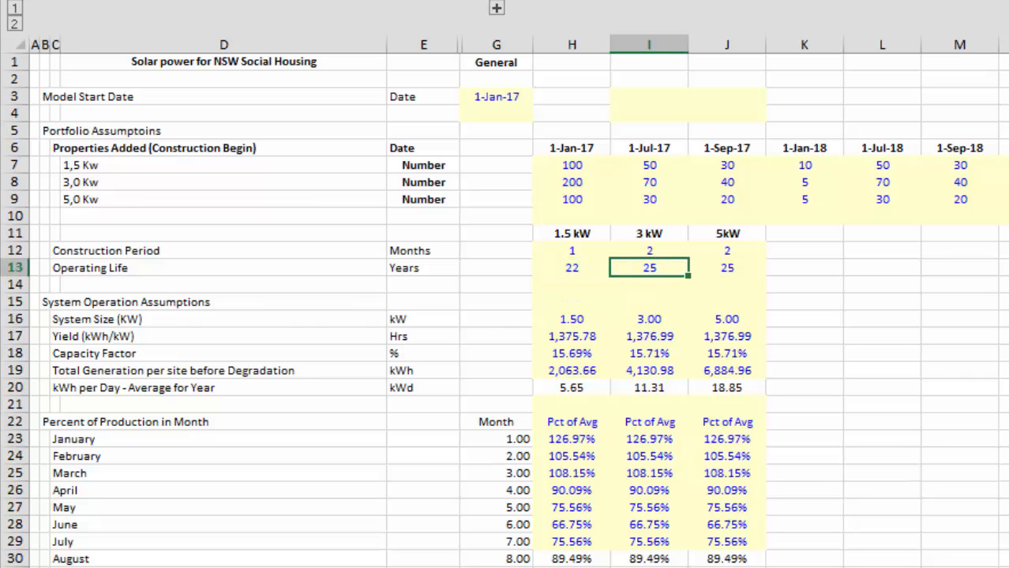
key("Return")
key("Up")
Convert the retirement lives in G19:G21 to months by changing the array formula to =TRANSPOSE(Assumptions!H13:J13)*12.
key("ctrl+Page_Down")
key("Down")
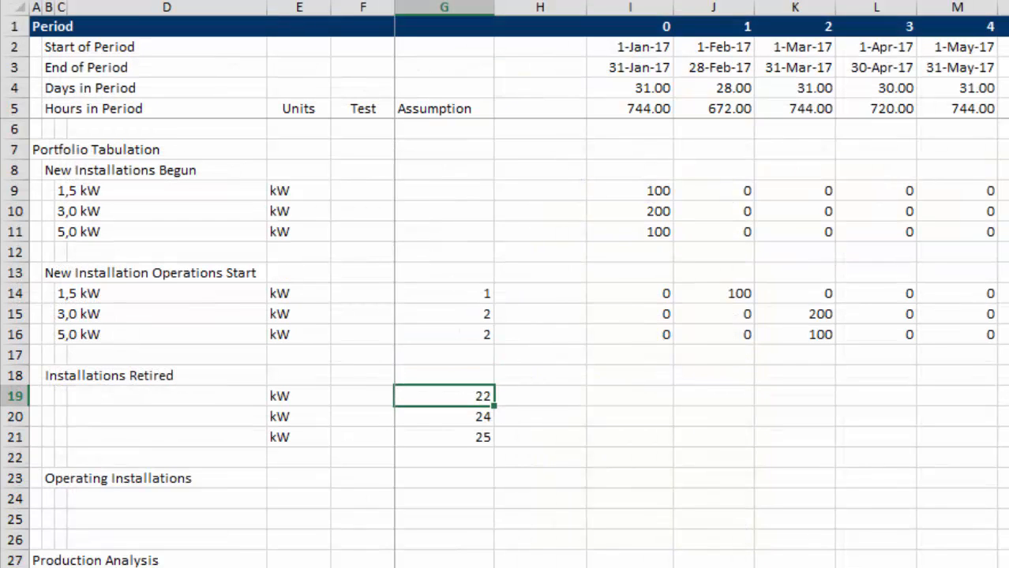
key("Right")
key("Left")
key("Left")
key("Right")
key("F2")
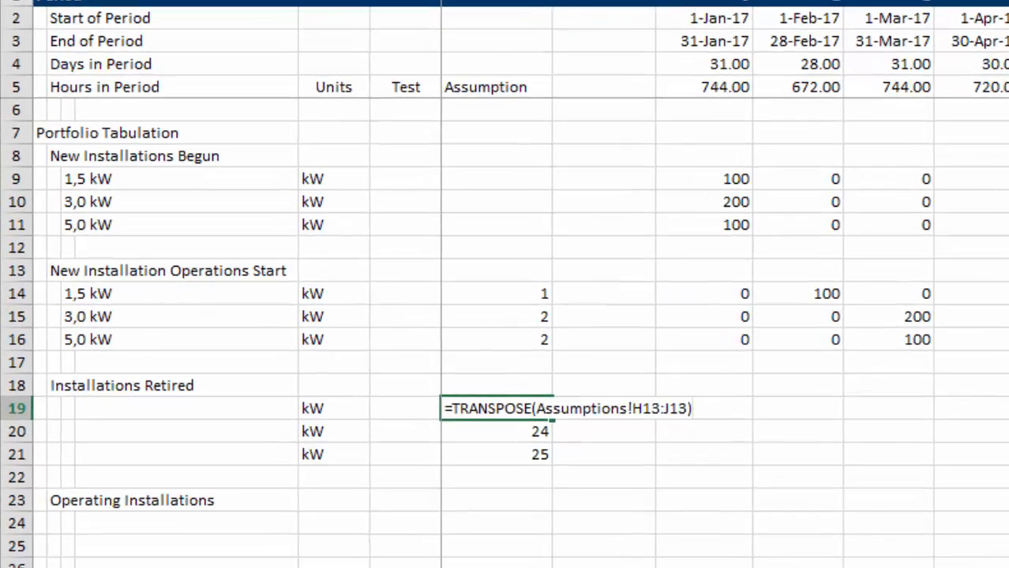
key("Escape")
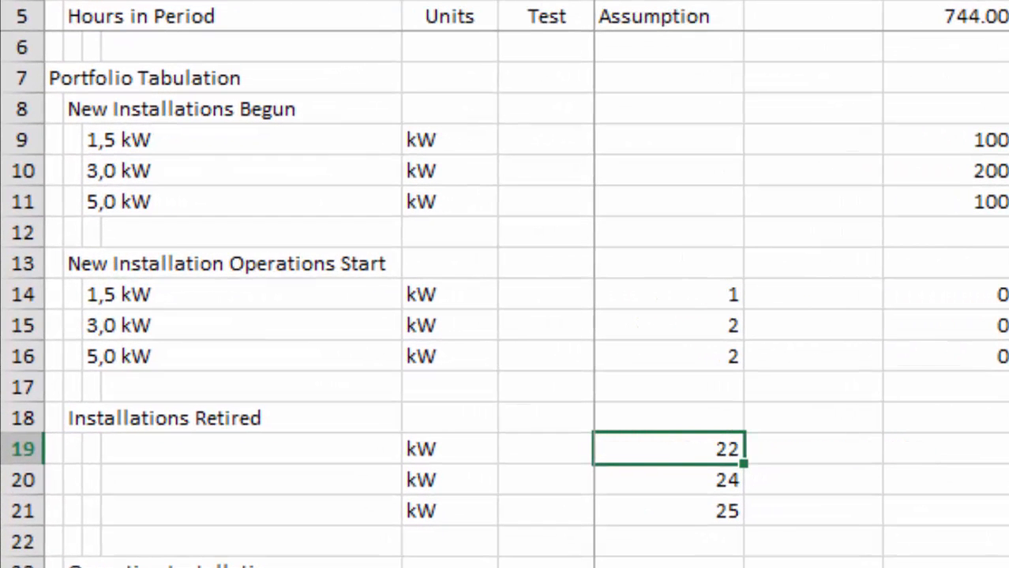
key("F2")
type("*12")
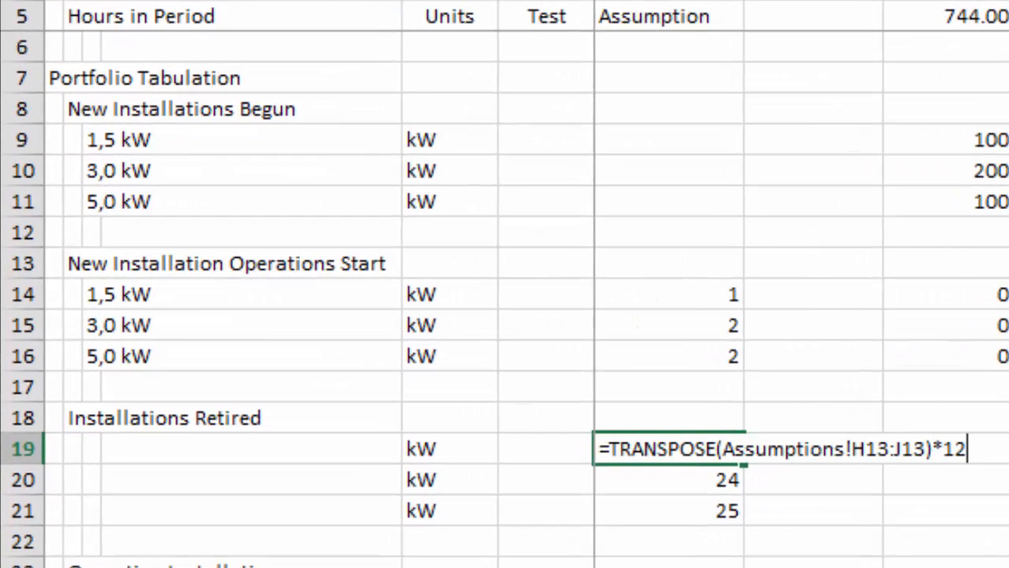
key("Return")
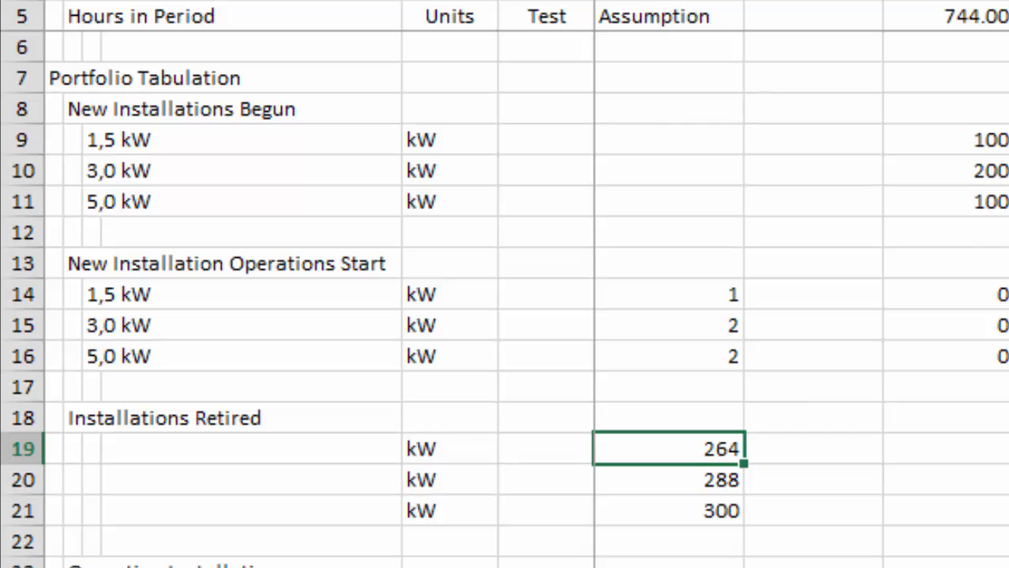
Copy the system-size labels 1,5 kW, 3,0 kW and 5,0 kW from C14:C16 to C19:C21.
key("Right")
key("Right")
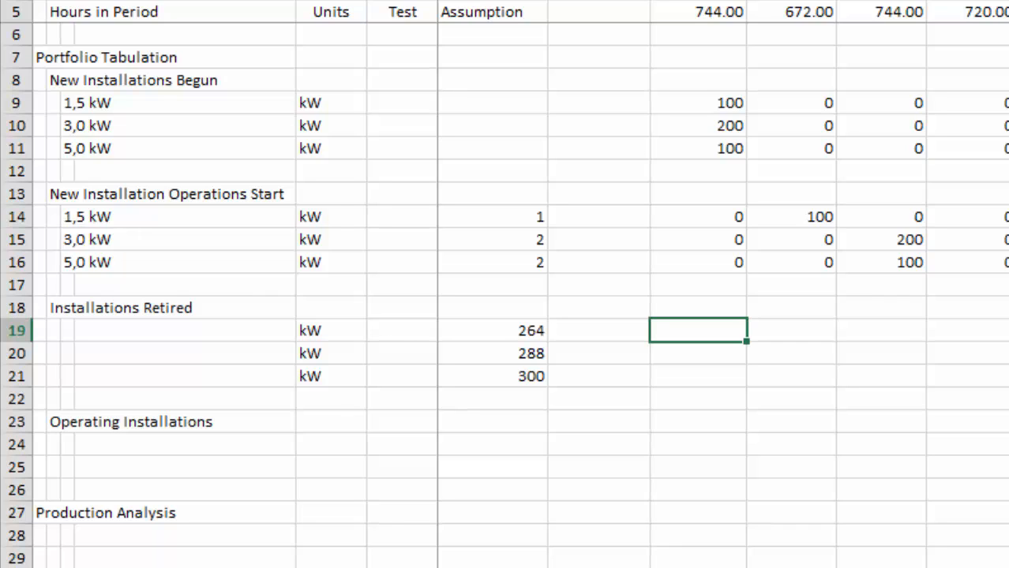
key("Left")
key("Left")
key("Left")
key("Left")
key("Left")
key("Left")
key("Left")
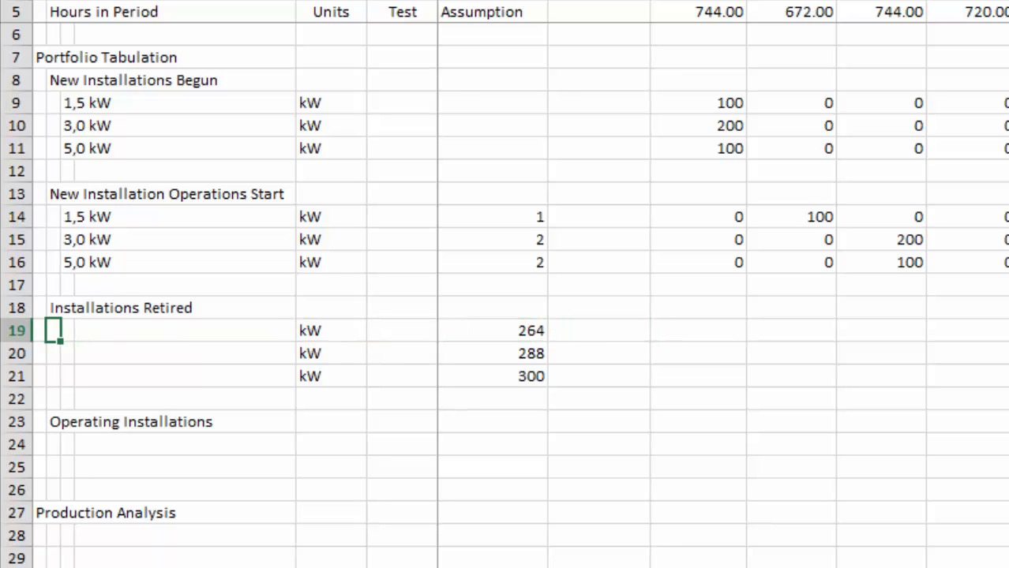
key("Up")
key("Up")
key("Up")
key("Up")
key("Up")
key("Right")
key("shift+Down")
key("shift+Down")
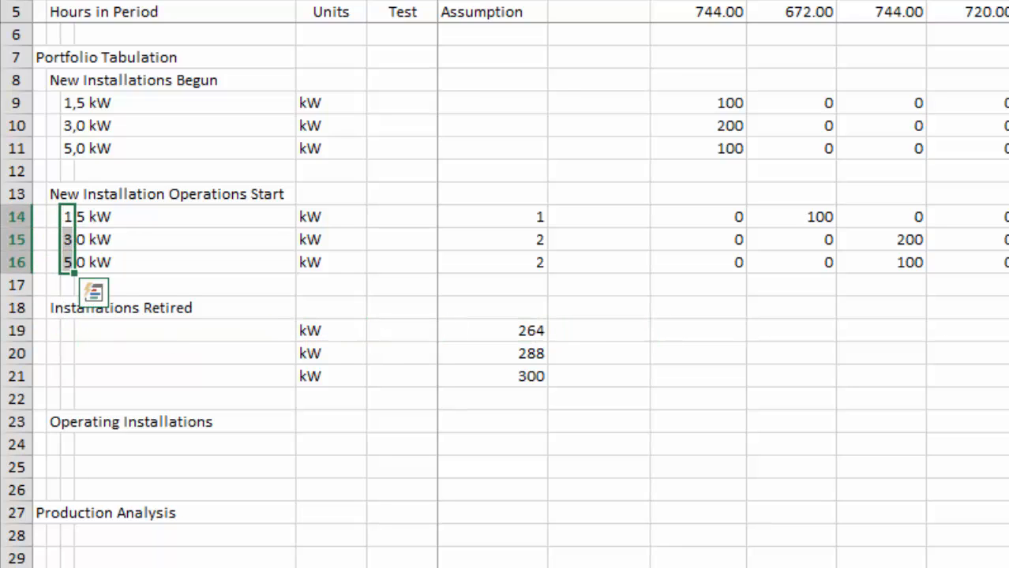
key("ctrl+c")
key("Down")
key("Down")
key("Down")
key("Down")
key("Down")
key("ctrl+v")
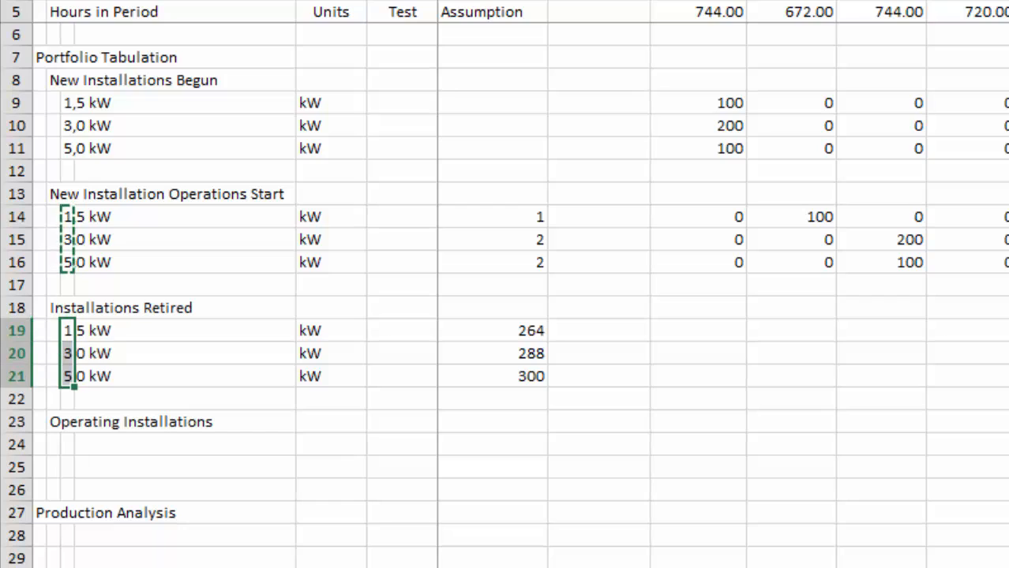
key("Escape")
Enter =OFFSET(I14,0,-$G19) in I19, the first month of the 1,5 kW row under Installations Retired.
key("Right")
key("Right")
key("Right")
key("Right")
key("Right")
key("Right")
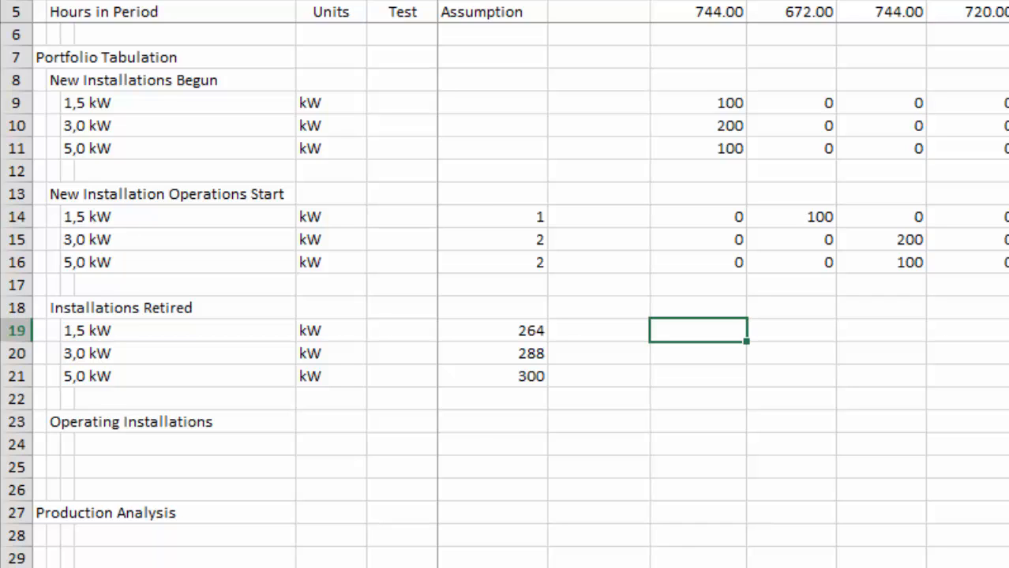
type("=off")
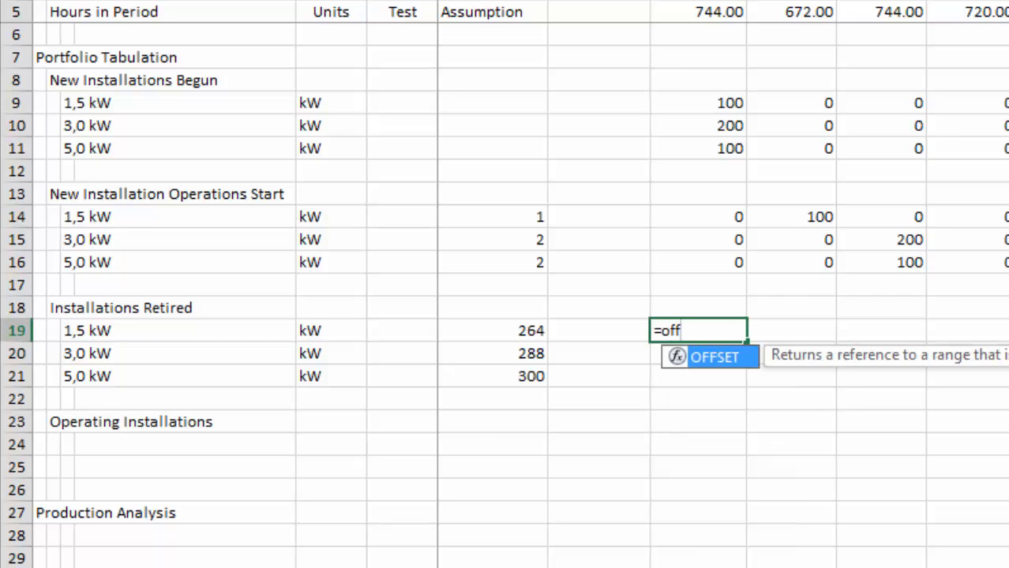
key("Tab")
key("Up")
key("Up")
key("Up")
key("Up")
key("Up")
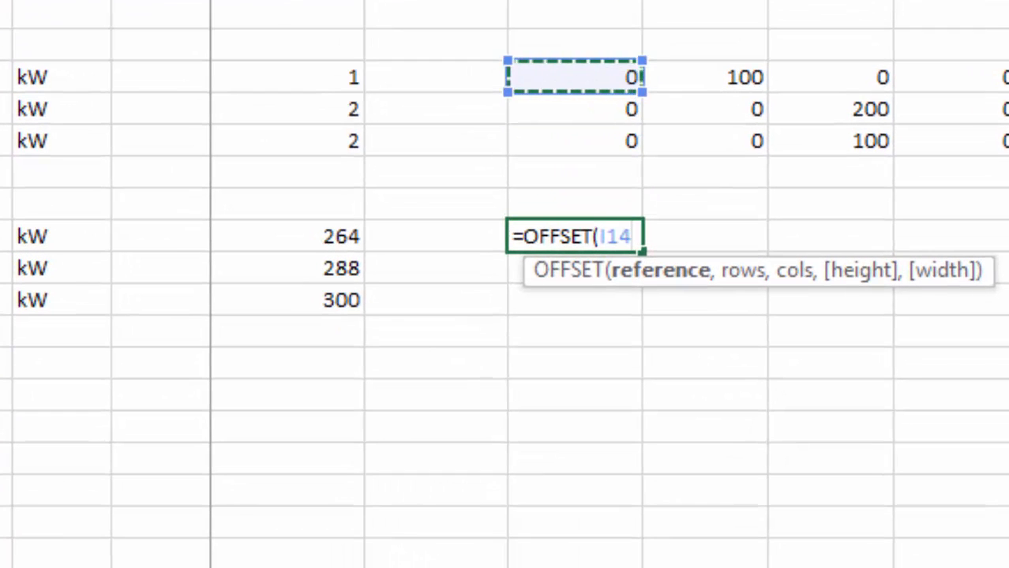
type(",")
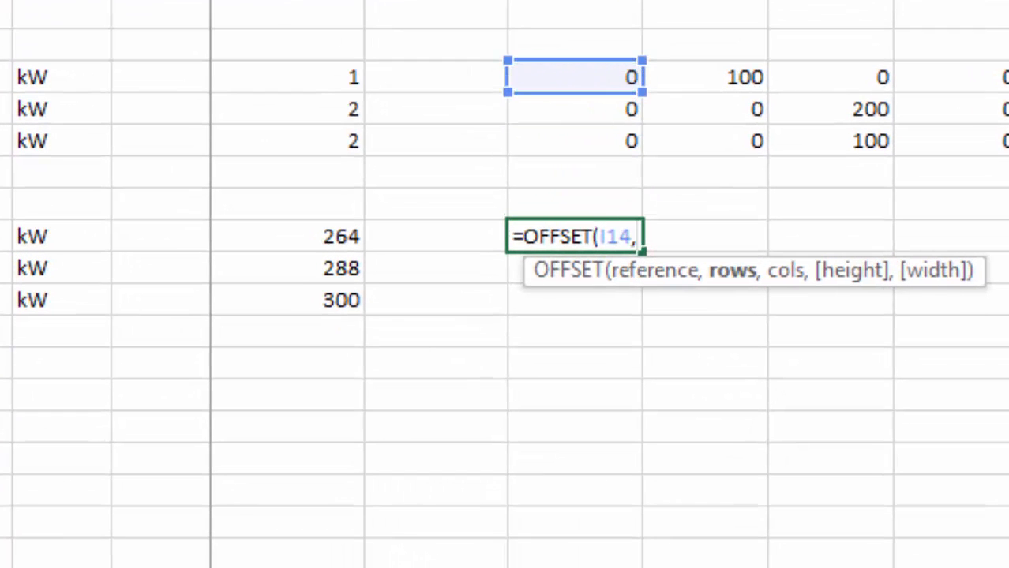
type("0,")
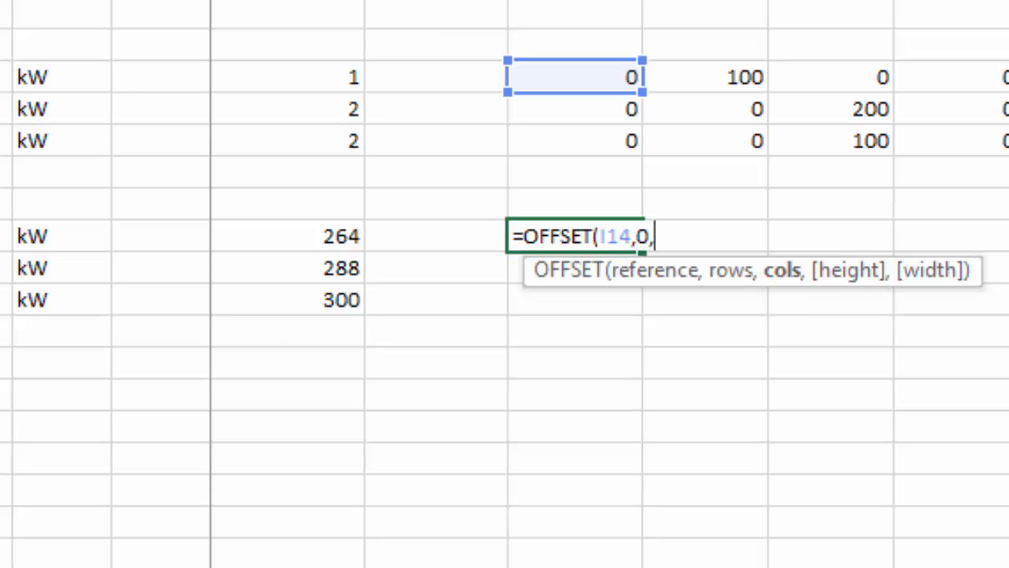
type("-")
key("Left")
key("Left")
key("F4")
key("F4")
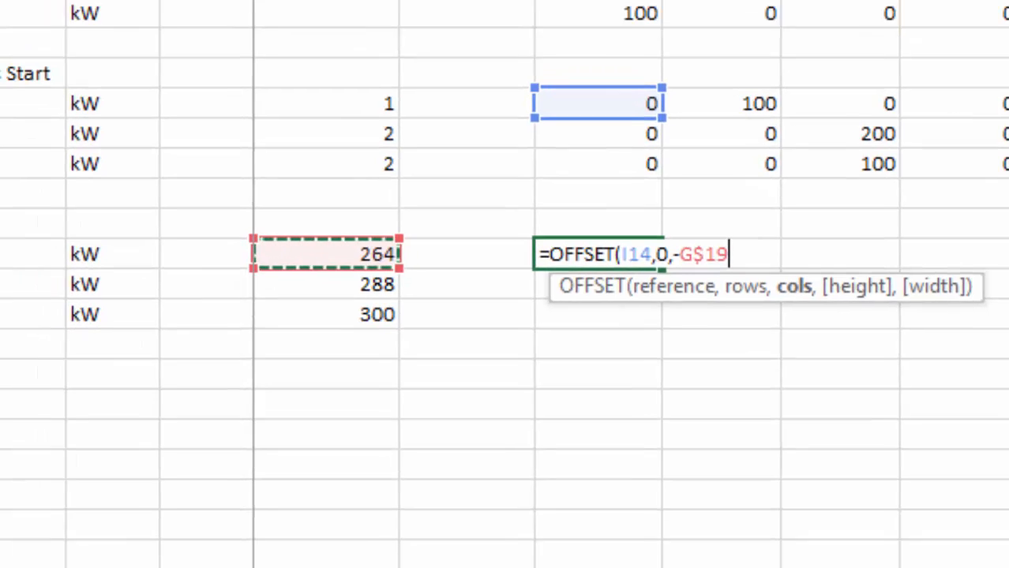
key("F4")
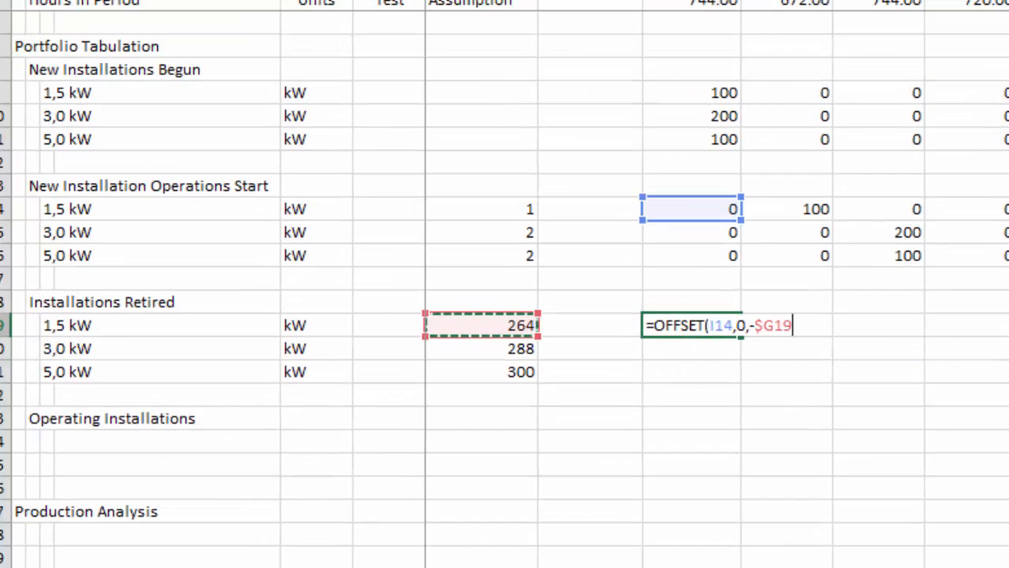
key("Return")
Fill the I19 OFFSET formula down to I21 and across all monthly columns.
key("Up")
key("shift+Down")
key("shift+Down")
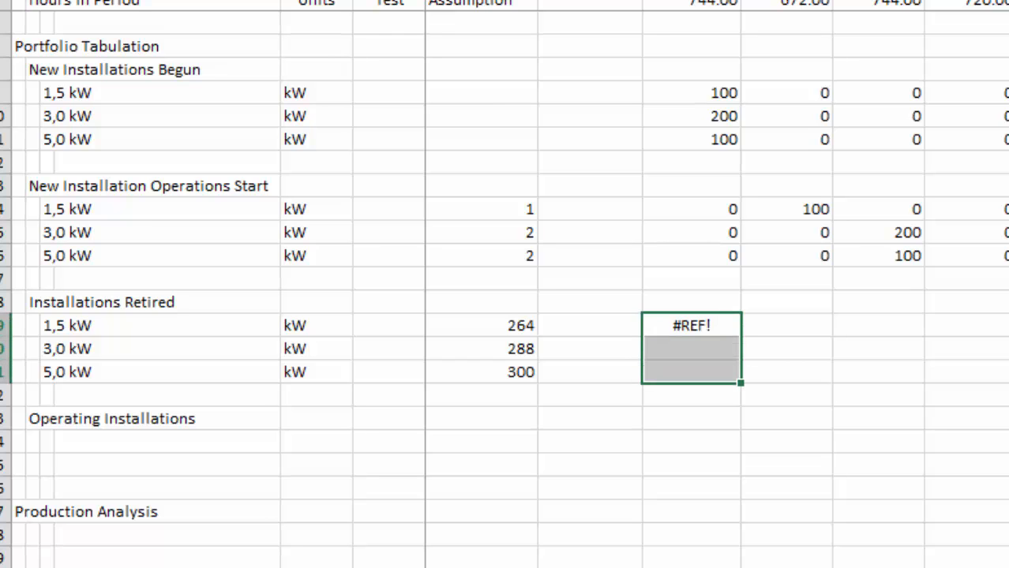
key("ctrl+d")
key("ctrl+shift+r")
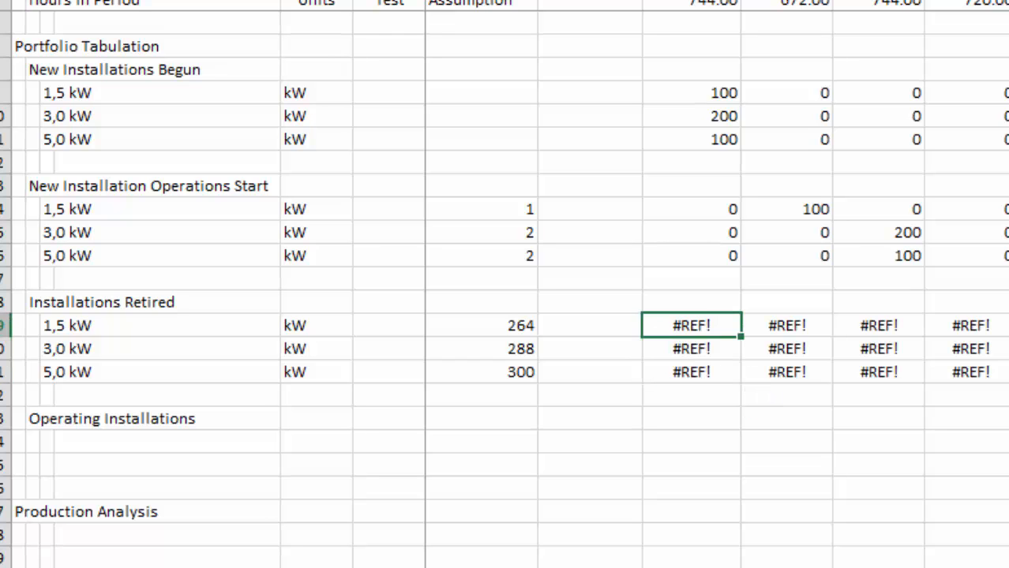
Examine the Installations Retired rows across the monthly timeline for errors and misplaced values.
key("Right")
key("Right")
key("Right")
key("Right")
key("Right")
key("Right")
key("Right")
key("Right")
key("Right")
key("Right")
key("Right")
key("Right")
key("Right")
key("Right")
key("Right")
key("Right")
key("Right")
key("Right")
key("Right")
key("Right")
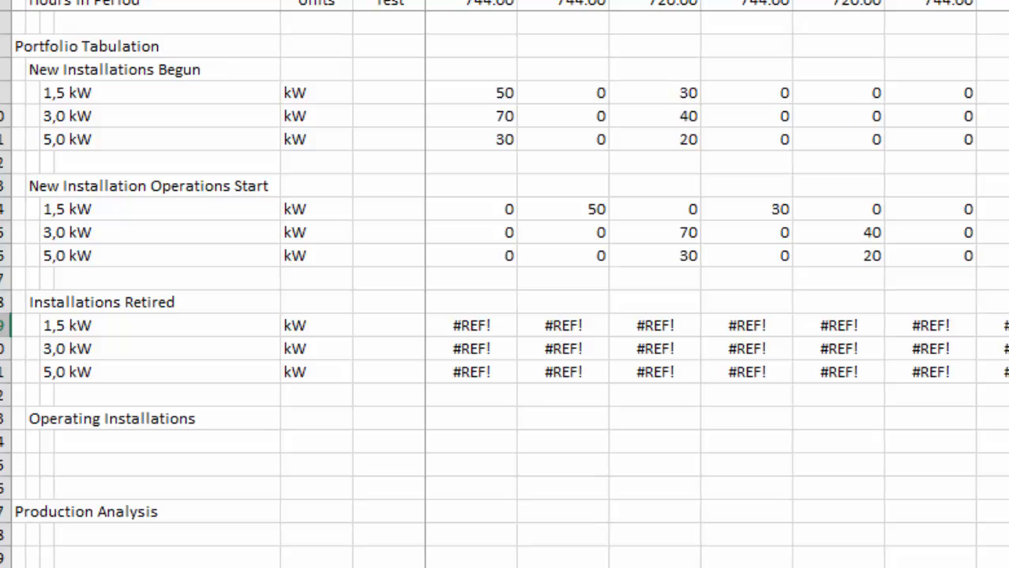
key("Right")
key("Right")
key("Right")
key("Right")
key("Right")
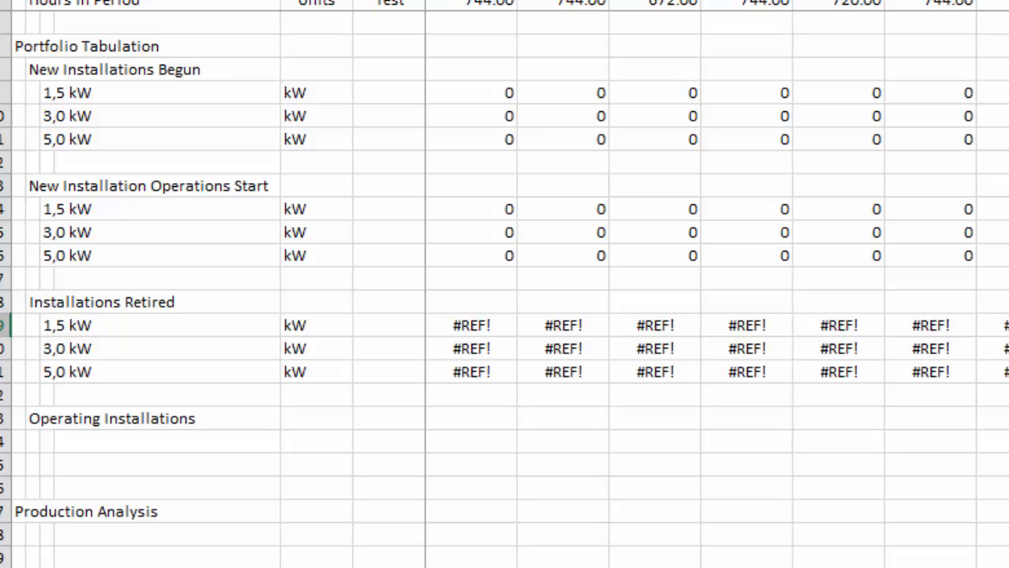
key("Right")
key("Right")
key("Right")
key("Right")
key("Right")
key("Right")
key("Right")
key("Right")
key("Right")
key("Right")
key("Right")
key("Right")
key("Right")
key("Right")
key("Right")
key("Right")
key("Right")
key("Right")
key("Right")
key("Right")
key("Right")
key("Right")
key("Right")
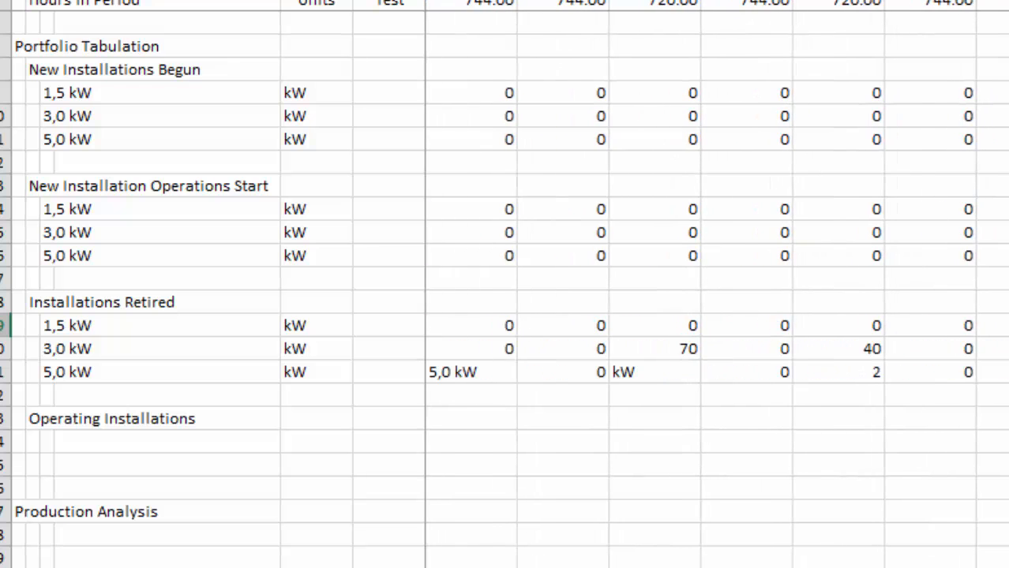
key("Left")
key("Left")
key("Left")
key("Left")
key("Left")
key("Left")
key("Left")
key("Left")
key("Left")
key("Left")
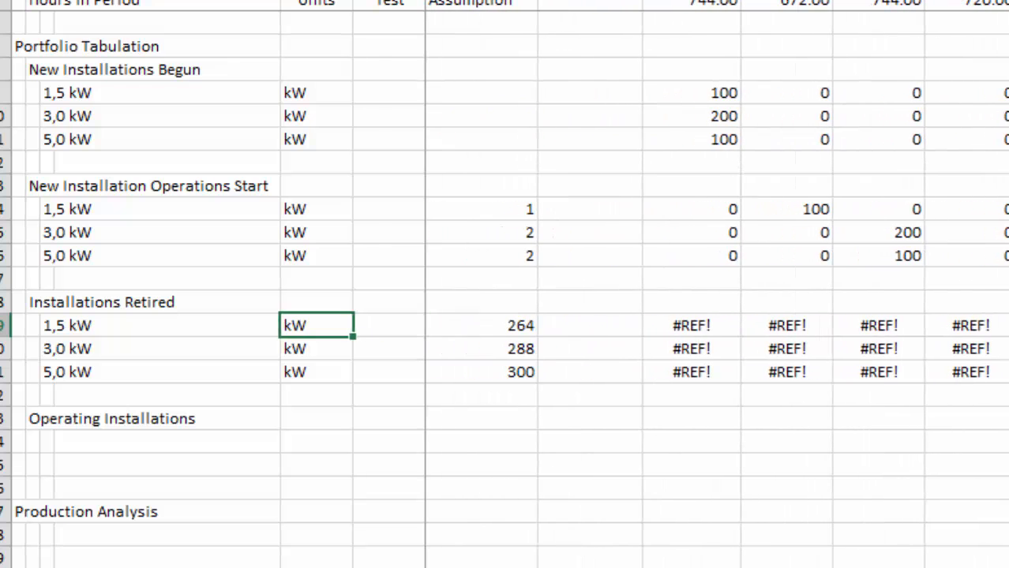
Wrap the I19 formula in a period test, making it =IF(I1>$G19,OFFSET(I14,0,-$G19)).
key("Right")
key("Right")
key("Right")
key("Right")
key("F2")
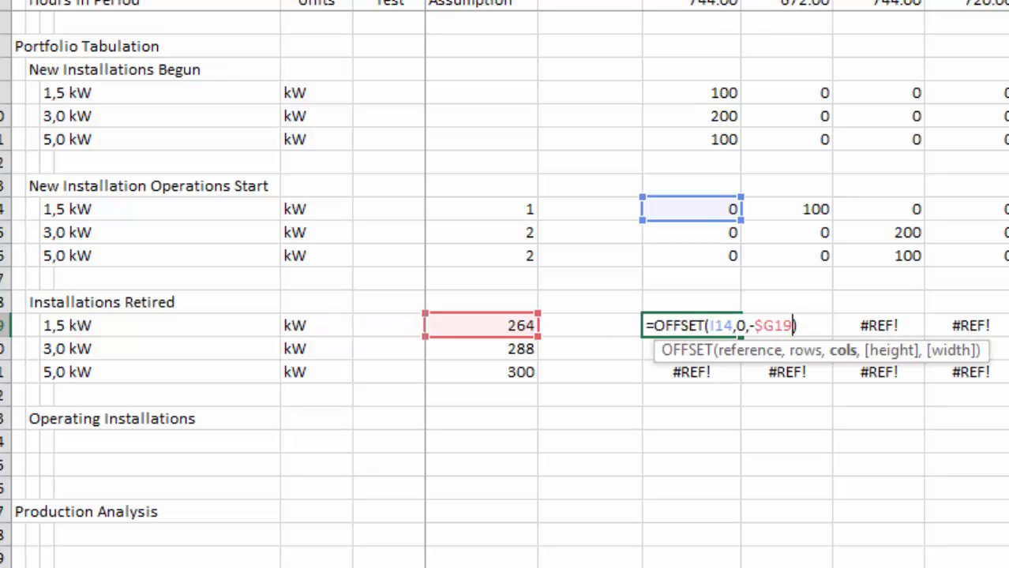
key("Left")
key("Left")
key("Left")
key("Left")
key("Left")
key("Left")
key("Left")
key("Left")
key("Left")
key("Left")
key("Left")
key("Left")
key("Left")
key("Left")
key("Left")
key("Left")
key("Left")
key("Left")
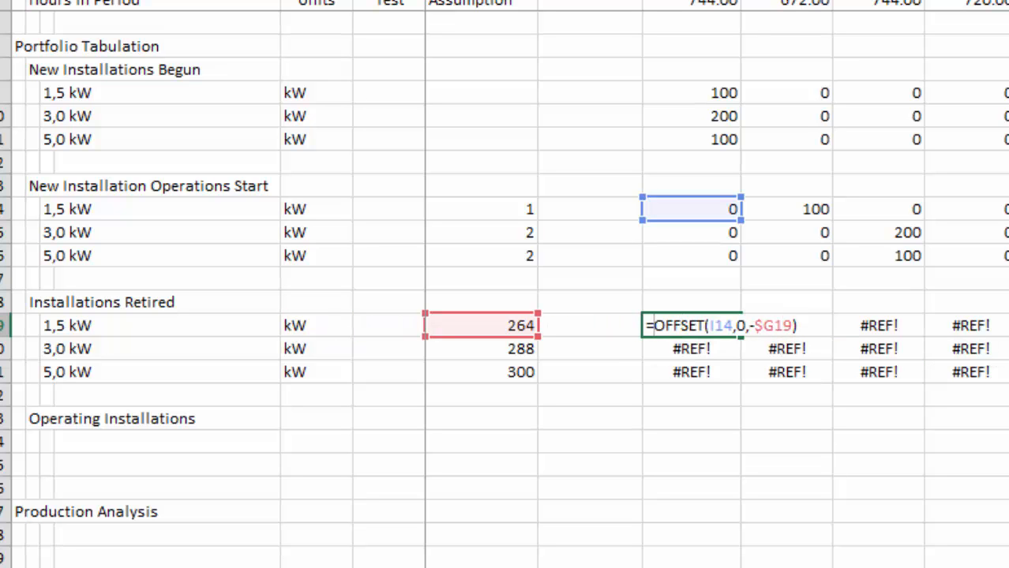
type("if(")
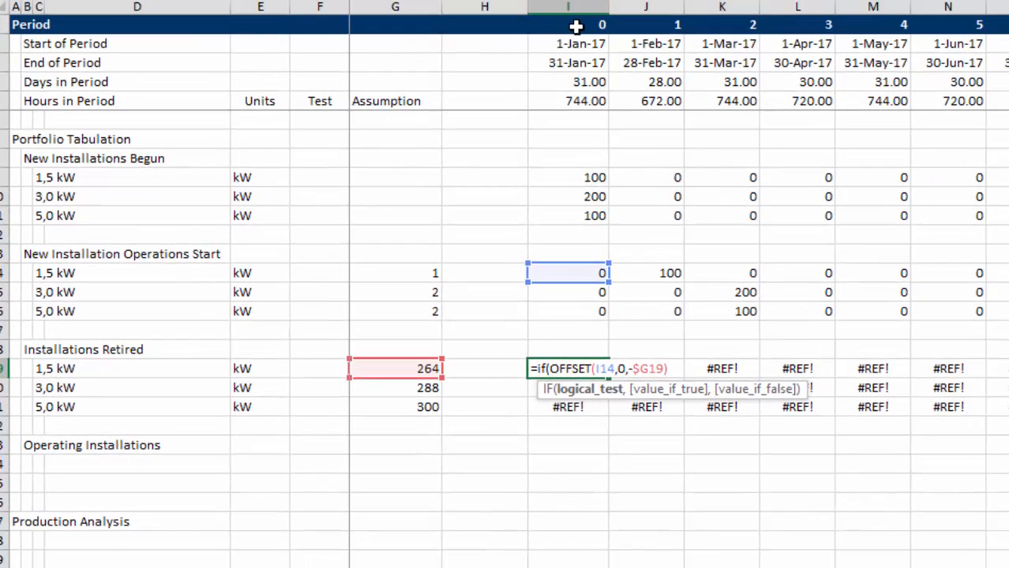
left_click(576, 26)
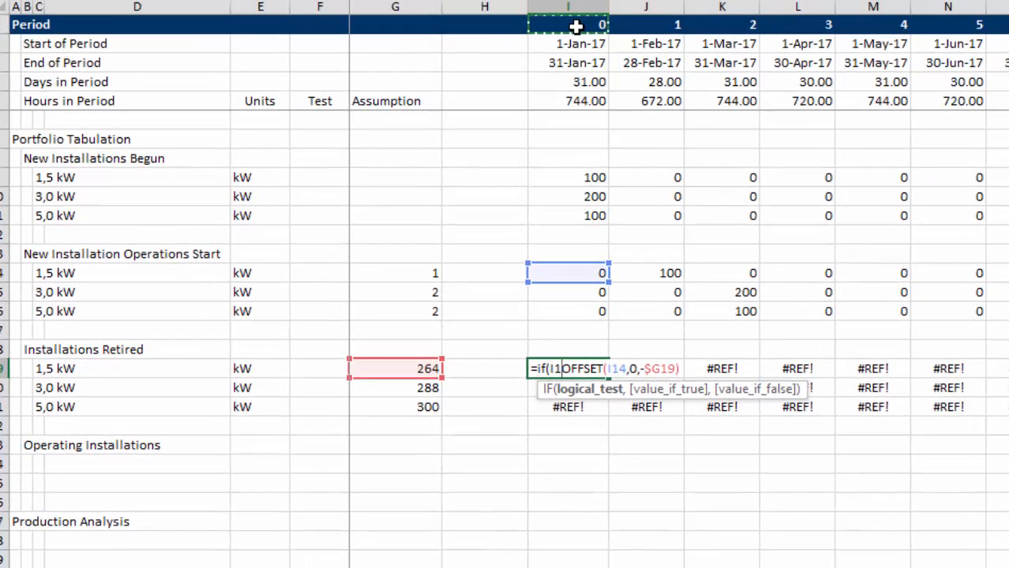
type(">")
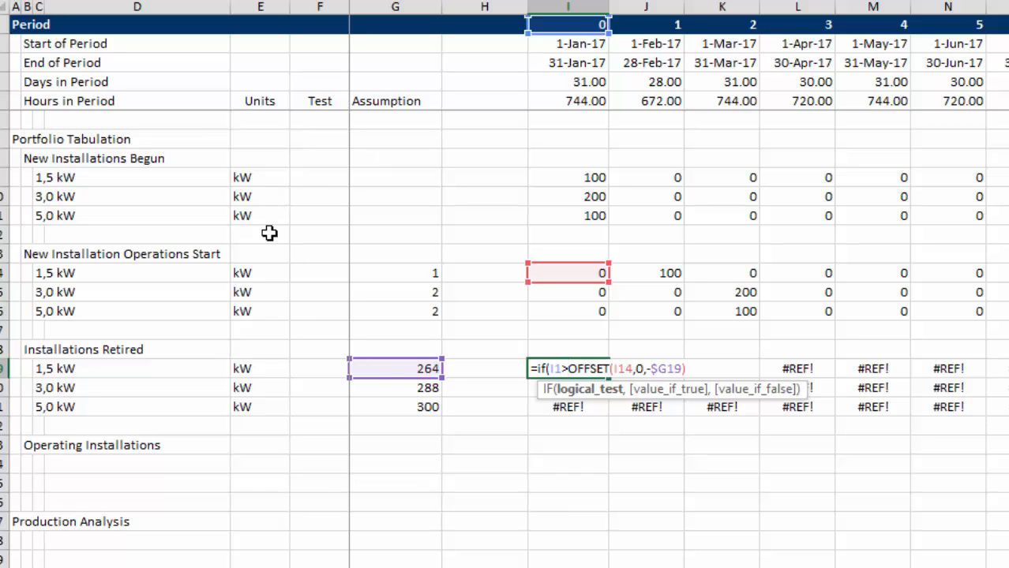
left_click(387, 370)
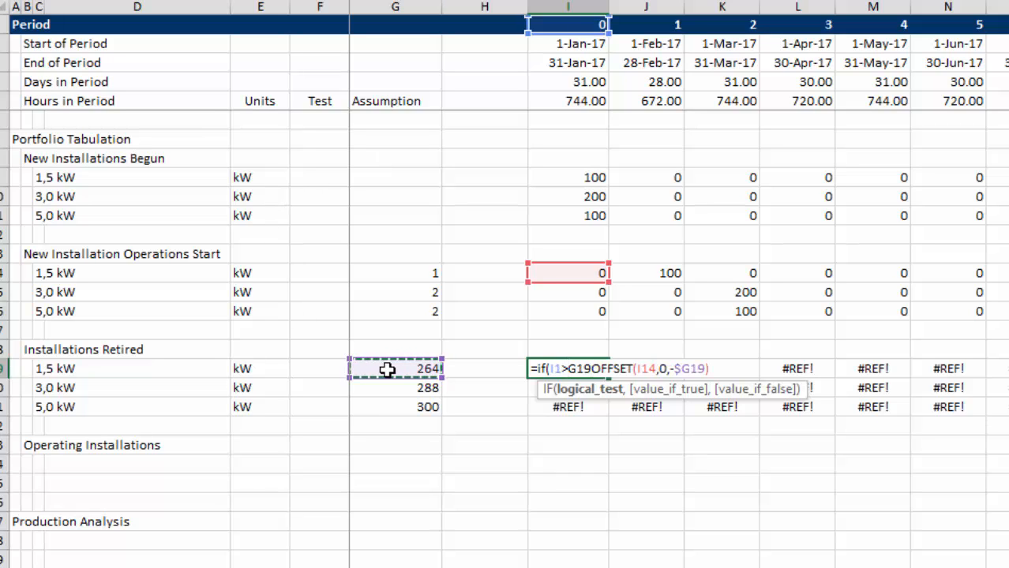
key("F4")
key("F4")
key("F4")
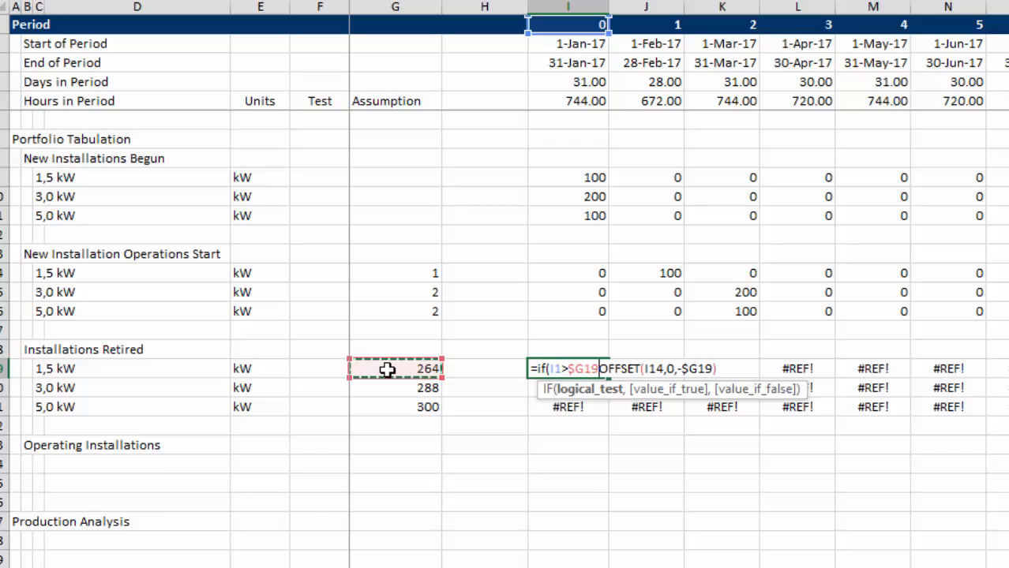
type(",")
key("Return")
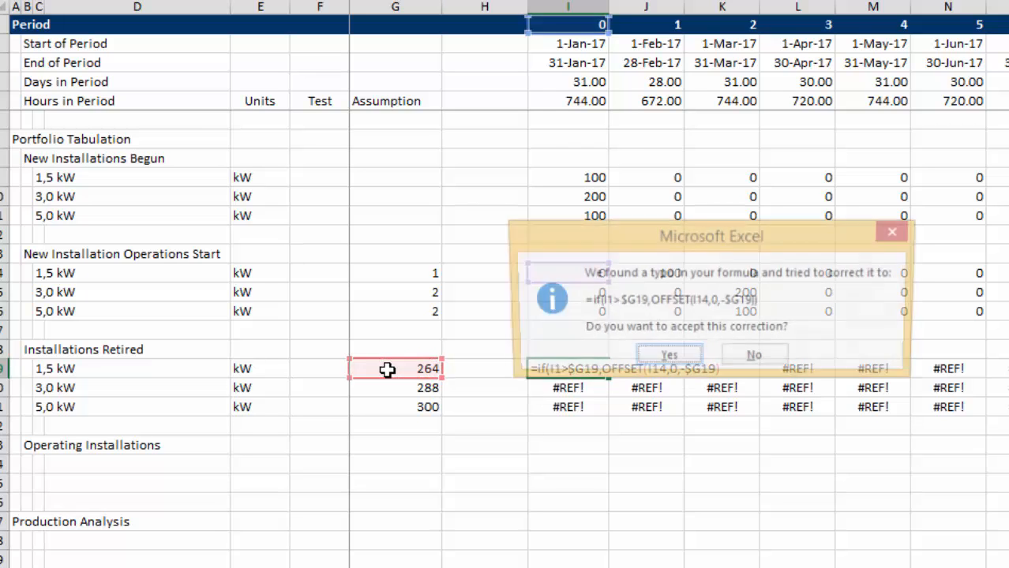
key("Return")
Anchor the period row in the I19 formula by changing the I1 reference to I$1.
key("shift+Down")
key("shift+Down")
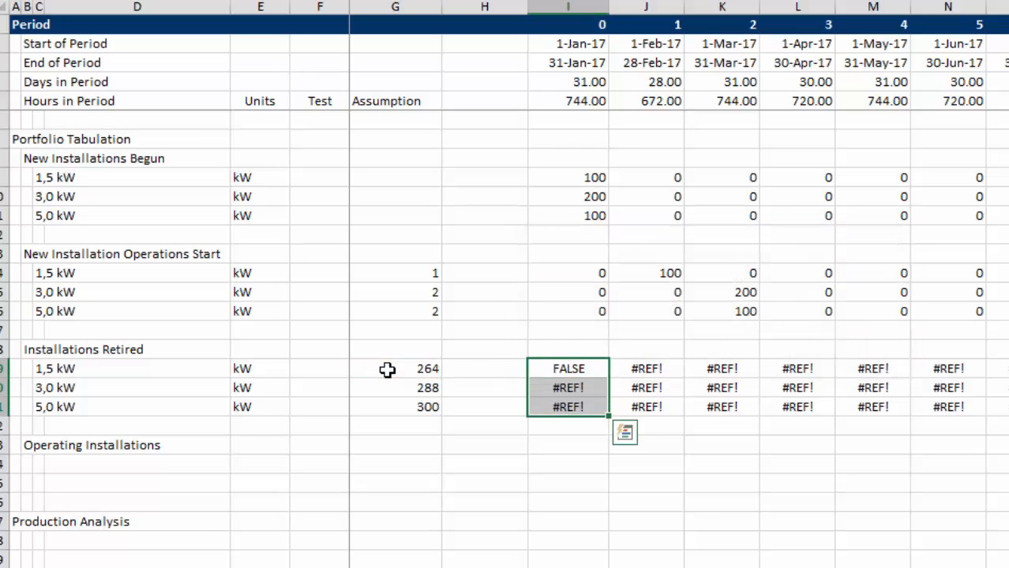
key("shift+Up")
key("shift+Up")
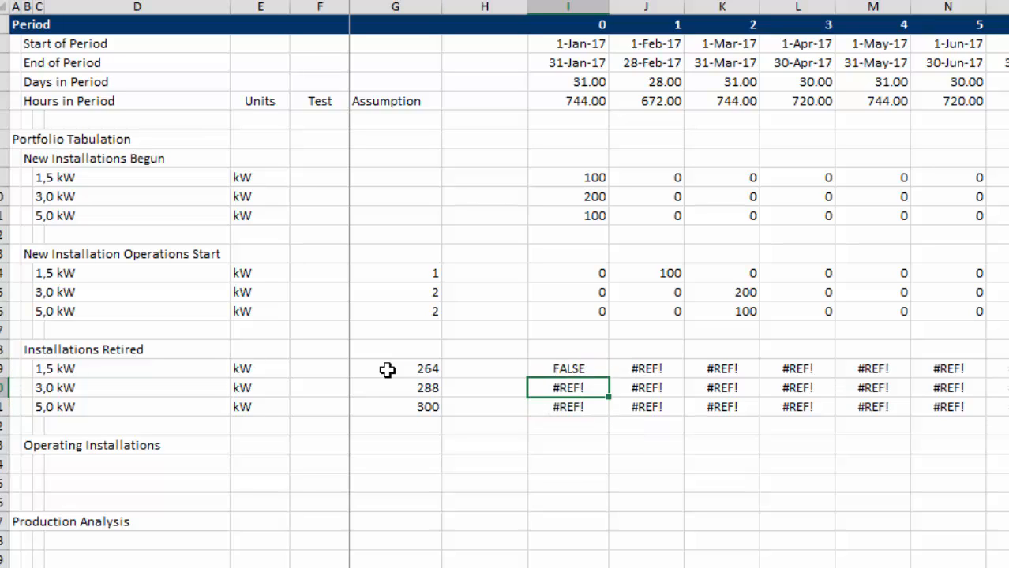
key("F2")
key("Left")
key("Left")
key("Left")
key("Left")
key("Left")
key("Left")
key("Left")
key("Left")
key("Left")
key("Left")
key("Left")
key("Left")
key("Left")
key("Left")
key("Left")
key("Left")
key("Left")
key("Left")
key("Left")
key("Left")
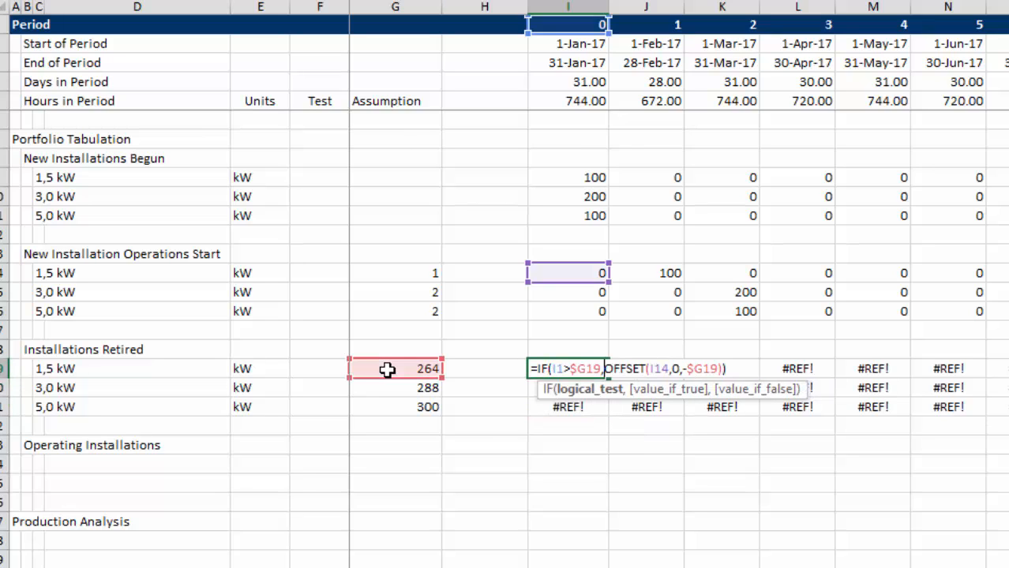
type("$")
key("ctrl+Return")
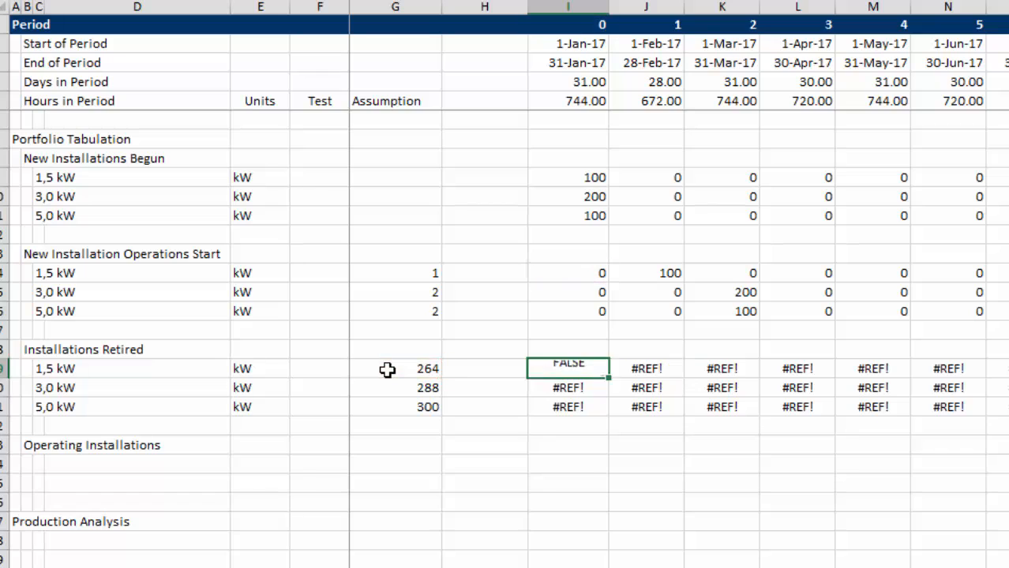
Fill the I19 IF formula down to I21 and across all monthly columns.
key("shift+Down")
key("shift+Down")
key("ctrl+d")
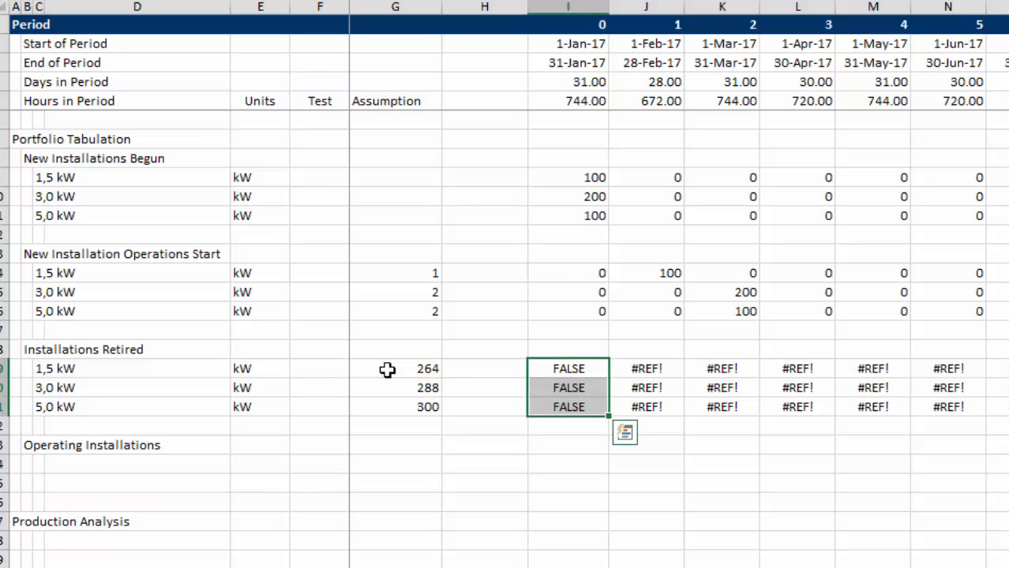
key("ctrl+shift+r")
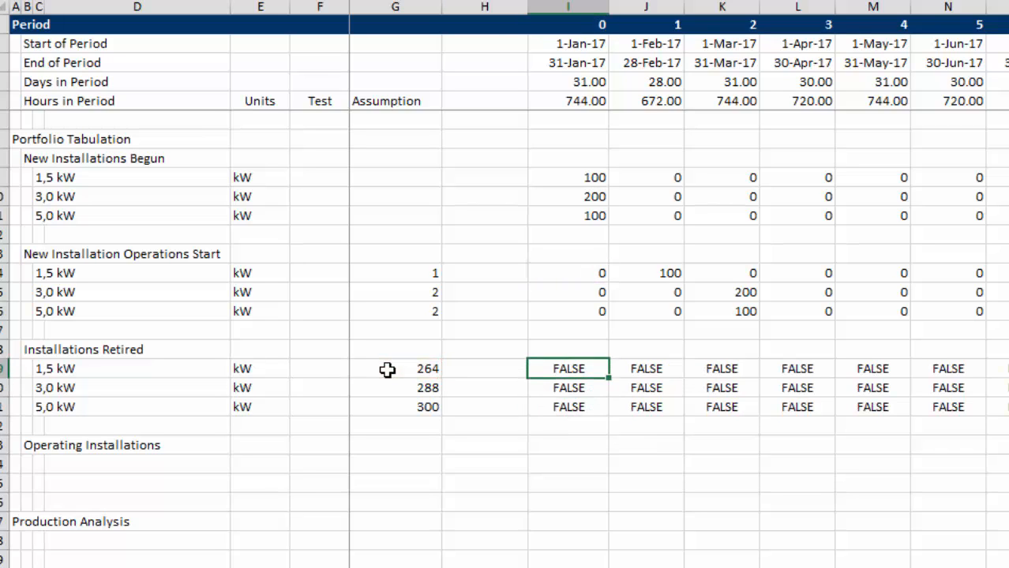
Multiply the I19 formula by 1, making it =IF(I$1>$G19,OFFSET(I14,0,-$G19))*1.
key("F2")
type("*")
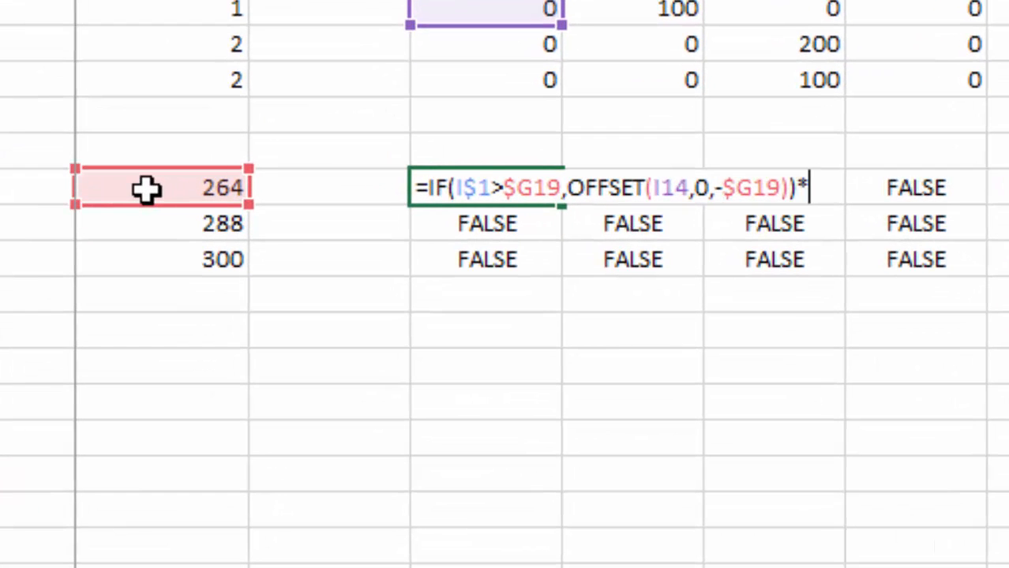
type("1")
key("Return")
Fill the multiplied I19 formula down to I21 and across the monthly columns of Installations Retired.
key("Up")
key("shift+Down")
key("shift+Down")
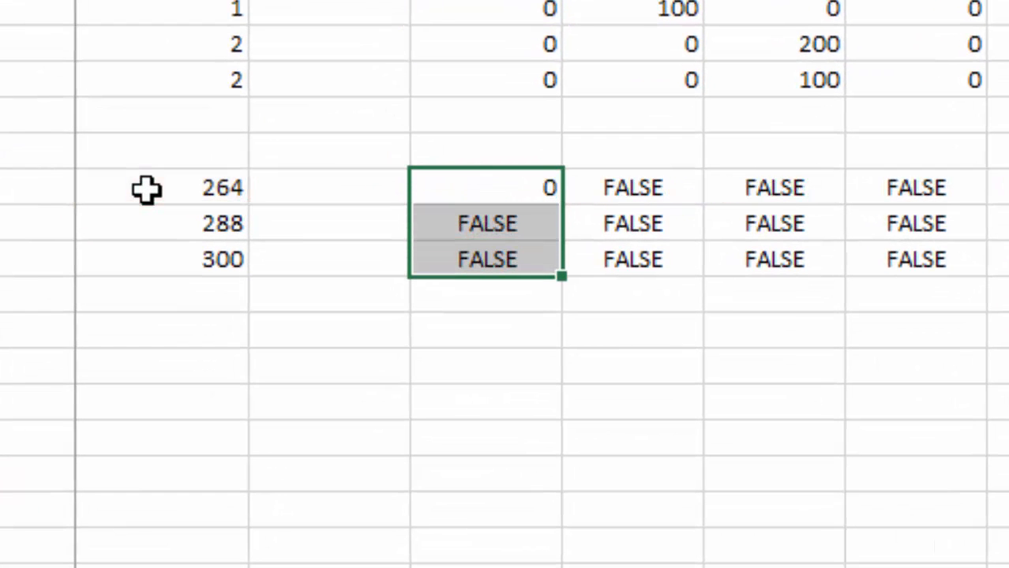
key("ctrl+d")
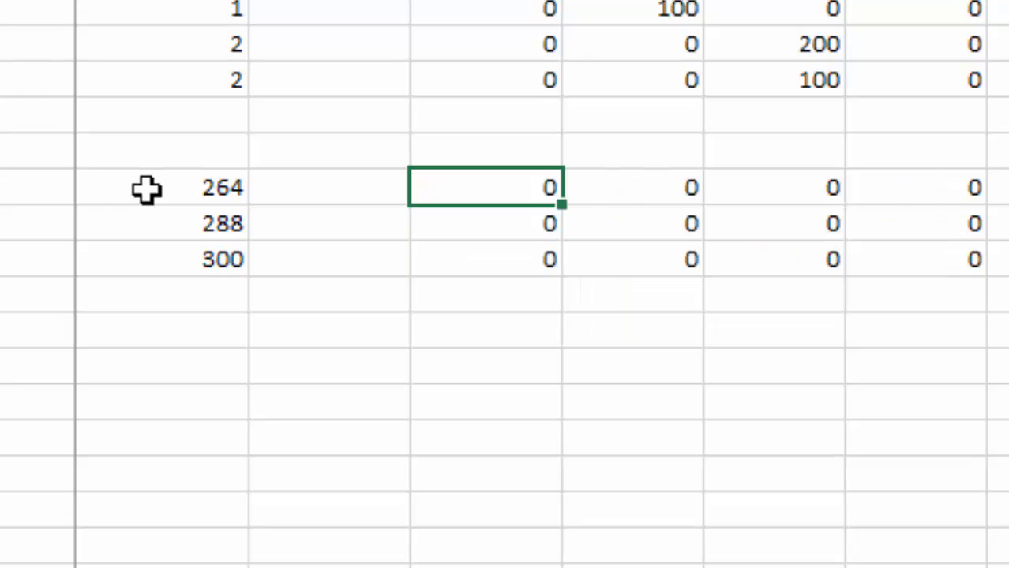
Examine the Installations Retired rows along the timeline to check when the 1,5 kW systems begin retiring.
key("Right")
key("Right")
key("Right")
key("Right")
key("Right")
key("Right")
key("Right")
key("Right")
key("Right")
key("Right")
key("Right")
key("Right")
key("Right")
key("Right")
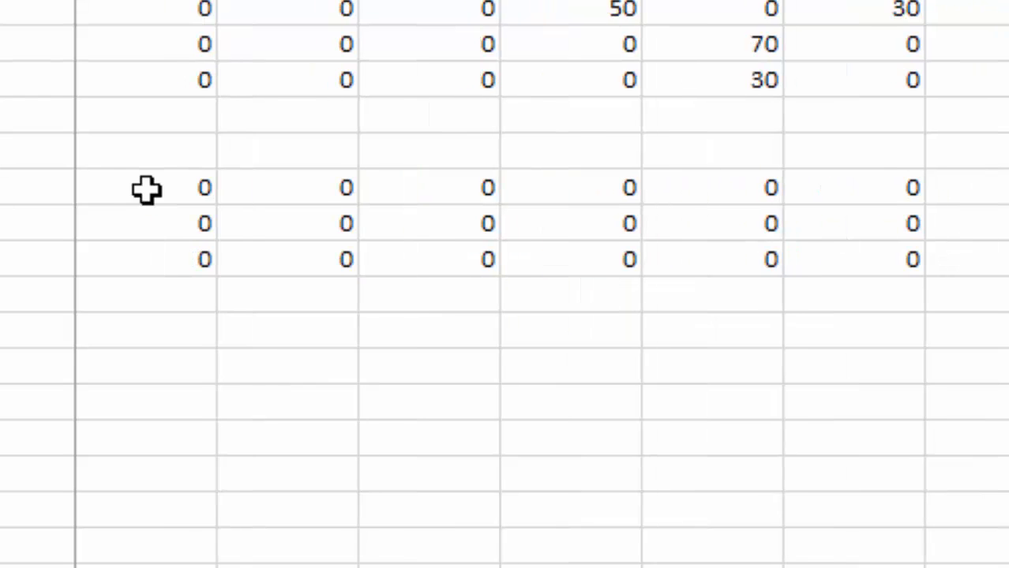
key("Right")
key("Right")
key("Right")
key("Right")
key("Right")
key("Right")
key("Right")
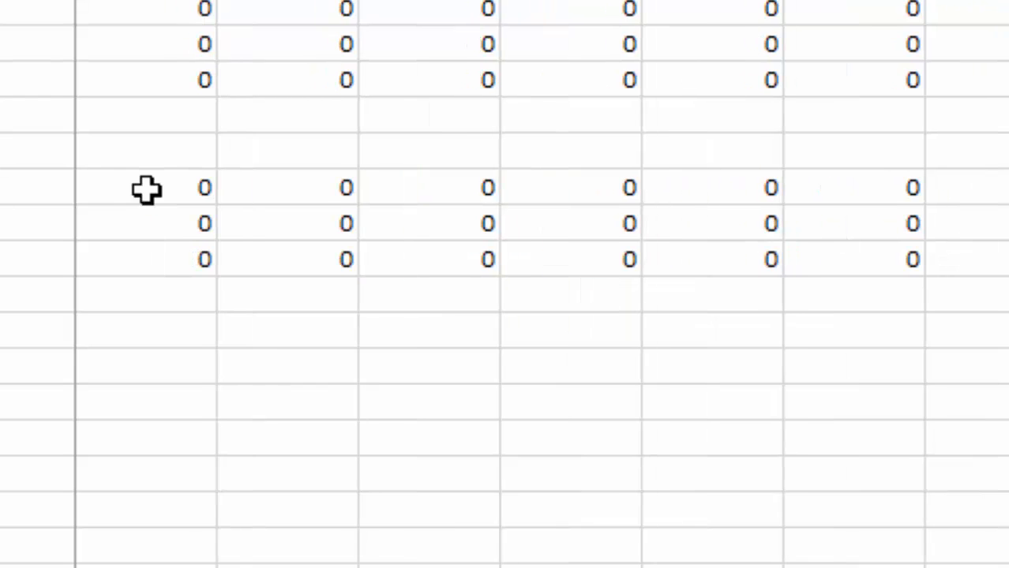
key("Right")
key("Right")
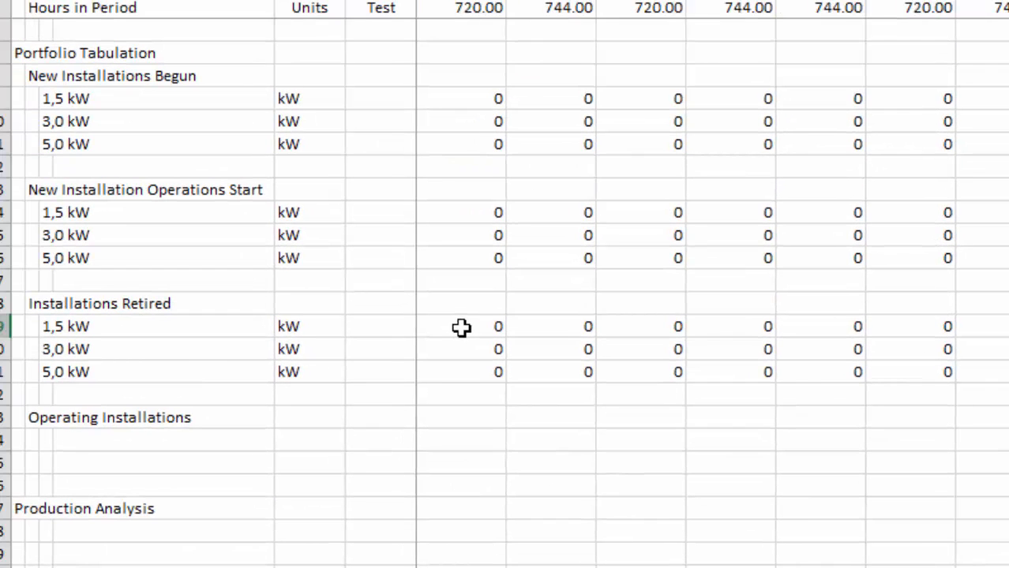
key("Right")
key("Right")
key("Right")
key("Right")
key("Right")
key("Right")
key("Right")
scroll(461, 328, "right", 5)
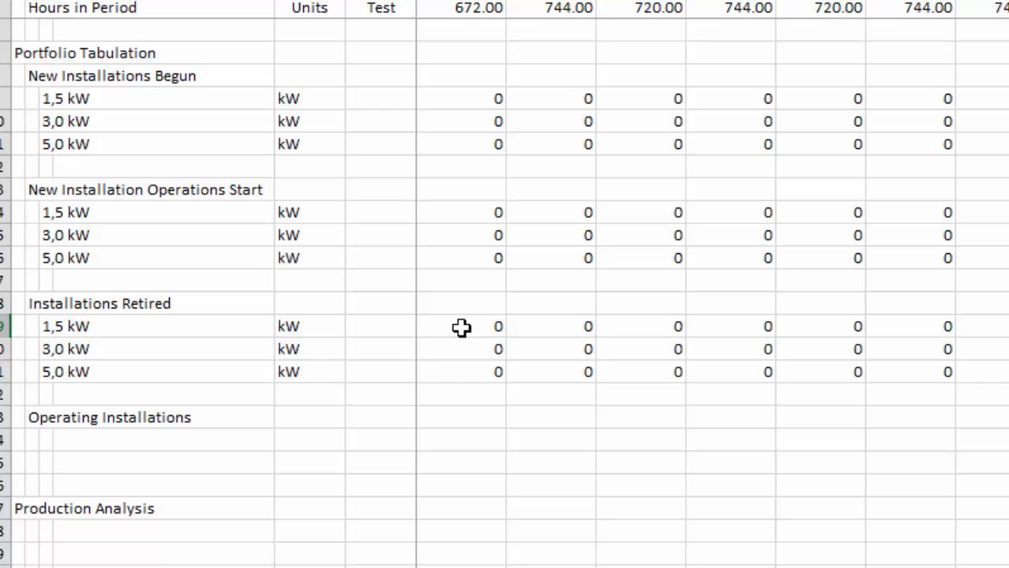
scroll(461, 327, "right", 9)
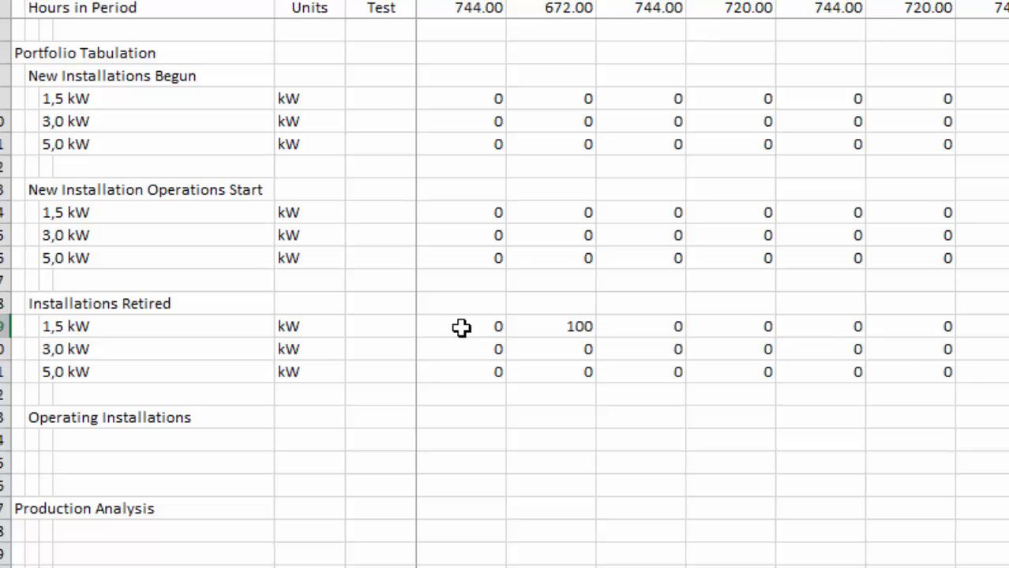
Insert two blank rows at row 24, directly below the Operating Installations heading.
scroll(461, 328, "left", 14)
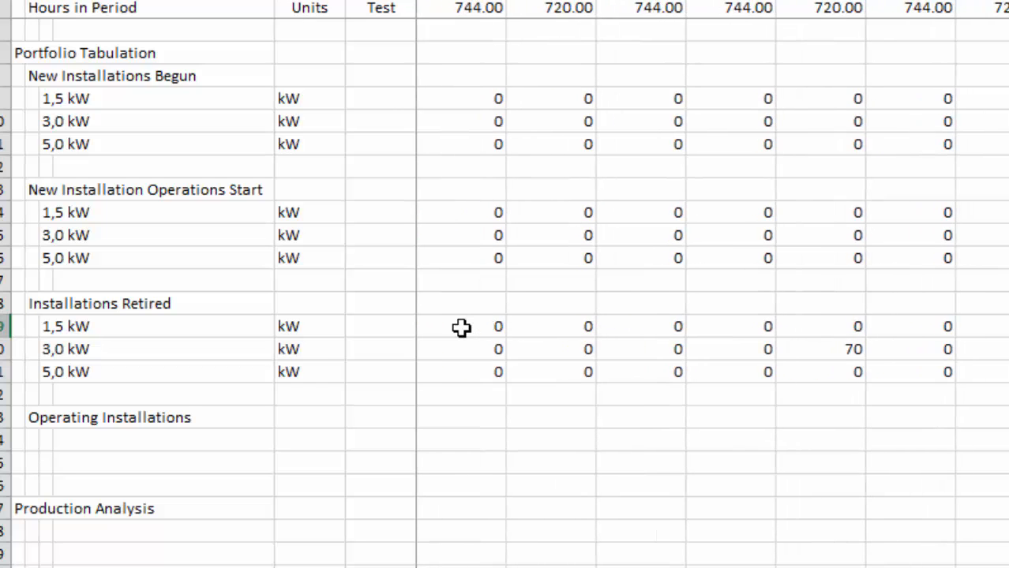
key("Left")
key("Left")
key("Left")
key("Left")
key("Left")
key("Left")
key("Left")
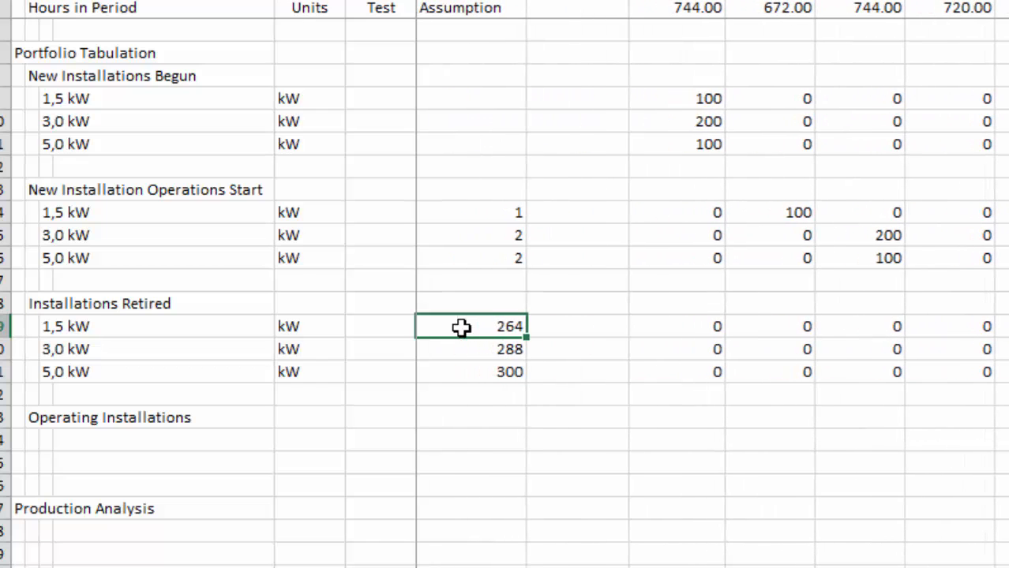
key("Down")
key("Down")
key("Down")
key("Down")
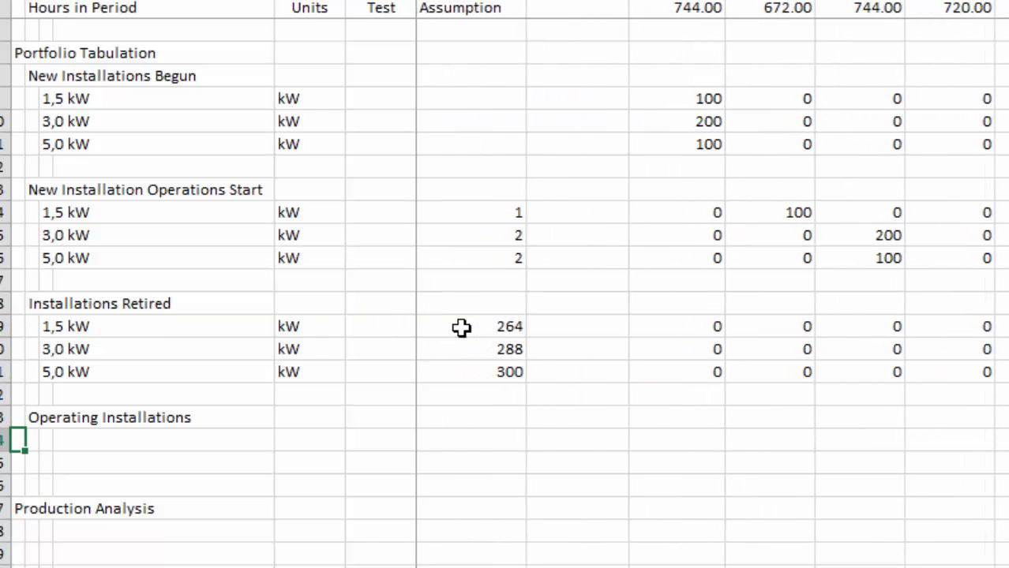
key("shift+space")
key("ctrl+shift+plus")
key("ctrl+shift+plus")
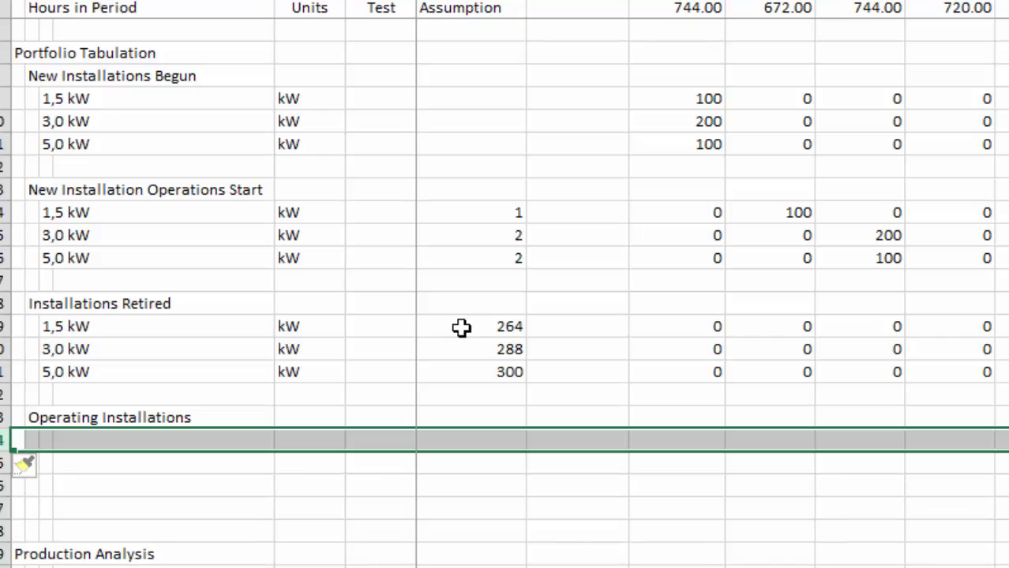
key("Up")
key("Down")
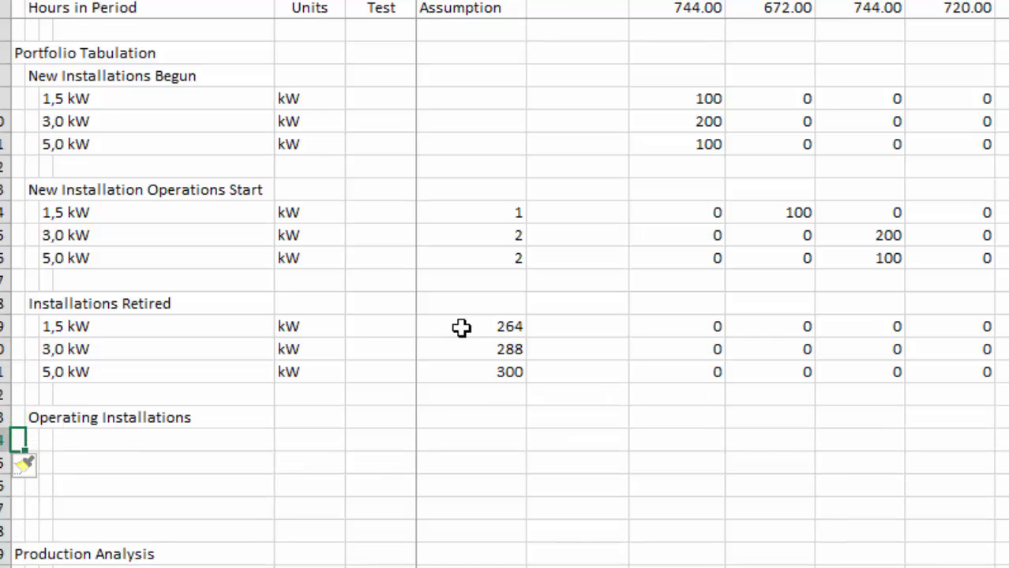
Copy the 1,5 kW, 3,0 kW and 5,0 kW labels from Installations Retired into the rows below Operating Installations.
key("Right")
key("Up")
key("Up")
key("Up")
key("Up")
key("Up")
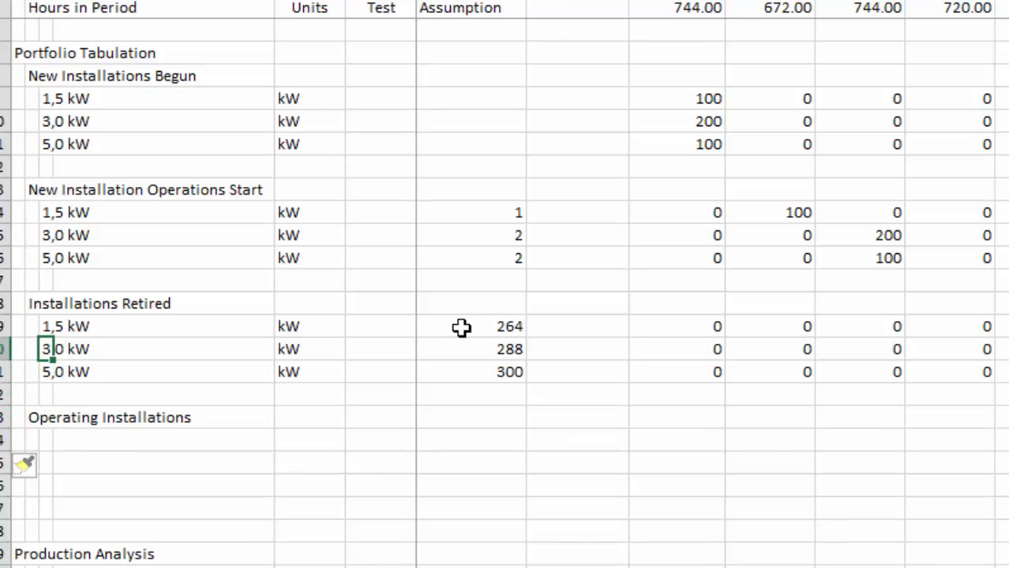
key("shift+Down")
key("shift+Down")
key("ctrl+c")
key("Down")
key("Down")
key("Down")
key("Down")
key("Down")
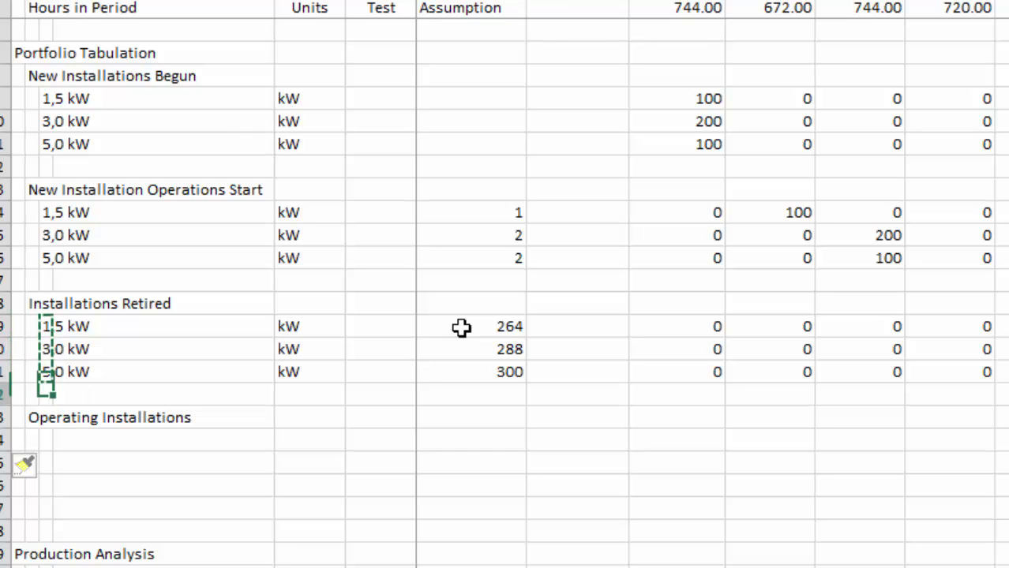
key("ctrl+v")
key("Escape")
key("Right")
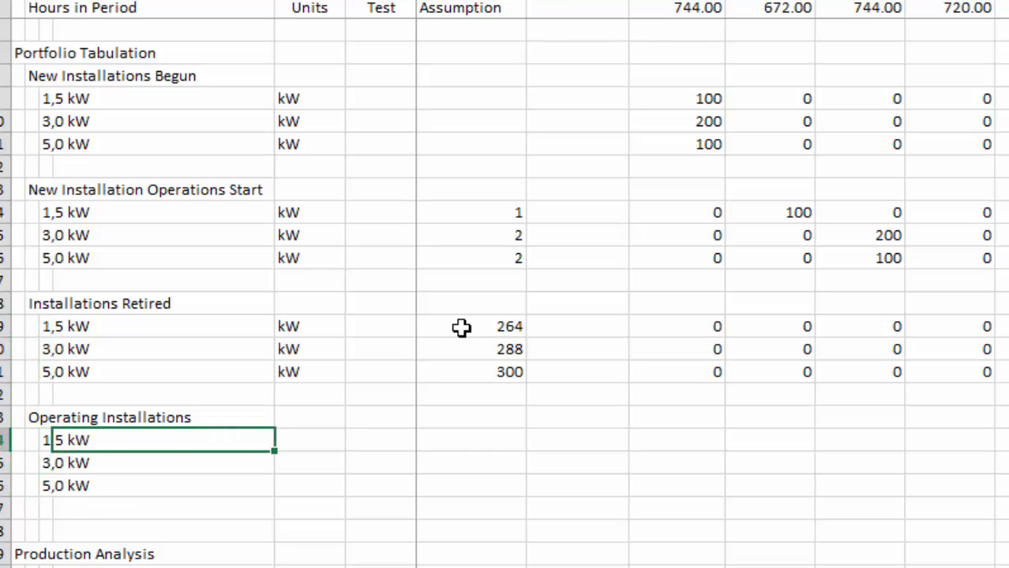
Change the units of the three New Installations Begun rows to Number.
key("Right")
key("Up")
key("Up")
key("Up")
key("Up")
key("Up")
key("Up")
key("Up")
key("Up")
key("Up")
key("Up")
key("Up")
key("Up")
key("Up")
key("Up")
key("Up")
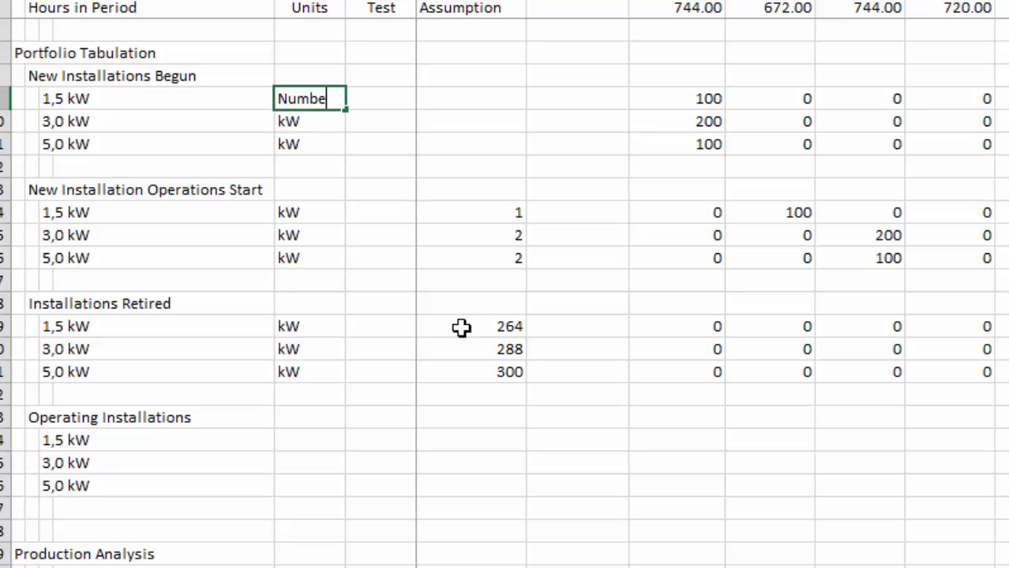
key("shift+Down")
key("shift+Down")
key("ctrl+v")
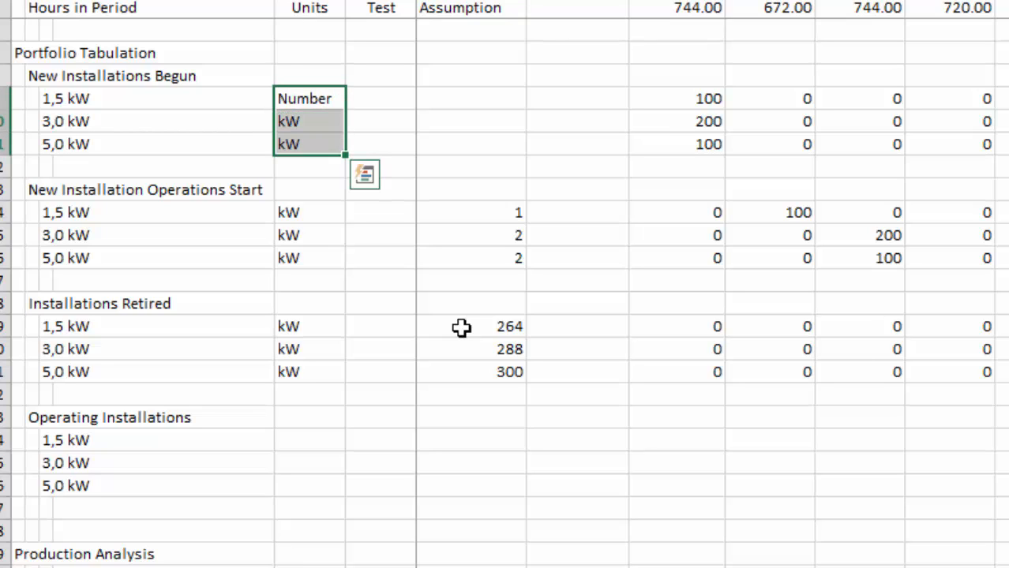
key("Down")
Copy the Number units into the three New Installation Operations Start rows and the three Installations Retired rows.
key("Down")
key("Up")
key("Up")
key("shift+Down")
key("shift+Down")
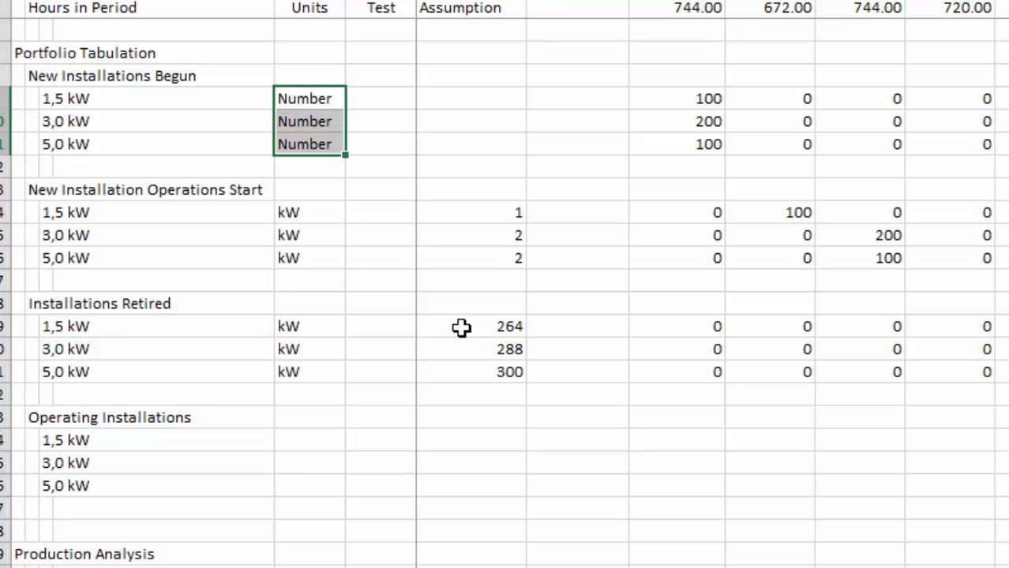
key("ctrl+v")
key("ctrl+c")
key("Down")
key("Down")
key("Down")
key("Down")
key("Down")
key("shift+Down")
key("shift+Down")
key("ctrl+v")
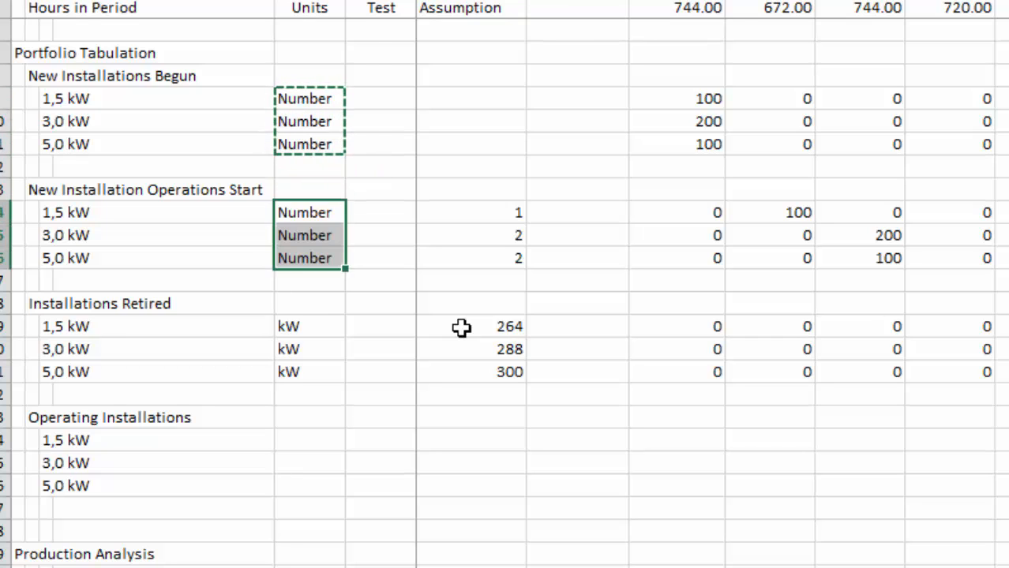
Paste the Number units into the three Operating Installations rows.
key("Down")
key("Down")
key("Down")
key("shift+Down")
key("shift+Down")
key("ctrl+v")
key("Down")
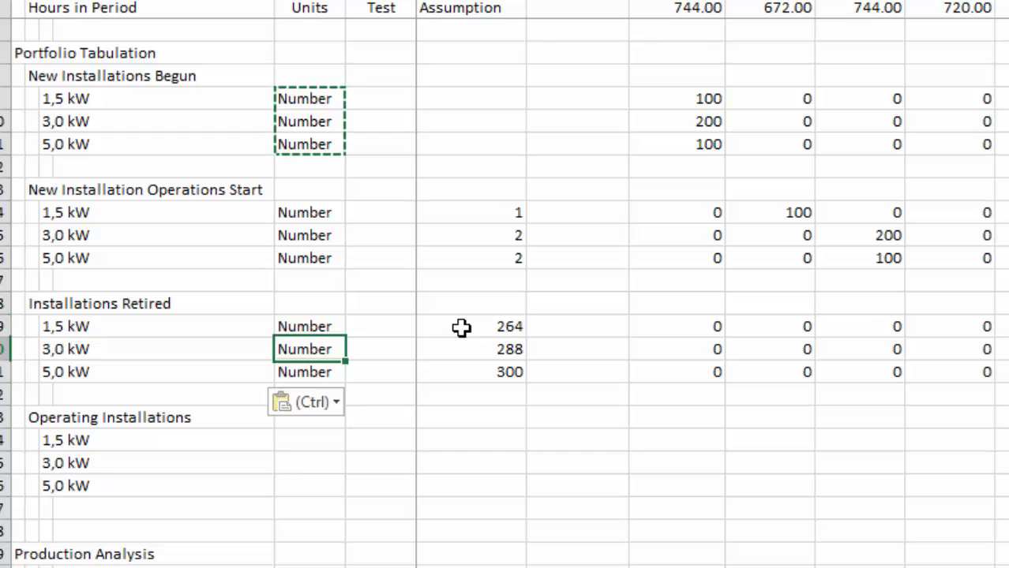
key("Down")
key("Down")
key("Down")
key("Down")
key("shift+Down")
key("shift+Down")
key("ctrl+v")
key("shift+Up")
key("shift+Up")
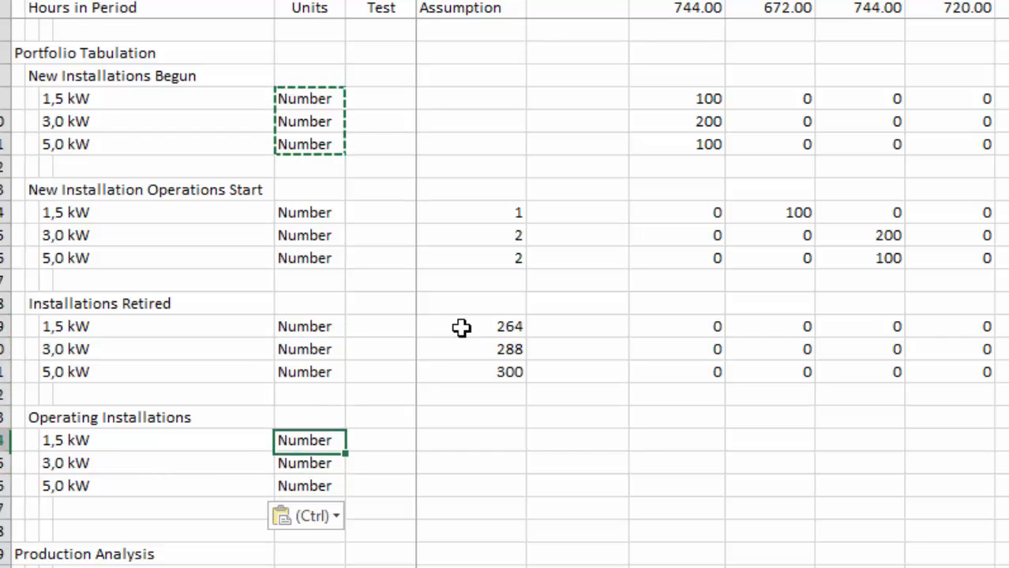
Enter a formula in I24 adding the previous balance H24 and new operations I14, less the same month's 1,5 kW installations retired.
key("Left")
key("Right")
key("Right")
key("Right")
key("Right")
key("Right")
key("Right")
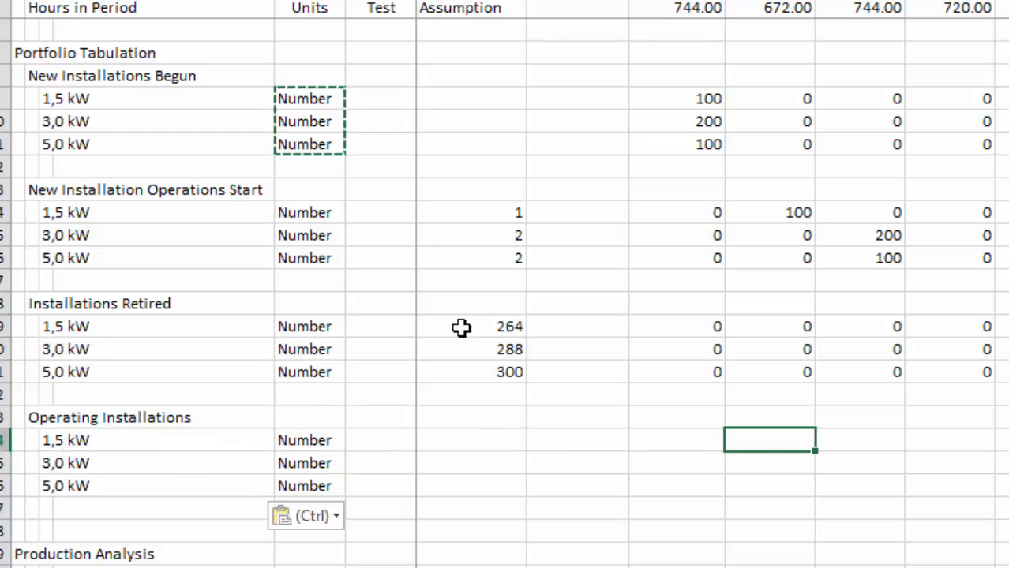
key("Left")
key("Escape")
type("=")
key("Left")
type("+")
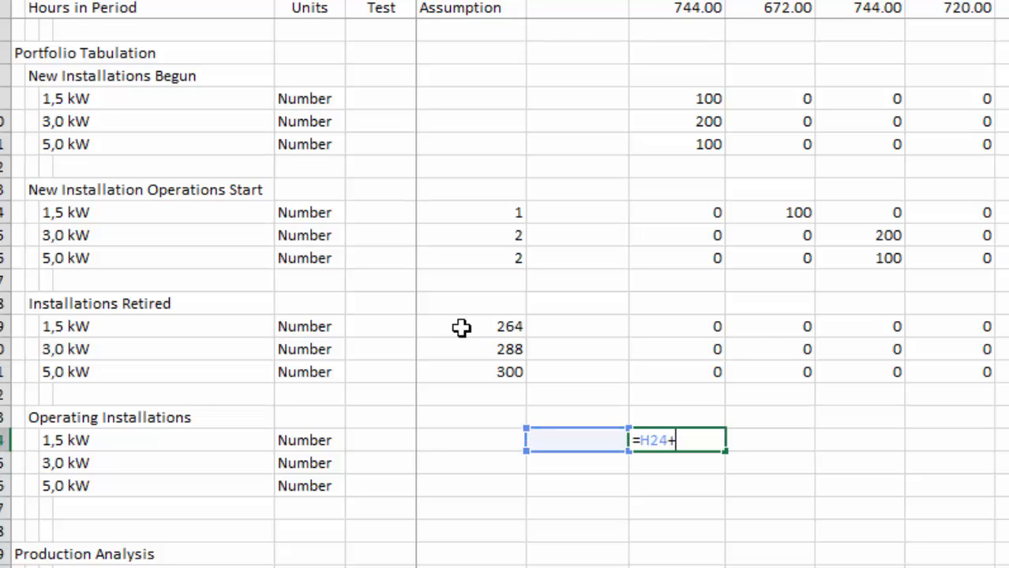
key("Up")
key("Up")
key("Up")
key("Up")
key("Up")
key("Up")
key("Up")
key("Up")
key("Up")
key("Up")
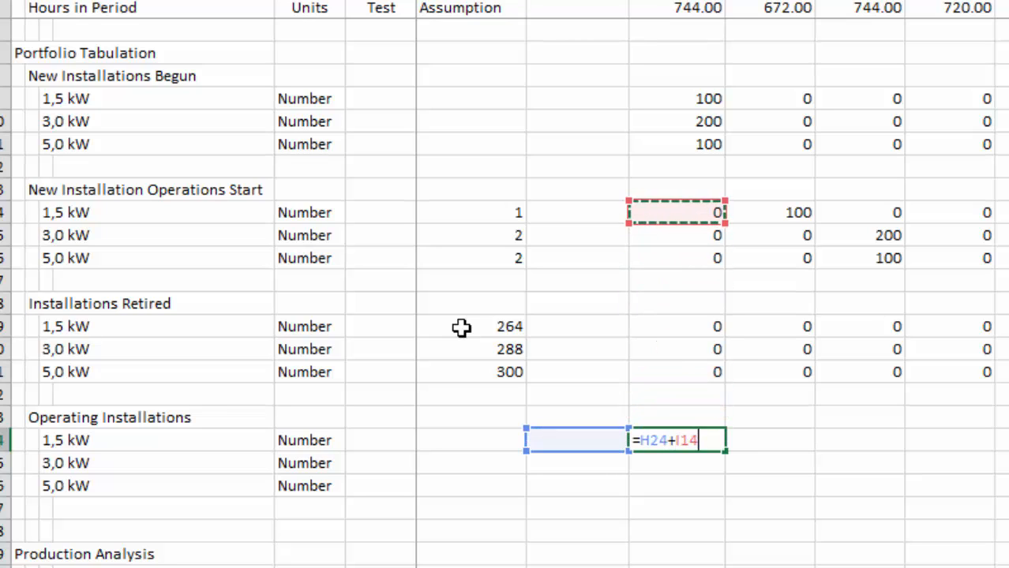
type("-")
key("Up")
key("Up")
key("Up")
key("Up")
key("Up")
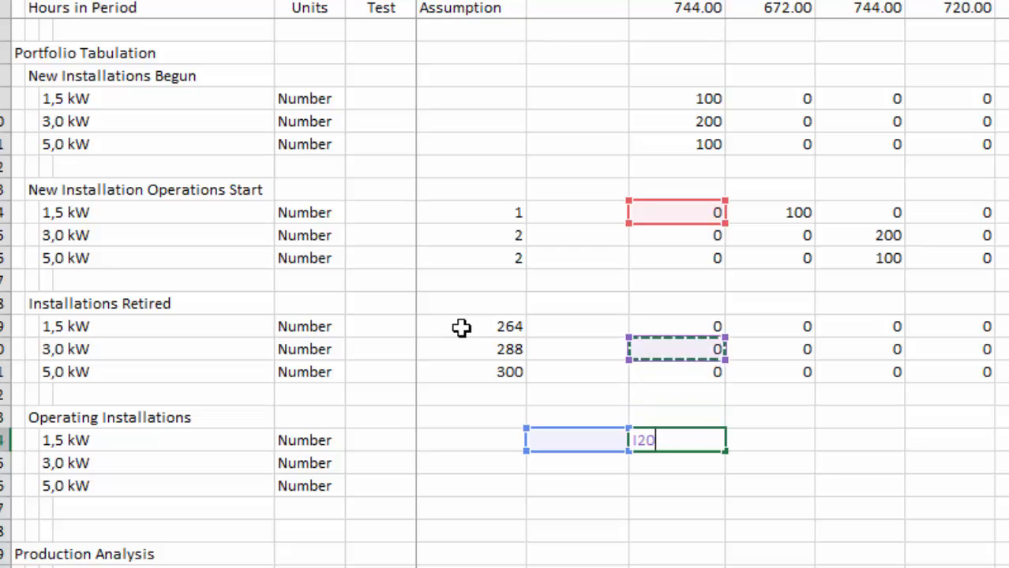
key("Return")
key("Up")
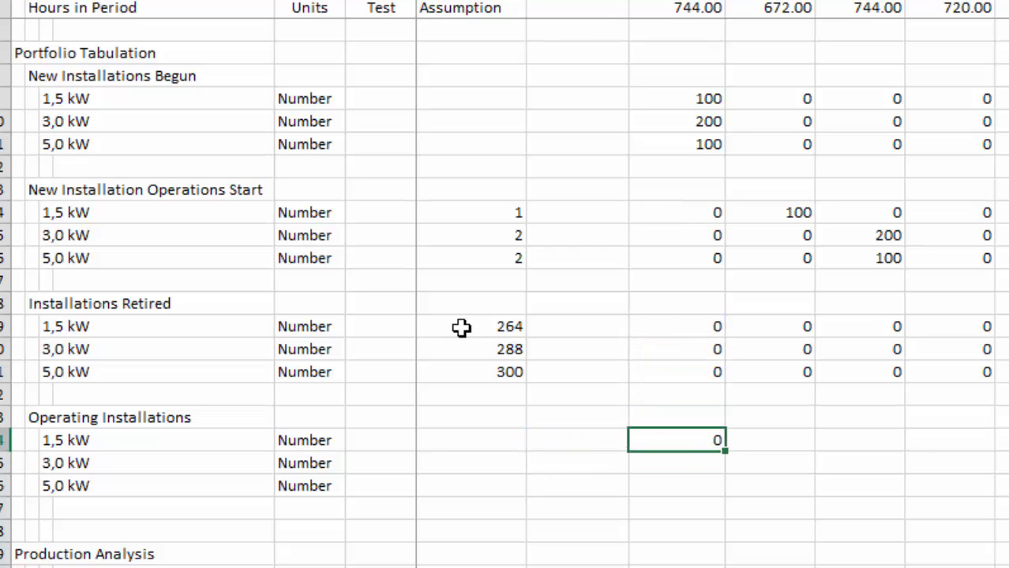
key("F2")
key("Escape")
key("F2")
key("Escape")
Fill the I24 balance formula down to I26 and across the monthly columns of Operating Installations.
key("shift+Down")
key("shift+Down")
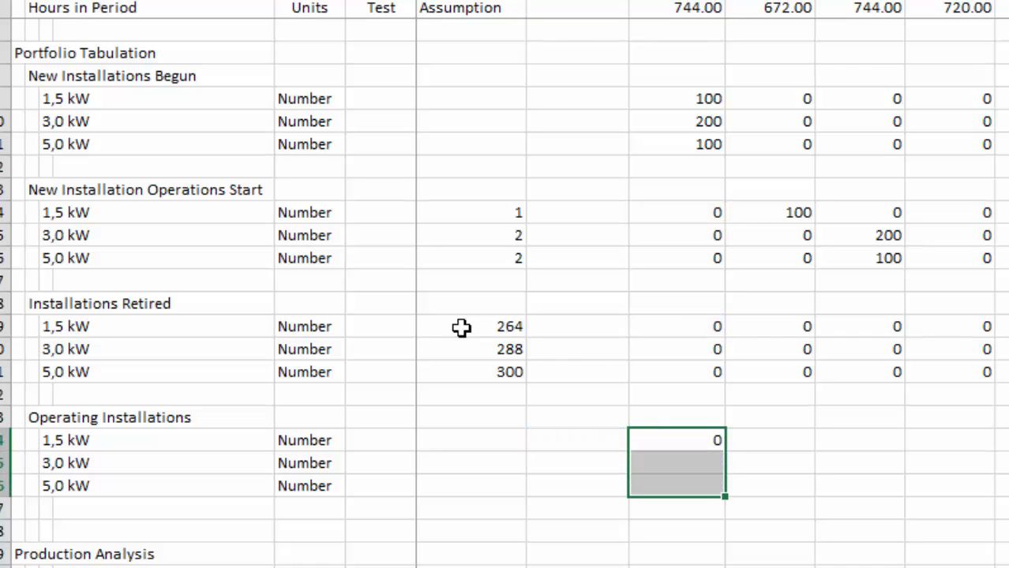
key("ctrl+d")
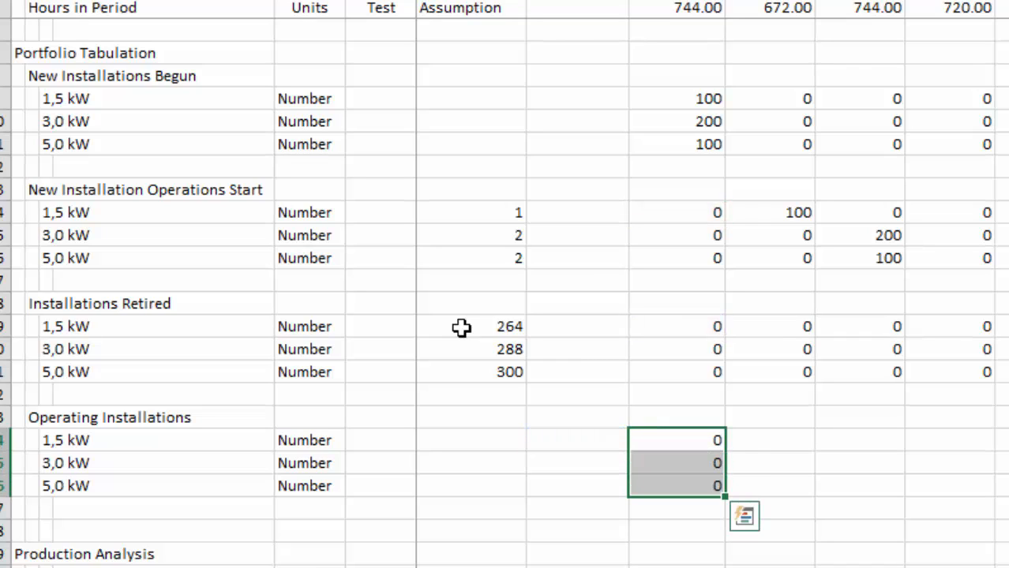
key("ctrl+shift+r")
key("Right")
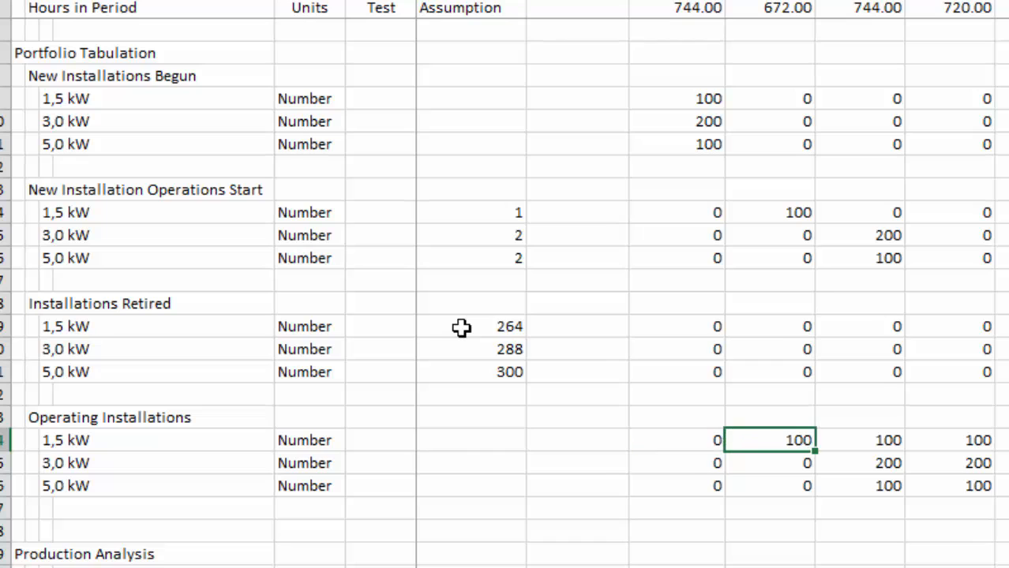
Examine the Operating Installations rows along the timeline to check the balances at its far end.
key("ctrl+Right")
key("ctrl+Left")
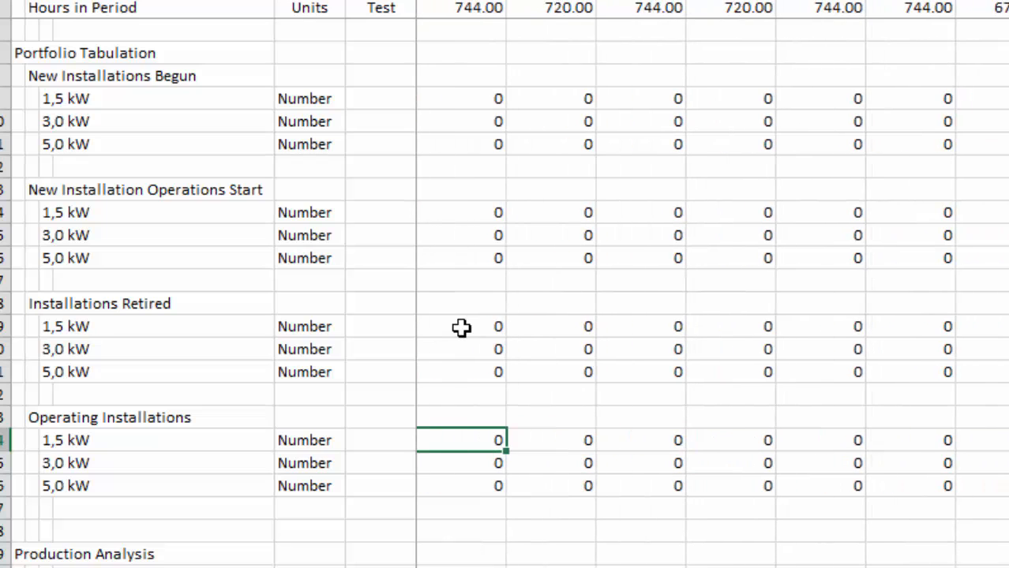
key("Right")
key("Left")
key("Left")
key("Left")
key("Left")
key("Left")
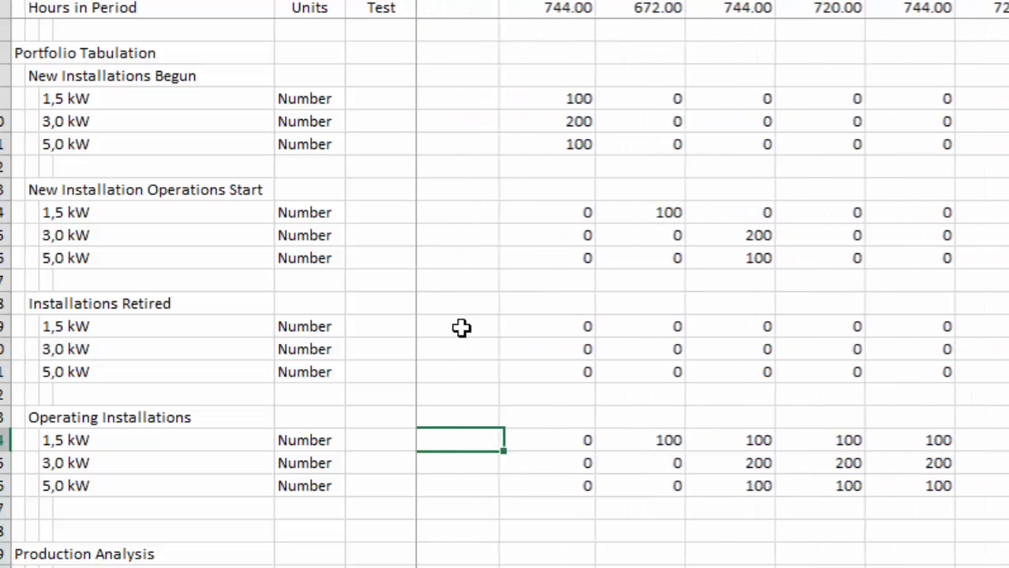
Delete one of the two blank rows between Operating Installations and Production Analysis.
key("ctrl+Left")
key("ctrl+Left")
key("Down")
key("Down")
key("Down")
key("Down")
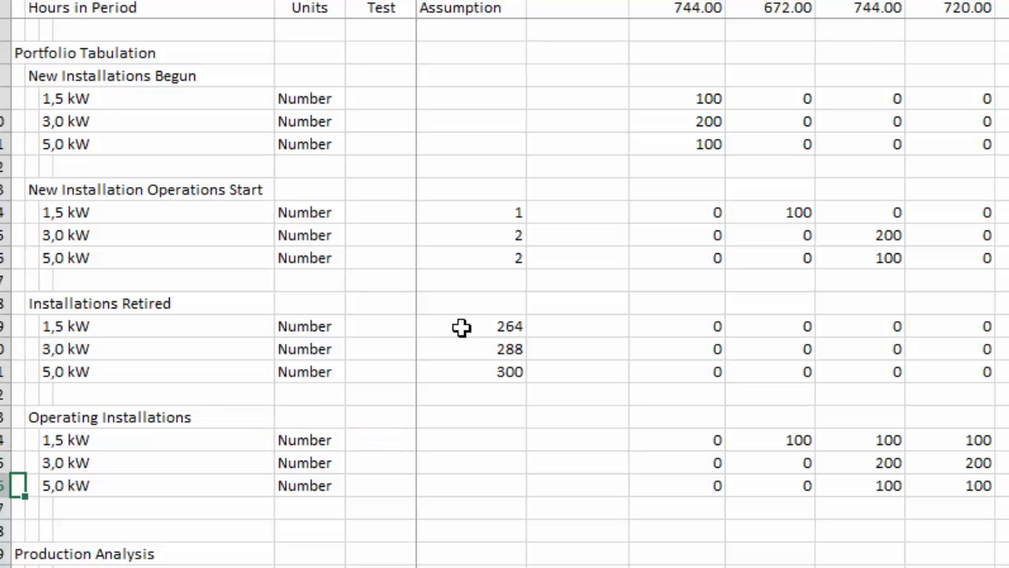
key("shift+space")
key("ctrl+minus")
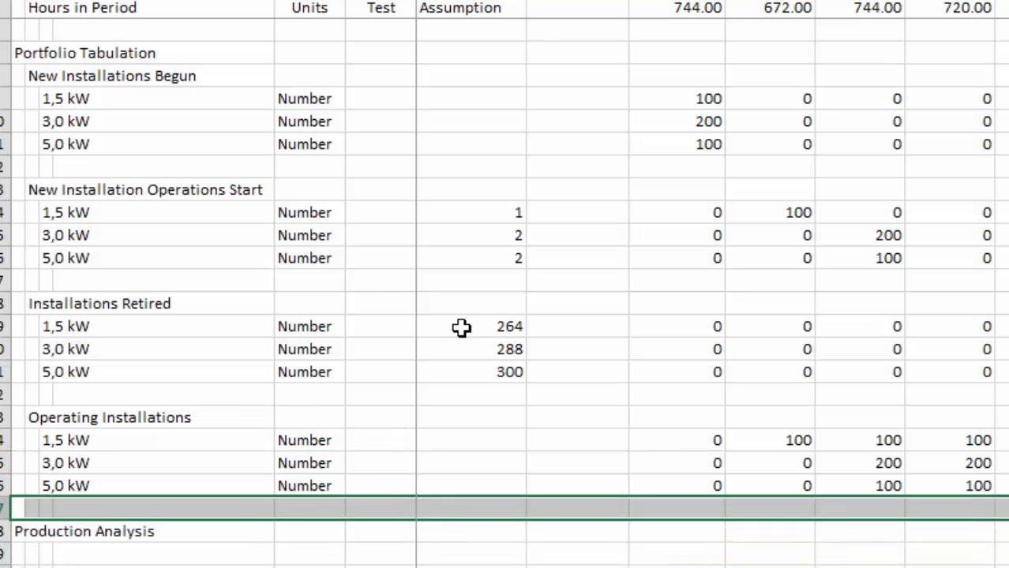
key("Up")
key("Up")
key("Up")
key("Up")
key("Up")
key("Up")
key("Up")
key("Up")
key("Up")
key("Up")
key("Up")
key("Up")
key("Up")
key("Up")
key("Up")
key("Up")
key("Up")
key("Up")
key("Up")
key("Up")
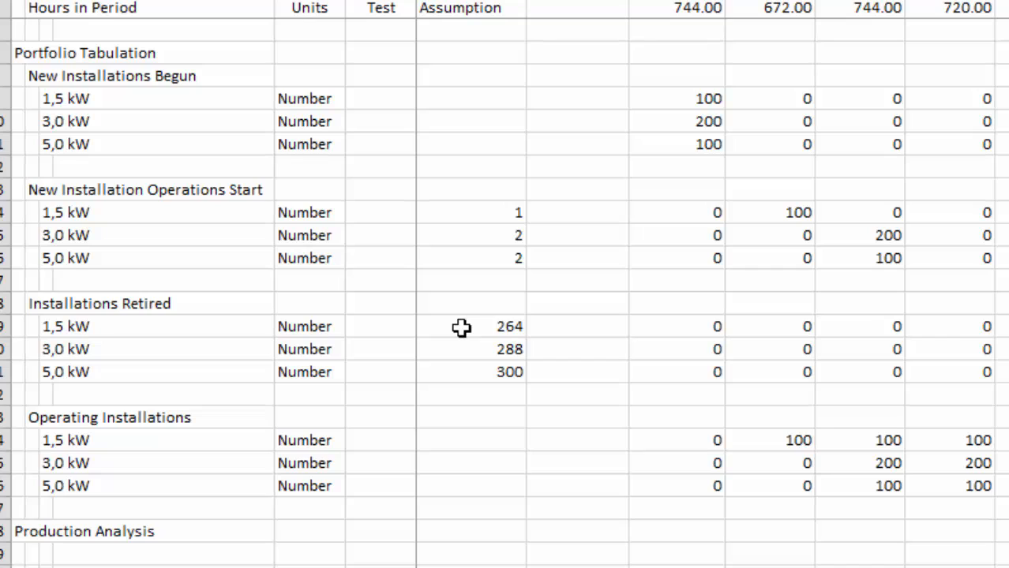